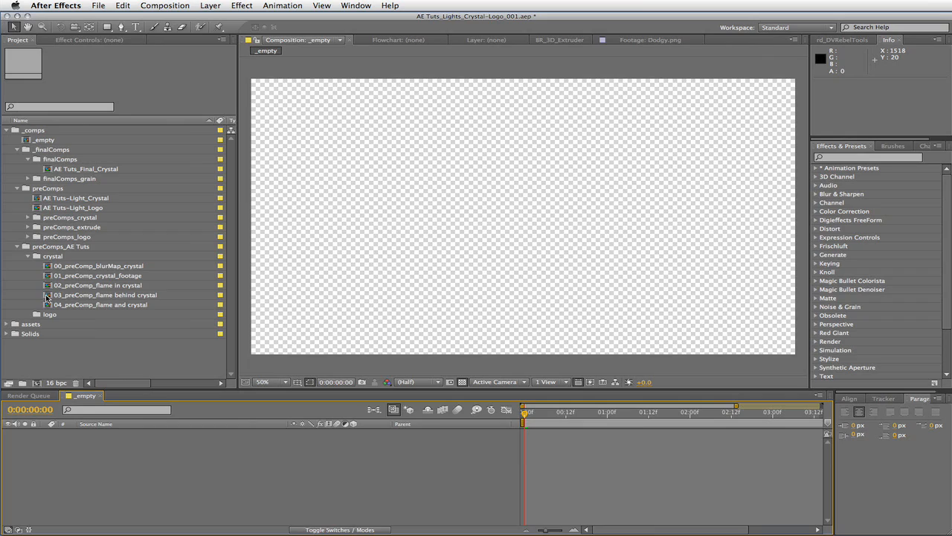
Duplicate the 03_preComp_flame behind crystal comp and rename the copy 01_preComp_flame on.
{"action": "left_click", "coordinate": [60, 295]}
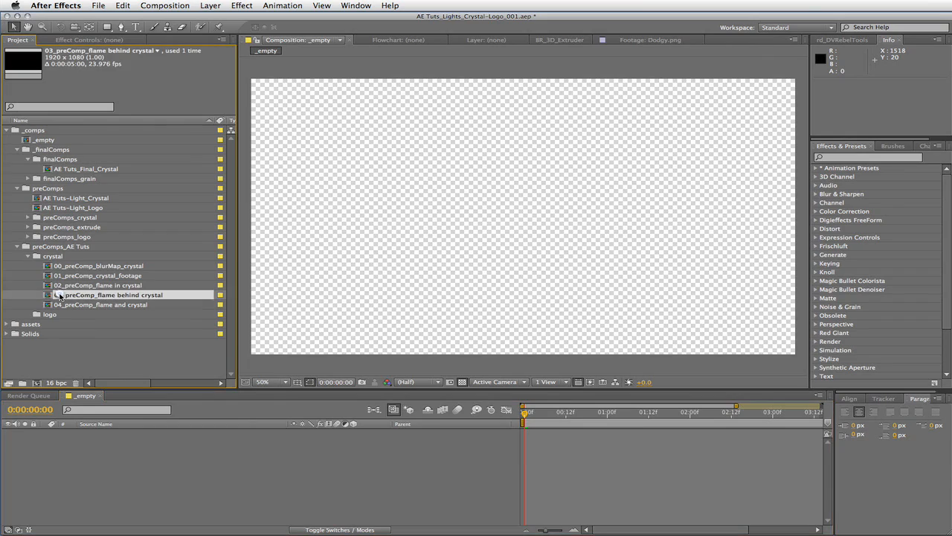
{"action": "key", "text": "super+d"}
{"action": "key", "text": "Return"}
{"action": "key", "text": "Down"}
{"action": "key", "text": "BackSpace"}
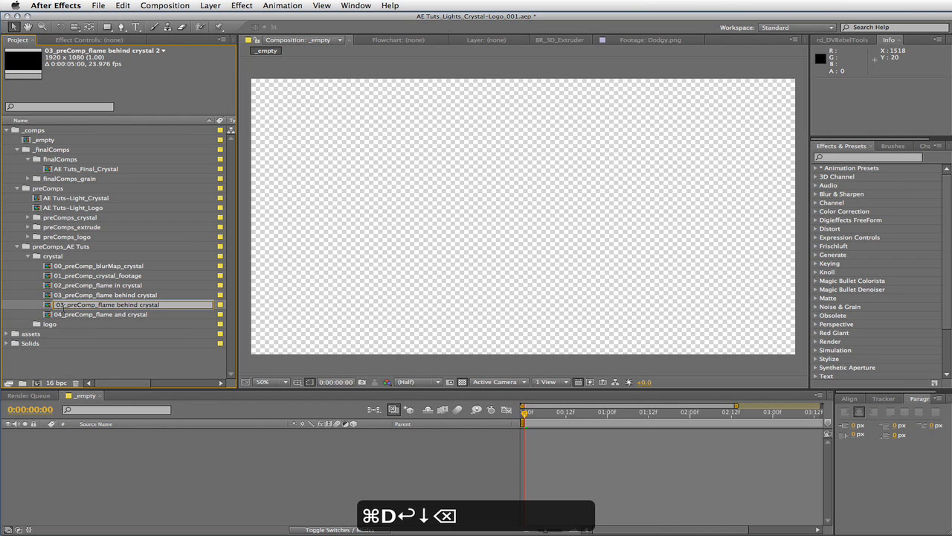
{"action": "key", "text": "BackSpace"}
{"action": "type", "text": "1"}
{"action": "key", "text": "BackSpace"}
{"action": "key", "text": "BackSpace"}
{"action": "key", "text": "BackSpace"}
{"action": "key", "text": "BackSpace"}
{"action": "key", "text": "BackSpace"}
{"action": "key", "text": "BackSpace"}
{"action": "key", "text": "BackSpace"}
{"action": "key", "text": "BackSpace"}
{"action": "key", "text": "BackSpace"}
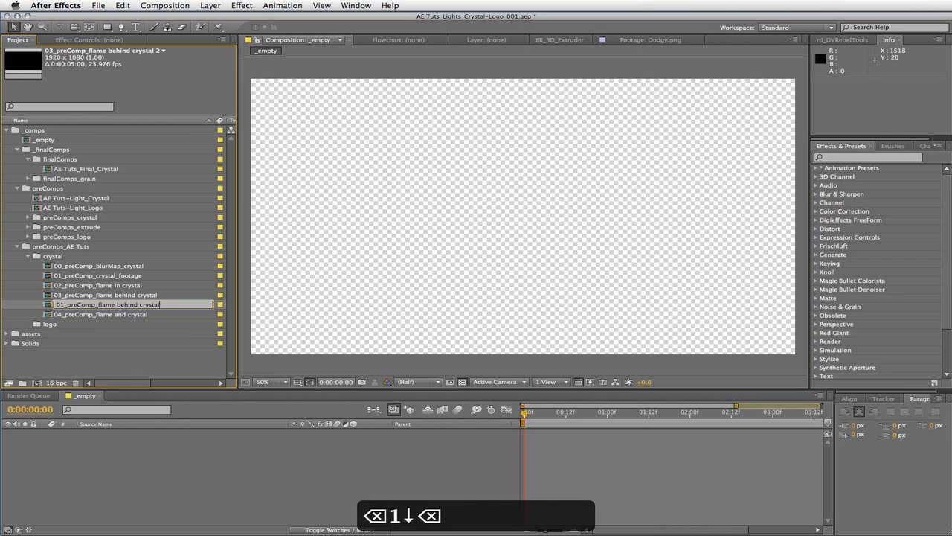
{"action": "key", "text": "BackSpace"}
{"action": "key", "text": "BackSpace"}
{"action": "key", "text": "BackSpace"}
{"action": "key", "text": "BackSpace"}
{"action": "key", "text": "BackSpace"}
{"action": "key", "text": "BackSpace"}
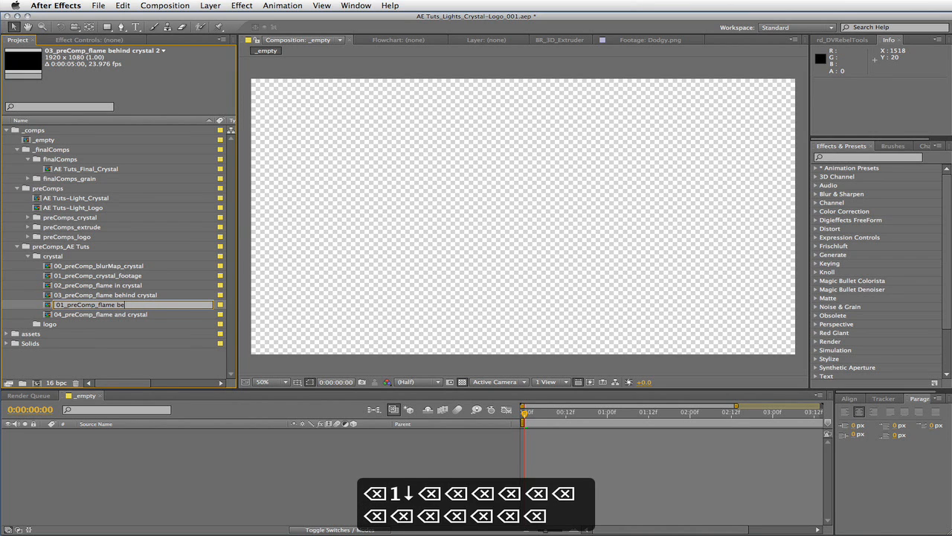
{"action": "type", "text": "on"}
{"action": "key", "text": "Return"}
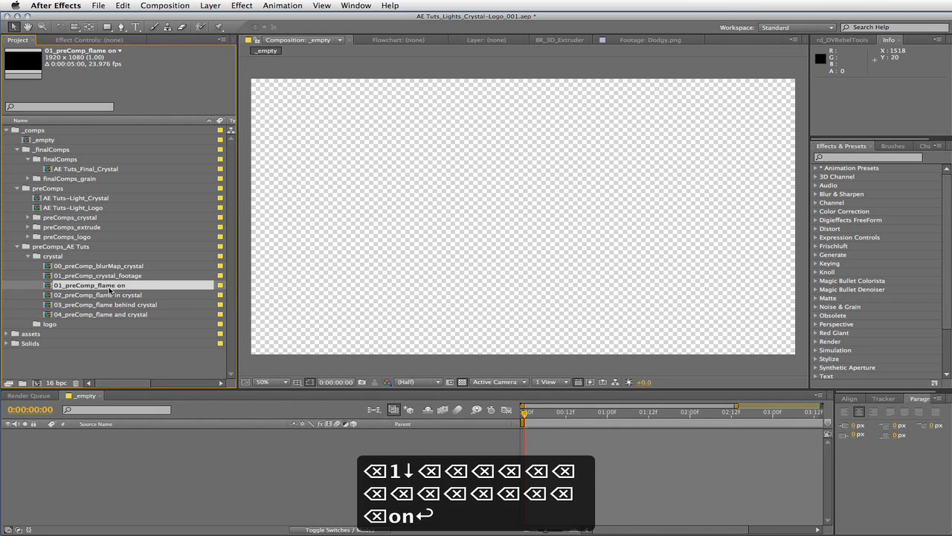
Move 01_preComp_flame on into the logo folder and open it with all its layers collapsed.
{"action": "left_click_drag", "start_coordinate": [49, 288], "coordinate": [49, 324]}
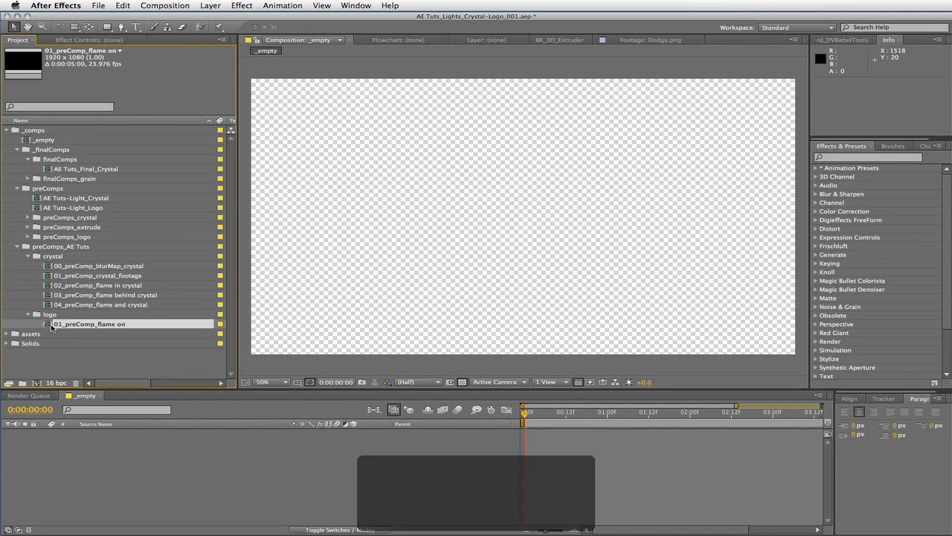
{"action": "double_click", "coordinate": [49, 325]}
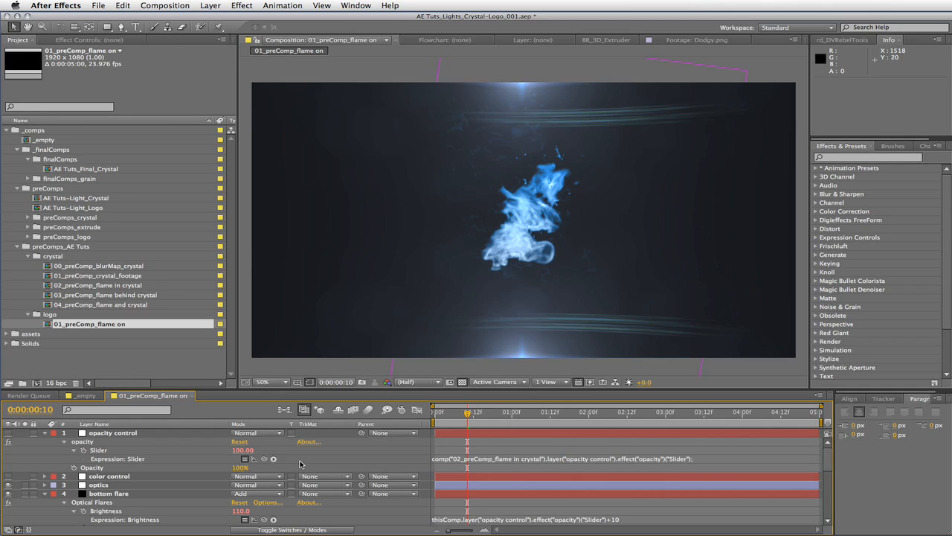
{"action": "key", "text": "super+a"}
{"action": "left_click", "coordinate": [44, 432]}
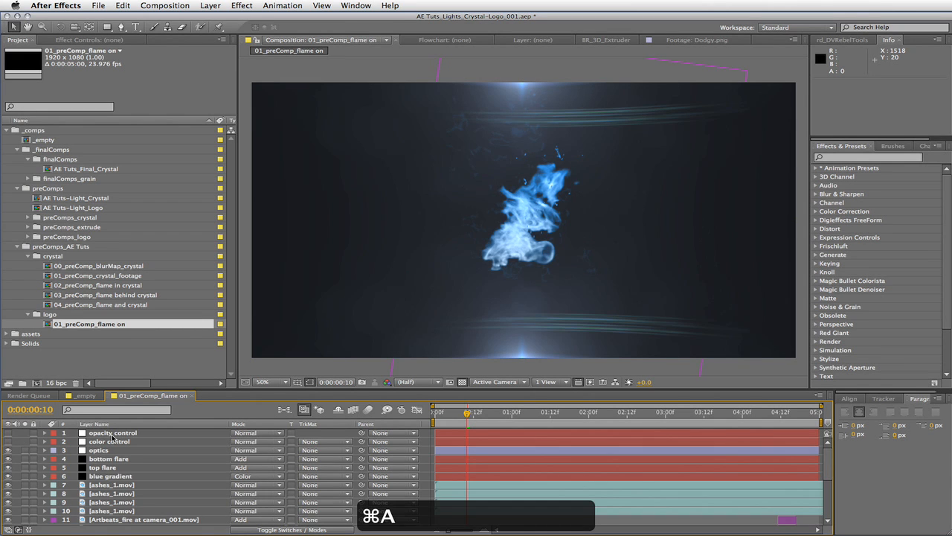
Delete all layers from bottom flare down through the second-lowest Artbeats fire clip, keeping one fire clip above bkgrnd.
{"action": "left_click", "coordinate": [127, 462]}
{"action": "scroll", "coordinate": [129, 480], "scroll_direction": "down", "scroll_amount": 4}
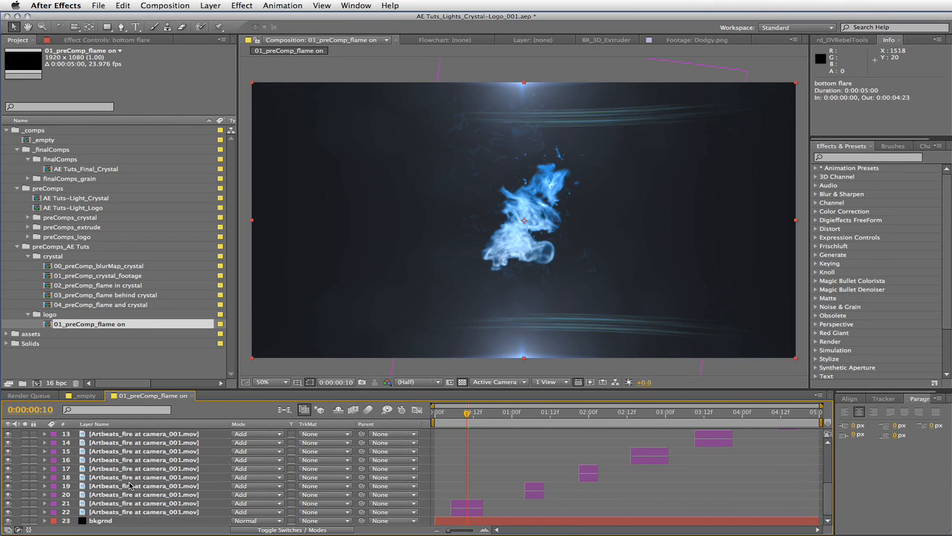
{"action": "left_click", "coordinate": [159, 503], "text": "shift"}
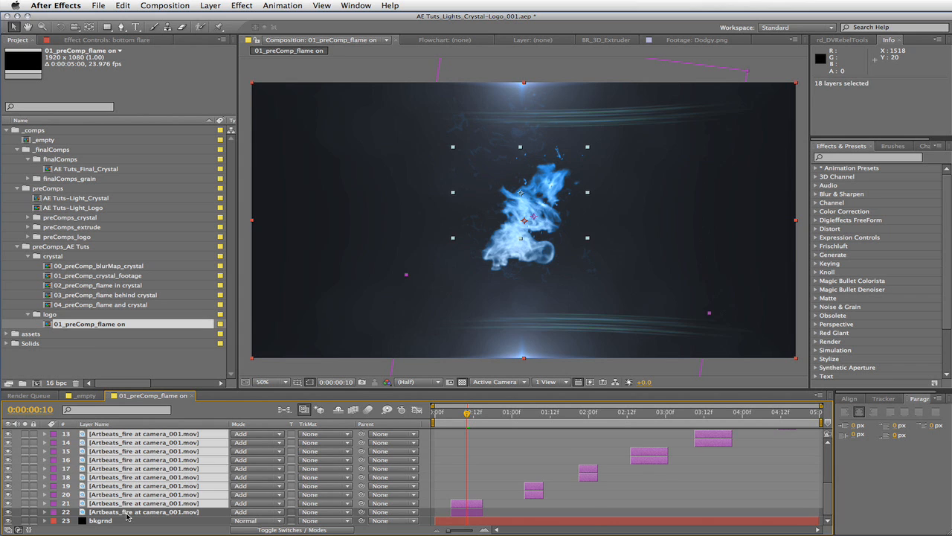
{"action": "key", "text": "BackSpace"}
Start the remaining fire clip at 0:00:00:00 and extend its last Time Remap keyframe and out point to 0:00:01:10.
{"action": "left_click", "coordinate": [143, 458]}
{"action": "key", "text": "u"}
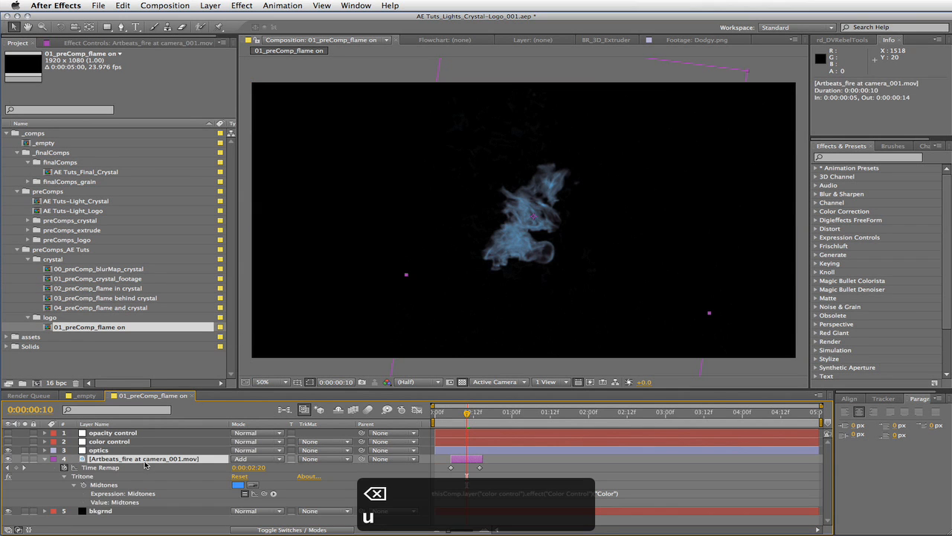
{"action": "left_click_drag", "start_coordinate": [467, 460], "coordinate": [452, 460]}
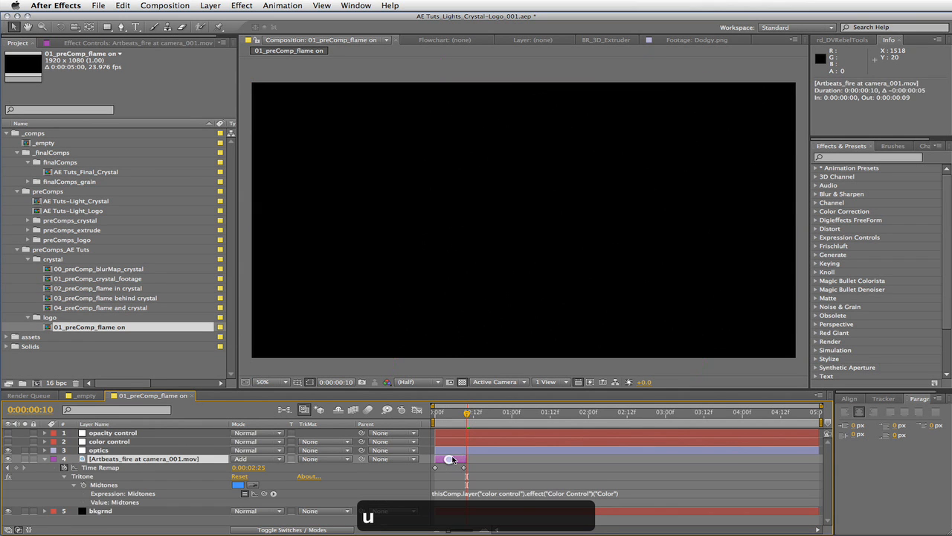
{"action": "left_click", "coordinate": [543, 415]}
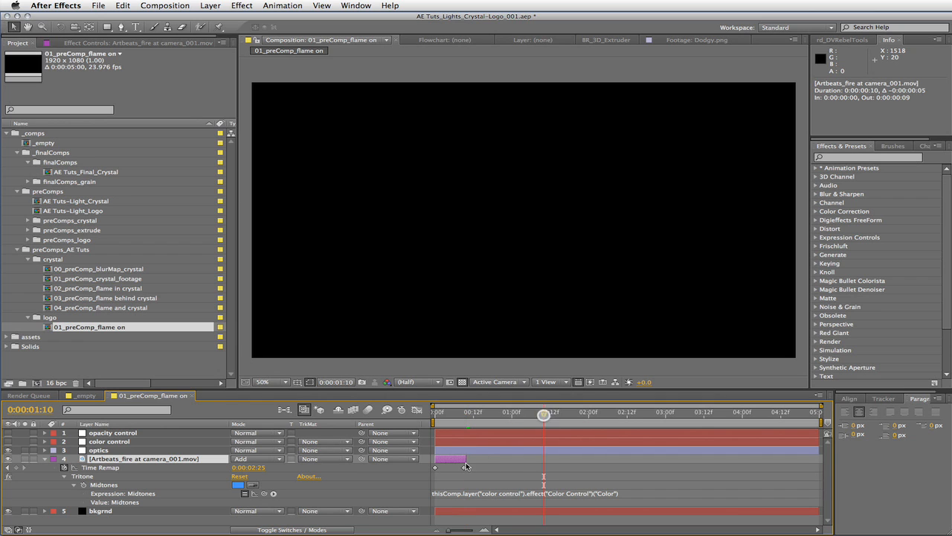
{"action": "left_click_drag", "start_coordinate": [465, 469], "coordinate": [533, 473]}
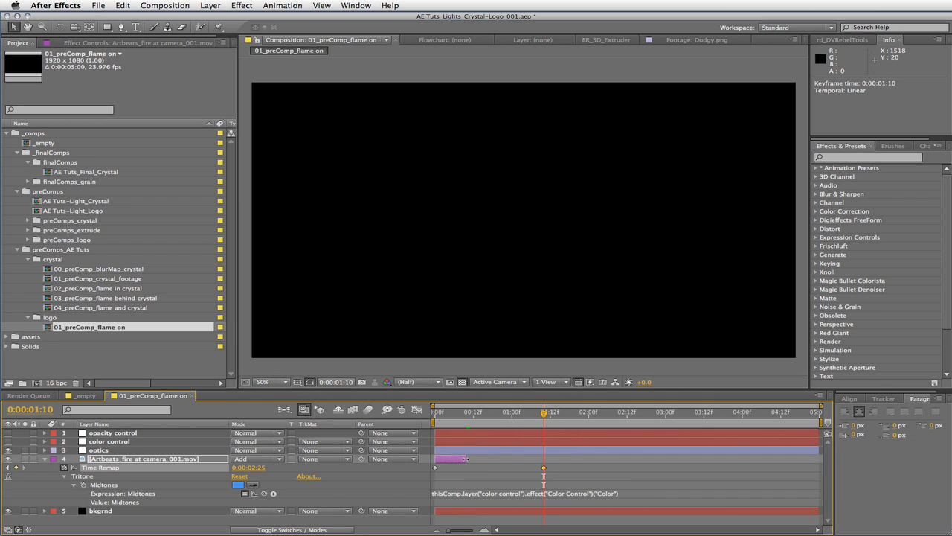
{"action": "left_click_drag", "start_coordinate": [466, 459], "coordinate": [542, 464]}
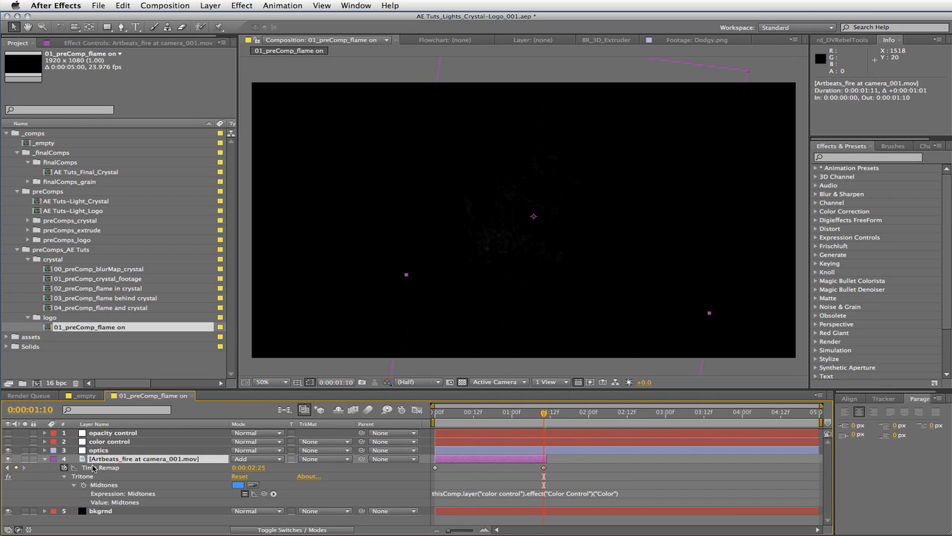
Fade in the fire layer with Opacity keyframes of 0% at 0:00:00:00 and 100% at 0:00:00:04.
{"action": "left_click", "coordinate": [436, 413]}
{"action": "key", "text": "t"}
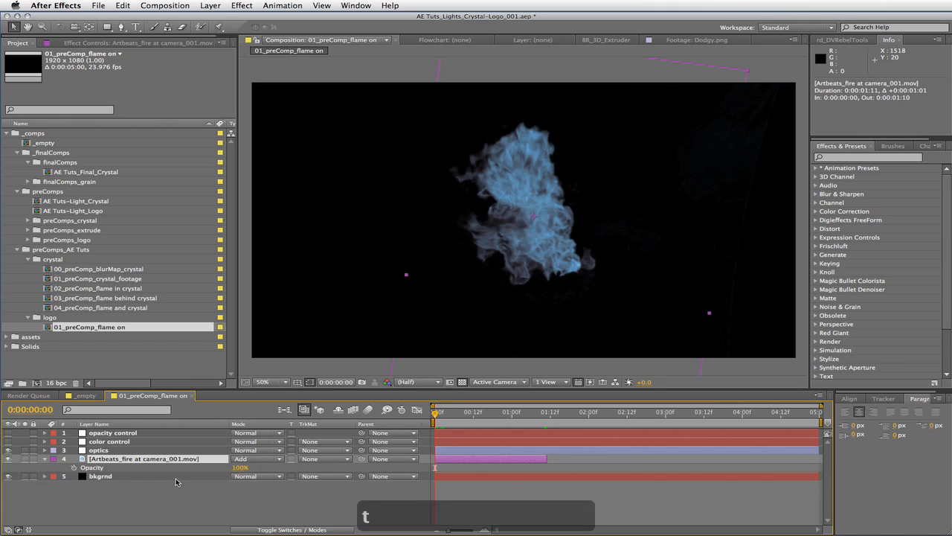
{"action": "left_click", "coordinate": [74, 467]}
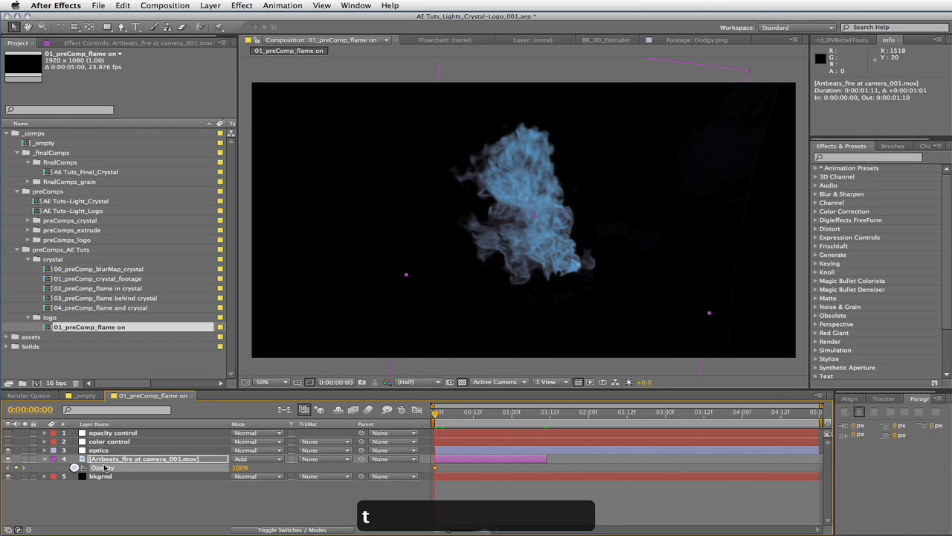
{"action": "left_click", "coordinate": [449, 415]}
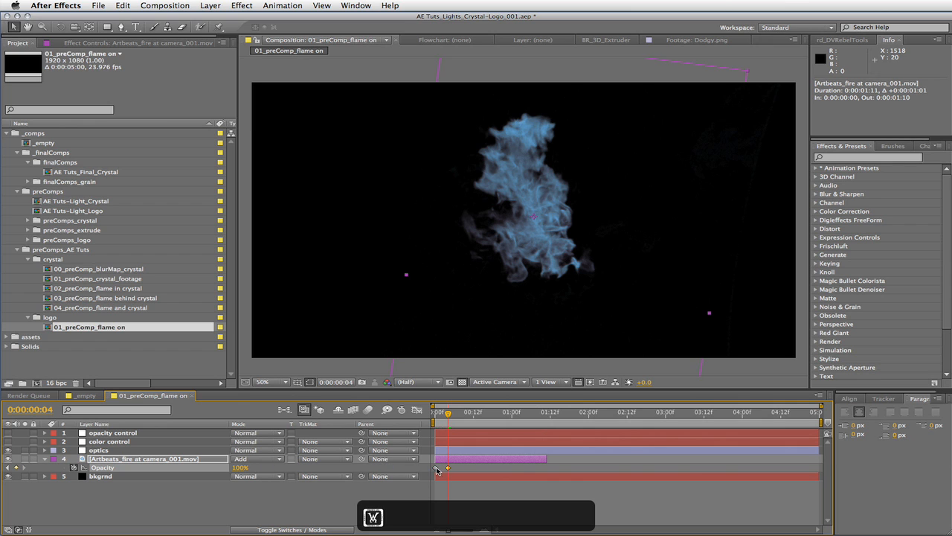
{"action": "double_click", "coordinate": [436, 468]}
{"action": "type", "text": "0"}
{"action": "key", "text": "Return"}
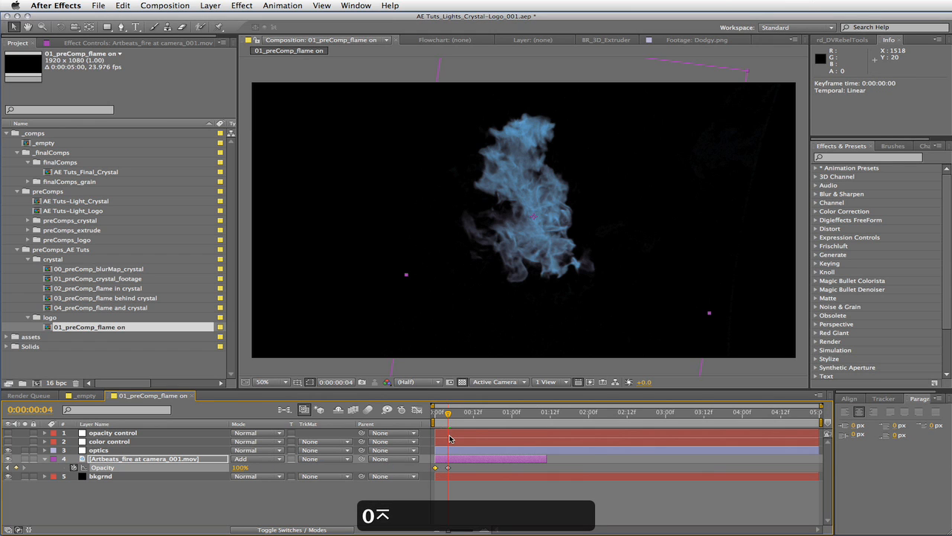
At 0:00:00:17, rotate the fire layer to about -47° and move it to about 1020, 522.
{"action": "left_click_drag", "start_coordinate": [443, 414], "coordinate": [488, 416]}
{"action": "left_click", "coordinate": [484, 457]}
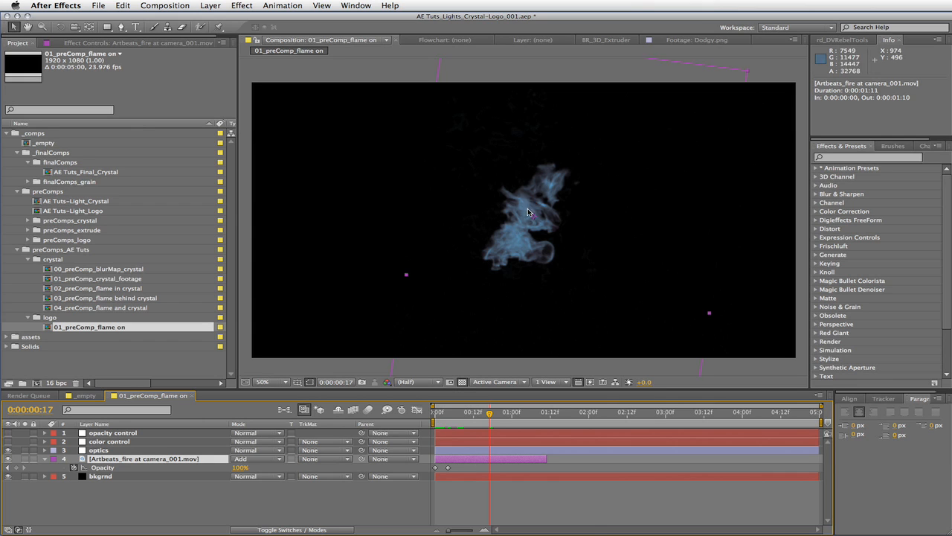
{"action": "key", "text": "r"}
{"action": "left_click_drag", "start_coordinate": [252, 473], "coordinate": [269, 470]}
{"action": "key", "text": "v"}
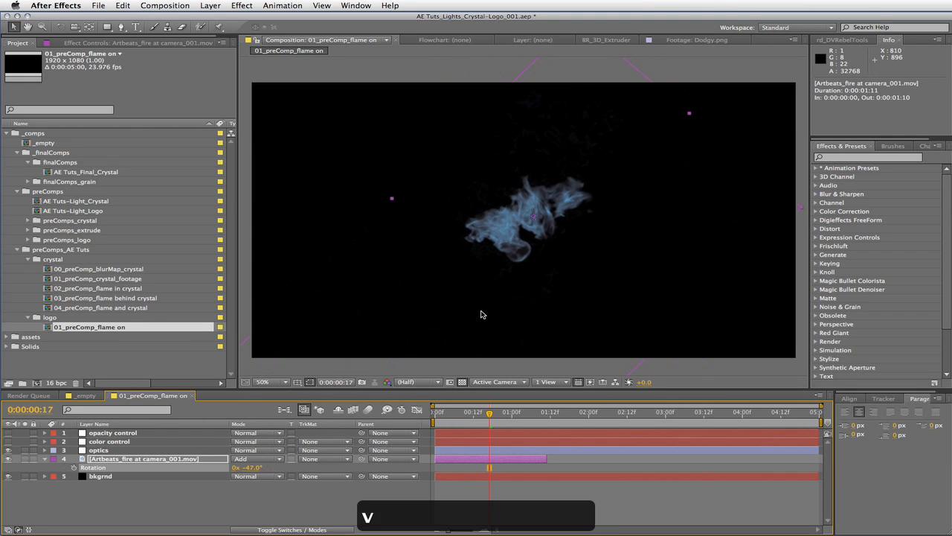
{"action": "left_click_drag", "start_coordinate": [497, 247], "coordinate": [505, 246]}
Set the fire layer's scale to 88%.
{"action": "key", "text": "s"}
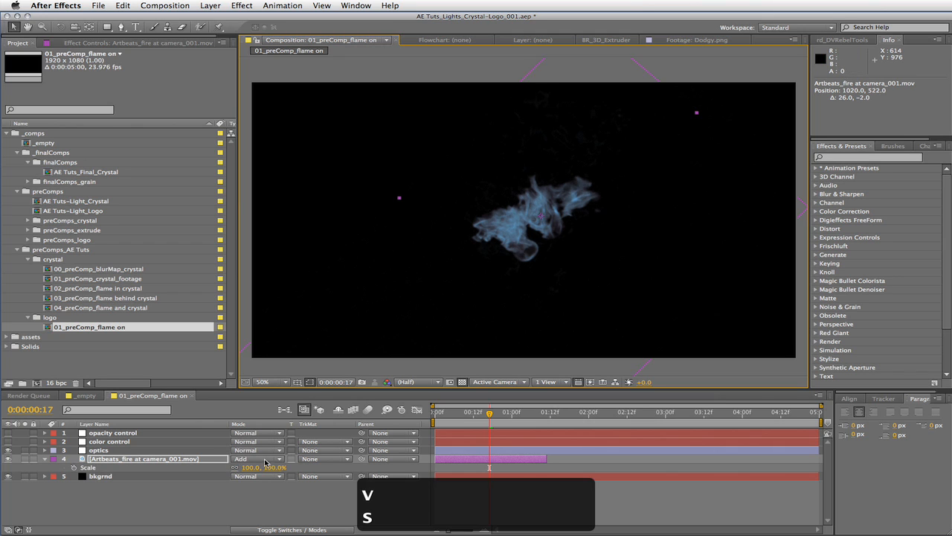
{"action": "left_click_drag", "start_coordinate": [265, 462], "coordinate": [267, 467]}
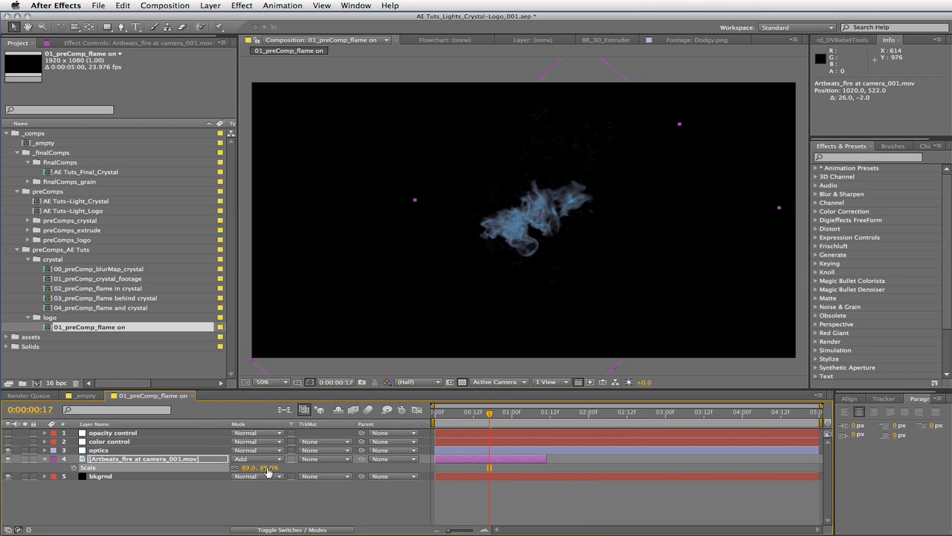
{"action": "left_click", "coordinate": [267, 467]}
{"action": "type", "text": "88"}
{"action": "key", "text": "Return"}
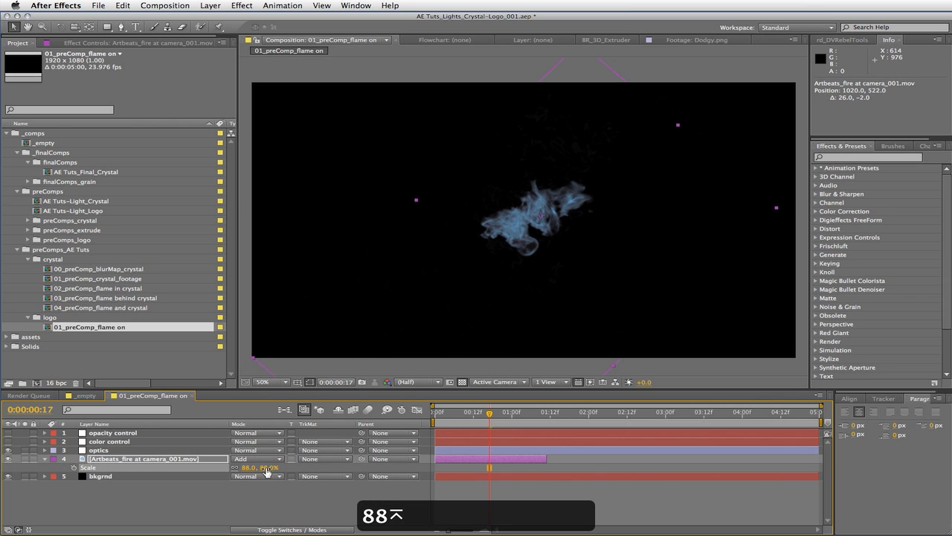
Reposition the fire layer to about 968, 618 and adjust its rotation to about -26°.
{"action": "left_click_drag", "start_coordinate": [519, 213], "coordinate": [525, 221]}
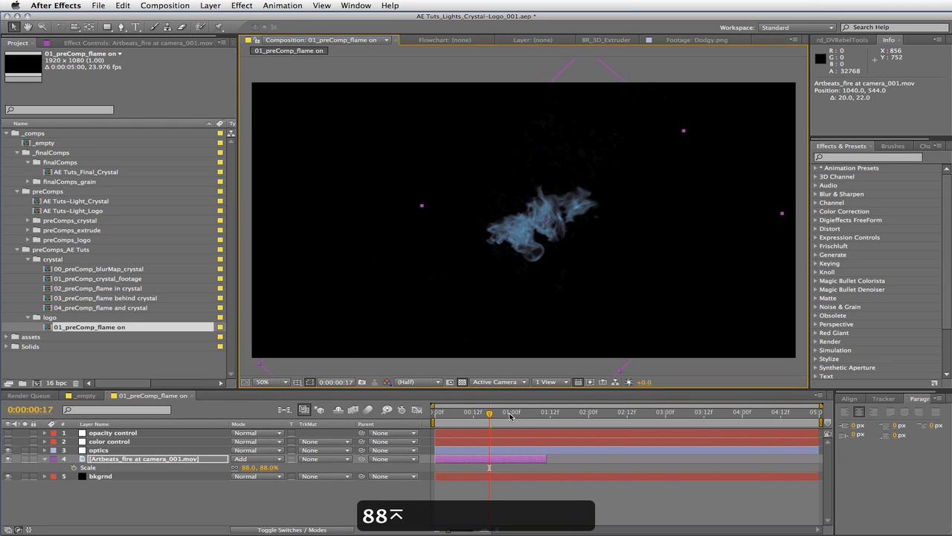
{"action": "left_click_drag", "start_coordinate": [510, 416], "coordinate": [529, 416]}
{"action": "key", "text": "r"}
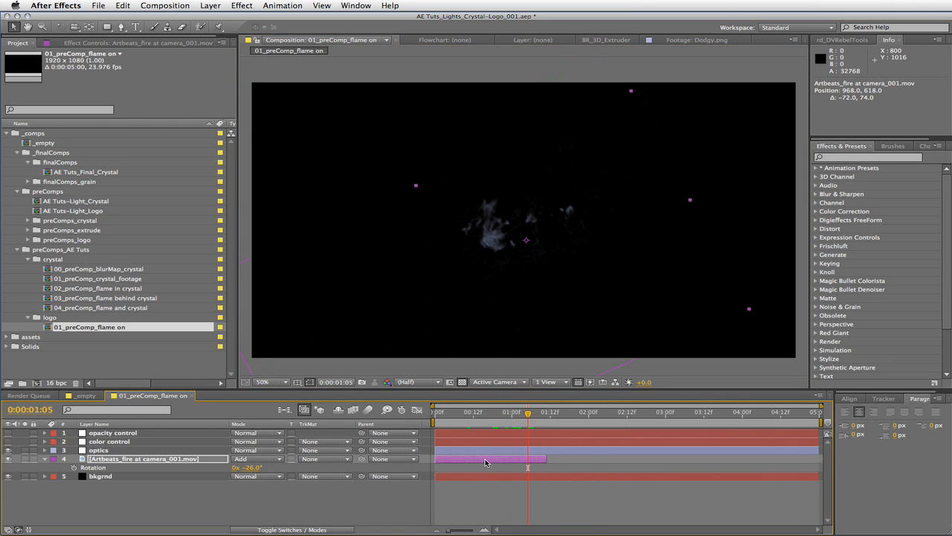
Duplicate the fire layer three times and stagger the copies in overlapping succession, with the topmost starting at 0:00:01:21.
{"action": "key", "text": "super+d"}
{"action": "key", "text": "super+d"}
{"action": "key", "text": "super+d"}
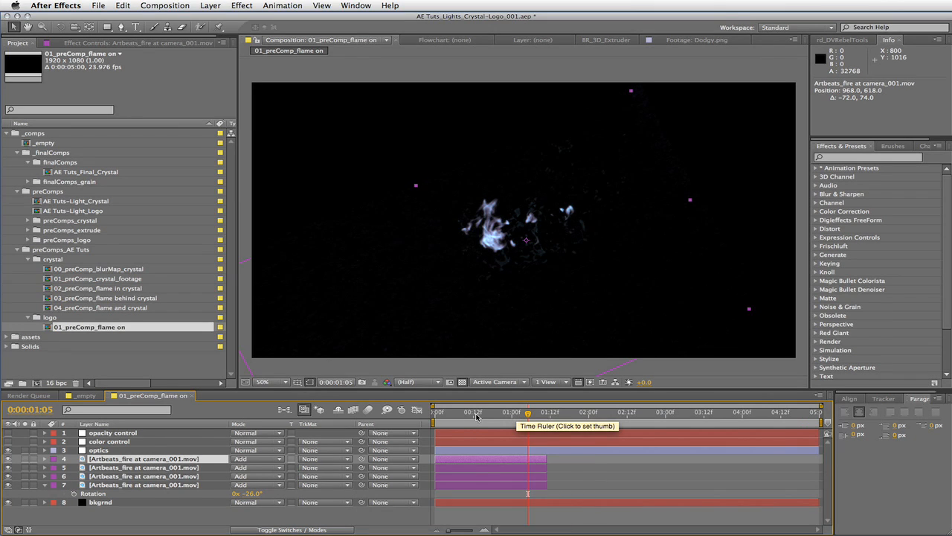
{"action": "left_click", "coordinate": [488, 414]}
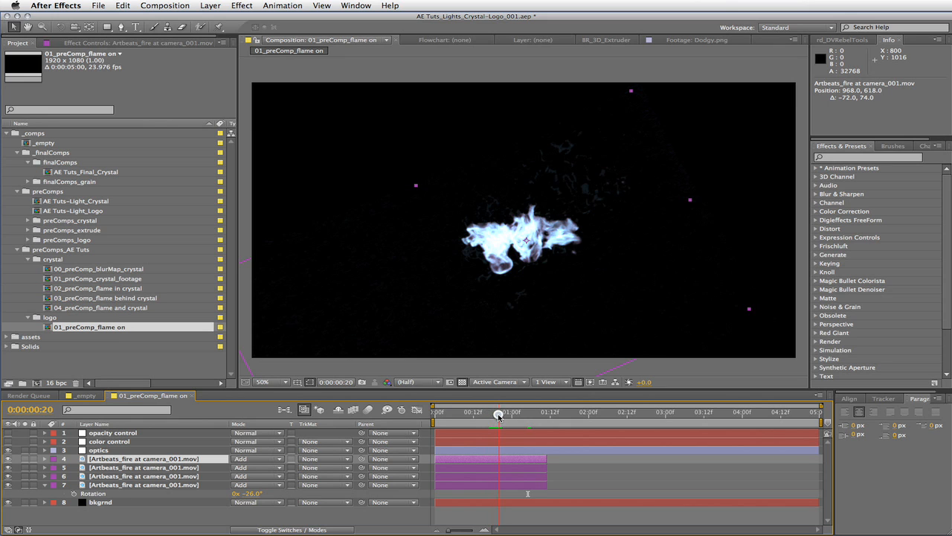
{"action": "left_click_drag", "start_coordinate": [454, 477], "coordinate": [600, 463]}
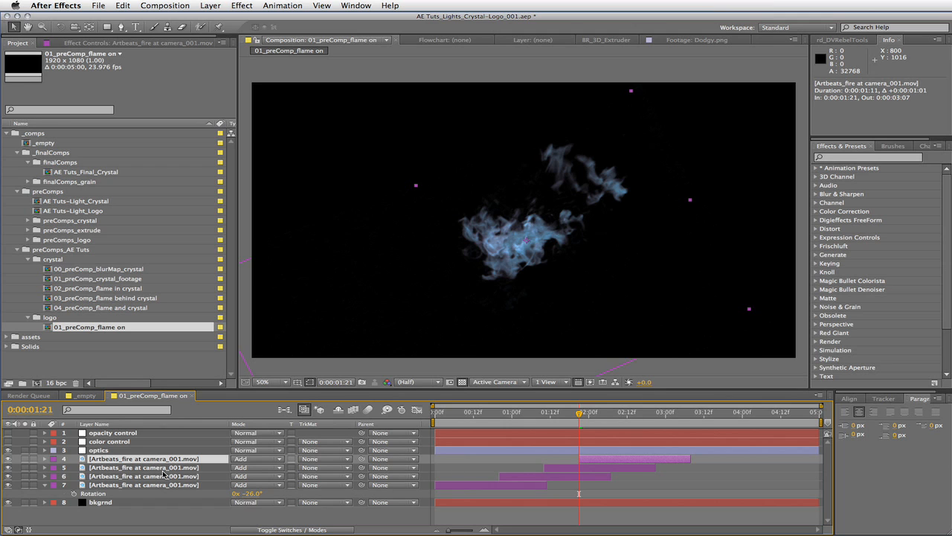
{"action": "left_click", "coordinate": [44, 485]}
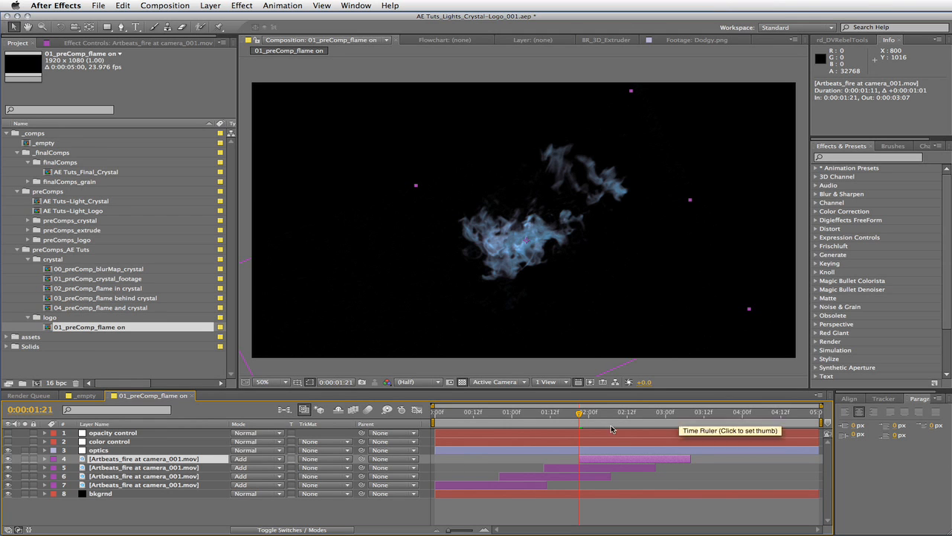
Enable frame blending for the comp and for all four fire layers.
{"action": "left_click", "coordinate": [344, 528]}
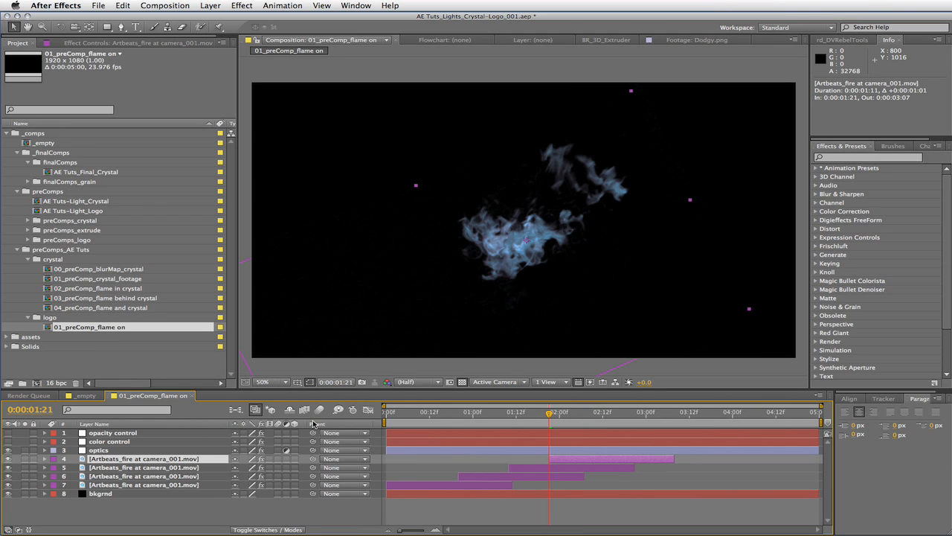
{"action": "left_click", "coordinate": [305, 411]}
{"action": "left_click_drag", "start_coordinate": [269, 464], "coordinate": [270, 485]}
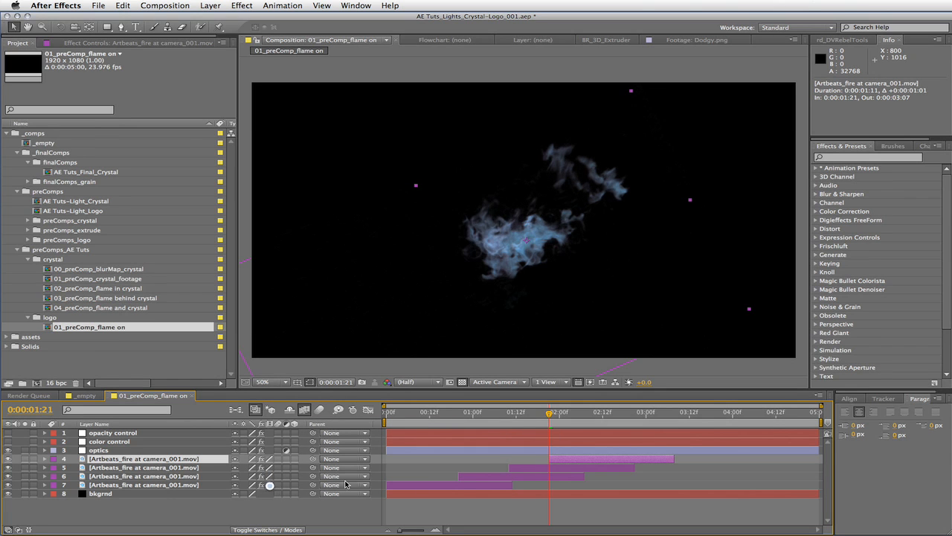
End the work area at 0:00:03:07 and run a RAM preview of the staggered flames.
{"action": "left_click", "coordinate": [668, 415]}
{"action": "key", "text": "n"}
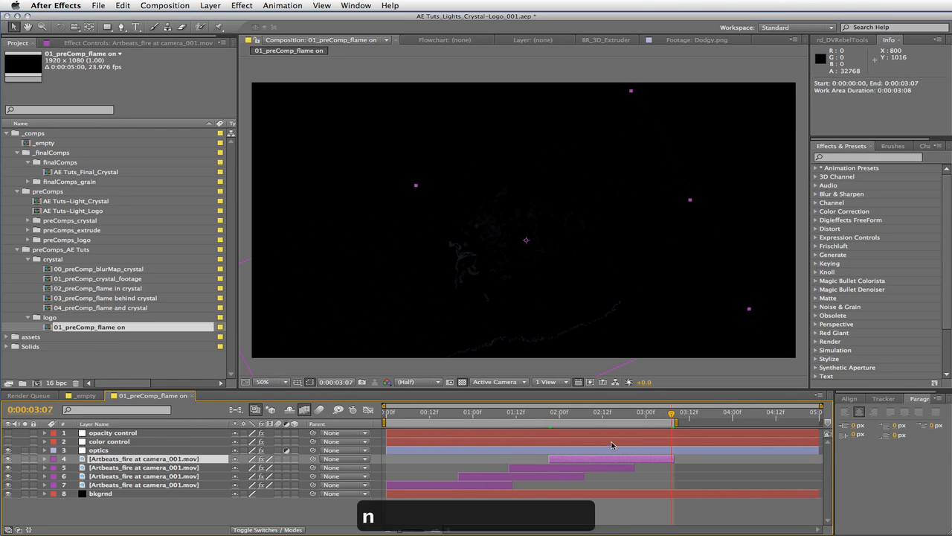
{"action": "key", "text": "KP_0"}
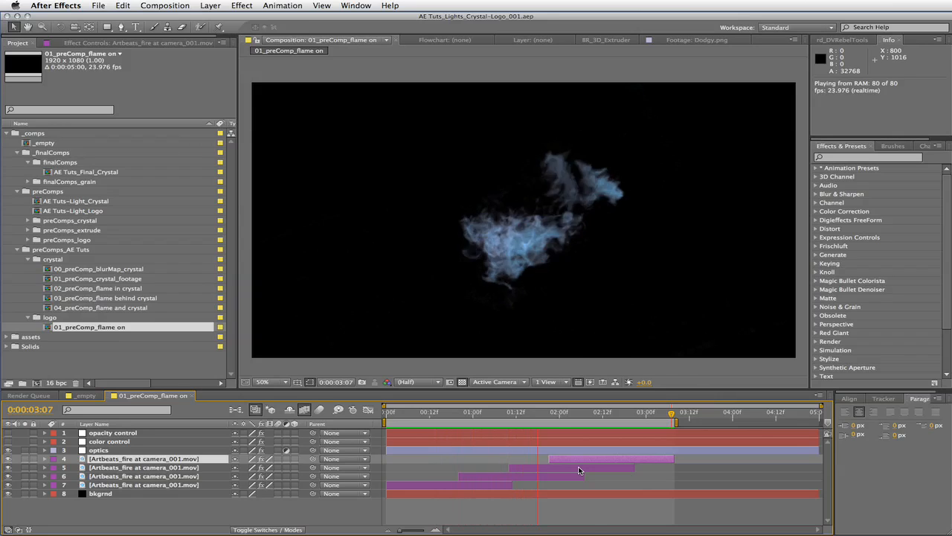
{"action": "key", "text": "KP_0"}
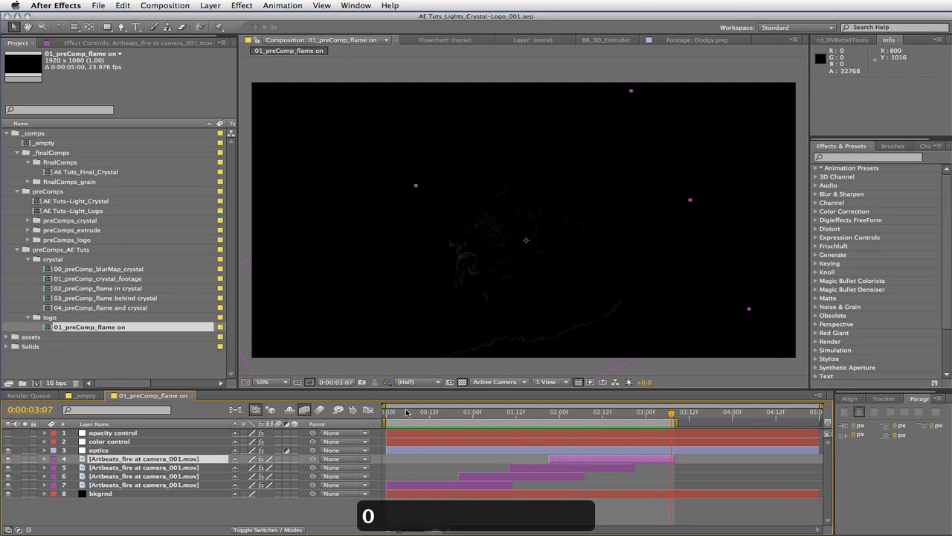
Move the bottom fire layer's scale keyframe to 0:00:00:11, set its scale to 22% at the comp's start, and save the project.
{"action": "left_click_drag", "start_coordinate": [407, 412], "coordinate": [378, 418]}
{"action": "left_click", "coordinate": [206, 484]}
{"action": "key", "text": "s"}
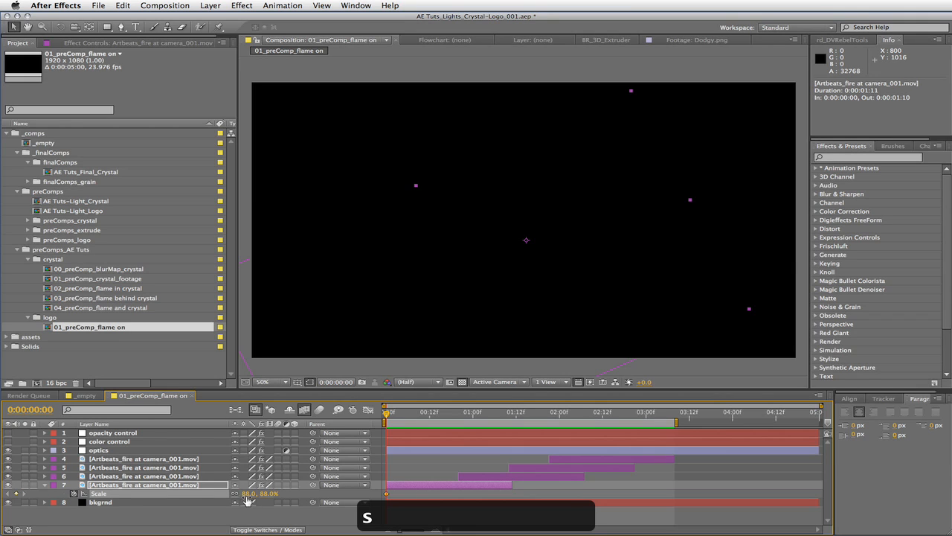
{"action": "left_click_drag", "start_coordinate": [387, 496], "coordinate": [426, 495]}
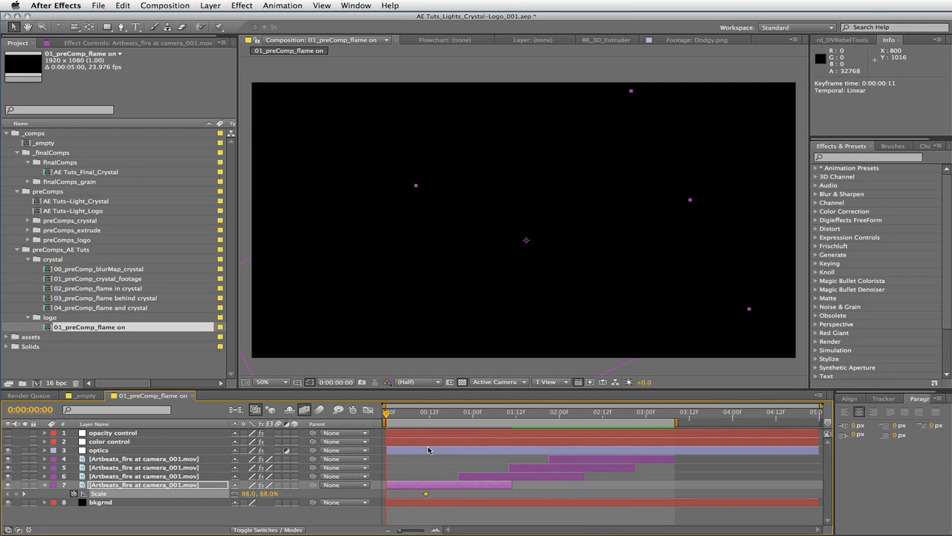
{"action": "left_click", "coordinate": [262, 495]}
{"action": "type", "text": "22"}
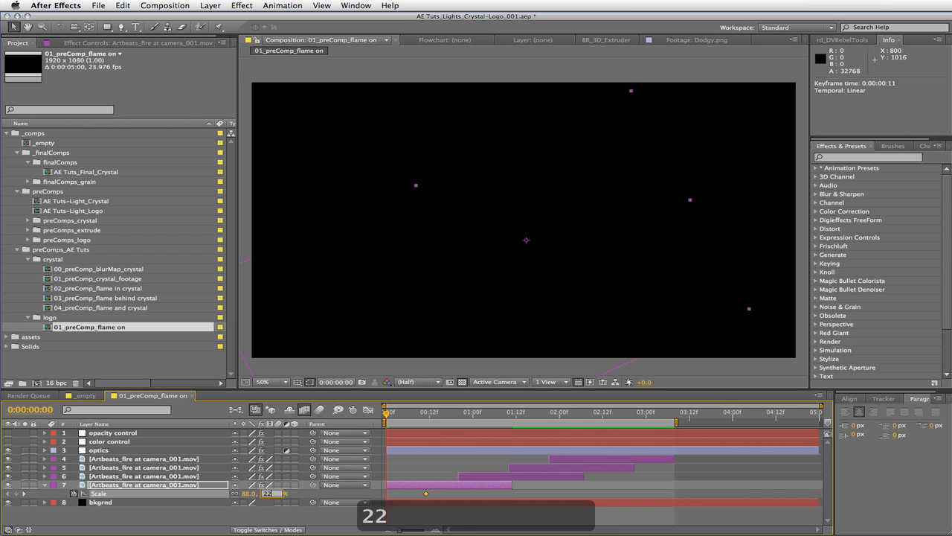
{"action": "key", "text": "Return"}
{"action": "key", "text": "space"}
{"action": "left_click", "coordinate": [110, 441]}
{"action": "key", "text": "ctrl+s"}
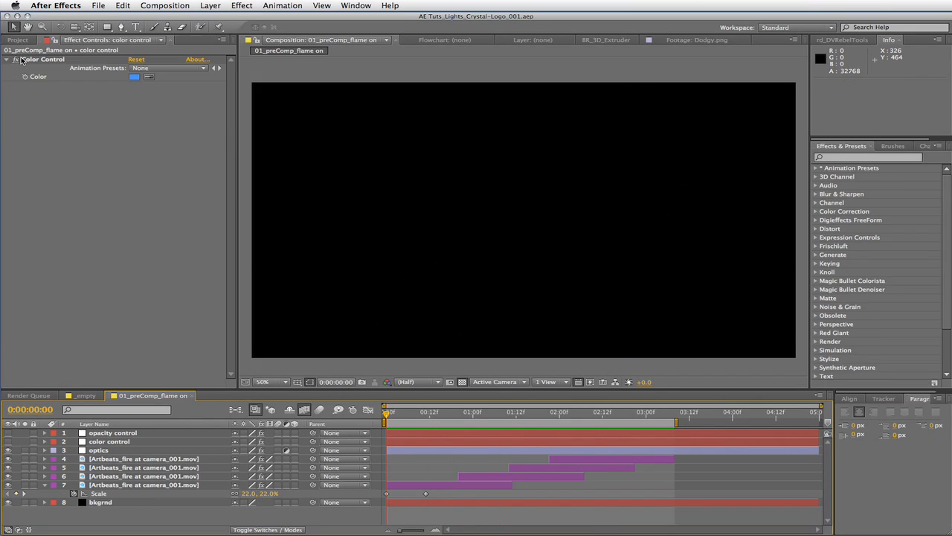
Create a comp from the stock clip ashes_1.mov and place it in the logo precomps folder.
{"action": "left_click", "coordinate": [17, 40]}
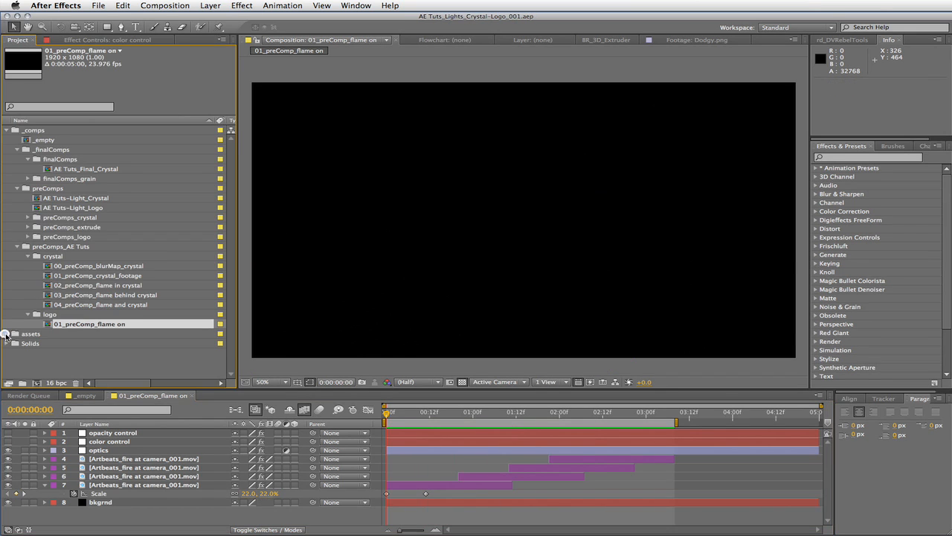
{"action": "left_click", "coordinate": [6, 334]}
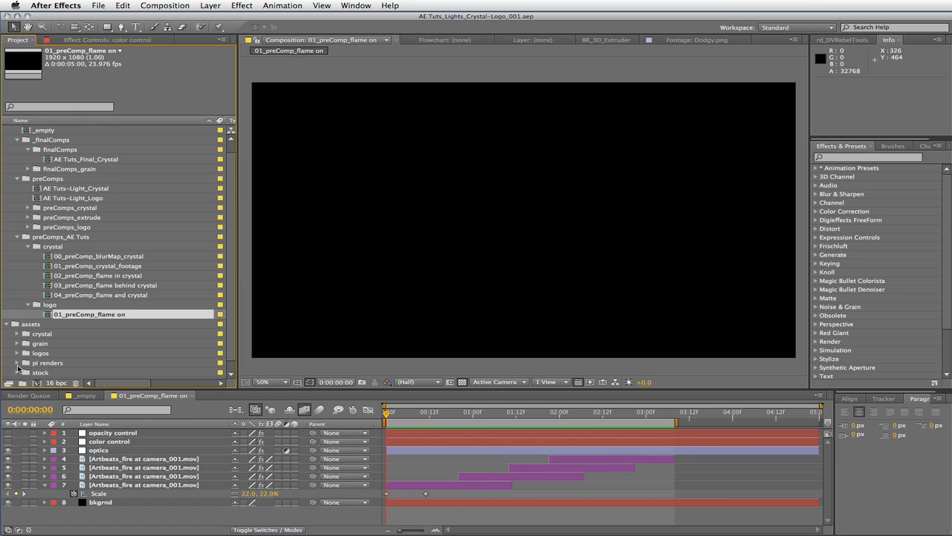
{"action": "left_click", "coordinate": [17, 372]}
{"action": "left_click", "coordinate": [26, 363]}
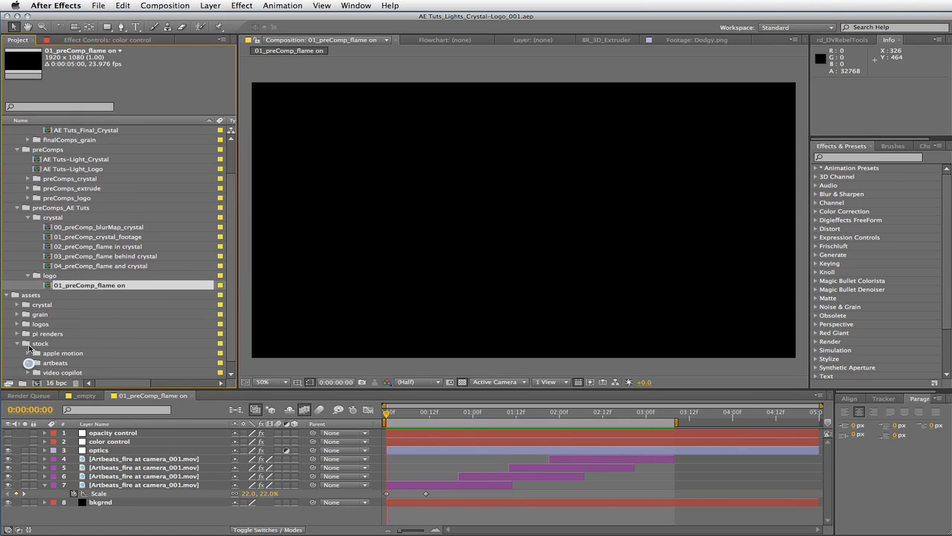
{"action": "left_click", "coordinate": [27, 354]}
{"action": "left_click_drag", "start_coordinate": [47, 363], "coordinate": [54, 284]}
{"action": "left_click", "coordinate": [7, 314]}
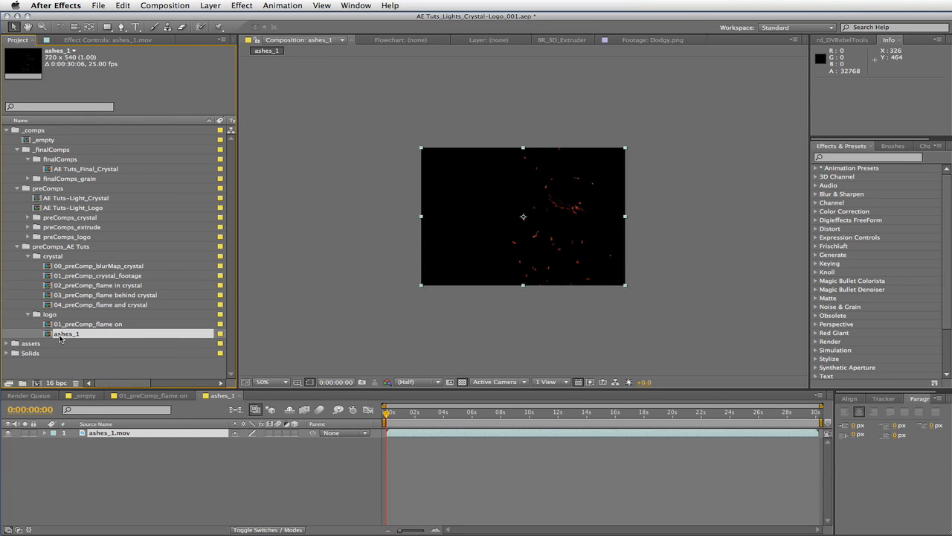
Rename the ashes_1 comp as 02_preComp_ashes original.
{"action": "key", "text": "Return"}
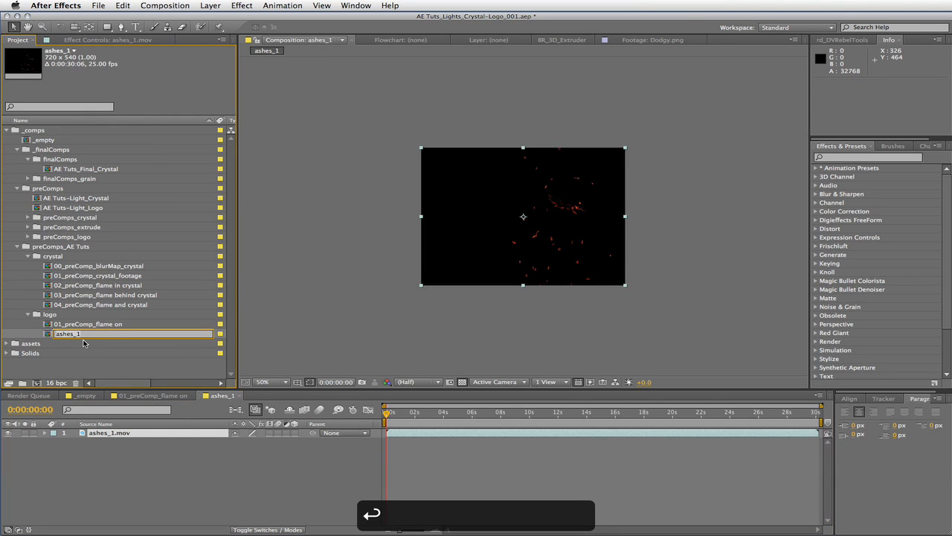
{"action": "type", "text": "02"}
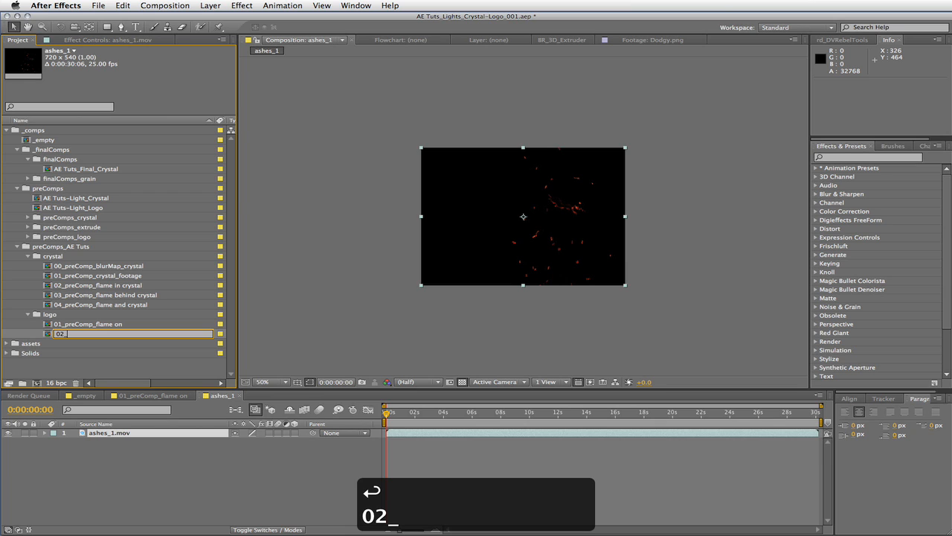
{"action": "type", "text": "_preCom"}
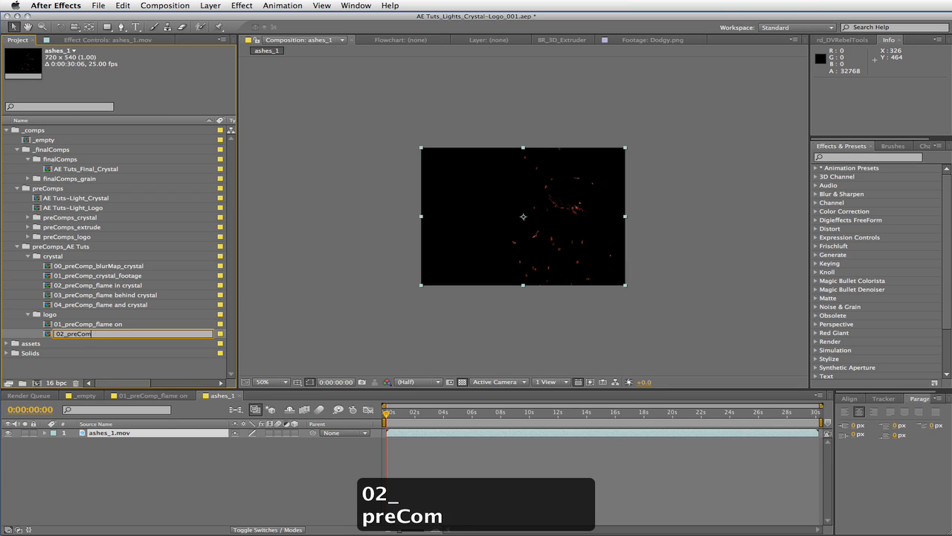
{"action": "type", "text": "p_ashes origin"}
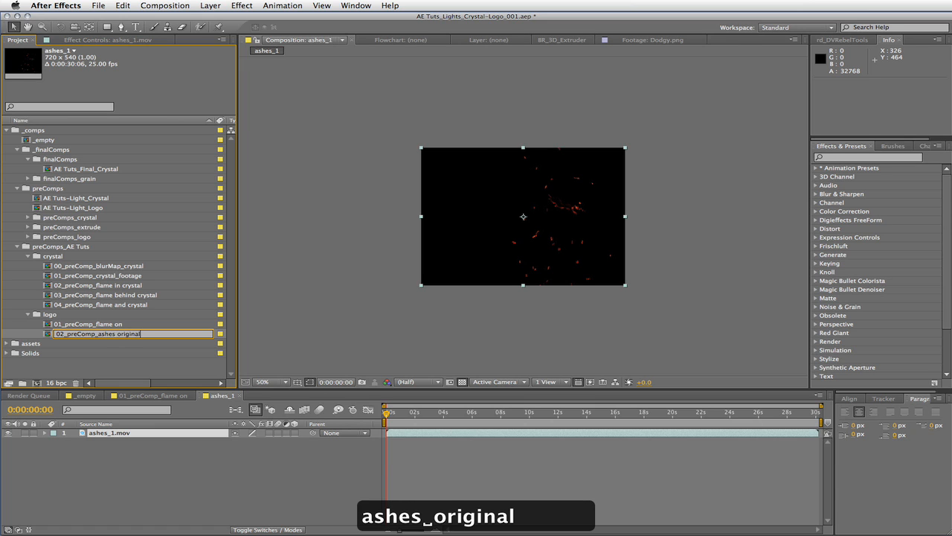
{"action": "key", "text": "Return"}
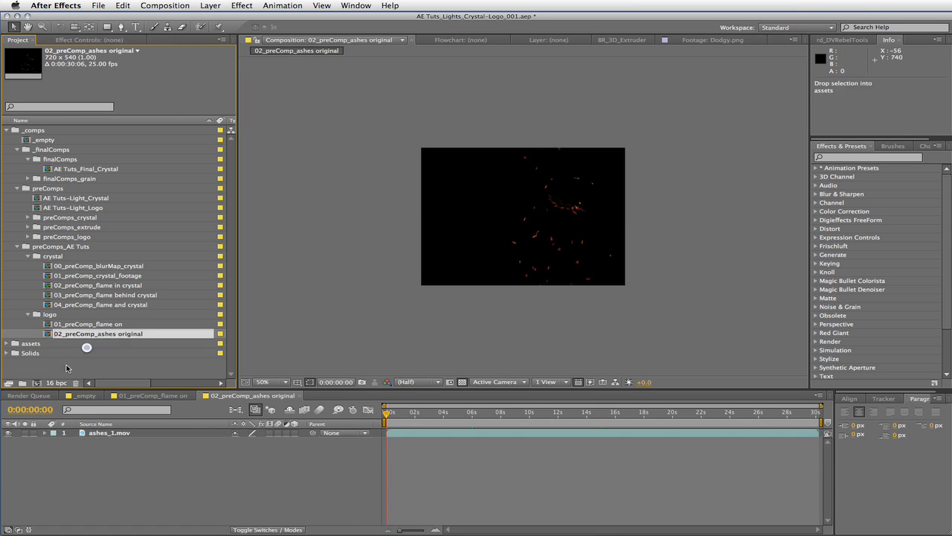
Nest 02_preComp_ashes original in a new comp of its own.
{"action": "left_click", "coordinate": [214, 478]}
{"action": "left_click_drag", "start_coordinate": [39, 383], "coordinate": [39, 383]}
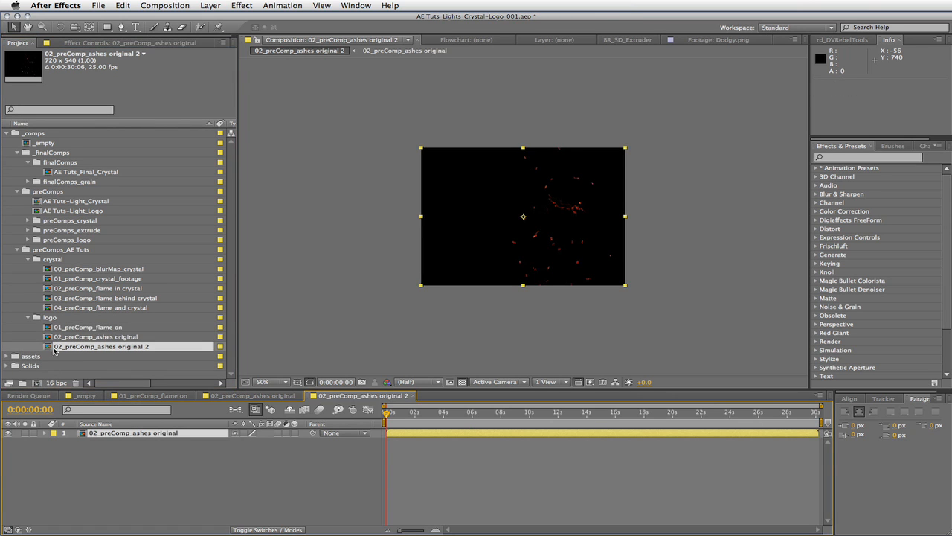
{"action": "left_click", "coordinate": [134, 454]}
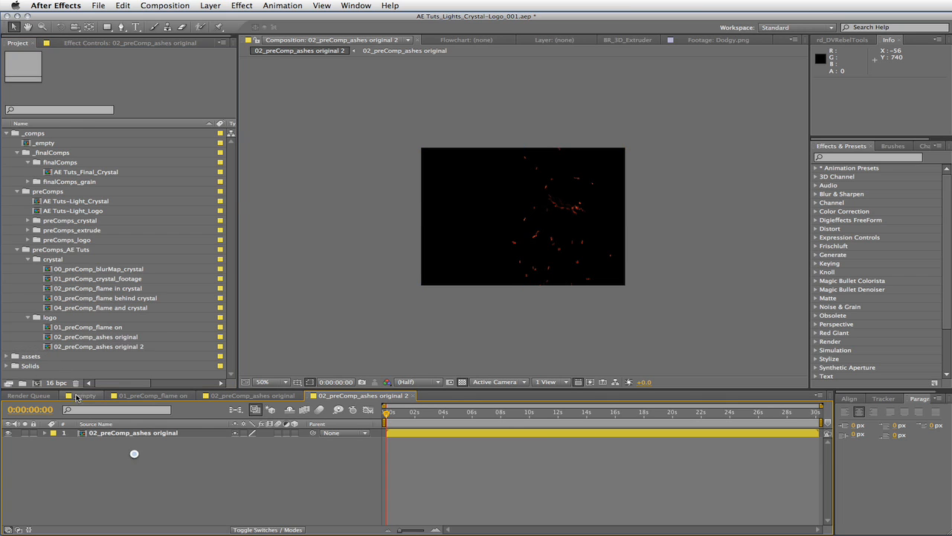
Rename the new nesting comp as 03_preComp_ashes large.
{"action": "left_click", "coordinate": [82, 346]}
{"action": "key", "text": "Return"}
{"action": "key", "text": "Up"}
{"action": "key", "text": "Right"}
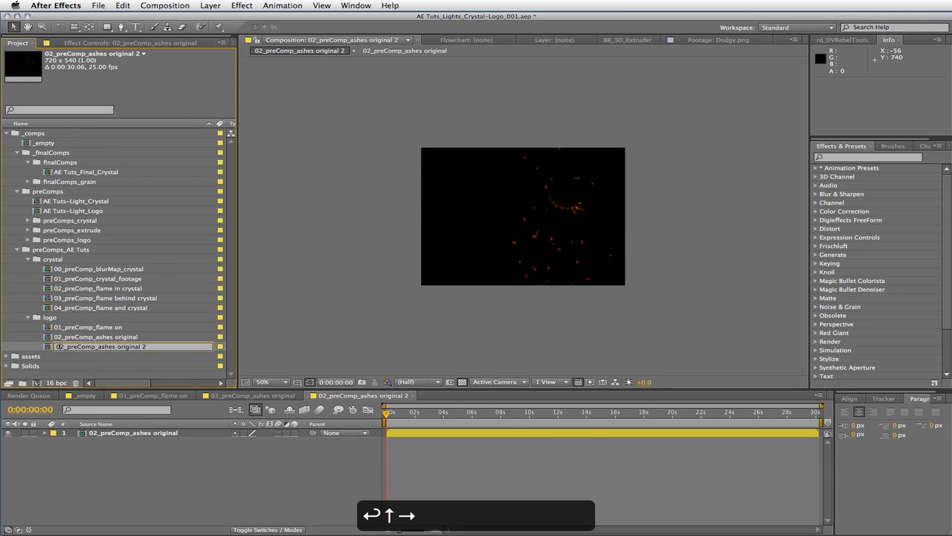
{"action": "key", "text": "BackSpace"}
{"action": "type", "text": "3"}
{"action": "key", "text": "Down"}
{"action": "key", "text": "BackSpace"}
{"action": "key", "text": "BackSpace"}
{"action": "key", "text": "BackSpace"}
{"action": "key", "text": "BackSpace"}
{"action": "key", "text": "BackSpace"}
{"action": "key", "text": "BackSpace"}
{"action": "key", "text": "BackSpace"}
{"action": "key", "text": "BackSpace"}
{"action": "key", "text": "BackSpace"}
{"action": "key", "text": "BackSpace"}
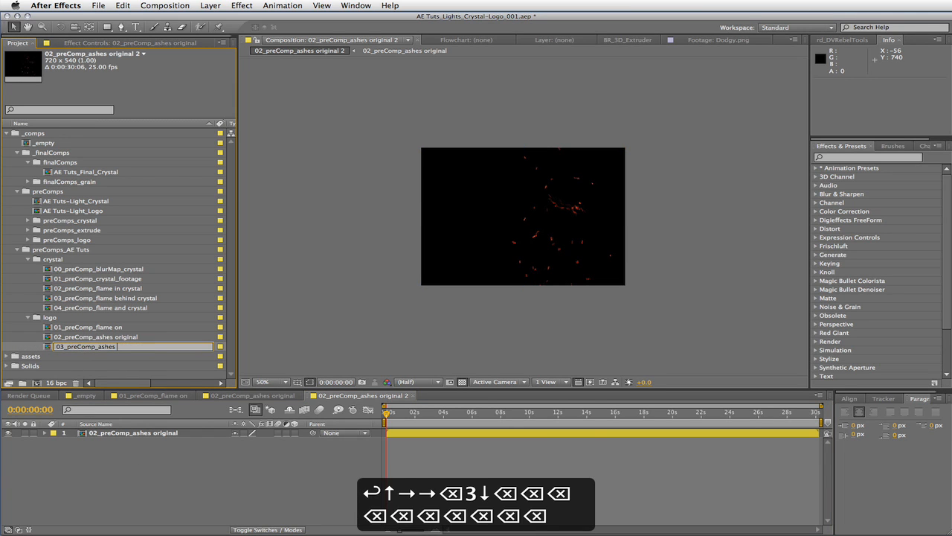
{"action": "type", "text": "large"}
{"action": "key", "text": "Return"}
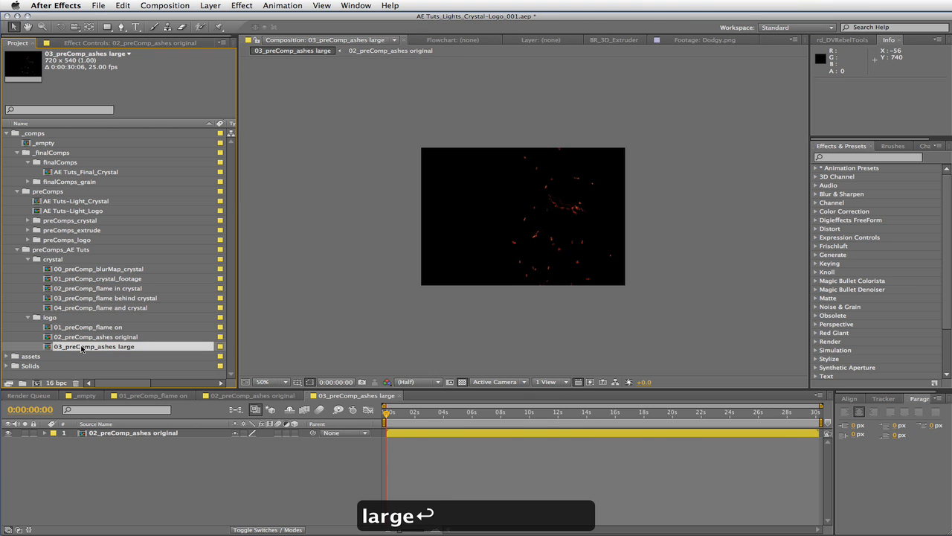
Change the 03_preComp_ashes large composition settings to the Film (2K) preset and view the whole frame.
{"action": "left_click", "coordinate": [823, 395]}
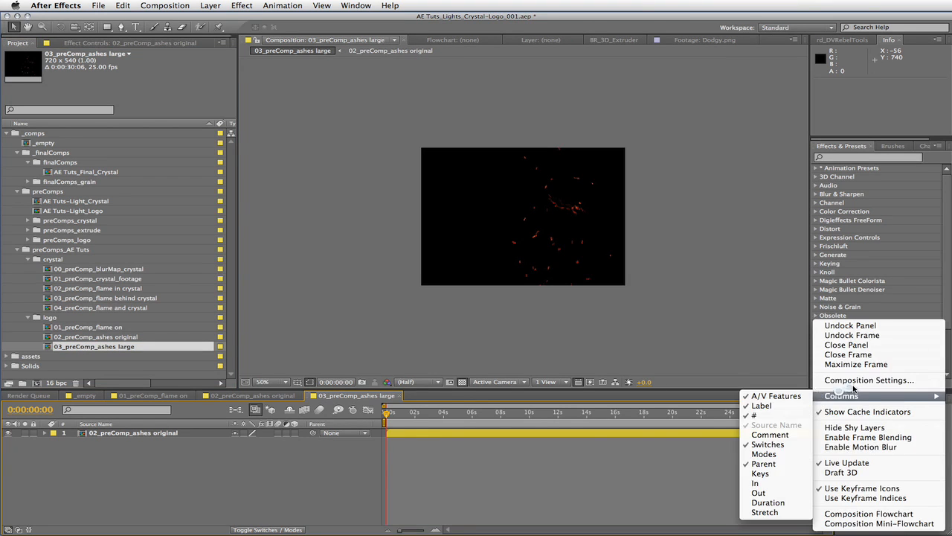
{"action": "left_click", "coordinate": [855, 388]}
{"action": "left_click", "coordinate": [346, 287]}
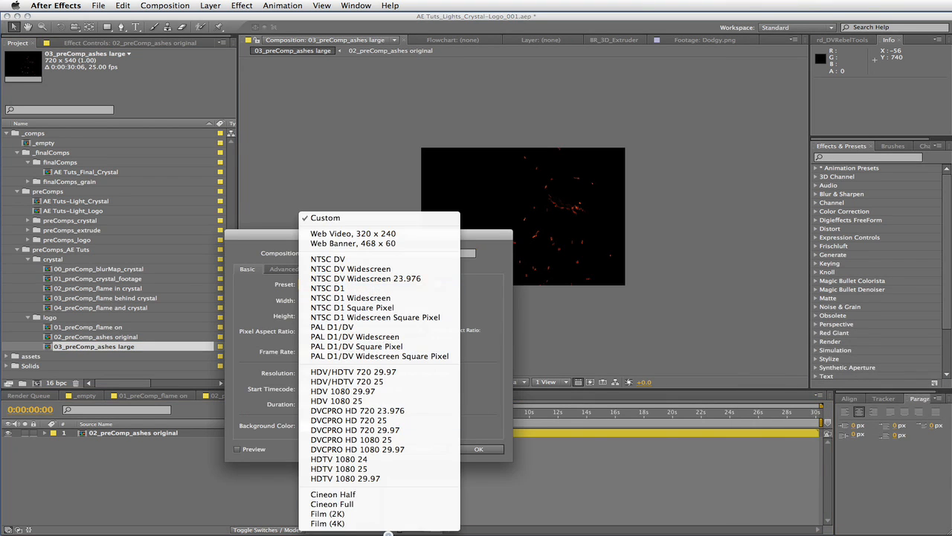
{"action": "left_click", "coordinate": [383, 513]}
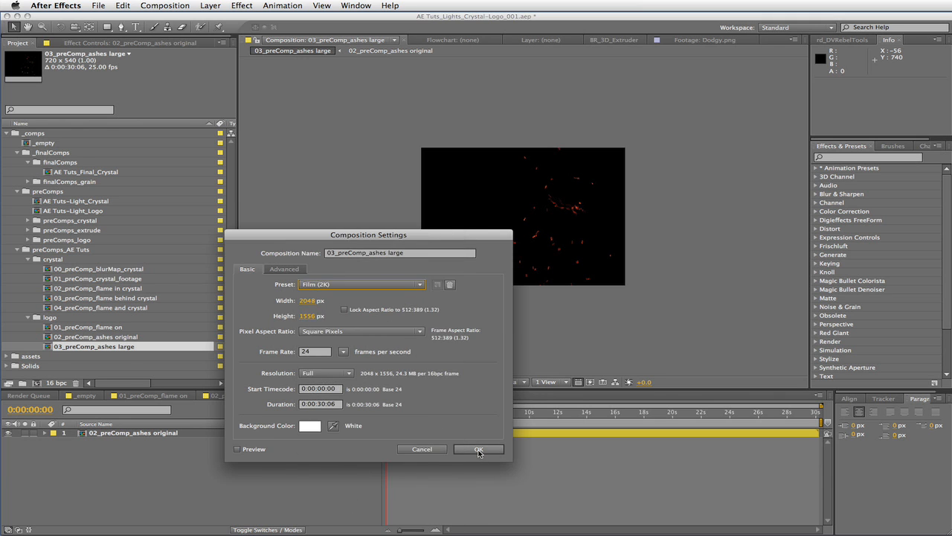
{"action": "left_click", "coordinate": [479, 449]}
{"action": "key", "text": "comma"}
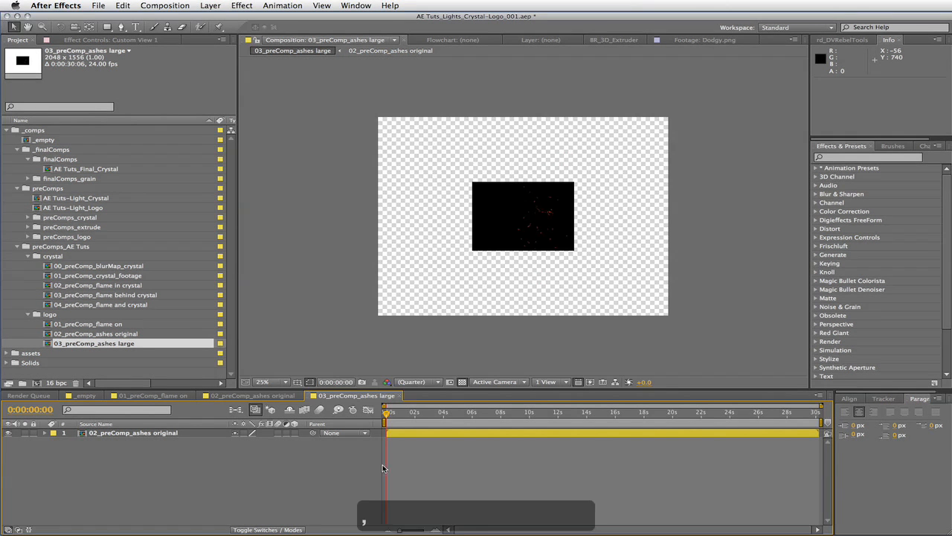
Scale the nested ashes layer up to 296% so it fills the larger frame.
{"action": "left_click", "coordinate": [179, 433]}
{"action": "key", "text": "s"}
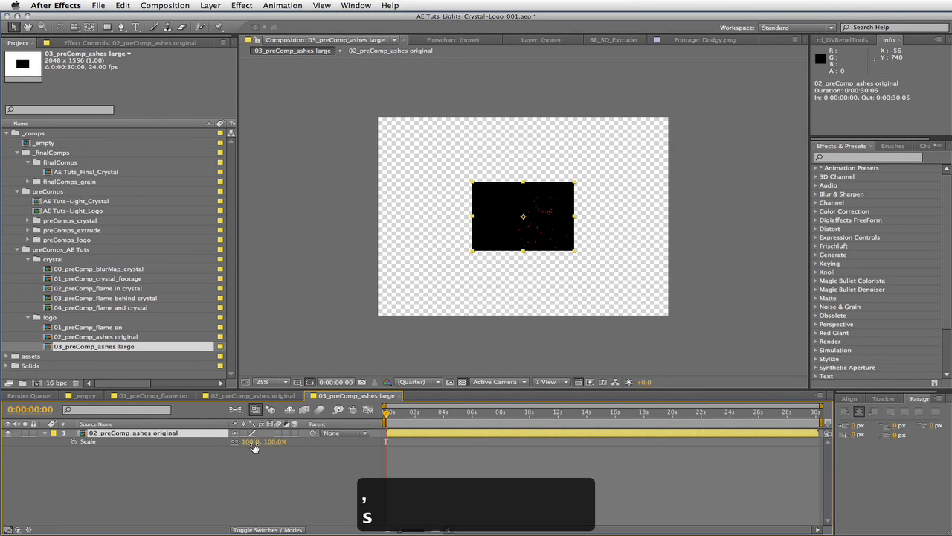
{"action": "left_click_drag", "start_coordinate": [253, 446], "coordinate": [353, 434]}
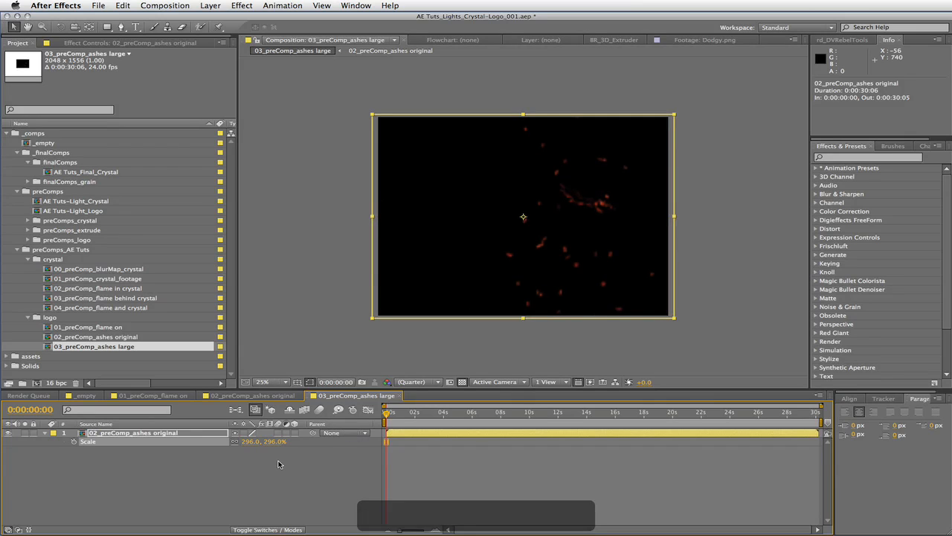
{"action": "left_click", "coordinate": [279, 465]}
Apply Lens Blur to the ashes layer with an iris radius of 22, a Heptagon iris shape and Repeat Edge Pixels enabled.
{"action": "left_click", "coordinate": [178, 433]}
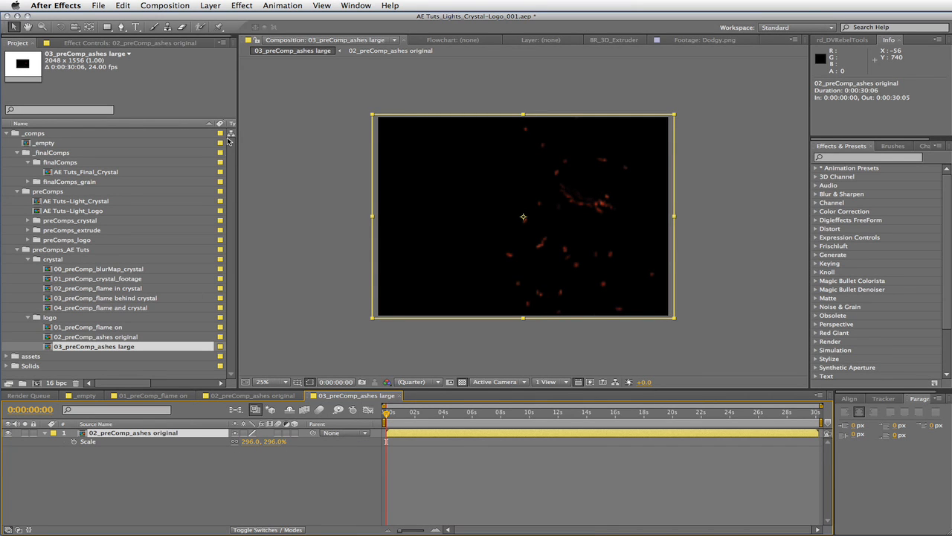
{"action": "left_click", "coordinate": [235, 5]}
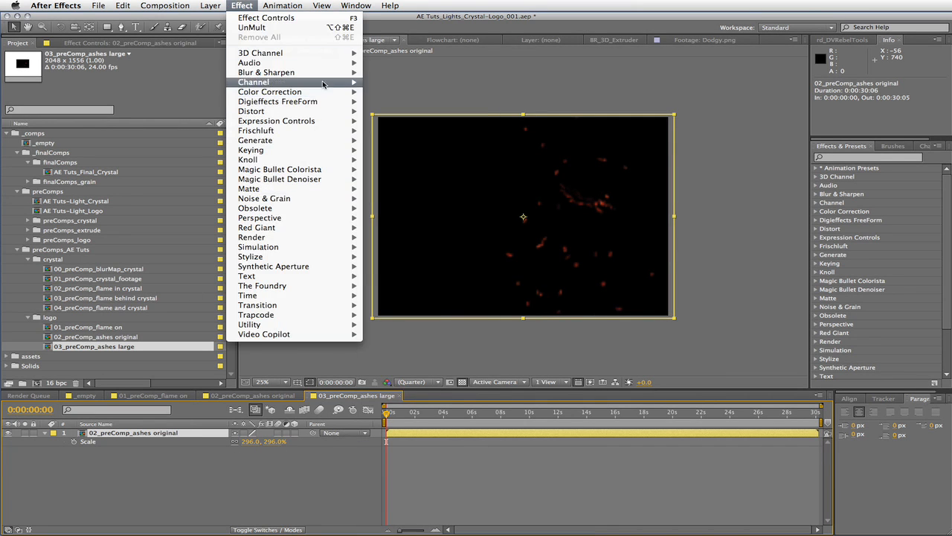
{"action": "mouse_move", "coordinate": [298, 72]}
{"action": "left_click", "coordinate": [392, 169]}
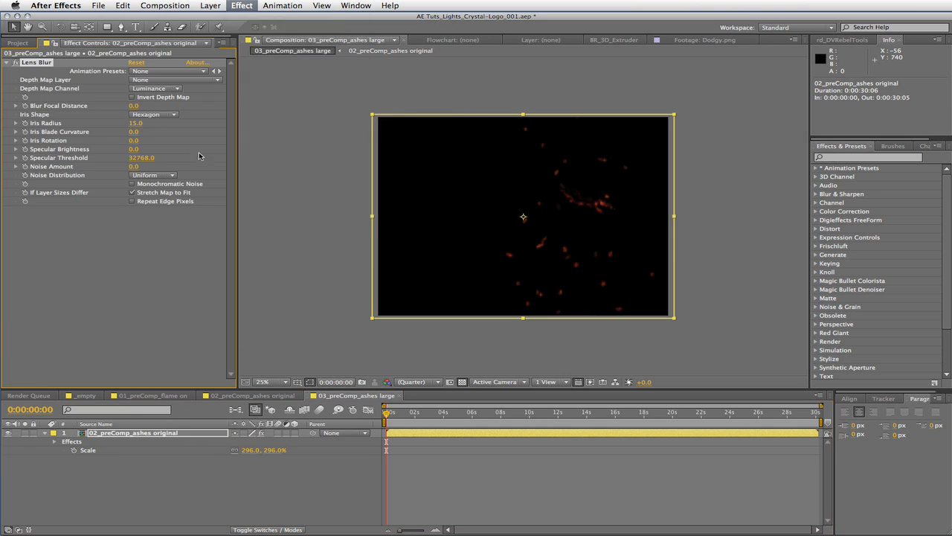
{"action": "left_click", "coordinate": [135, 123]}
{"action": "type", "text": "22"}
{"action": "key", "text": "Return"}
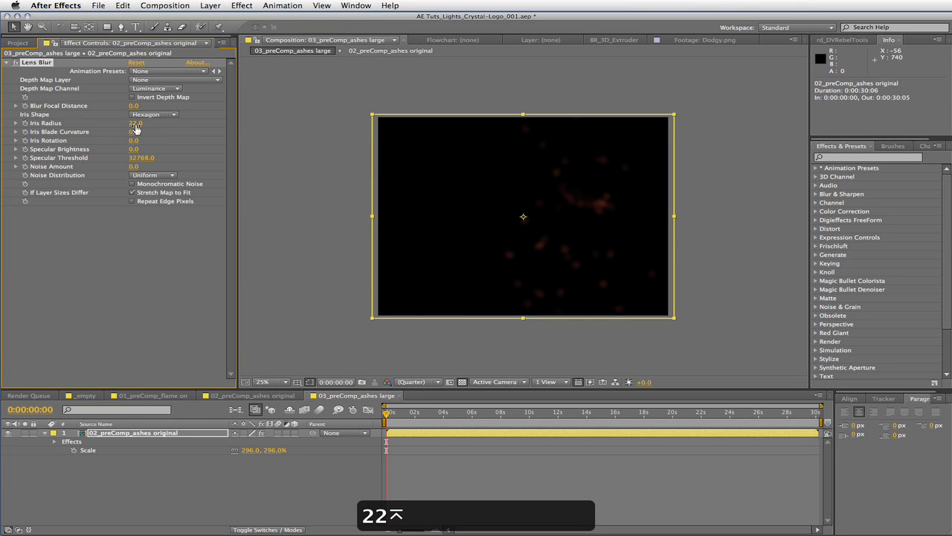
{"action": "left_click", "coordinate": [147, 115]}
{"action": "left_click", "coordinate": [146, 171]}
{"action": "left_click", "coordinate": [150, 202]}
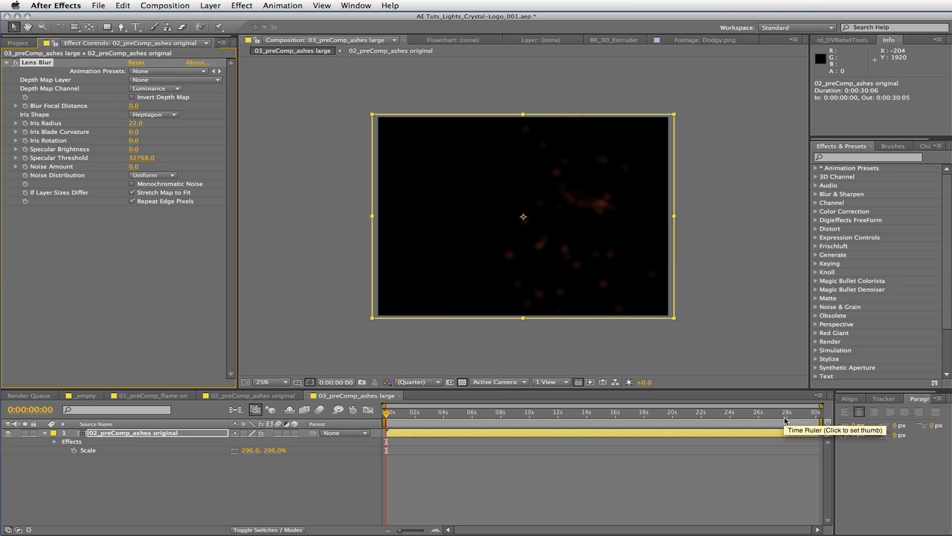
Slide the ashes layer 0:00:05:16 earlier and trim the comp to a work area ending at 0:00:05:12.
{"action": "left_click_drag", "start_coordinate": [512, 432], "coordinate": [432, 433]}
{"action": "left_click", "coordinate": [460, 416]}
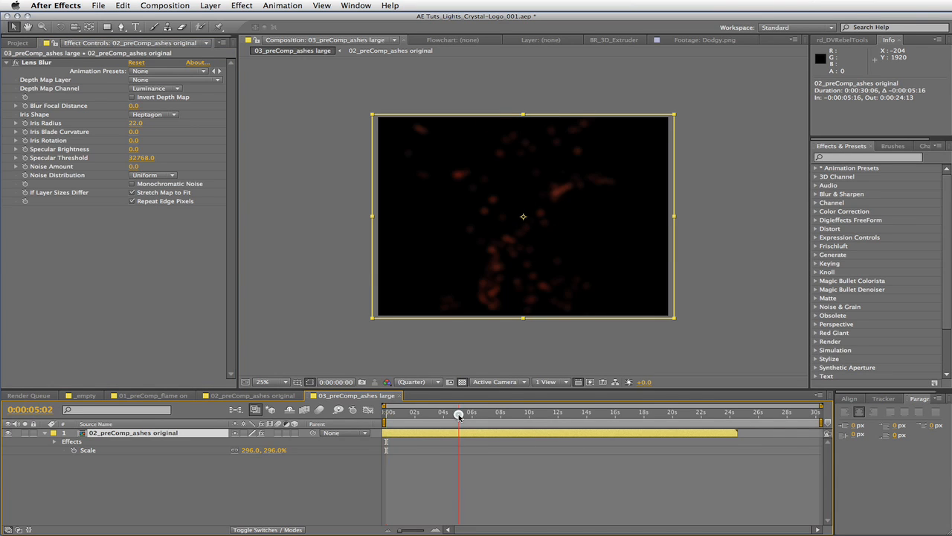
{"action": "left_click", "coordinate": [47, 411]}
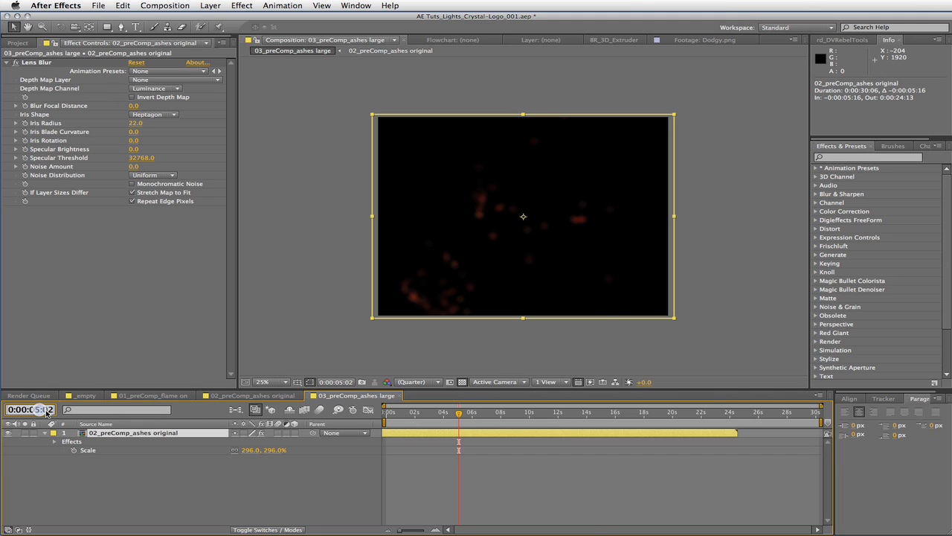
{"action": "type", "text": "2"}
{"action": "key", "text": "BackSpace"}
{"action": "type", "text": "5"}
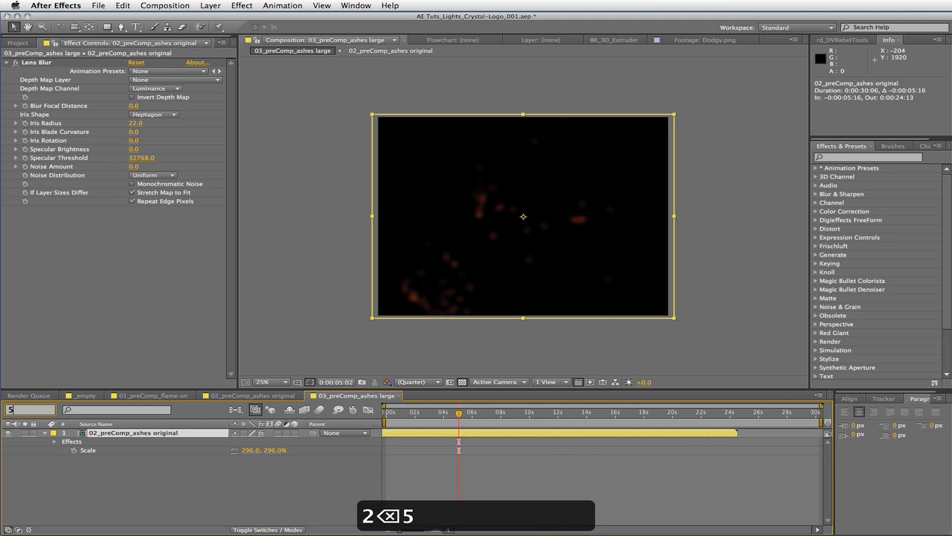
{"action": "type", "text": ":12"}
{"action": "key", "text": "Return"}
{"action": "key", "text": "n"}
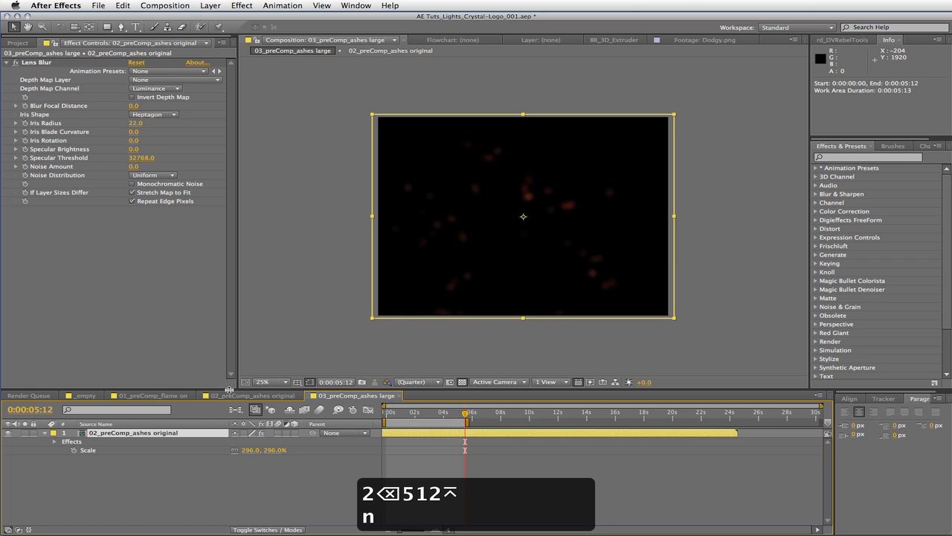
{"action": "right_click", "coordinate": [466, 423]}
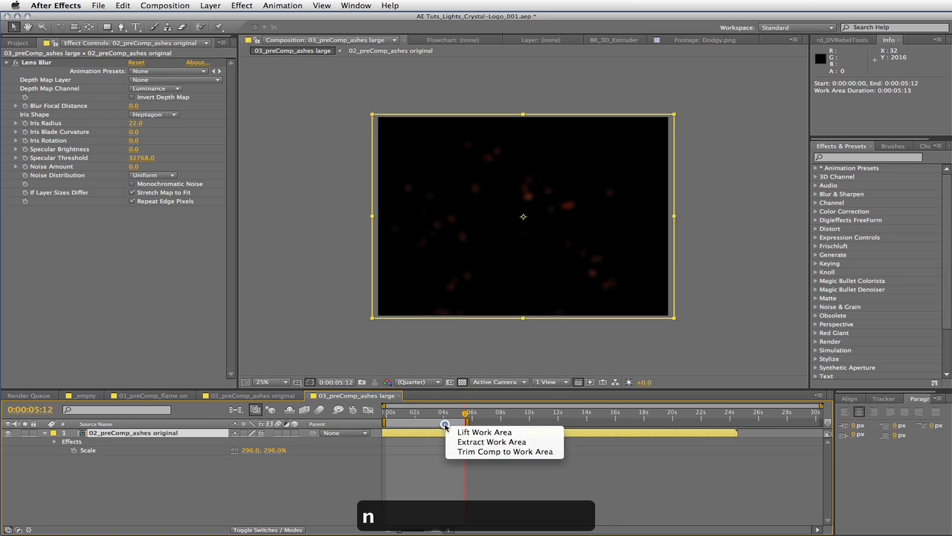
{"action": "left_click", "coordinate": [476, 454]}
{"action": "left_click", "coordinate": [561, 413]}
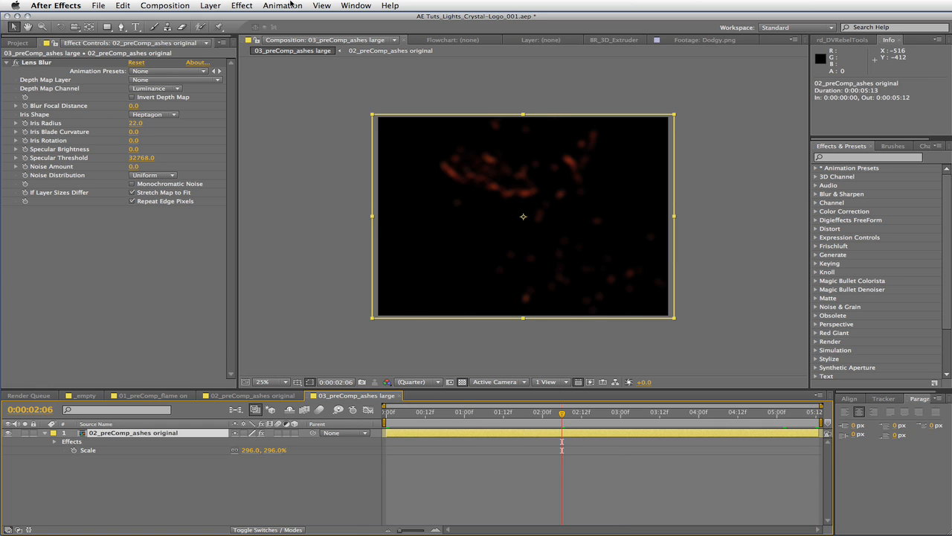
Apply the Tritone color correction effect to the ashes layer in 03_preComp_ashes large.
{"action": "left_click", "coordinate": [242, 5]}
{"action": "mouse_move", "coordinate": [282, 91]}
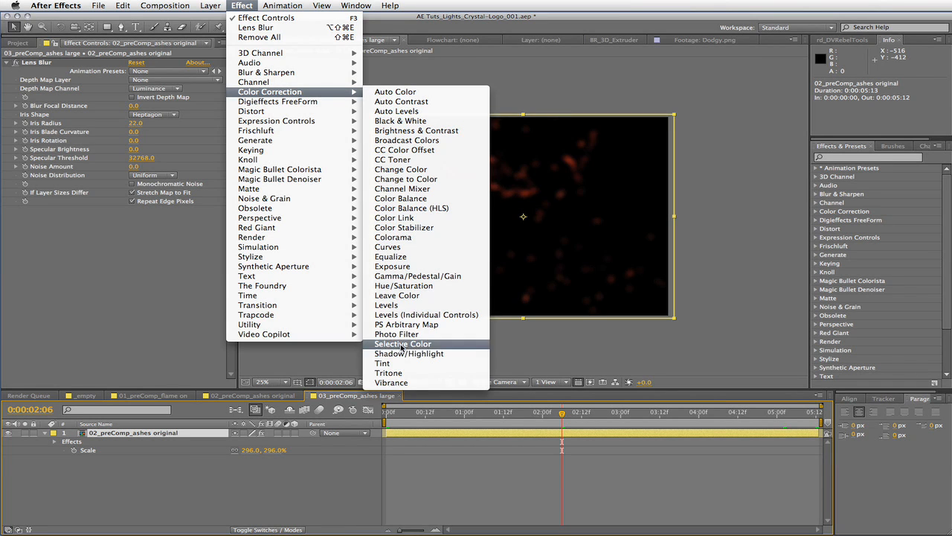
{"action": "left_click", "coordinate": [454, 373]}
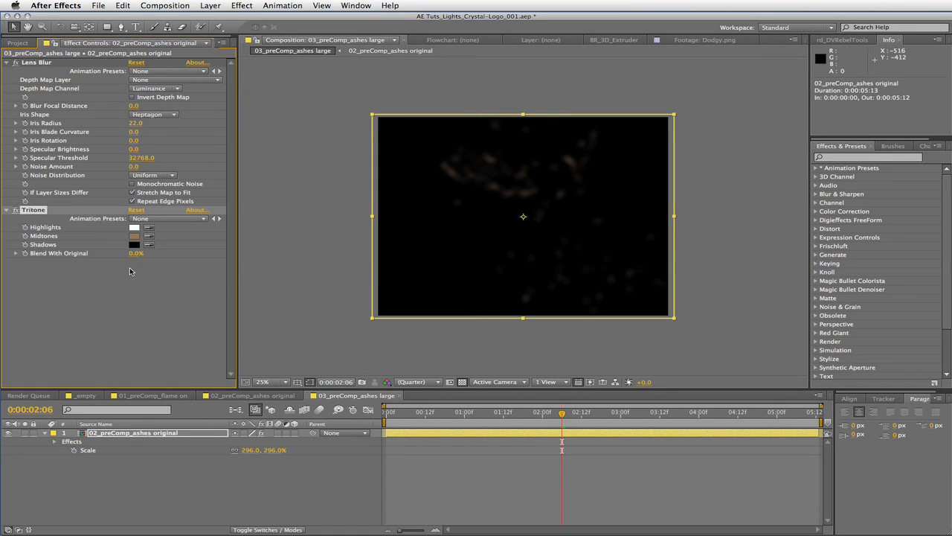
Copy the color control's Color expression from 01_preComp_flame on and paste it as the expression for the ashes layer's Tritone Midtones.
{"action": "left_click", "coordinate": [165, 395]}
{"action": "left_click", "coordinate": [144, 442]}
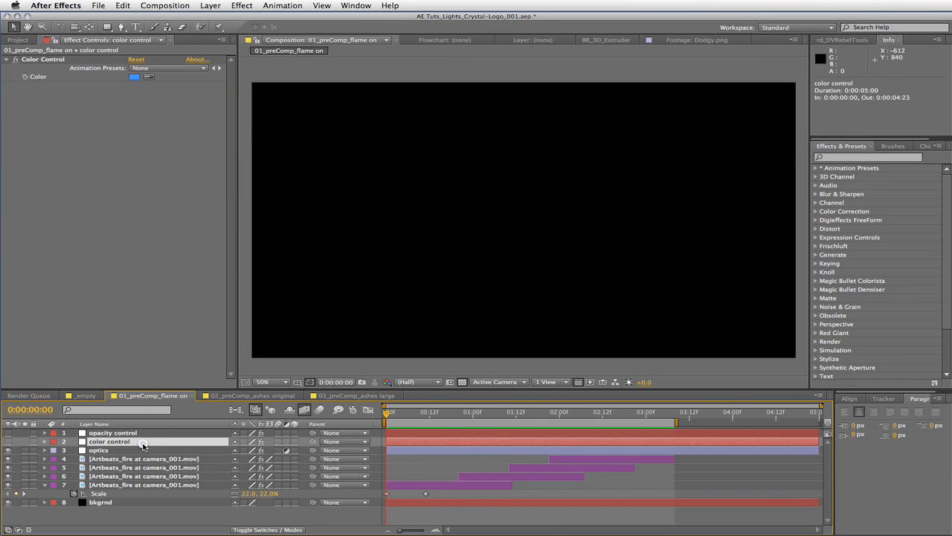
{"action": "key", "text": "u"}
{"action": "left_click", "coordinate": [450, 466]}
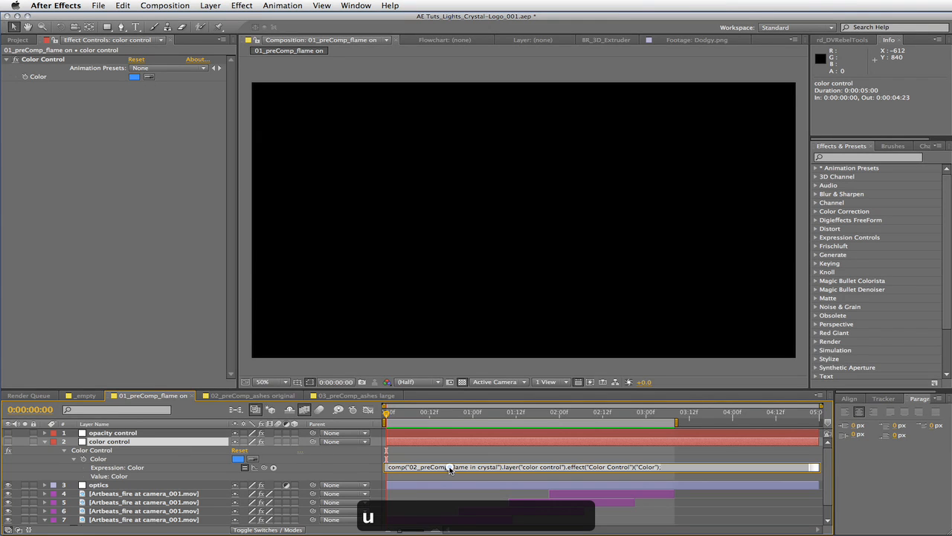
{"action": "key", "text": "super+c"}
{"action": "left_click", "coordinate": [444, 457]}
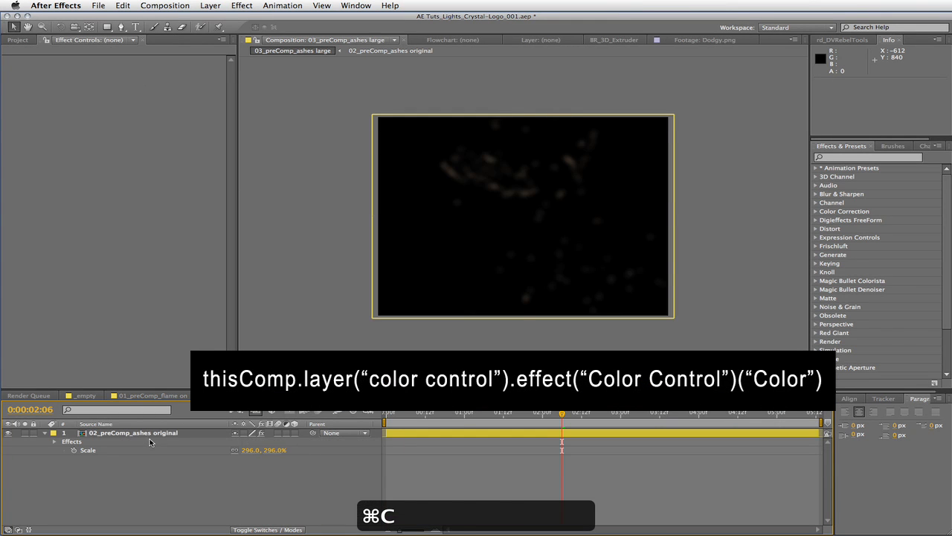
{"action": "left_click", "coordinate": [151, 434]}
{"action": "left_click", "coordinate": [25, 237], "text": "alt"}
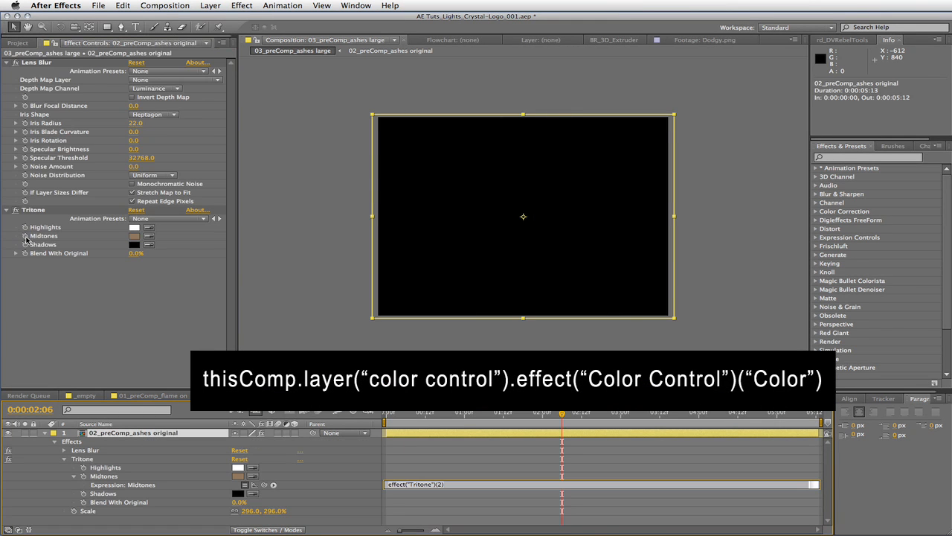
{"action": "key", "text": "super+v"}
{"action": "left_click", "coordinate": [44, 432]}
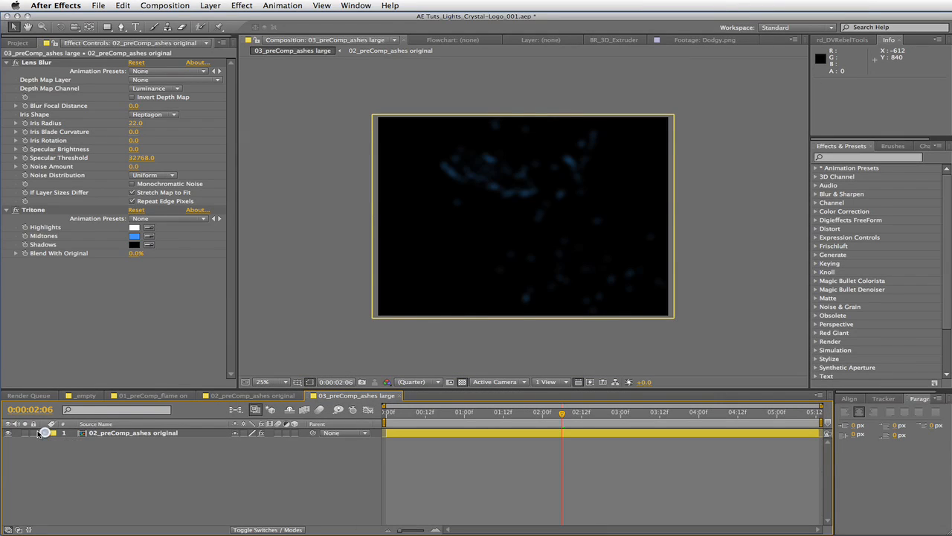
Apply Trapcode Shine to the ashes layer with the Spirit colorize preset and the Add transfer mode.
{"action": "left_click", "coordinate": [147, 434]}
{"action": "left_click", "coordinate": [242, 5]}
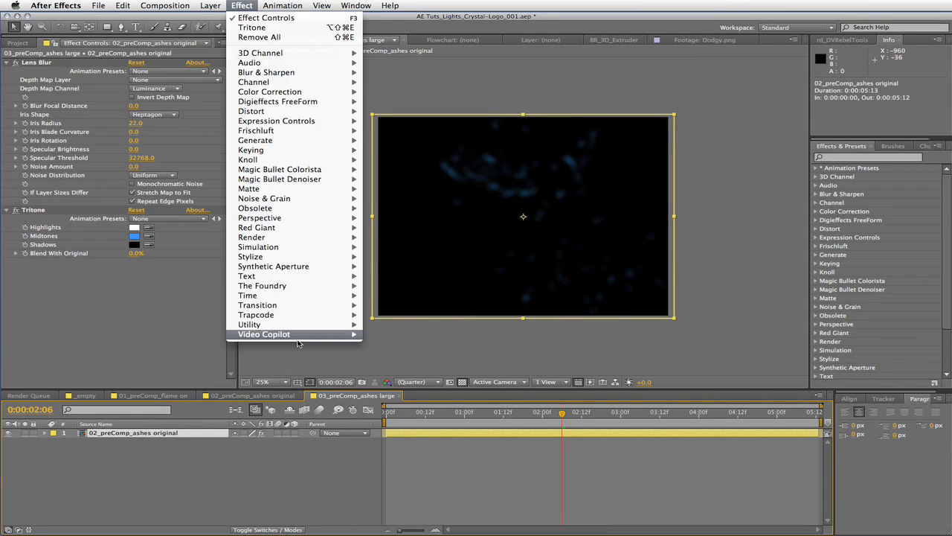
{"action": "mouse_move", "coordinate": [308, 315]}
{"action": "left_click", "coordinate": [395, 316]}
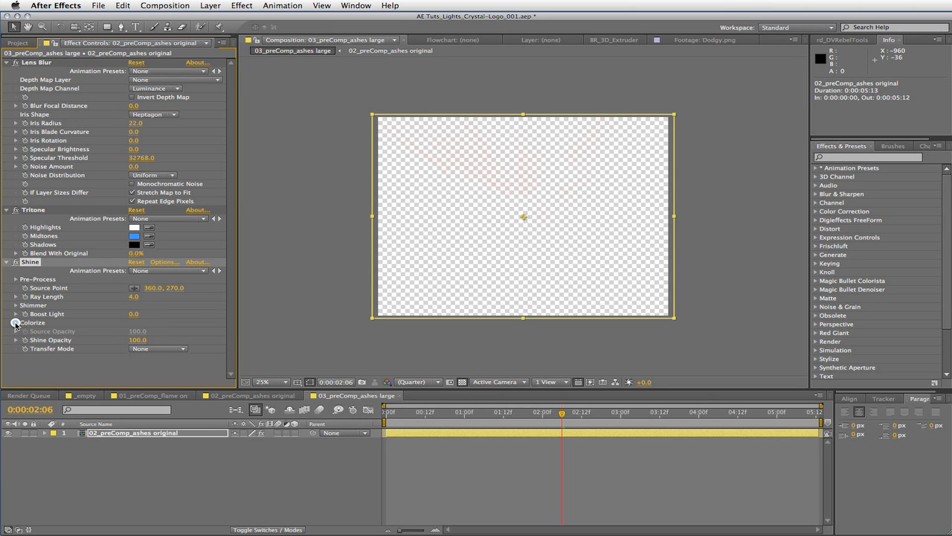
{"action": "left_click", "coordinate": [15, 323]}
{"action": "left_click", "coordinate": [165, 324]}
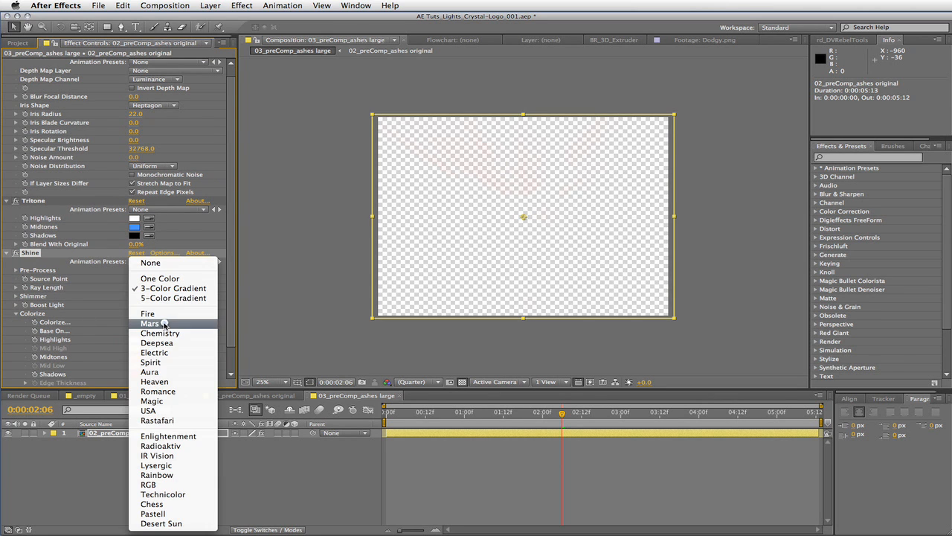
{"action": "left_click", "coordinate": [157, 362]}
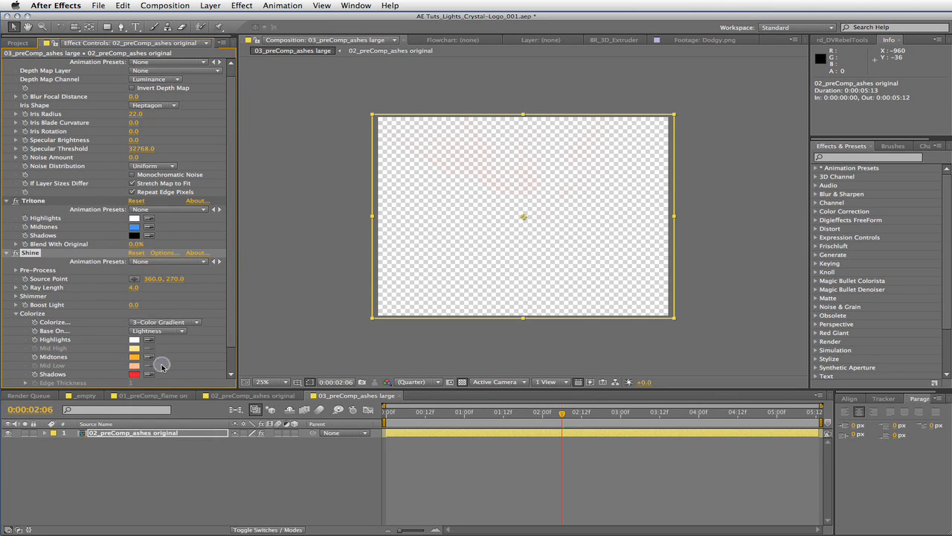
{"action": "left_click", "coordinate": [14, 314]}
{"action": "left_click", "coordinate": [179, 347]}
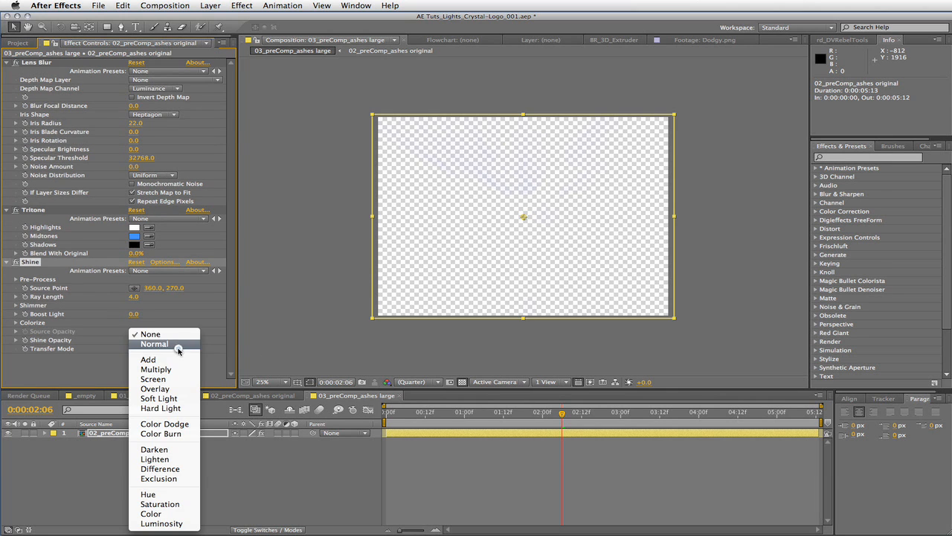
{"action": "left_click", "coordinate": [171, 360]}
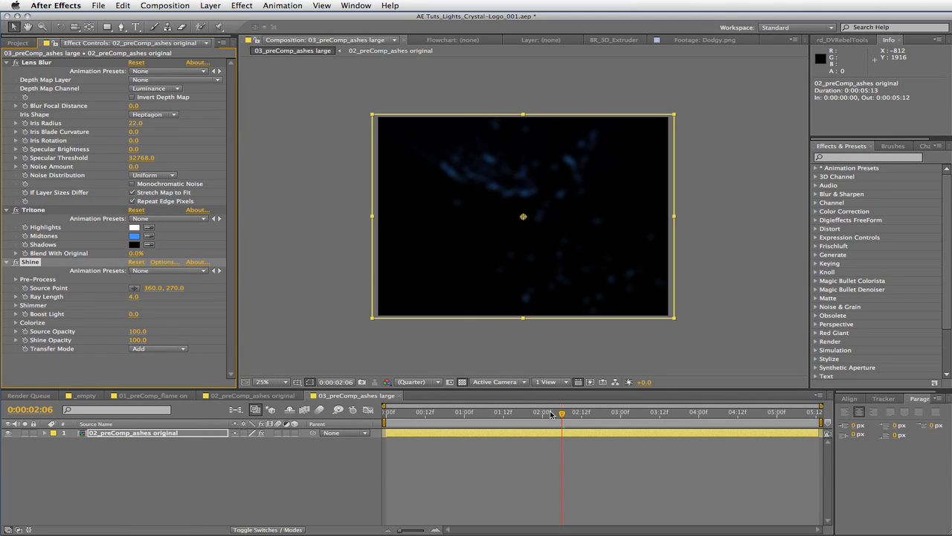
Place the Shine source point at about 362.7, 157.2 among the ashes, with Boost Light 5.7 and Ray Length 13.3.
{"action": "left_click", "coordinate": [588, 413]}
{"action": "left_click", "coordinate": [134, 287]}
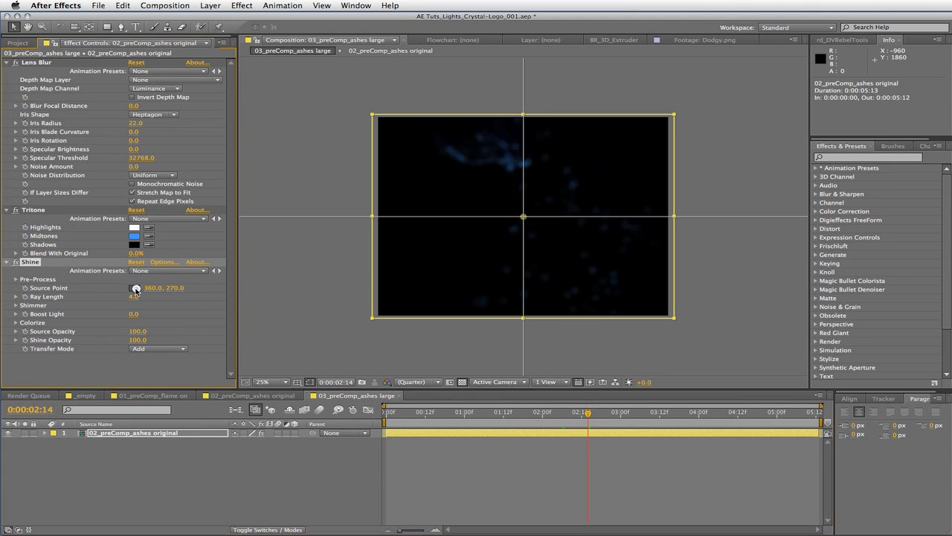
{"action": "left_click", "coordinate": [524, 174]}
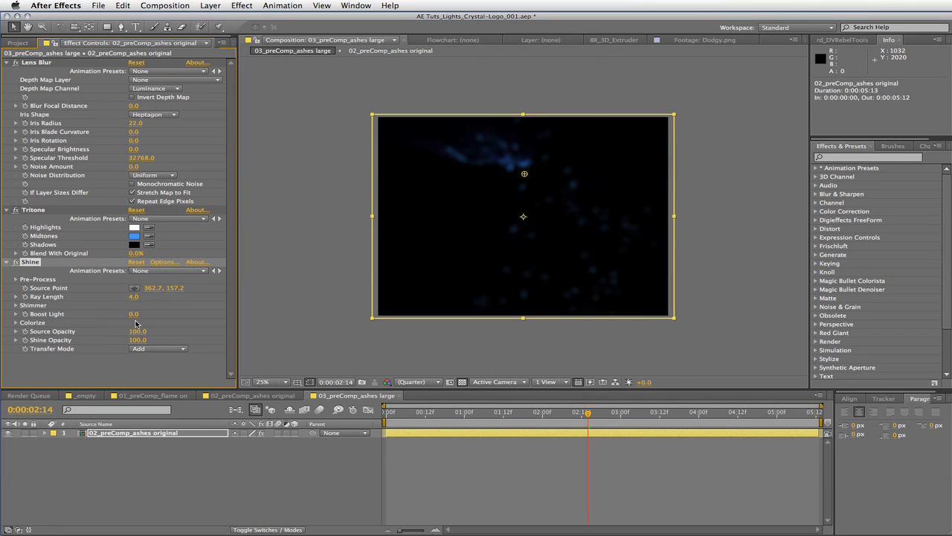
{"action": "left_click_drag", "start_coordinate": [134, 320], "coordinate": [167, 313]}
{"action": "left_click_drag", "start_coordinate": [134, 296], "coordinate": [184, 296]}
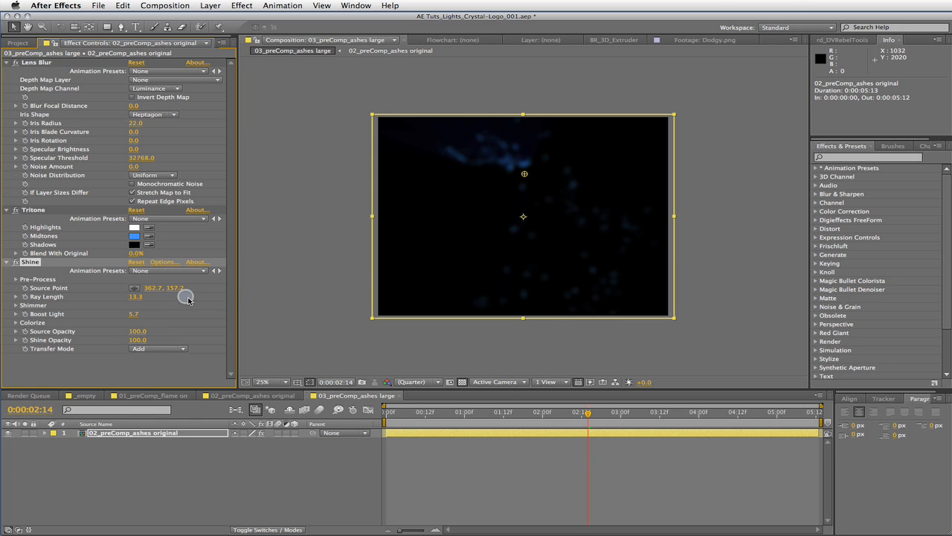
Apply Curves to the ashes layer and raise the RGB curve with one point in the shadows and one in the midtones.
{"action": "left_click", "coordinate": [242, 5]}
{"action": "mouse_move", "coordinate": [297, 92]}
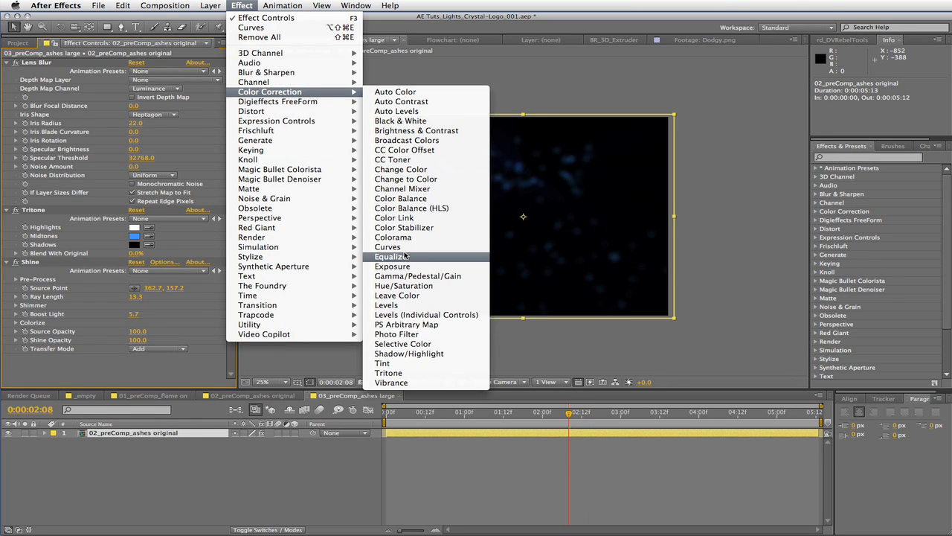
{"action": "left_click", "coordinate": [403, 247]}
{"action": "left_click_drag", "start_coordinate": [55, 353], "coordinate": [47, 343]}
{"action": "mouse_move", "coordinate": [77, 310]}
{"action": "left_mouse_down"}
{"action": "mouse_move", "coordinate": [75, 302]}
{"action": "mouse_move", "coordinate": [81, 317]}
{"action": "left_mouse_up"}
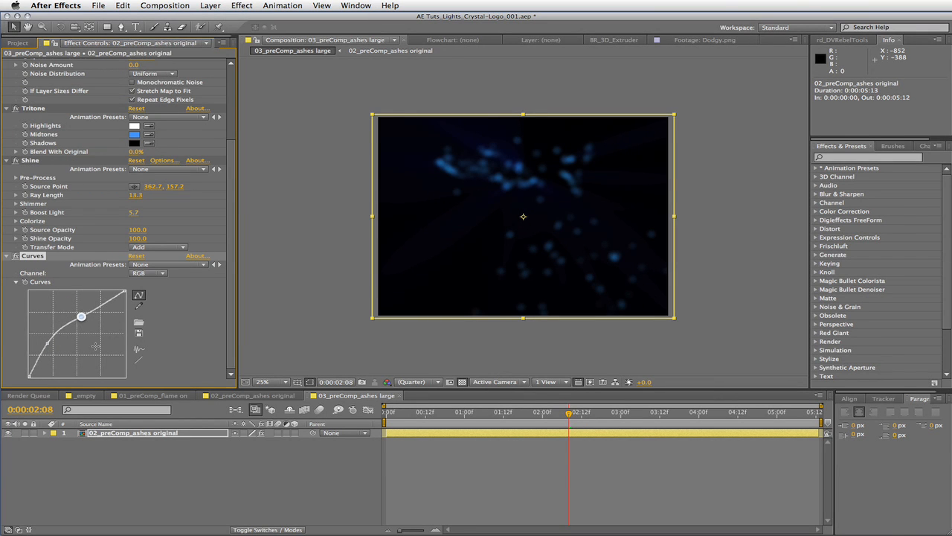
Duplicate the ashes layer, blend the copy in Screen mode, duplicate that copy once more and scrub through the result.
{"action": "left_click", "coordinate": [154, 433]}
{"action": "key", "text": "super+d"}
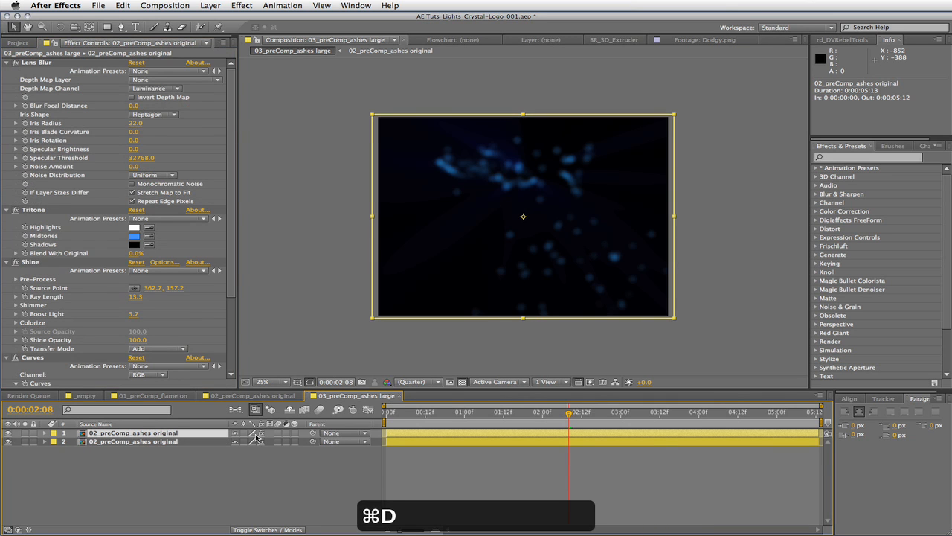
{"action": "left_click", "coordinate": [279, 529]}
{"action": "left_click", "coordinate": [264, 432]}
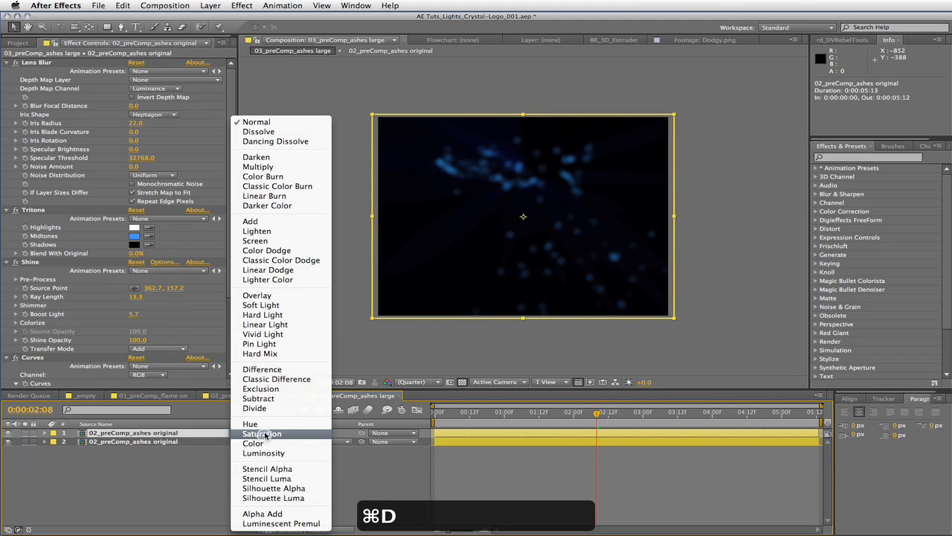
{"action": "left_click", "coordinate": [256, 241]}
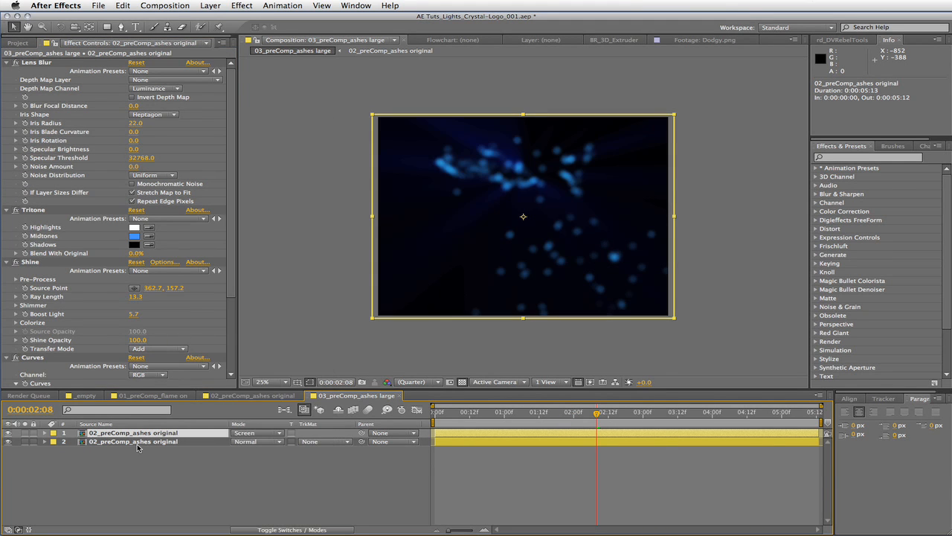
{"action": "key", "text": "super+d"}
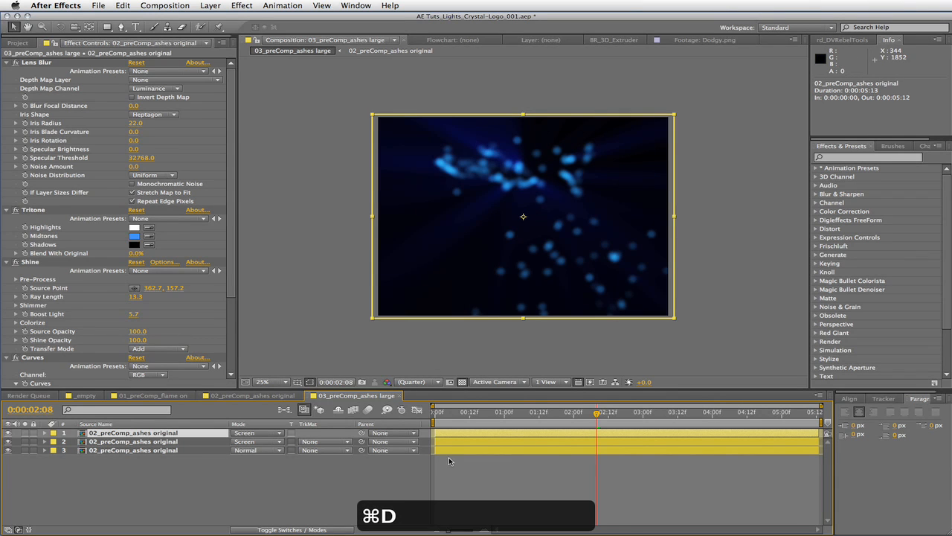
{"action": "left_click_drag", "start_coordinate": [539, 414], "coordinate": [503, 415]}
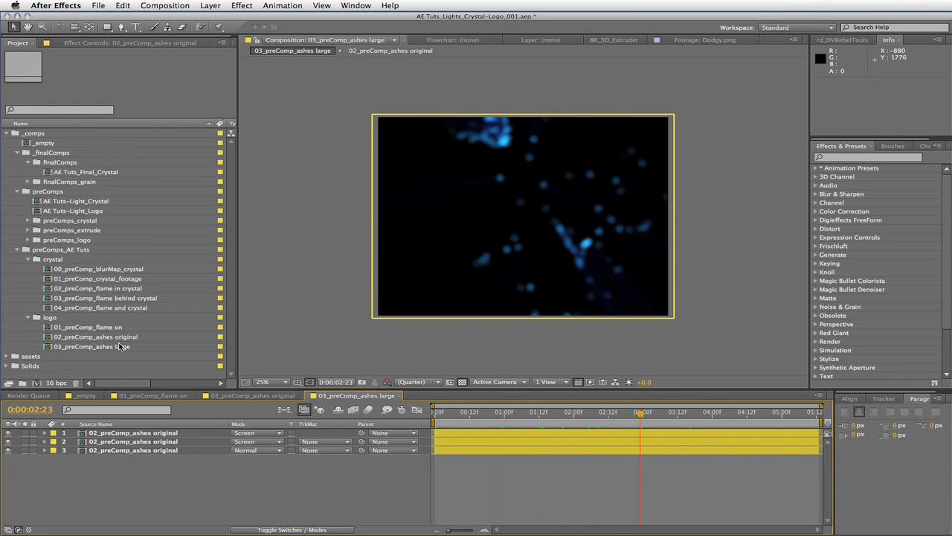
Create a new comp from 03_preComp_ashes large and rename it 04_preComp_blurMap_ashes.
{"action": "left_click_drag", "start_coordinate": [82, 352], "coordinate": [36, 382]}
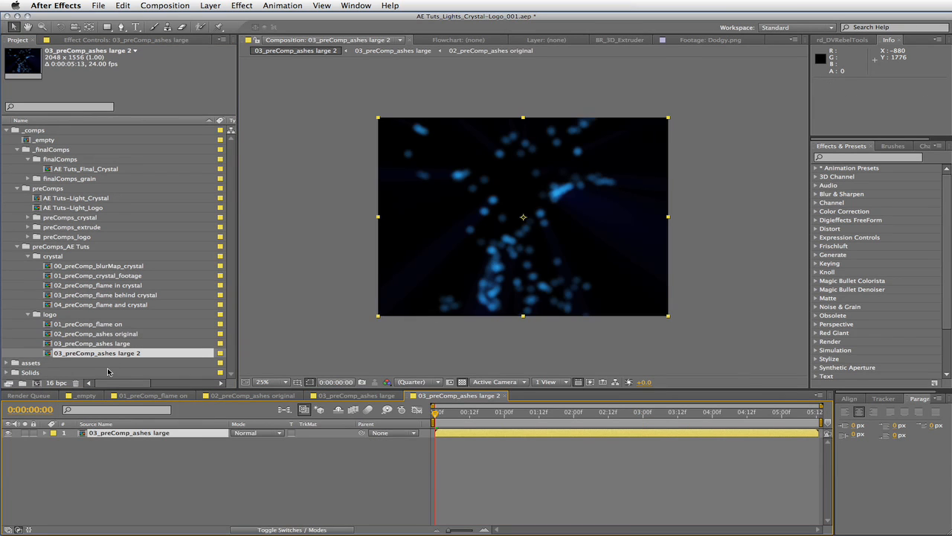
{"action": "left_click", "coordinate": [95, 354]}
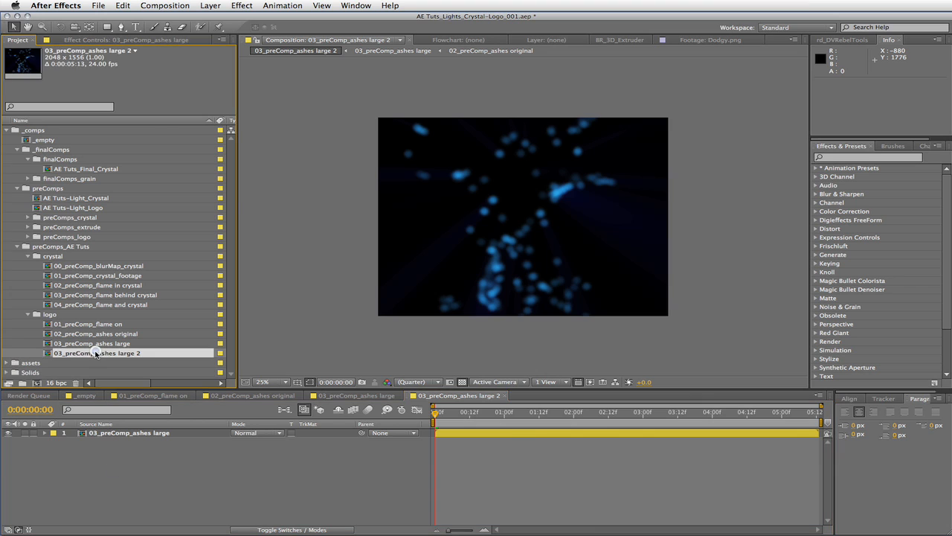
{"action": "key", "text": "Return"}
{"action": "key", "text": "Up"}
{"action": "key", "text": "Right"}
{"action": "key", "text": "Right"}
{"action": "key", "text": "BackSpace"}
{"action": "type", "text": "4"}
{"action": "key", "text": "Down"}
{"action": "key", "text": "BackSpace"}
{"action": "key", "text": "BackSpace"}
{"action": "key", "text": "BackSpace"}
{"action": "key", "text": "BackSpace"}
{"action": "key", "text": "BackSpace"}
{"action": "key", "text": "BackSpace"}
{"action": "key", "text": "BackSpace"}
{"action": "key", "text": "BackSpace"}
{"action": "key", "text": "BackSpace"}
{"action": "key", "text": "BackSpace"}
{"action": "key", "text": "BackSpace"}
{"action": "key", "text": "BackSpace"}
{"action": "key", "text": "BackSpace"}
{"action": "type", "text": "blur"}
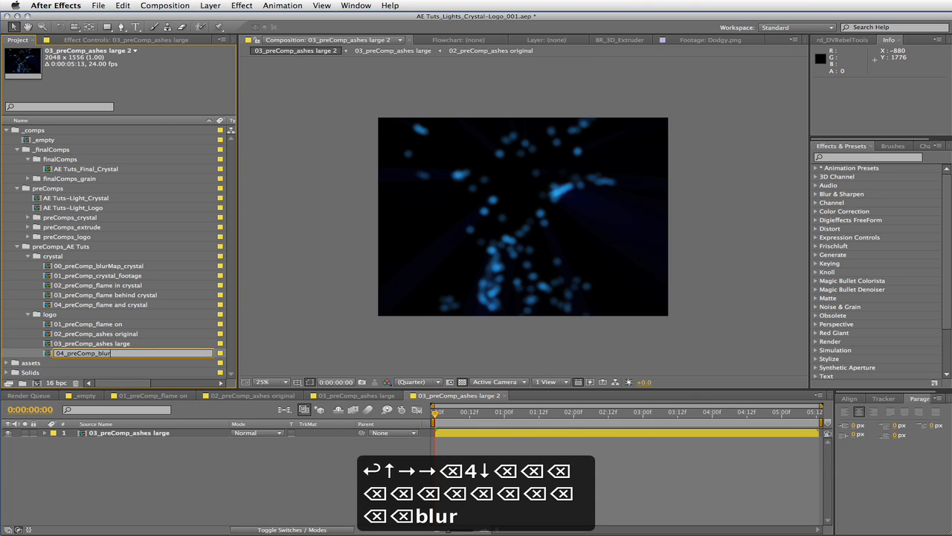
{"action": "type", "text": "Map_ashes"}
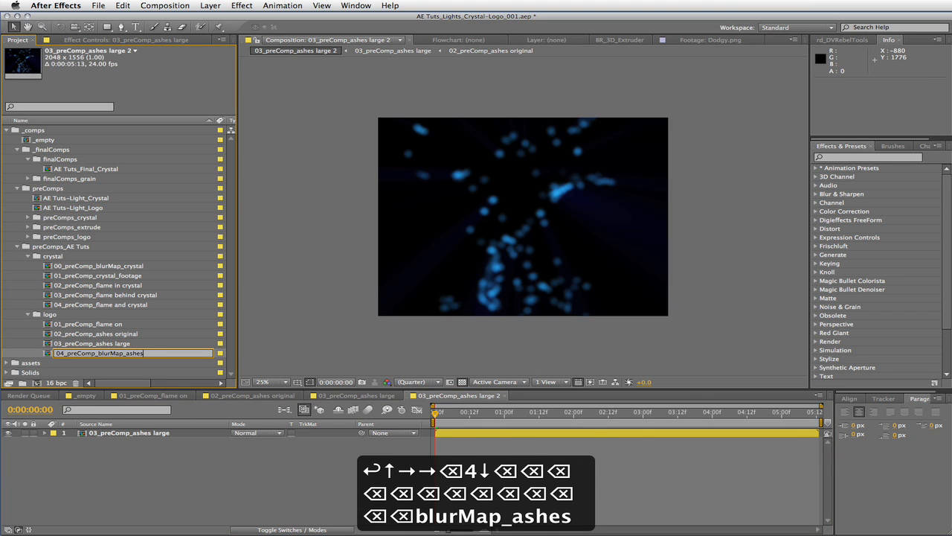
{"action": "key", "text": "Return"}
Apply Hue/Saturation to the nested ashes layer and set Master Saturation to -100.
{"action": "left_click", "coordinate": [130, 432]}
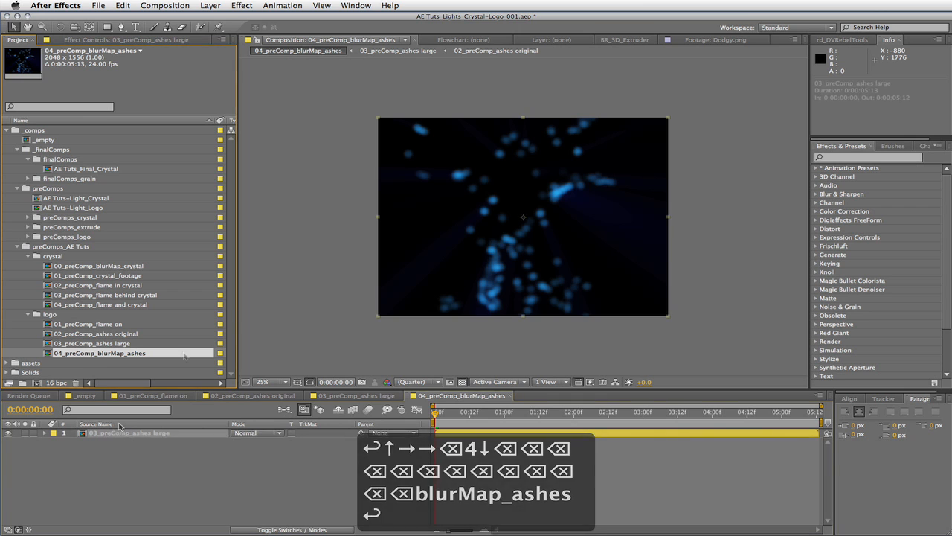
{"action": "left_click", "coordinate": [242, 6]}
{"action": "mouse_move", "coordinate": [282, 96]}
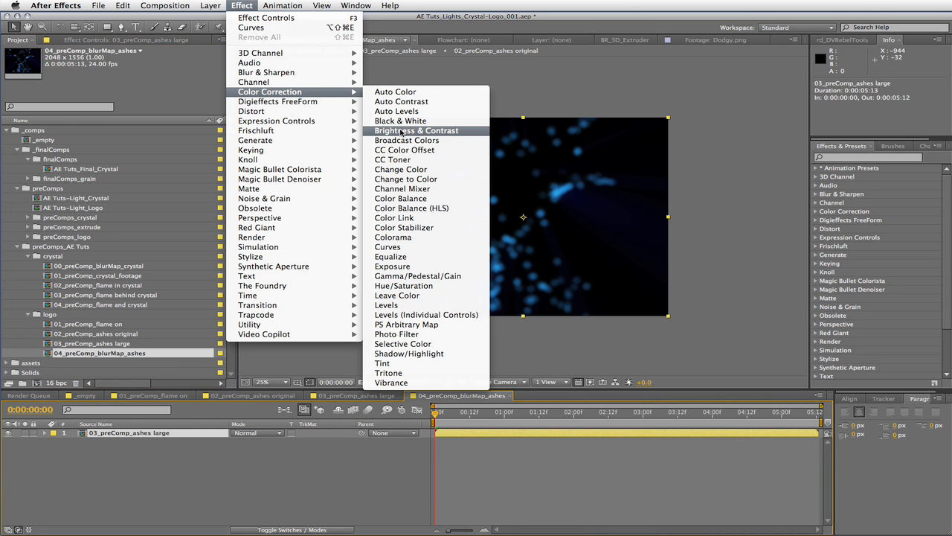
{"action": "left_click", "coordinate": [405, 285]}
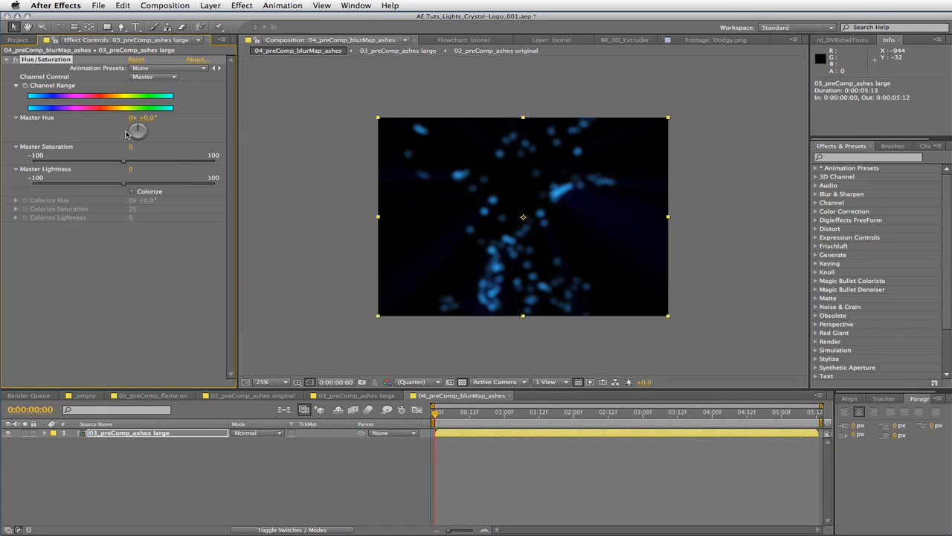
{"action": "left_click_drag", "start_coordinate": [53, 165], "coordinate": [8, 164]}
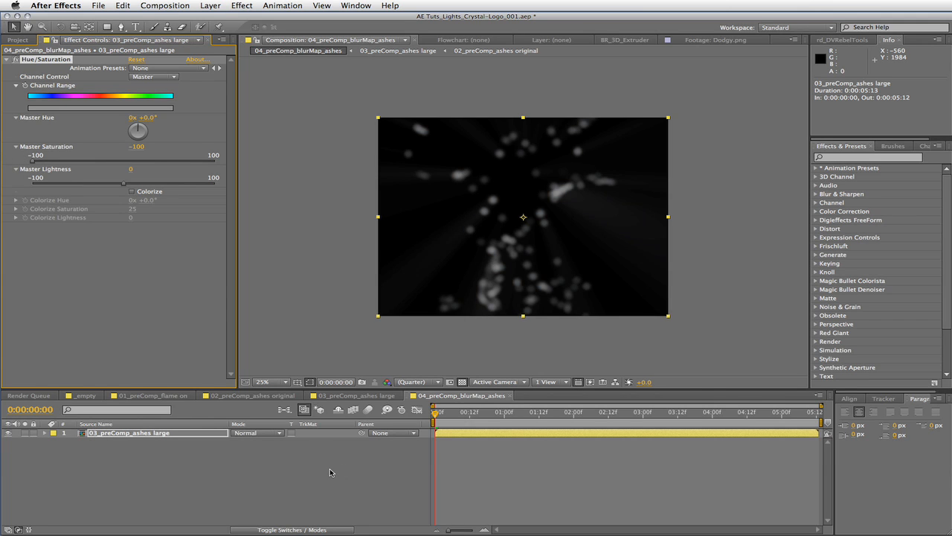
Apply Brightness & Contrast to the nested ashes layer with Brightness 55 and Contrast 43.
{"action": "left_click", "coordinate": [242, 5]}
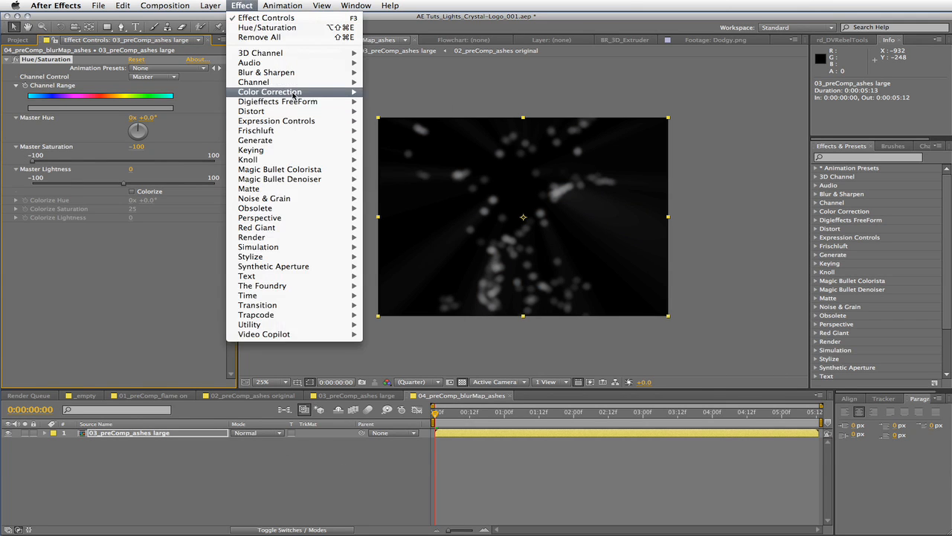
{"action": "mouse_move", "coordinate": [298, 91]}
{"action": "left_click", "coordinate": [406, 131]}
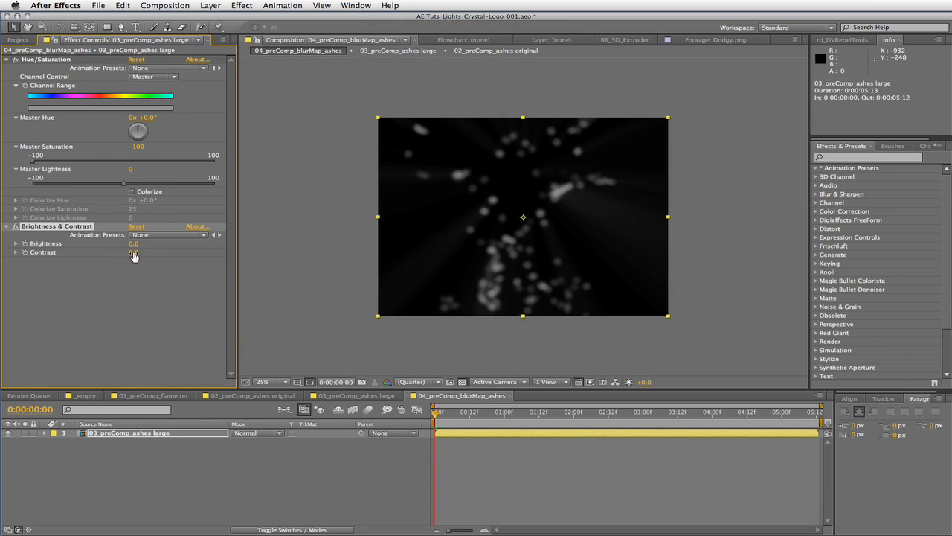
{"action": "mouse_move", "coordinate": [134, 253]}
{"action": "left_mouse_down"}
{"action": "mouse_move", "coordinate": [195, 243]}
{"action": "mouse_move", "coordinate": [164, 243]}
{"action": "left_mouse_up"}
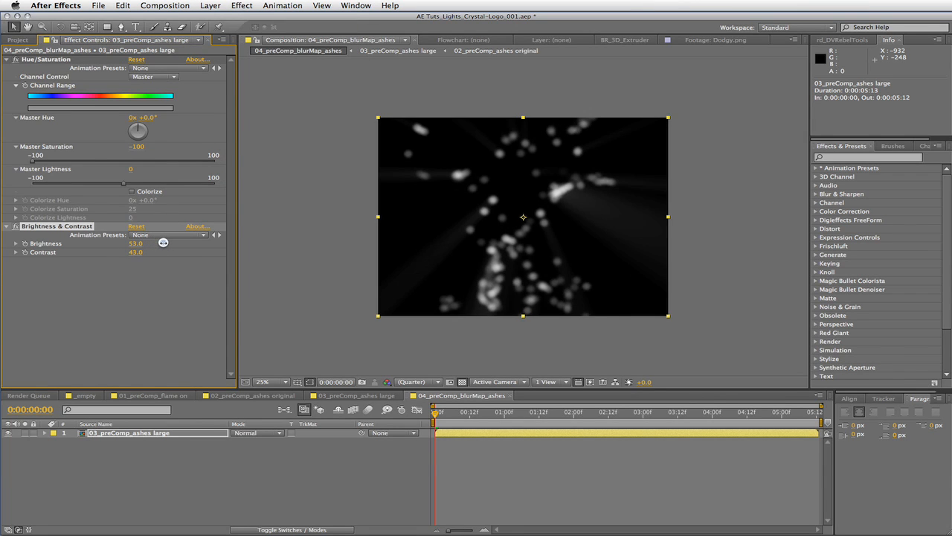
Duplicate the desaturated ashes layer in the blur map comp.
{"action": "left_click", "coordinate": [137, 436]}
{"action": "key", "text": "super+d"}
{"action": "key", "text": "super+d"}
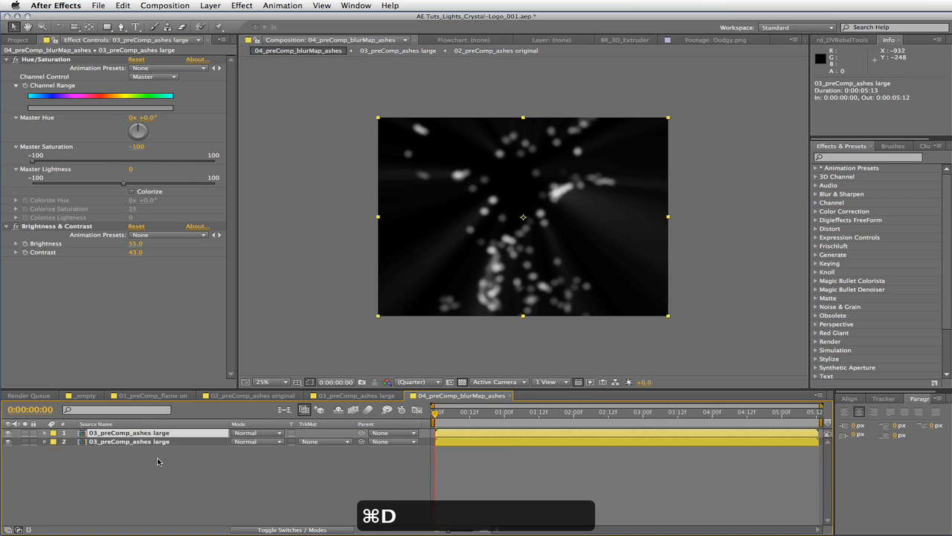
Set the blending mode of the two upper ashes layers in the blur map comp to Screen.
{"action": "left_click", "coordinate": [198, 444], "text": "shift"}
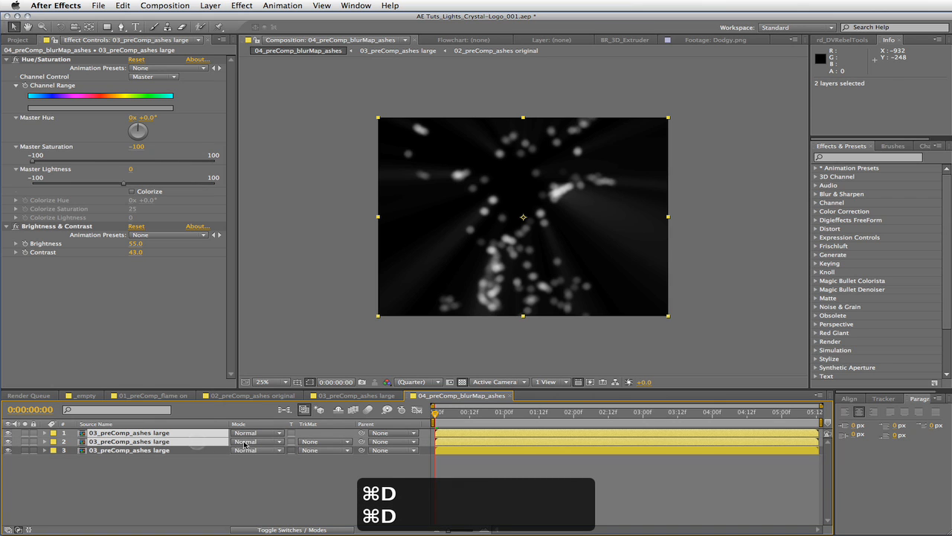
{"action": "left_click", "coordinate": [252, 441]}
{"action": "left_click", "coordinate": [268, 243]}
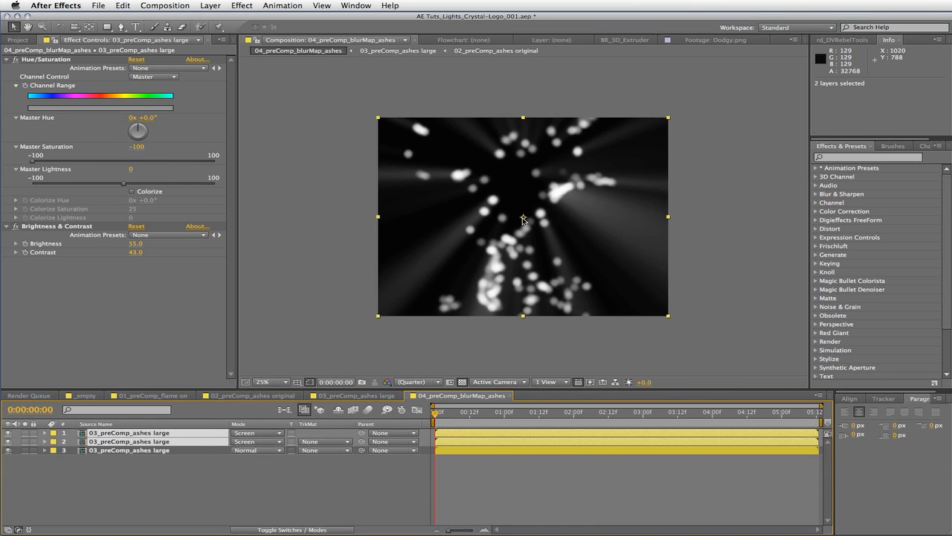
Add a new adjustment layer above the ashes layers in 04_preComp_blurMap_ashes.
{"action": "left_click", "coordinate": [124, 476]}
{"action": "right_click", "coordinate": [125, 476]}
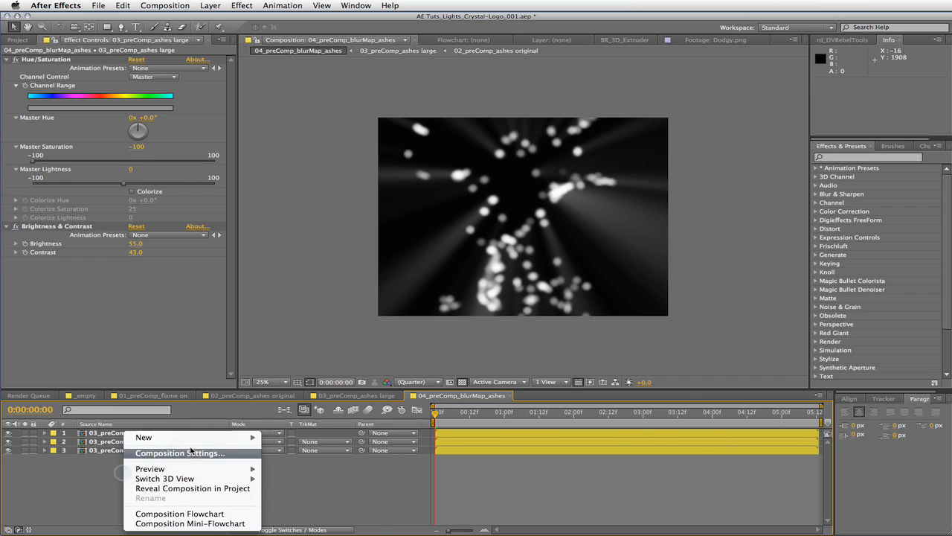
{"action": "mouse_move", "coordinate": [186, 437]}
{"action": "left_click", "coordinate": [324, 515]}
Apply Fast Blur to the adjustment layer with Blurriness 46 and Repeat Edge Pixels enabled.
{"action": "left_click", "coordinate": [242, 5]}
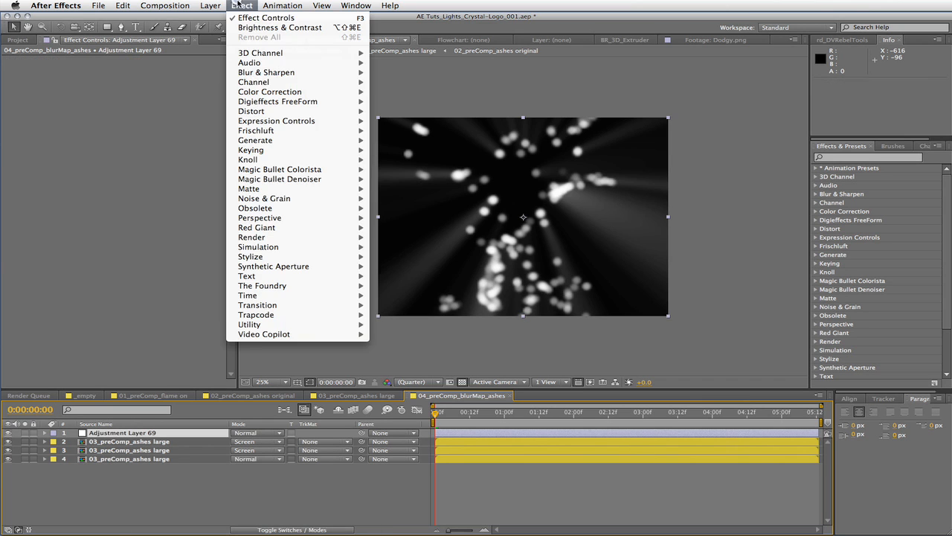
{"action": "mouse_move", "coordinate": [287, 75]}
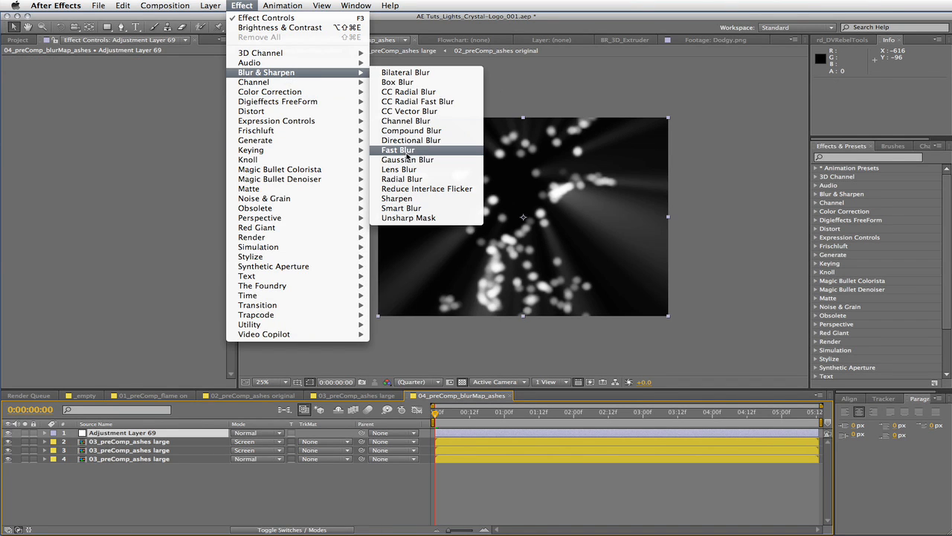
{"action": "left_click", "coordinate": [406, 158]}
{"action": "left_click_drag", "start_coordinate": [135, 78], "coordinate": [146, 77]}
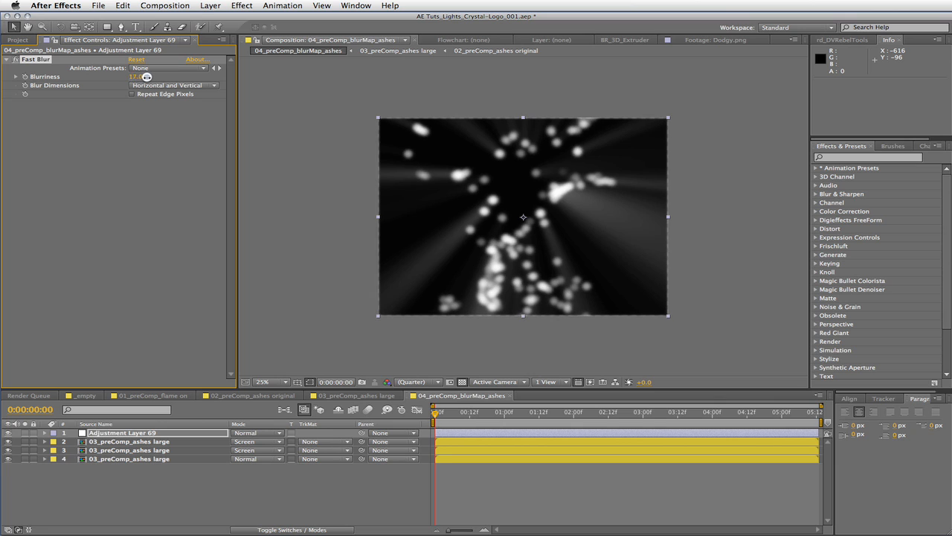
{"action": "left_click", "coordinate": [148, 94]}
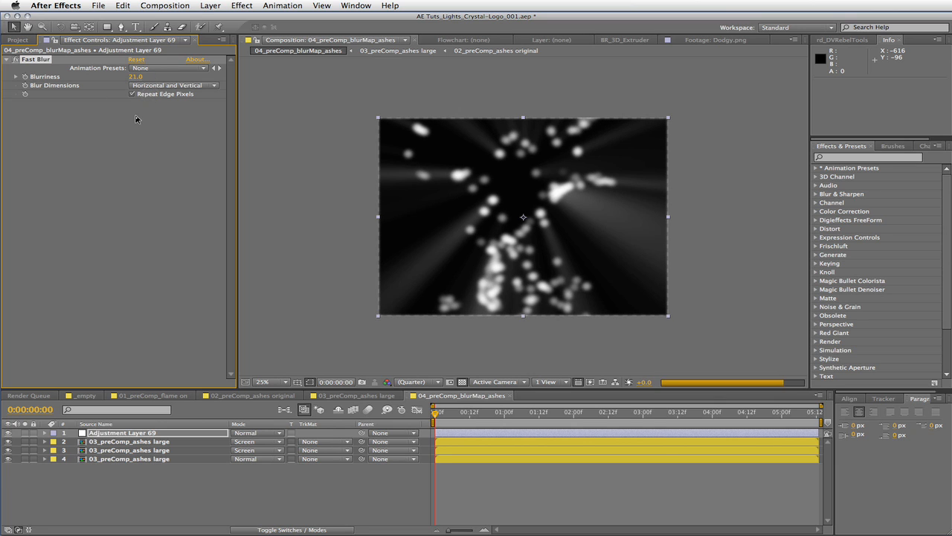
{"action": "left_click_drag", "start_coordinate": [135, 77], "coordinate": [148, 76]}
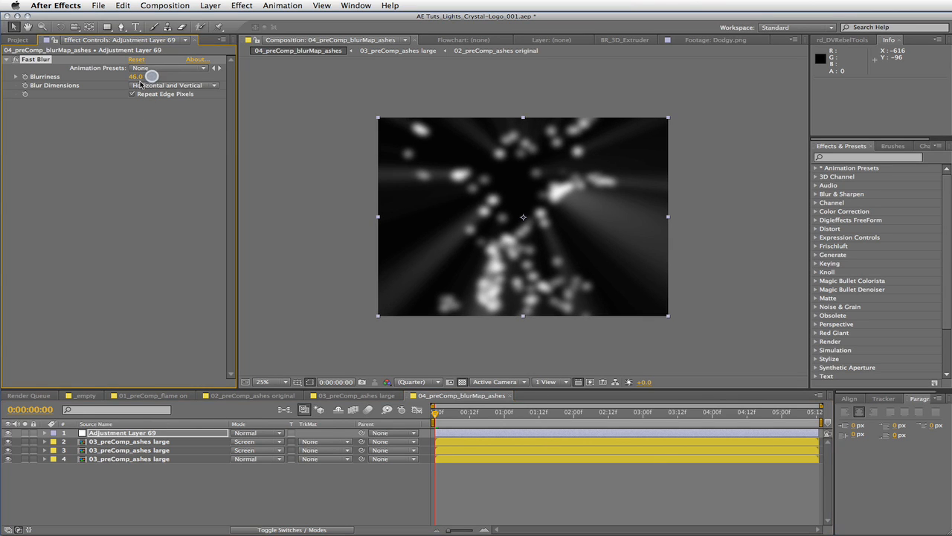
Rename the adjustment layer to blur, save the project and preview the blur map at 0:00:02:05.
{"action": "left_click", "coordinate": [158, 433]}
{"action": "key", "text": "Return"}
{"action": "type", "text": "blur"}
{"action": "key", "text": "Return"}
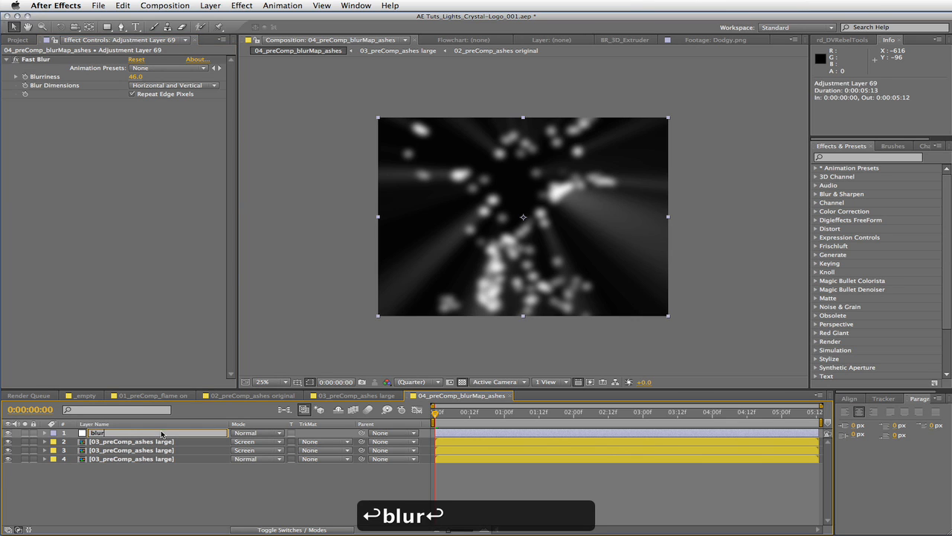
{"action": "key", "text": "super+s"}
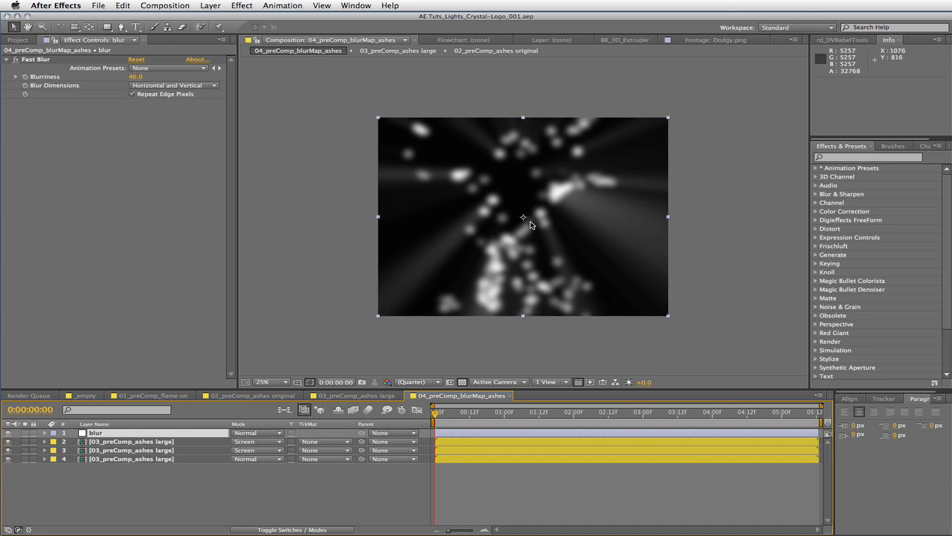
{"action": "left_click_drag", "start_coordinate": [485, 412], "coordinate": [547, 418]}
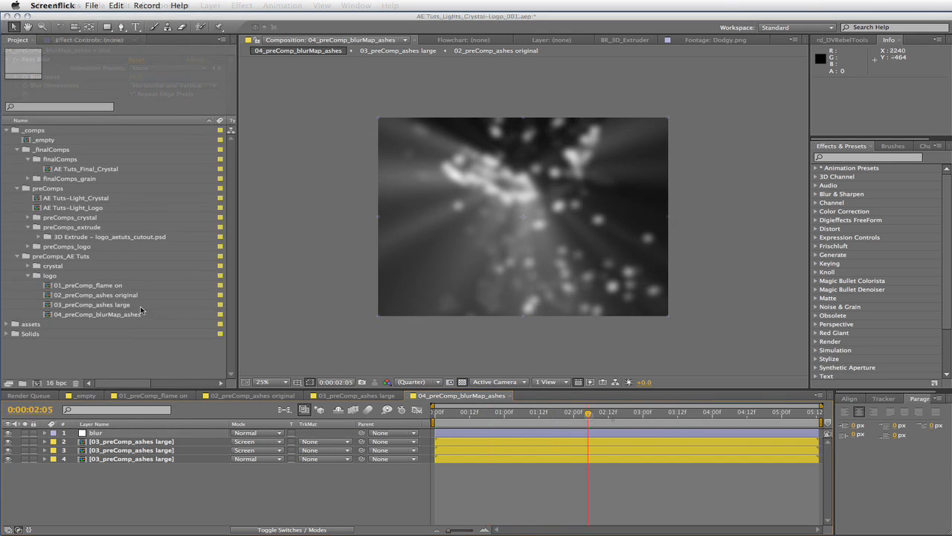
Duplicate the 01_preComp_flame on comp and rename the copy 05_preComp_logo ae tuts.
{"action": "left_click", "coordinate": [102, 287]}
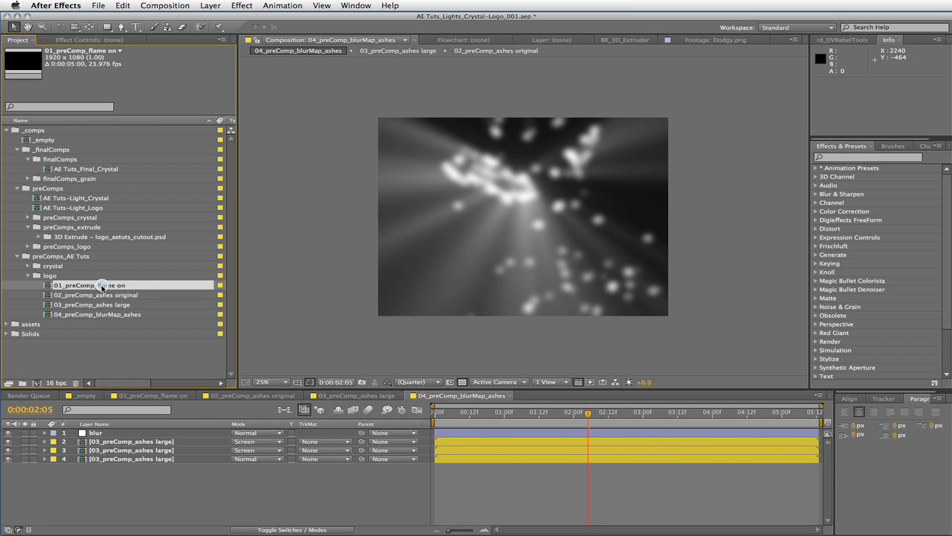
{"action": "key", "text": "super+d"}
{"action": "key", "text": "Return"}
{"action": "key", "text": "Down"}
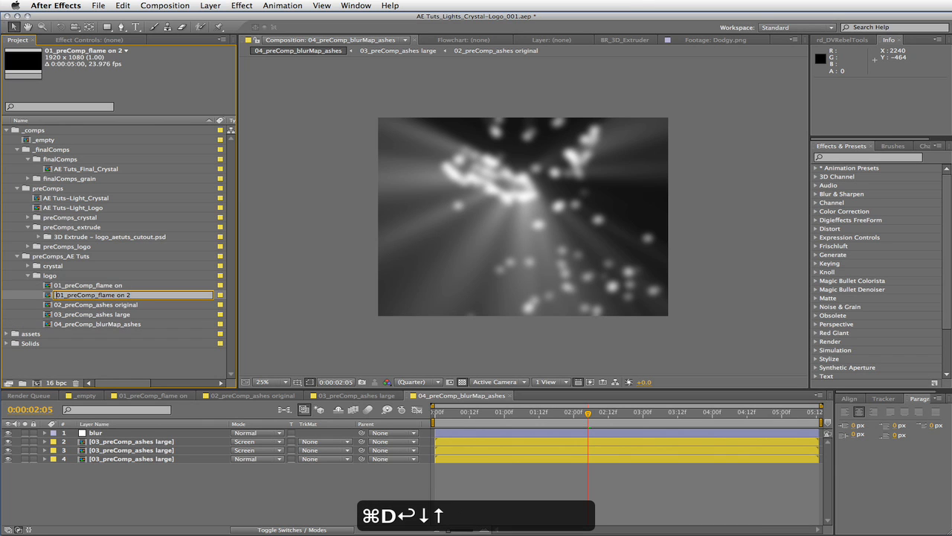
{"action": "key", "text": "BackSpace"}
{"action": "type", "text": "5_preComp_"}
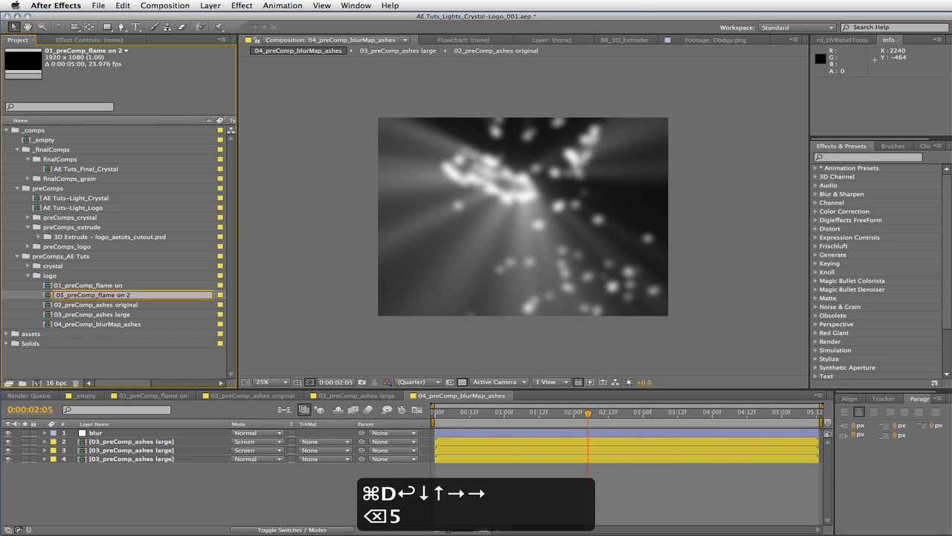
{"action": "type", "text": "logo ae tuts"}
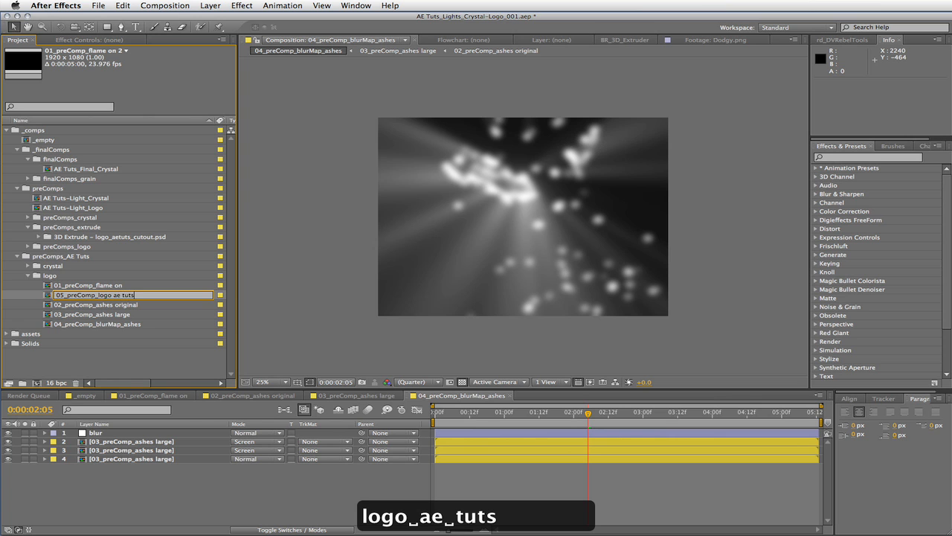
{"action": "key", "text": "Return"}
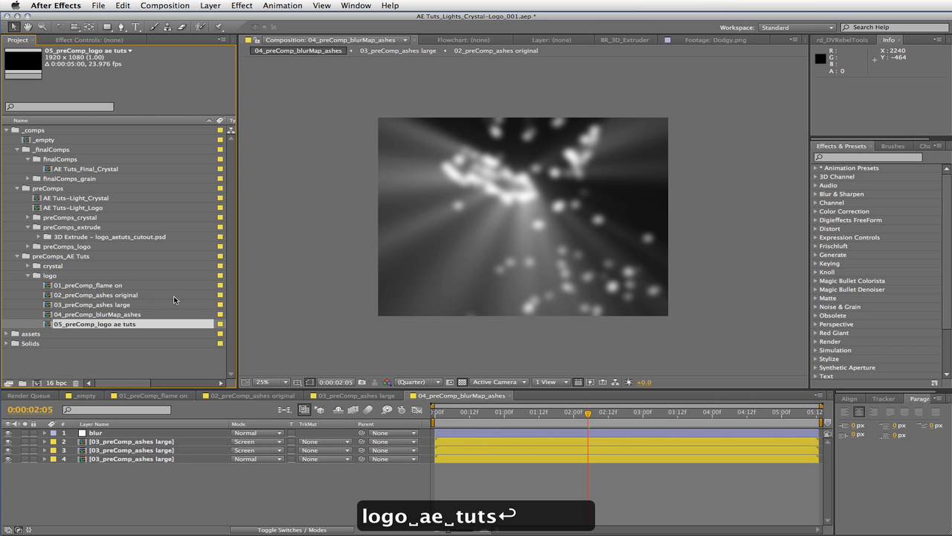
Open 05_preComp_logo ae tuts and delete all of its layers.
{"action": "double_click", "coordinate": [48, 325]}
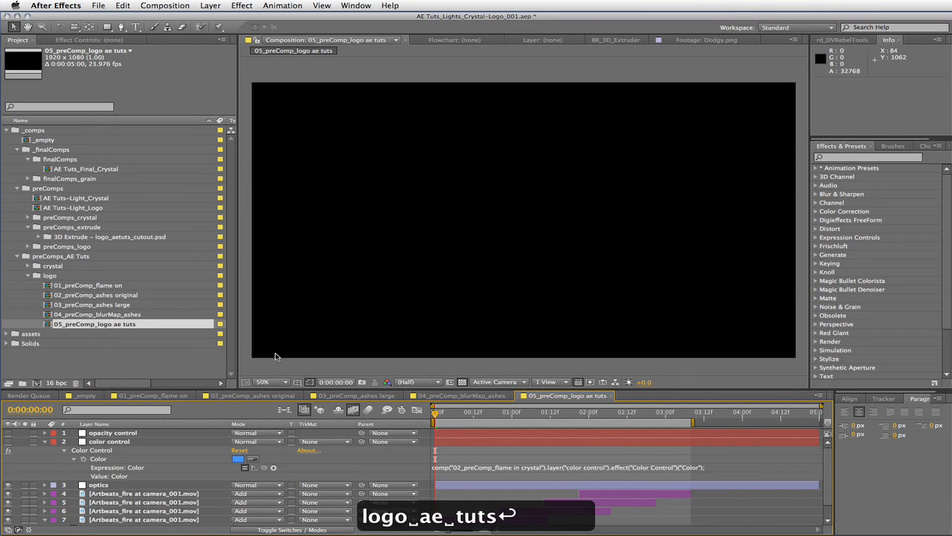
{"action": "left_click", "coordinate": [44, 442]}
{"action": "key", "text": "super+a"}
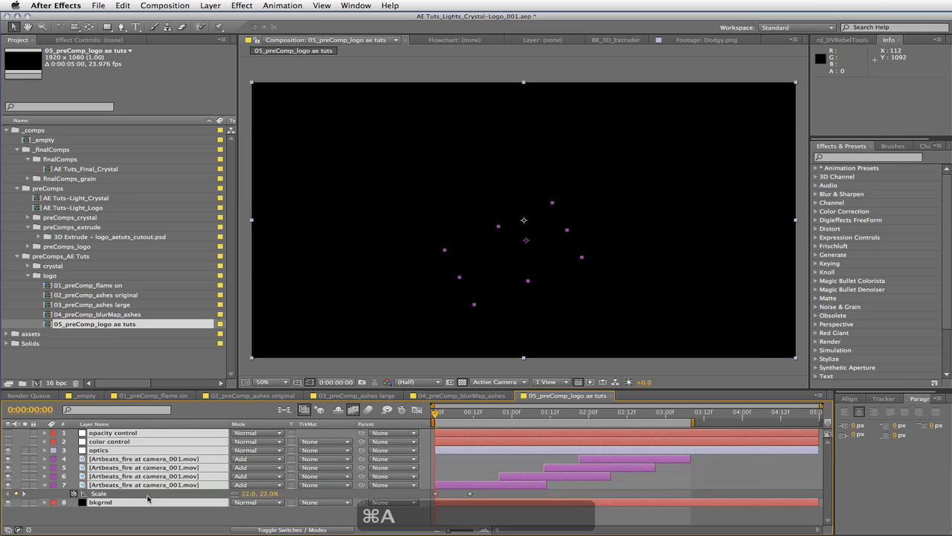
{"action": "key", "text": "BackSpace"}
{"action": "left_click", "coordinate": [454, 270]}
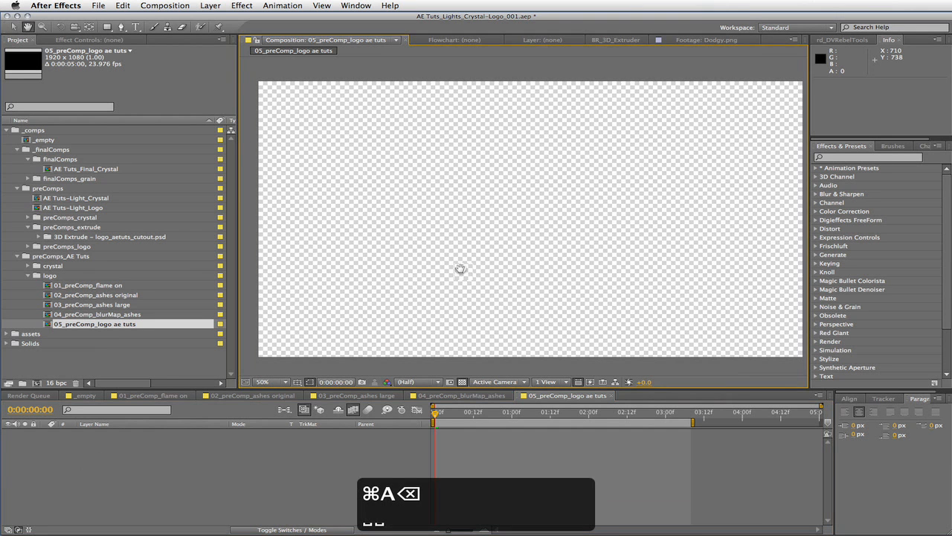
{"action": "left_click", "coordinate": [760, 445]}
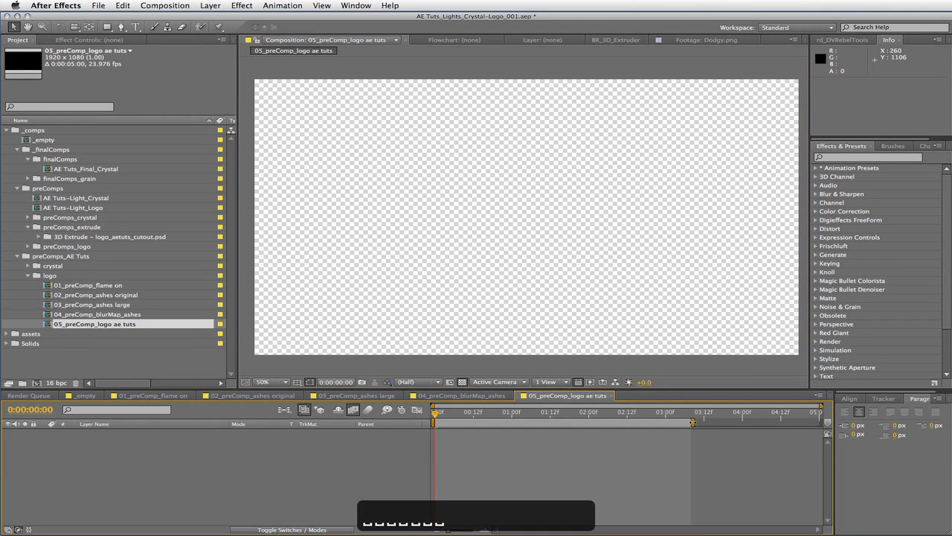
Extend the work area to the comp's end and set the composition duration to 0:00:05:12.
{"action": "left_click_drag", "start_coordinate": [692, 421], "coordinate": [821, 422]}
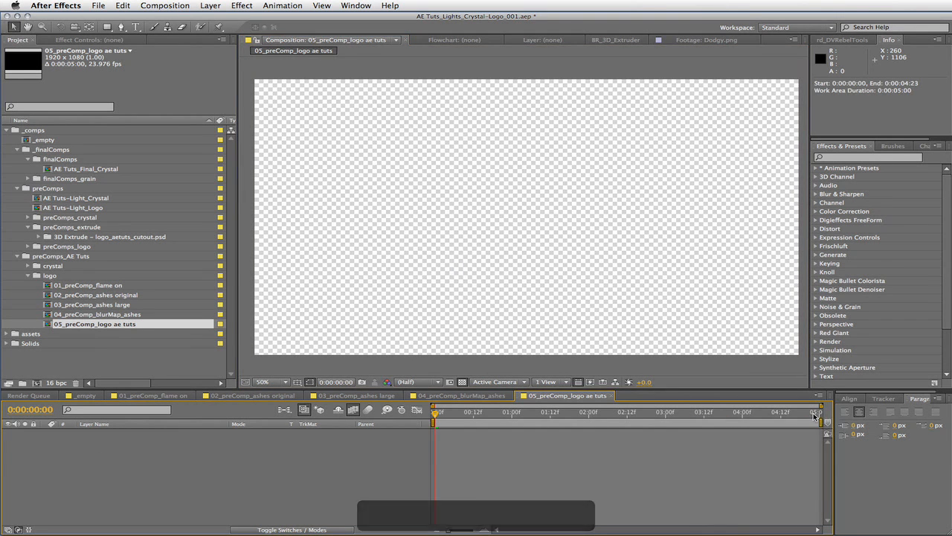
{"action": "left_click", "coordinate": [820, 412]}
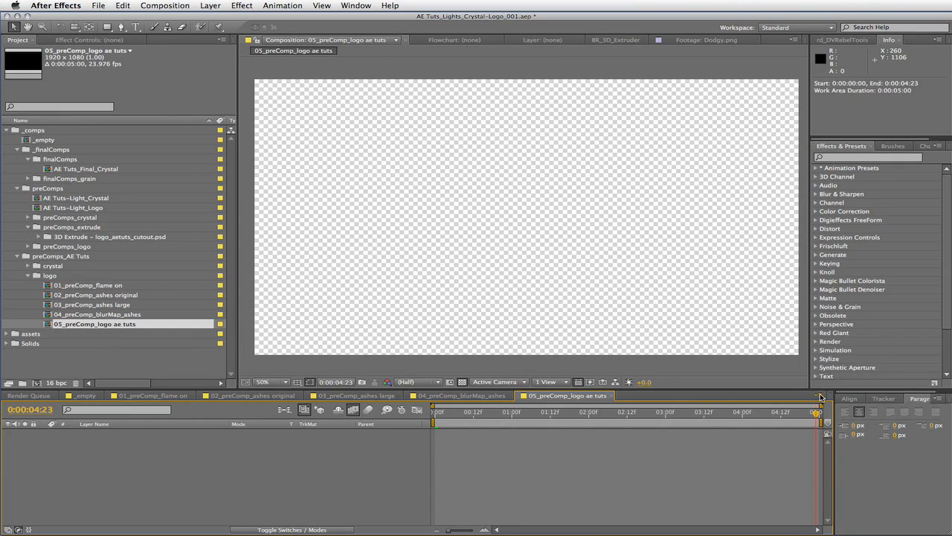
{"action": "left_click", "coordinate": [821, 397]}
{"action": "left_click", "coordinate": [867, 382]}
{"action": "left_click", "coordinate": [338, 404]}
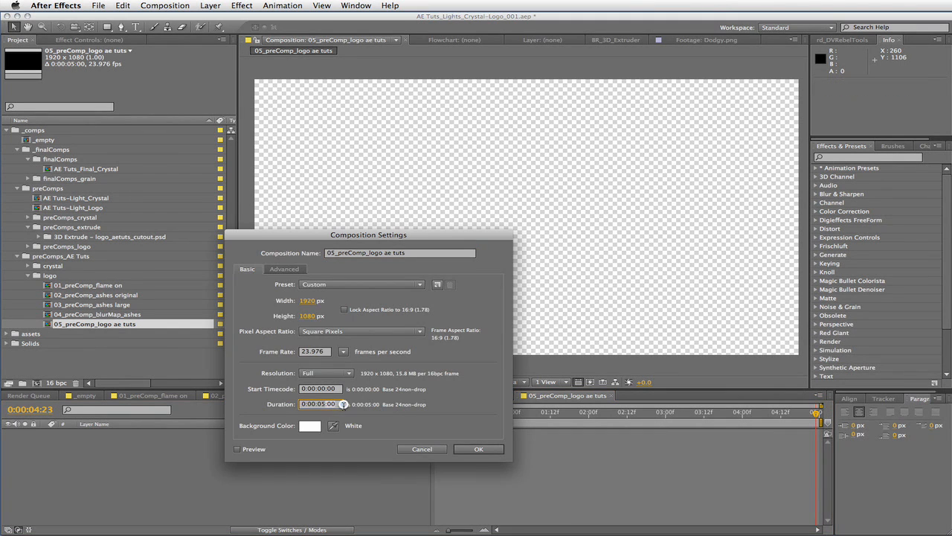
{"action": "key", "text": "Return"}
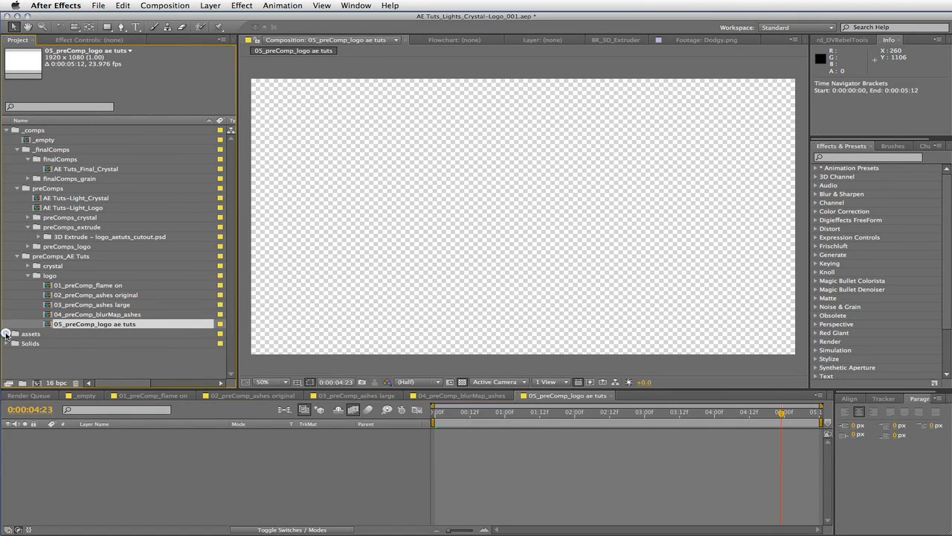
Add the logo artwork from the assets folder to the empty 05_preComp_logo ae tuts comp.
{"action": "left_click", "coordinate": [6, 333]}
{"action": "scroll", "coordinate": [45, 328], "scroll_direction": "down", "scroll_amount": 2}
{"action": "left_click", "coordinate": [87, 343]}
{"action": "left_click_drag", "start_coordinate": [87, 344], "coordinate": [142, 471]}
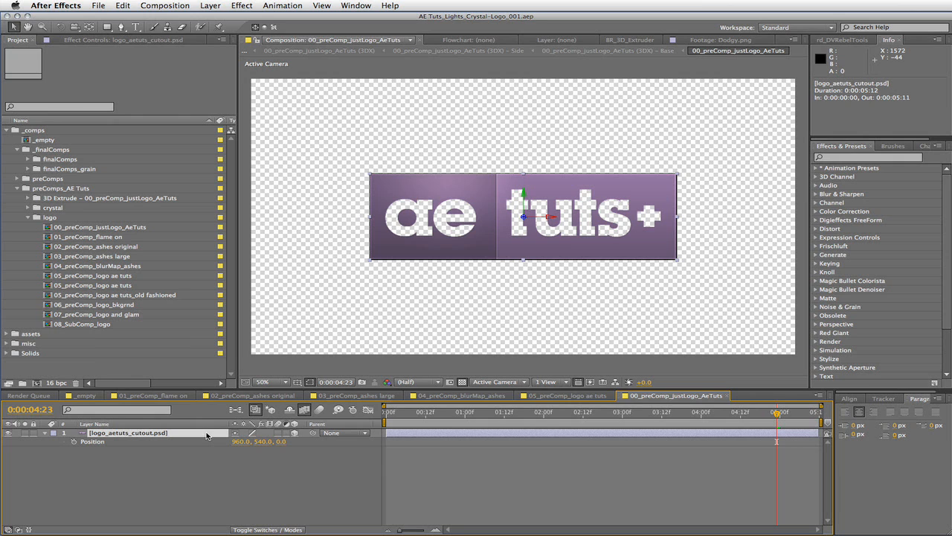
Undo enabling the logo layer's Position stopwatch and separate its Position into X, Y and Z dimensions.
{"action": "key", "text": "super+z"}
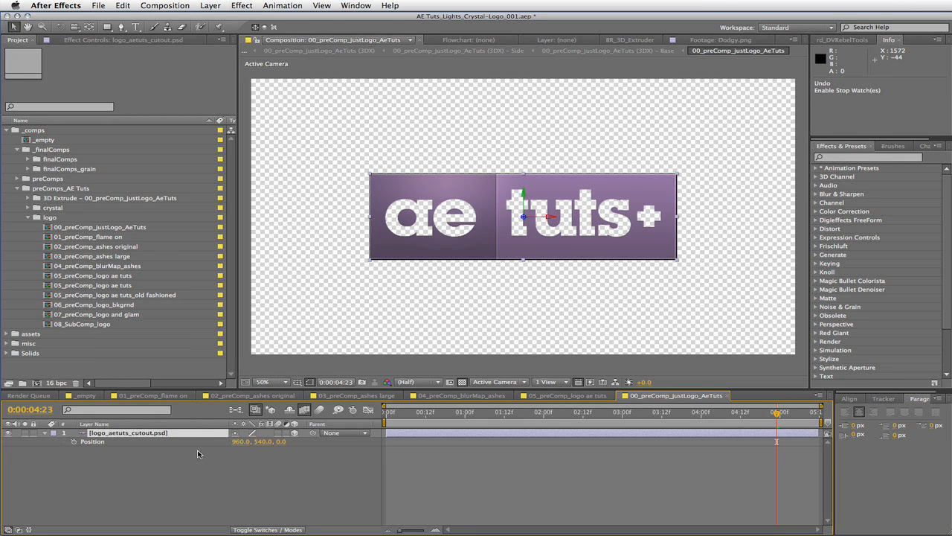
{"action": "right_click", "coordinate": [92, 442]}
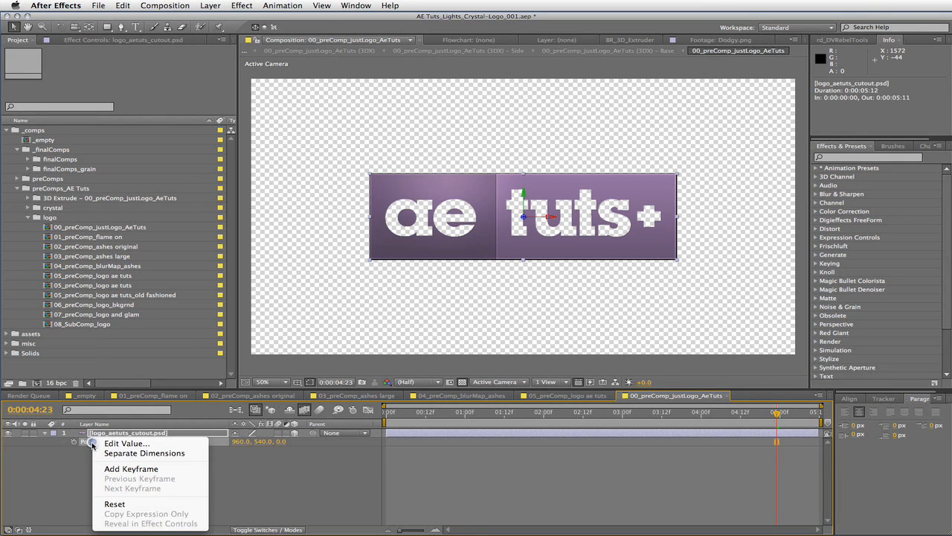
{"action": "left_click", "coordinate": [159, 453]}
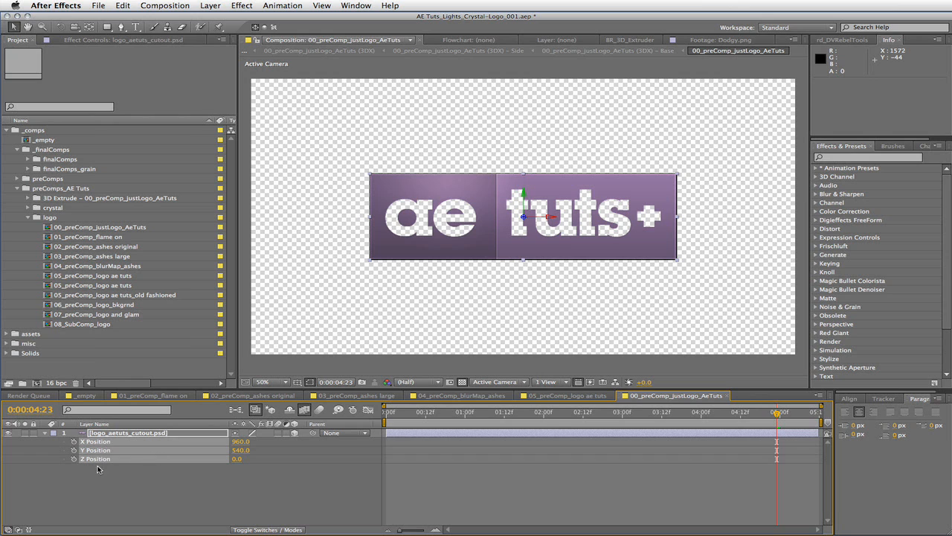
{"action": "key", "text": "F2"}
Add the expression index to the logo layer's Z Position.
{"action": "left_click", "coordinate": [74, 459], "text": "alt"}
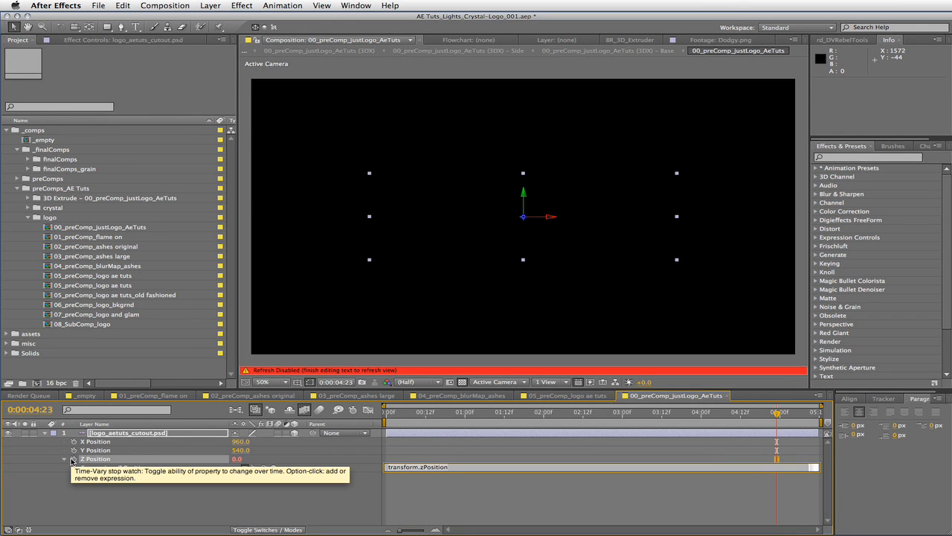
{"action": "type", "text": "index"}
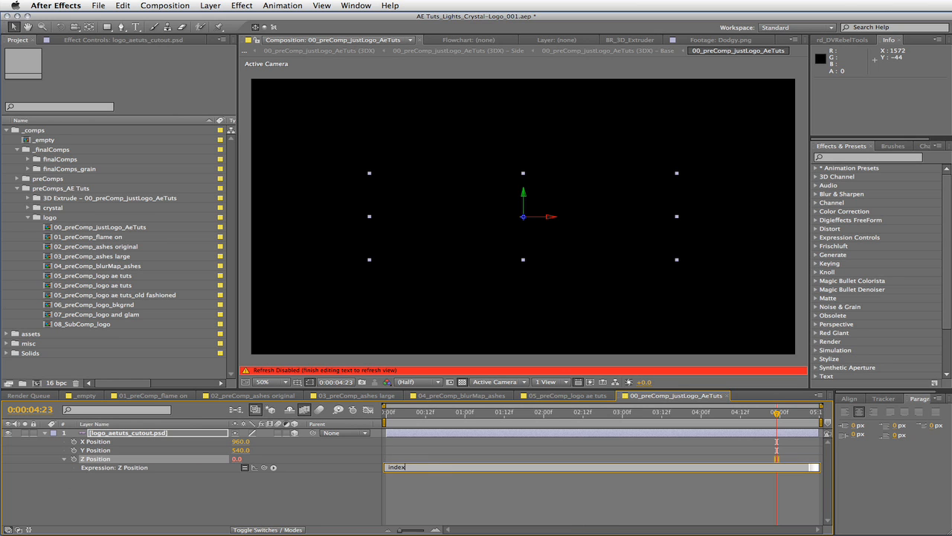
{"action": "left_click", "coordinate": [340, 501]}
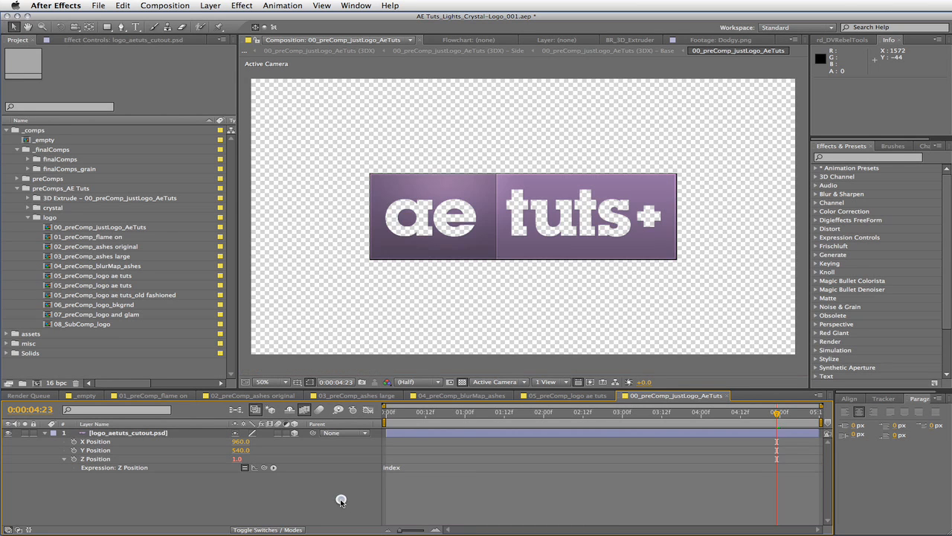
Duplicate the logo_aetuts_cutout.psd layer six times.
{"action": "left_click", "coordinate": [182, 433]}
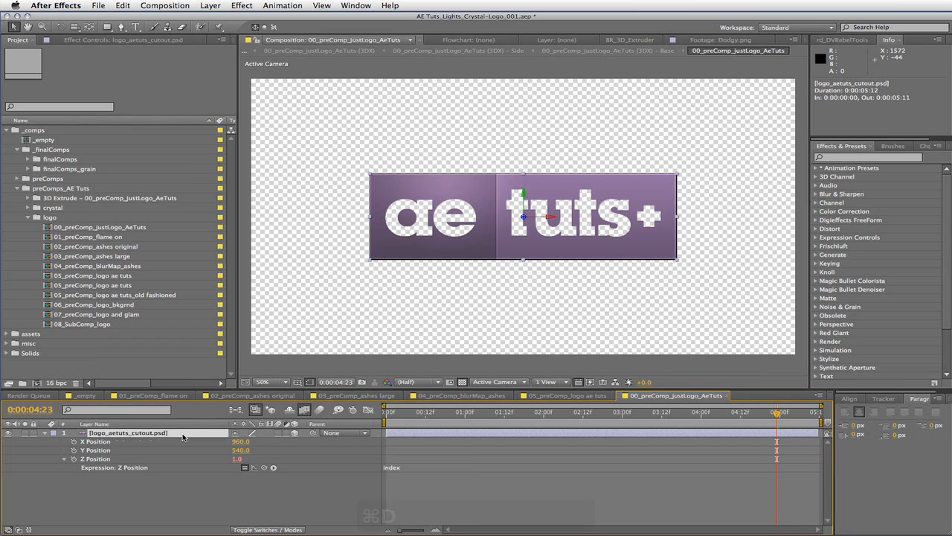
{"action": "key", "text": "super+d"}
{"action": "key", "text": "super+d"}
{"action": "key", "text": "super+d"}
{"action": "key", "text": "super+d"}
{"action": "key", "text": "super+d"}
{"action": "key", "text": "super+d"}
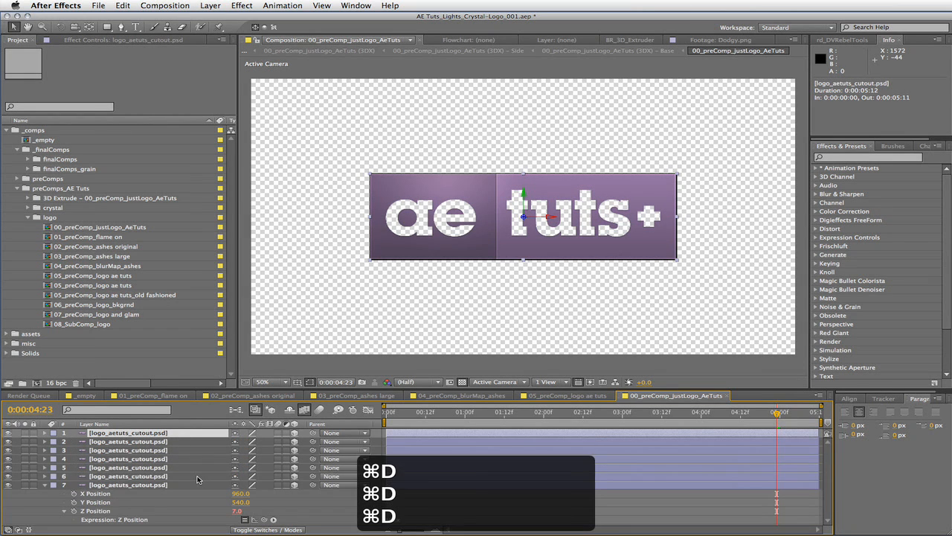
Reveal the position properties of the six duplicated logo layers and examine their Z Position values.
{"action": "left_click", "coordinate": [197, 478], "text": "shift"}
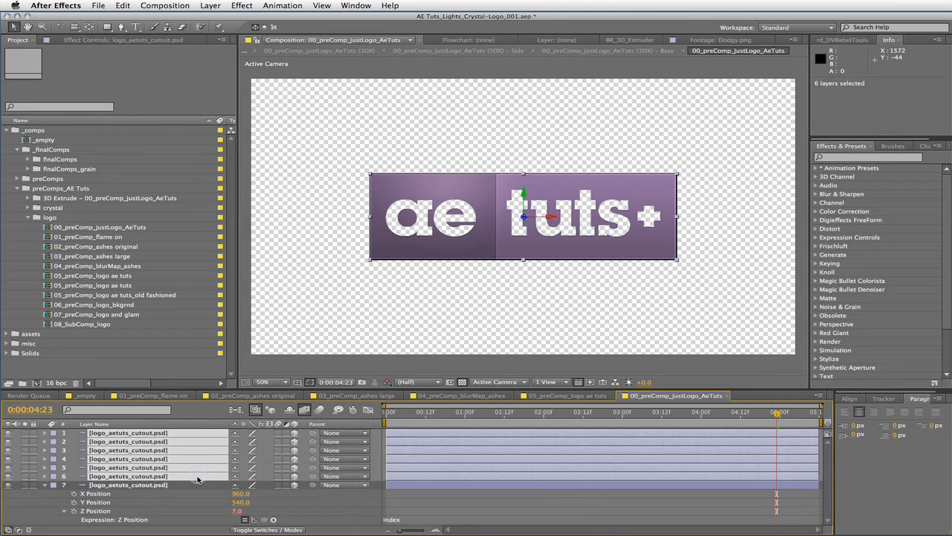
{"action": "key", "text": "p"}
{"action": "scroll", "coordinate": [254, 463], "scroll_direction": "down", "scroll_amount": 5}
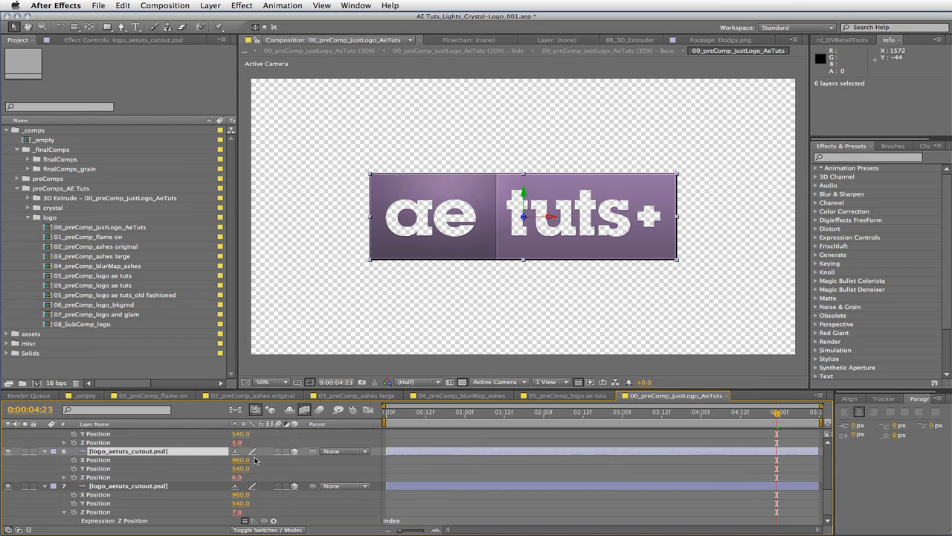
Delete the six extra logo copies, keep the layer with the Z Position expression, and duplicate it once.
{"action": "scroll", "coordinate": [254, 459], "scroll_direction": "up", "scroll_amount": 5}
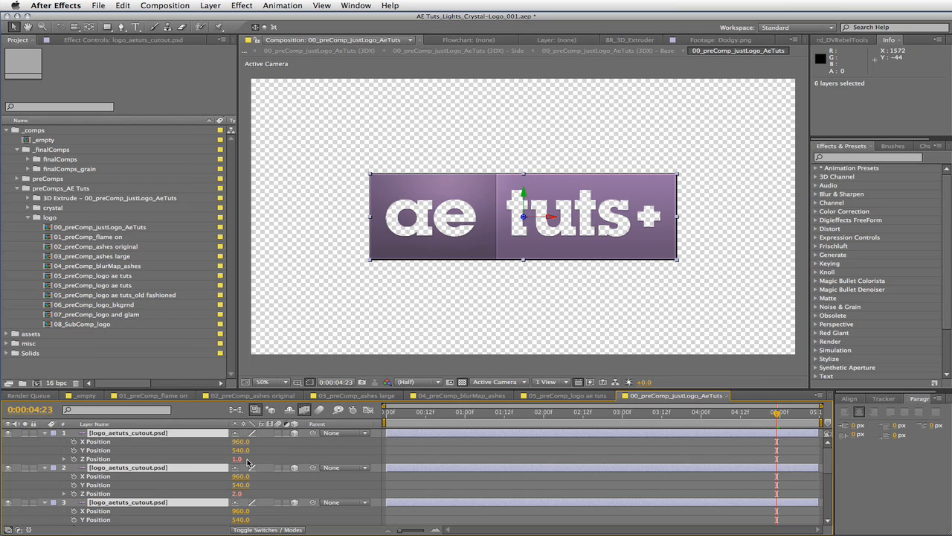
{"action": "scroll", "coordinate": [225, 501], "scroll_direction": "down", "scroll_amount": 5}
{"action": "scroll", "coordinate": [291, 488], "scroll_direction": "up", "scroll_amount": 5}
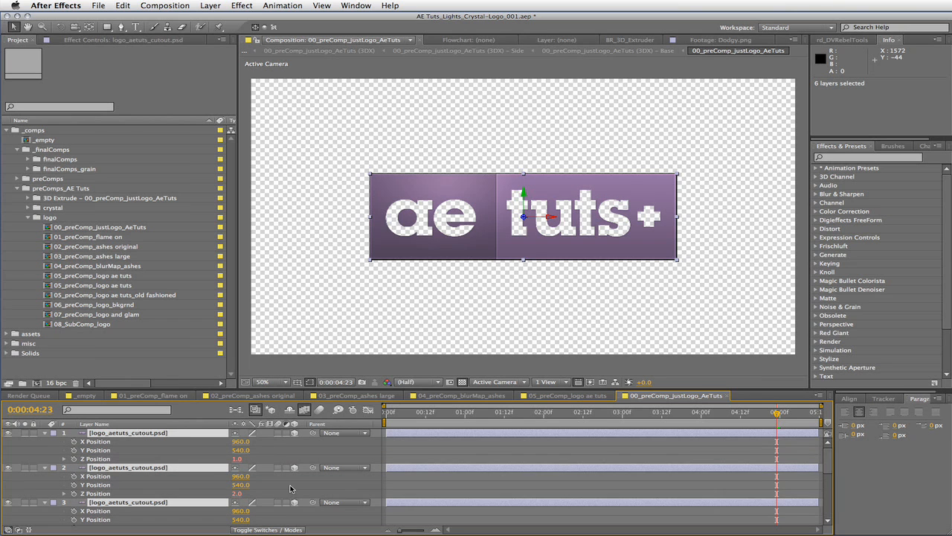
{"action": "left_click", "coordinate": [44, 433]}
{"action": "left_click", "coordinate": [45, 433]}
{"action": "key", "text": "BackSpace"}
{"action": "left_click", "coordinate": [154, 432]}
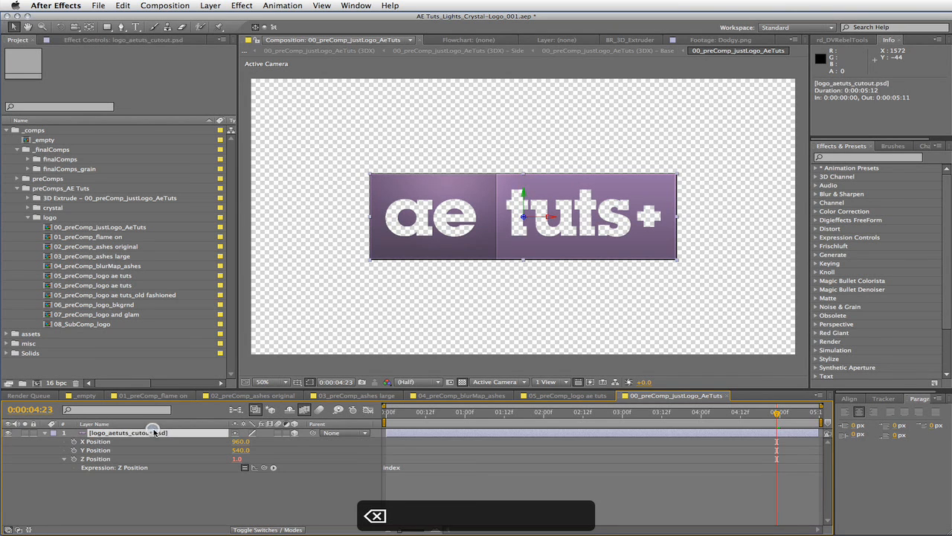
{"action": "key", "text": "super+d"}
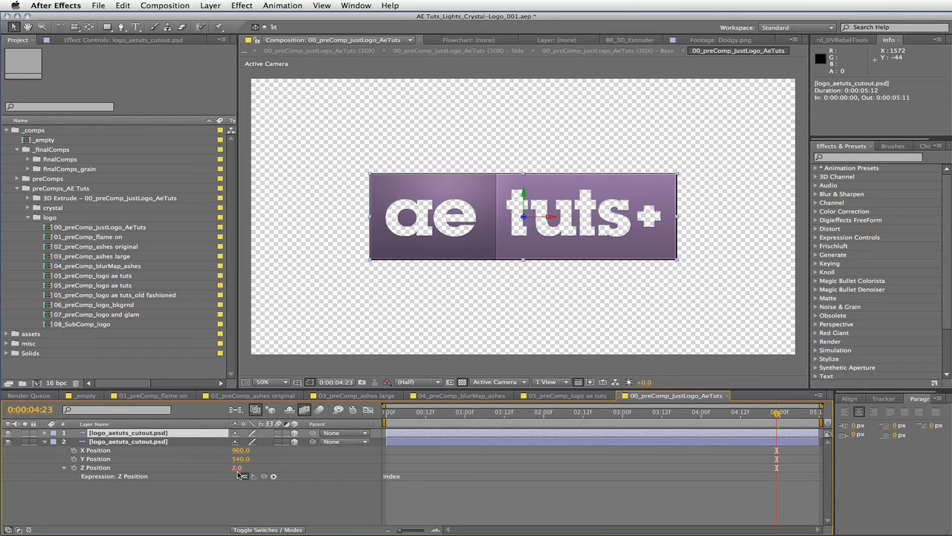
Solo the lower logo_aetuts_cutout.psd layer and apply the Ramp effect to it.
{"action": "left_click", "coordinate": [143, 442]}
{"action": "left_click", "coordinate": [25, 442]}
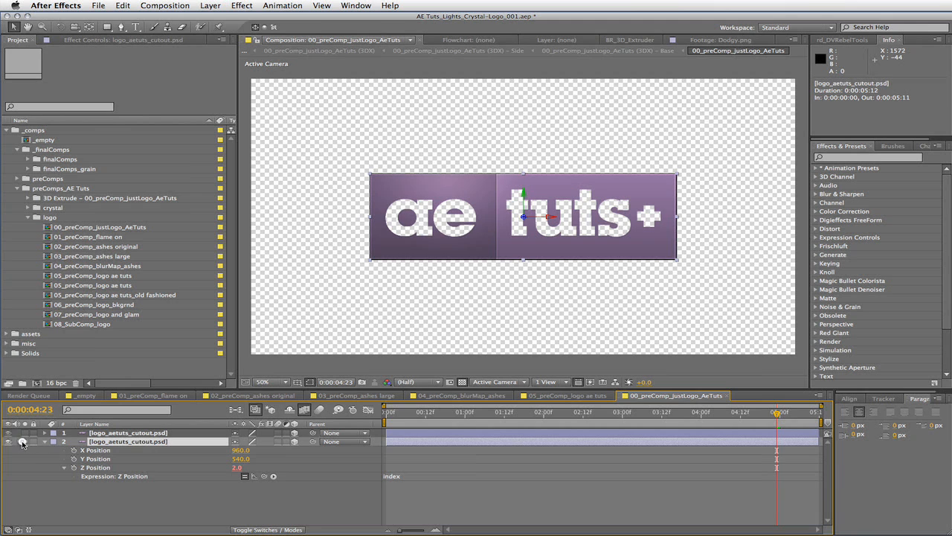
{"action": "left_click", "coordinate": [845, 159]}
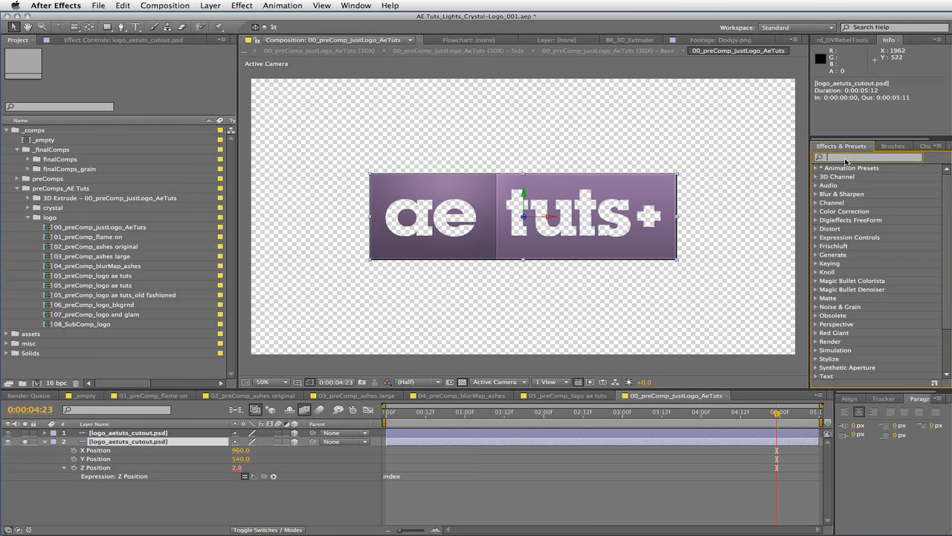
{"action": "type", "text": "ramp"}
{"action": "left_click_drag", "start_coordinate": [764, 186], "coordinate": [625, 198]}
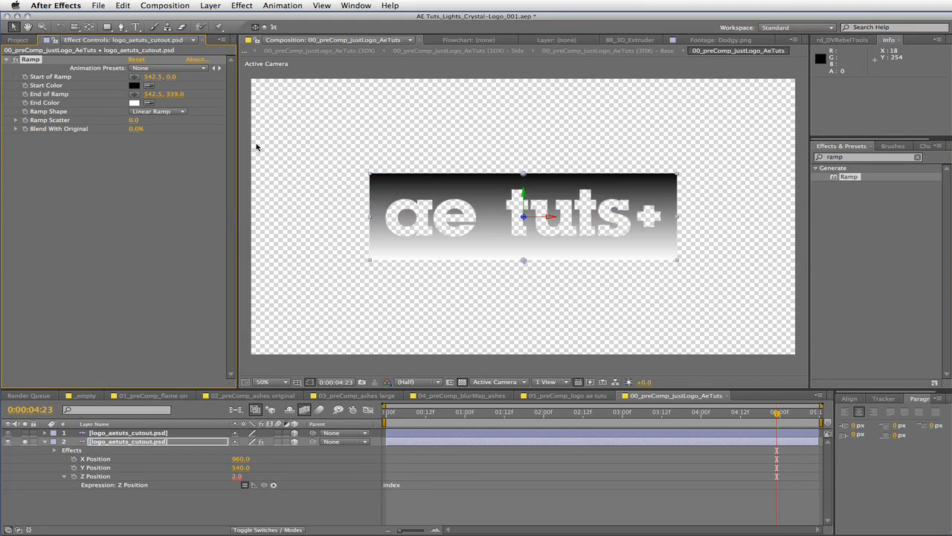
Set the Ramp's End Color to the purple sampled from the original logo, with the effect temporarily off, and unsolo the layer.
{"action": "left_click", "coordinate": [14, 60]}
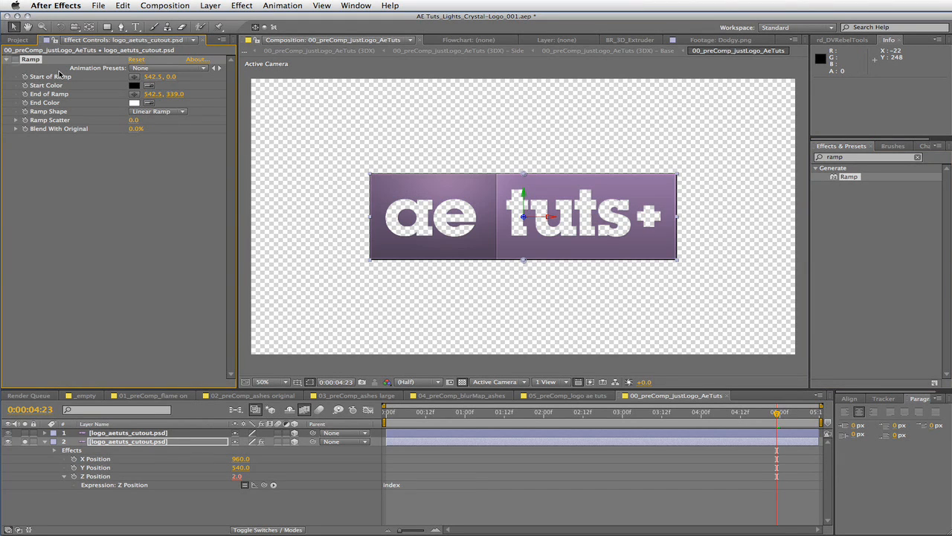
{"action": "left_click", "coordinate": [148, 101]}
{"action": "left_click", "coordinate": [438, 184]}
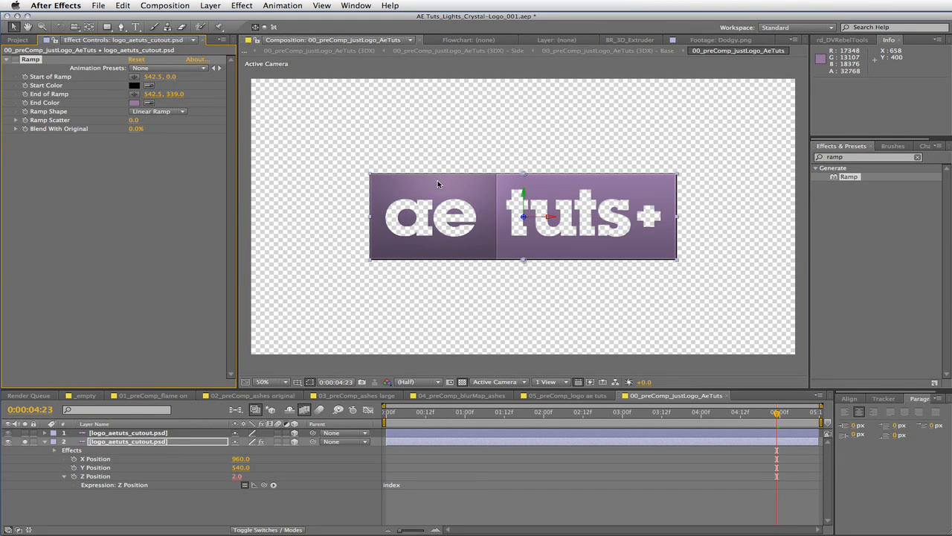
{"action": "left_click", "coordinate": [15, 61]}
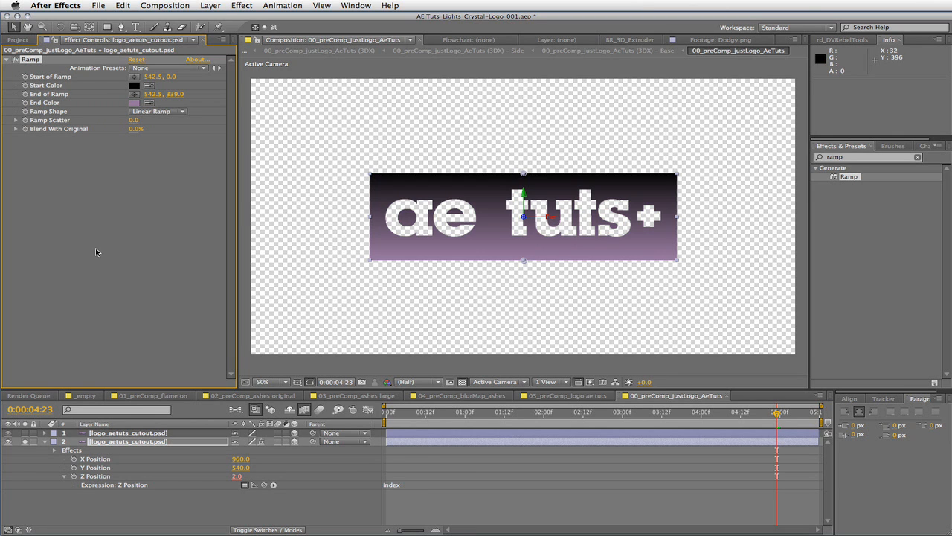
{"action": "left_click", "coordinate": [25, 442]}
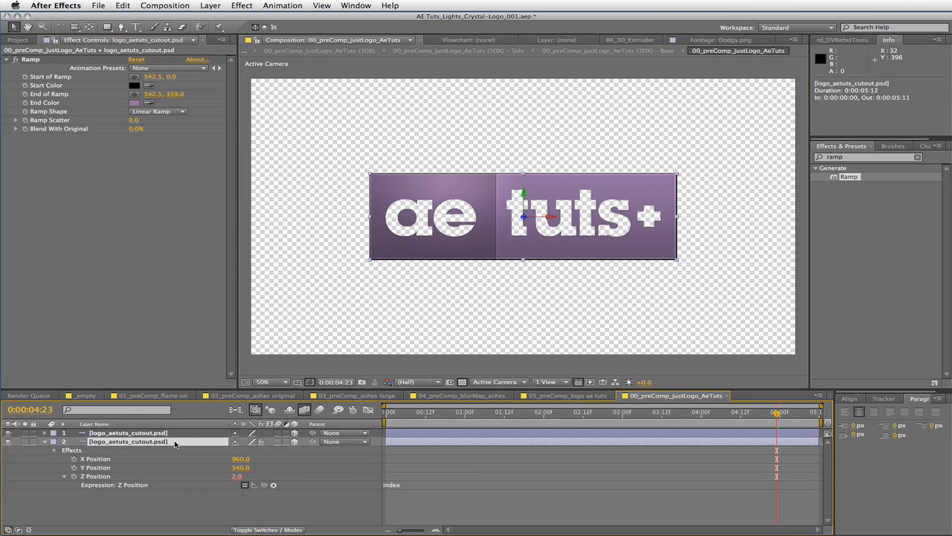
Switch the composition to Custom View 1 and enlarge the angled logo with the camera tool.
{"action": "left_click", "coordinate": [495, 382]}
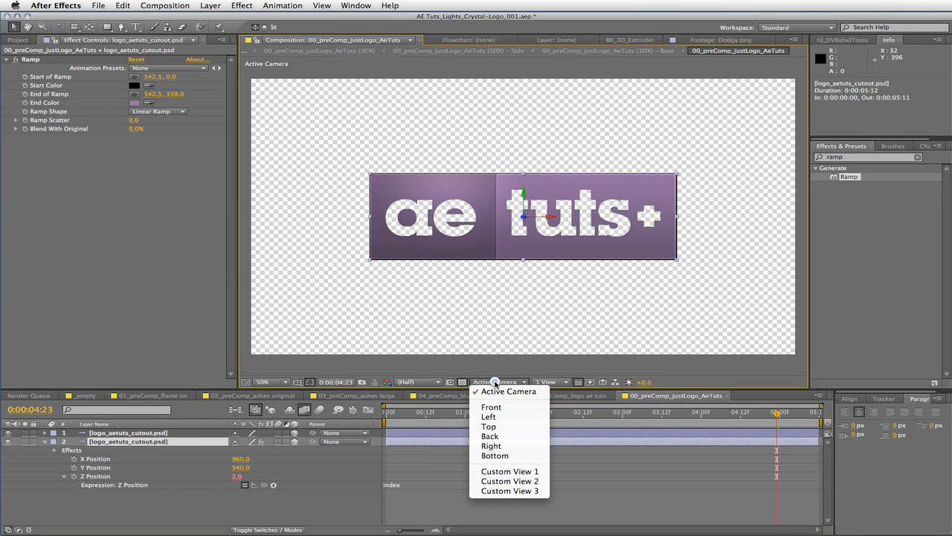
{"action": "left_click", "coordinate": [521, 471]}
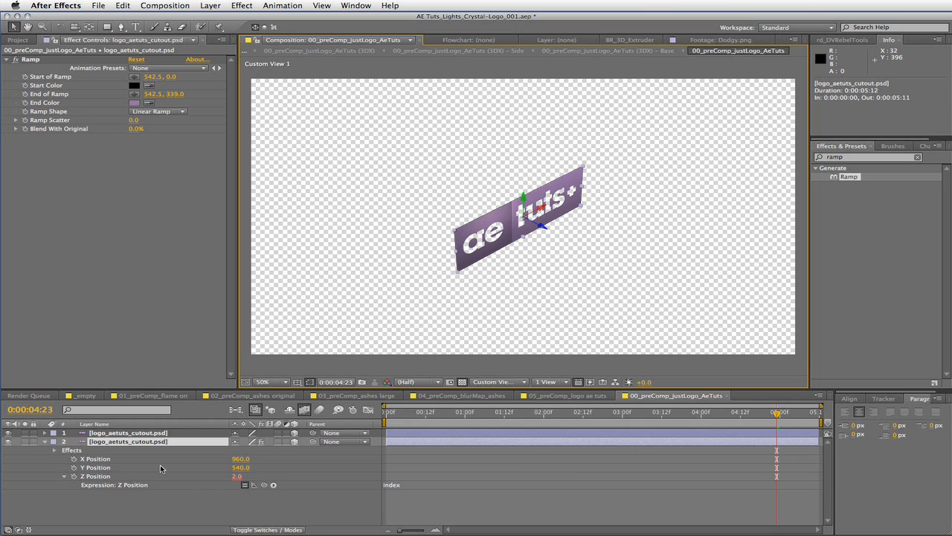
{"action": "key", "text": "c"}
{"action": "key", "text": "c"}
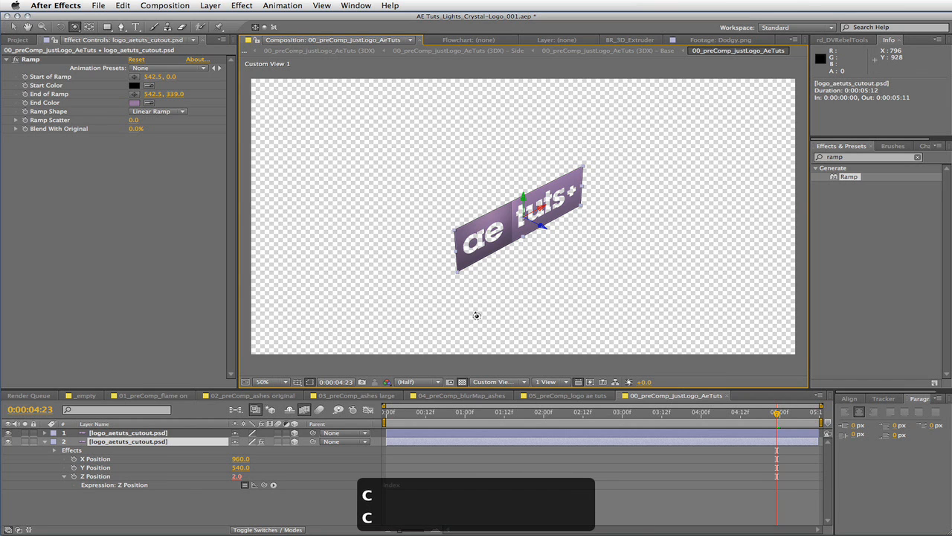
{"action": "key", "text": "c"}
{"action": "key", "text": "c"}
{"action": "left_click_drag", "start_coordinate": [477, 315], "coordinate": [548, 240]}
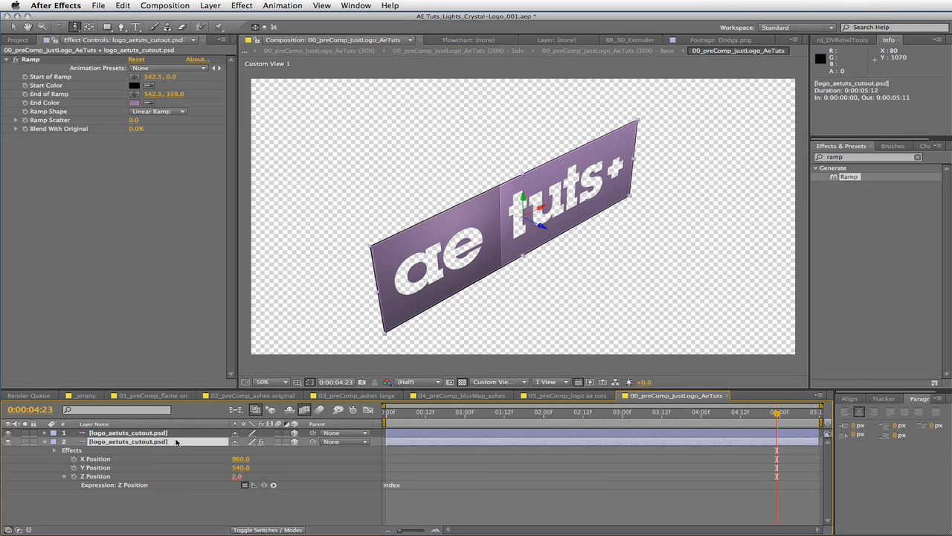
Duplicate the Ramp logo layer repeatedly until 24 of them stack behind the front logo, and return to the Active Camera view.
{"action": "key", "text": "super+d"}
{"action": "key", "text": "super+d"}
{"action": "key", "text": "super+d"}
{"action": "key", "text": "super+d"}
{"action": "key", "text": "super+d"}
{"action": "key", "text": "super+d"}
{"action": "key", "text": "super+d"}
{"action": "key", "text": "super+d"}
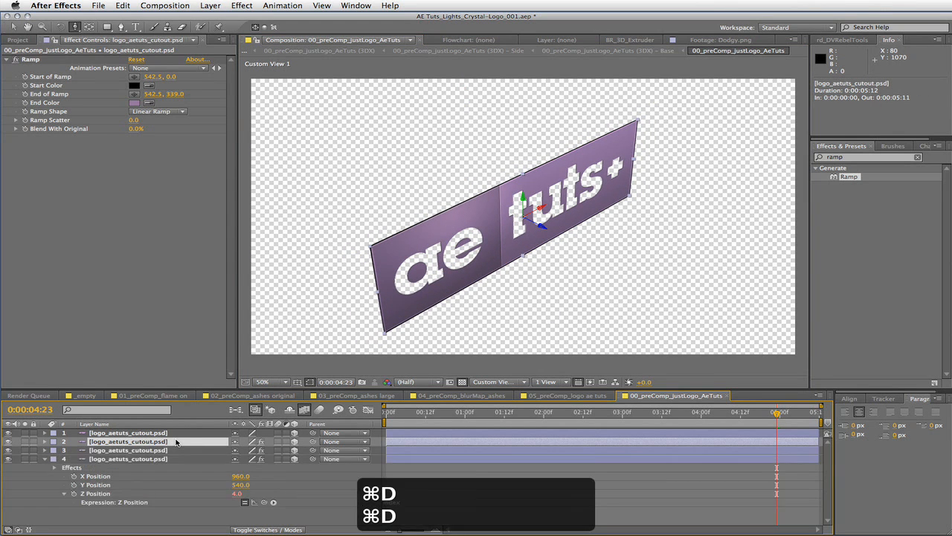
{"action": "key", "text": "super+d"}
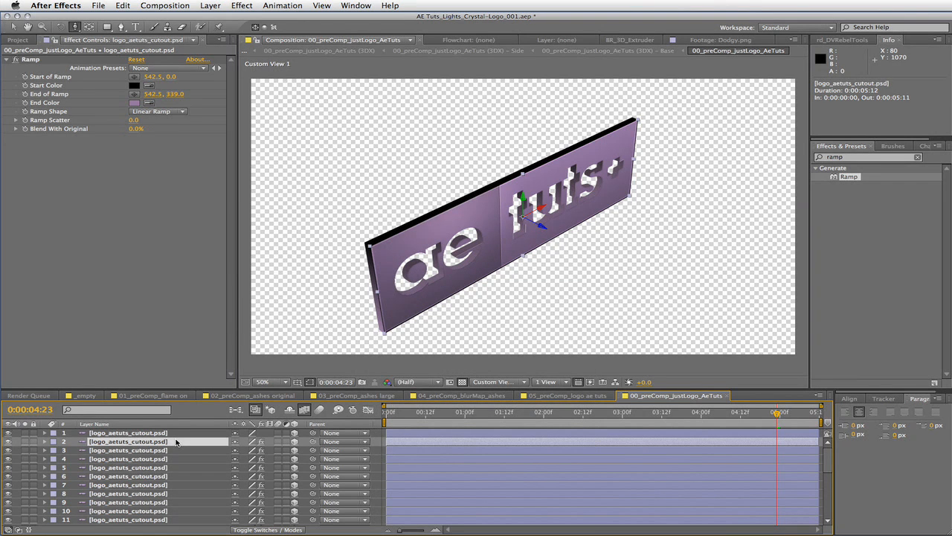
{"action": "left_click", "coordinate": [499, 382]}
{"action": "left_click", "coordinate": [507, 392]}
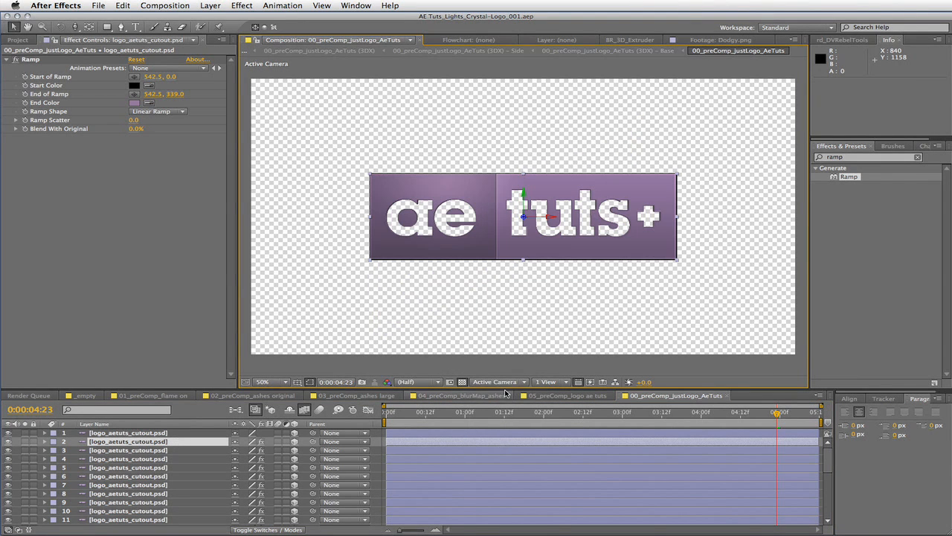
Add an Ambient light named ambient with 68% intensity to the composition.
{"action": "left_click", "coordinate": [19, 436]}
{"action": "right_click", "coordinate": [15, 440]}
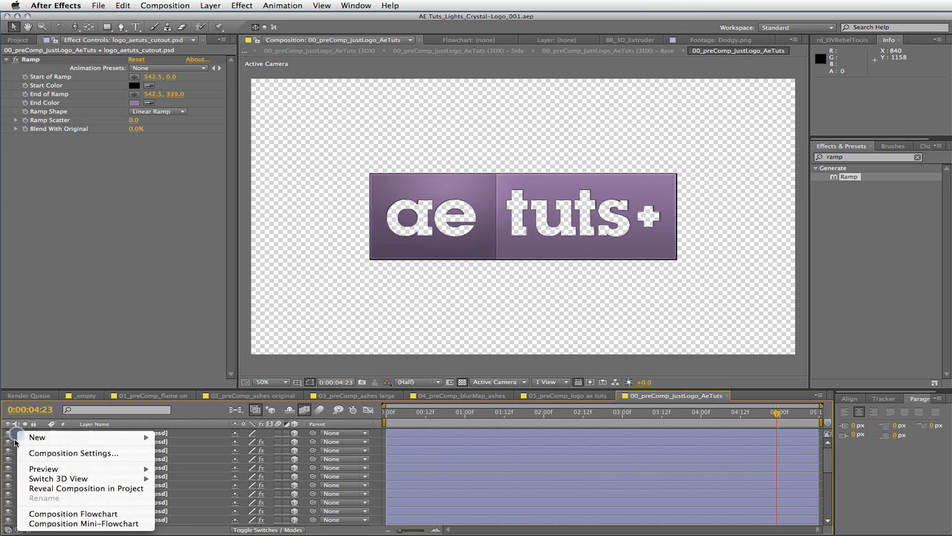
{"action": "mouse_move", "coordinate": [80, 439]}
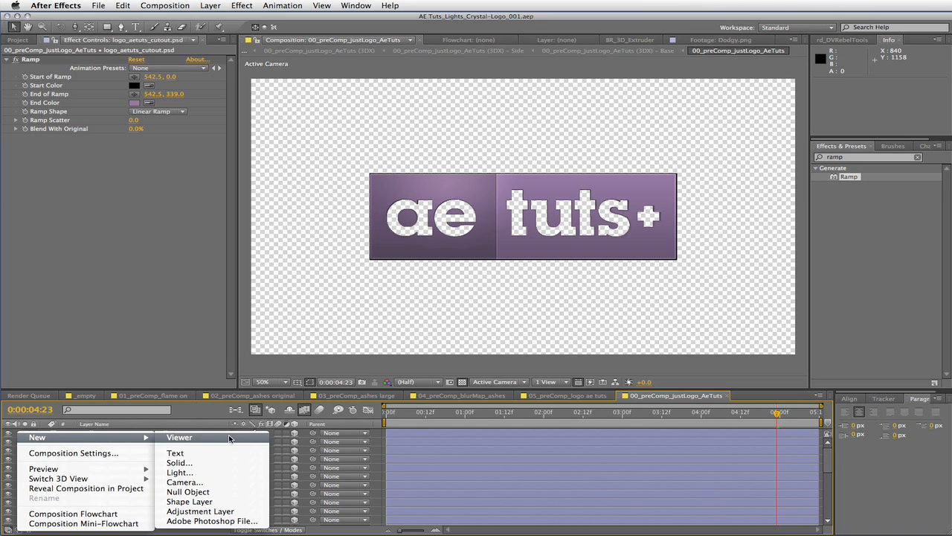
{"action": "left_click", "coordinate": [203, 474]}
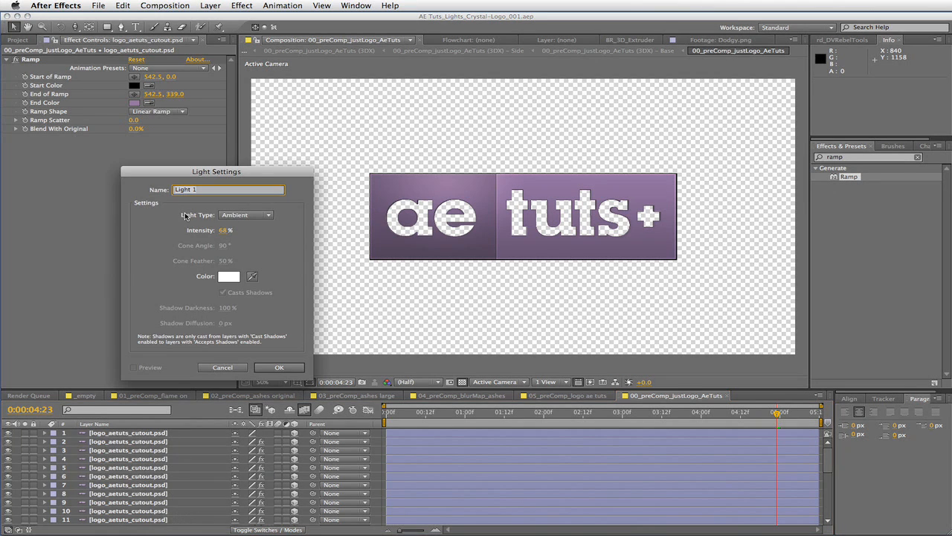
{"action": "type", "text": "ambient"}
{"action": "key", "text": "Return"}
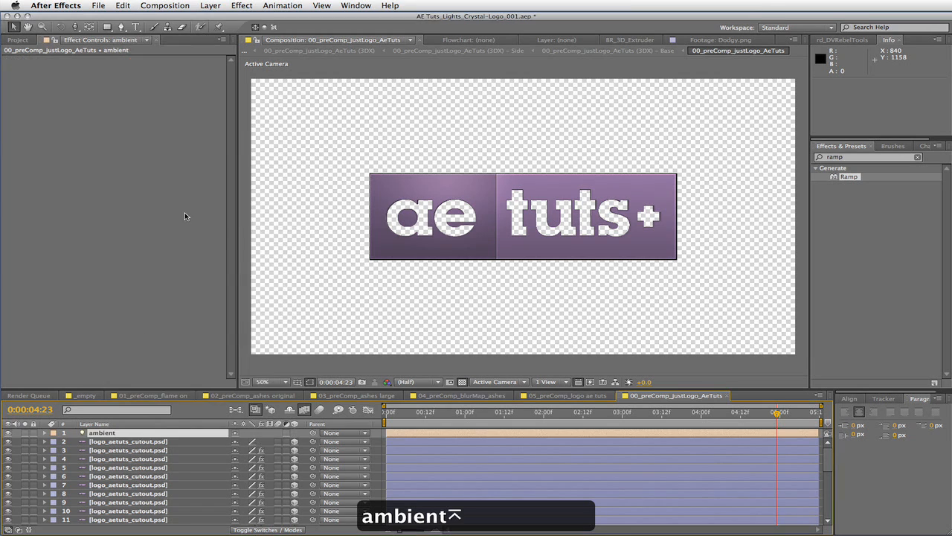
Add a Spot light named spot with 68% intensity, a 90° cone angle and 50% cone feather.
{"action": "right_click", "coordinate": [16, 445]}
{"action": "mouse_move", "coordinate": [89, 438]}
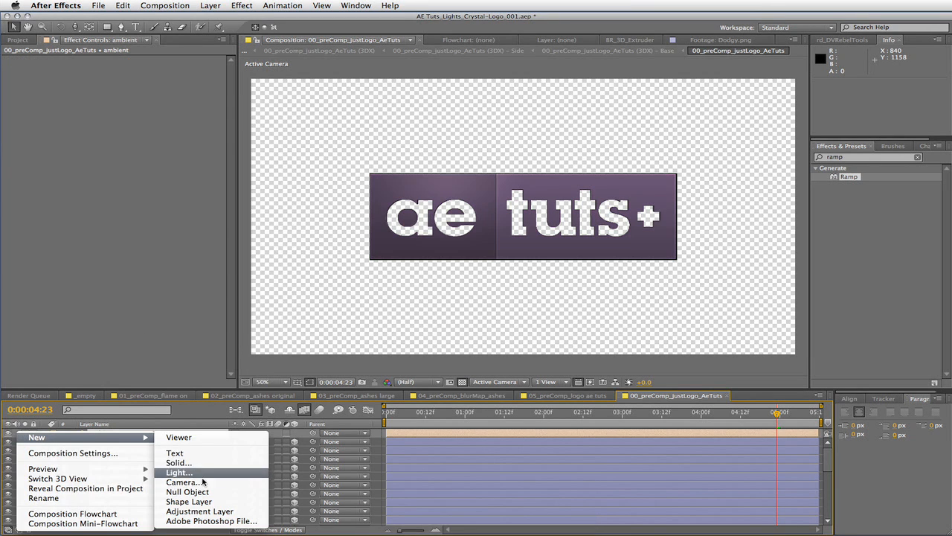
{"action": "left_click", "coordinate": [179, 472]}
{"action": "left_click", "coordinate": [245, 214]}
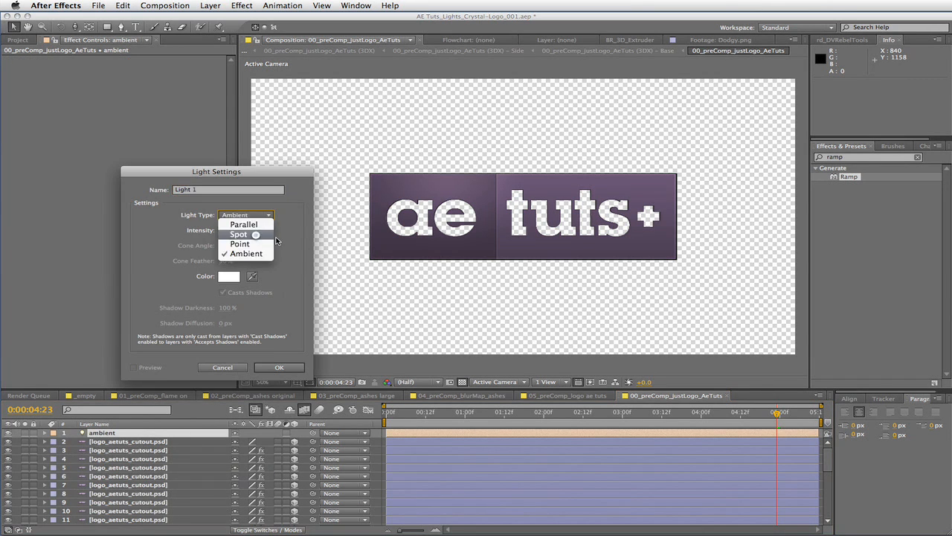
{"action": "left_click", "coordinate": [268, 231]}
{"action": "key", "text": "shift+Tab"}
{"action": "type", "text": "spo"}
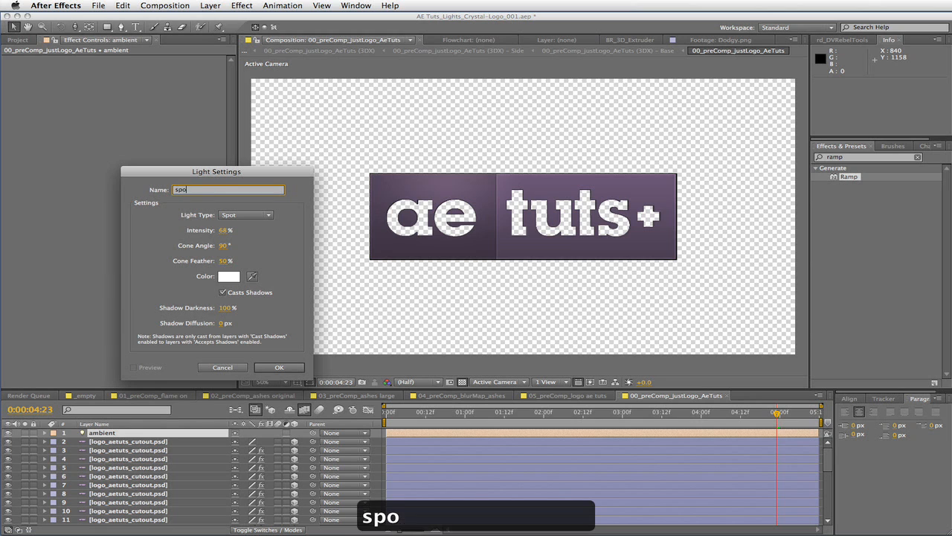
{"action": "type", "text": "t"}
{"action": "key", "text": "Return"}
Keyframe the spot light's Position with X at 337 and move that keyframe to the composition's start.
{"action": "key", "text": "p"}
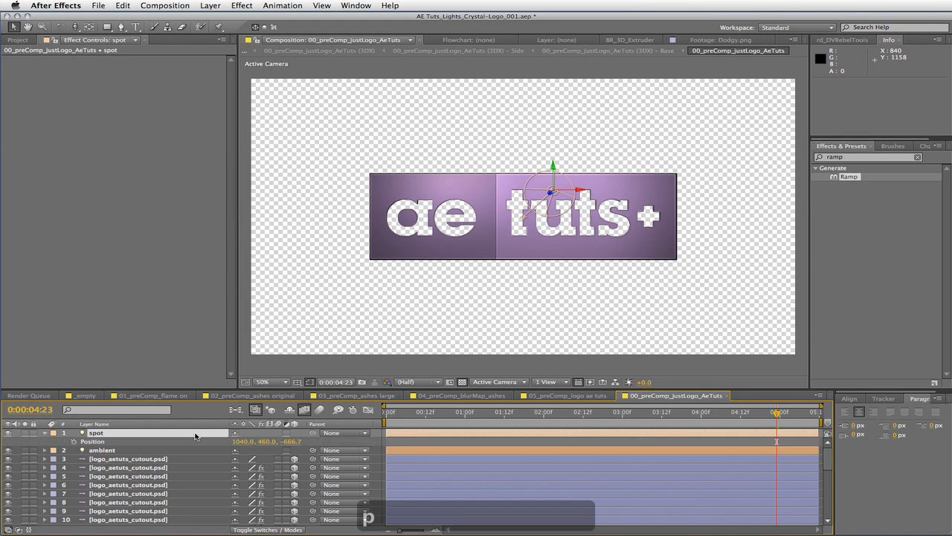
{"action": "left_click", "coordinate": [75, 442]}
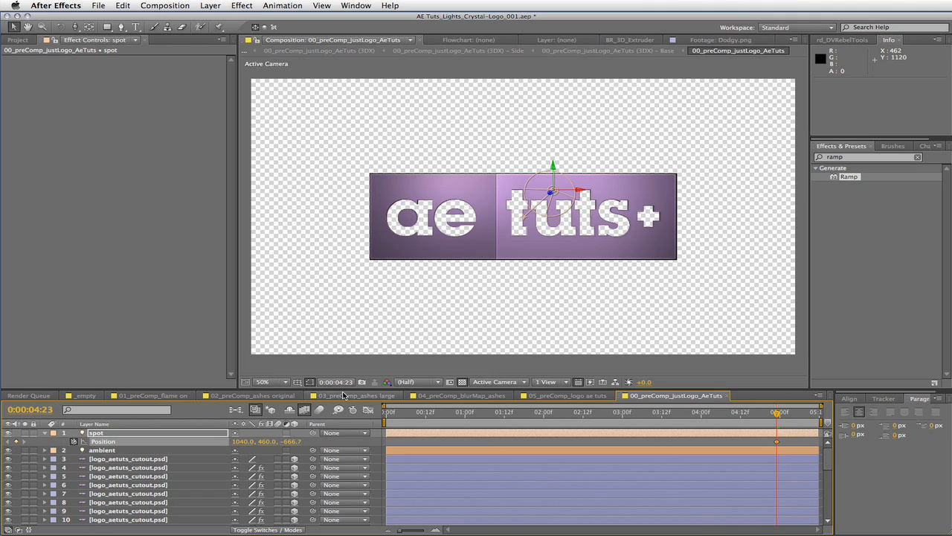
{"action": "left_click_drag", "start_coordinate": [245, 441], "coordinate": [232, 444]}
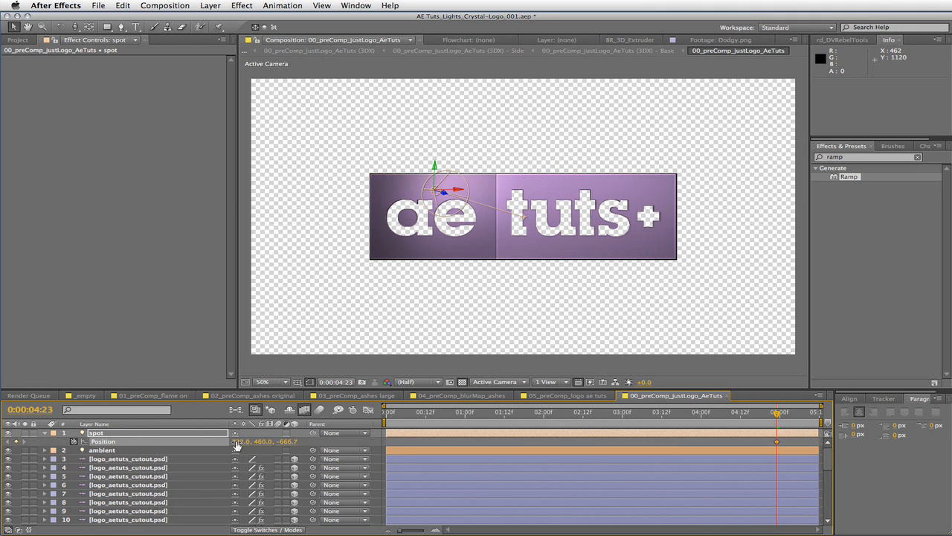
{"action": "left_click_drag", "start_coordinate": [123, 443], "coordinate": [166, 443]}
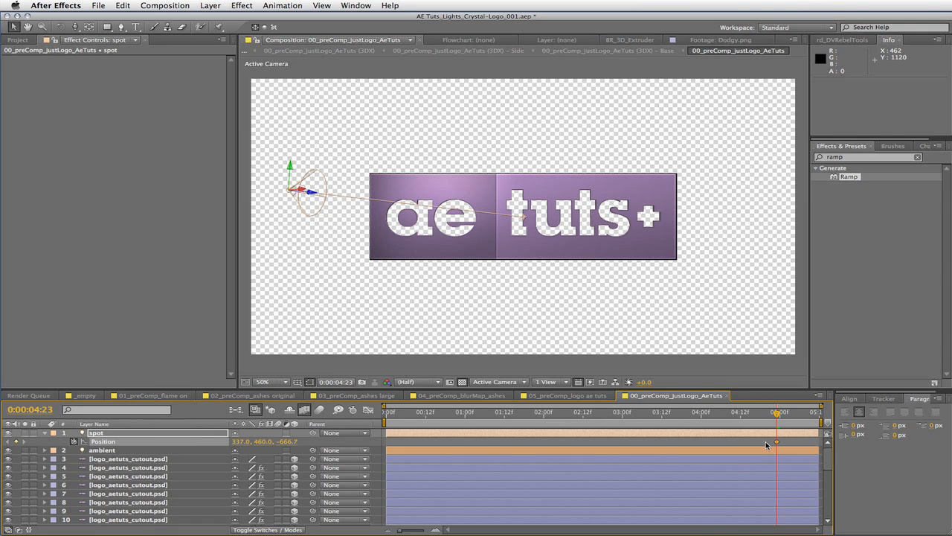
{"action": "left_click_drag", "start_coordinate": [776, 444], "coordinate": [393, 450]}
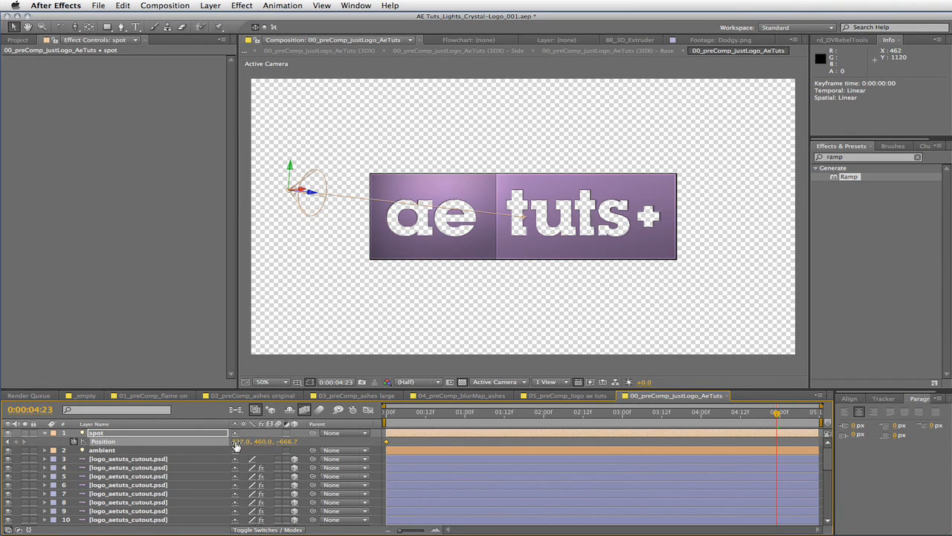
Add a second Position keyframe at 0:00:05:11 that moves the spot light across the logo to X 1606.
{"action": "left_click_drag", "start_coordinate": [239, 441], "coordinate": [936, 433]}
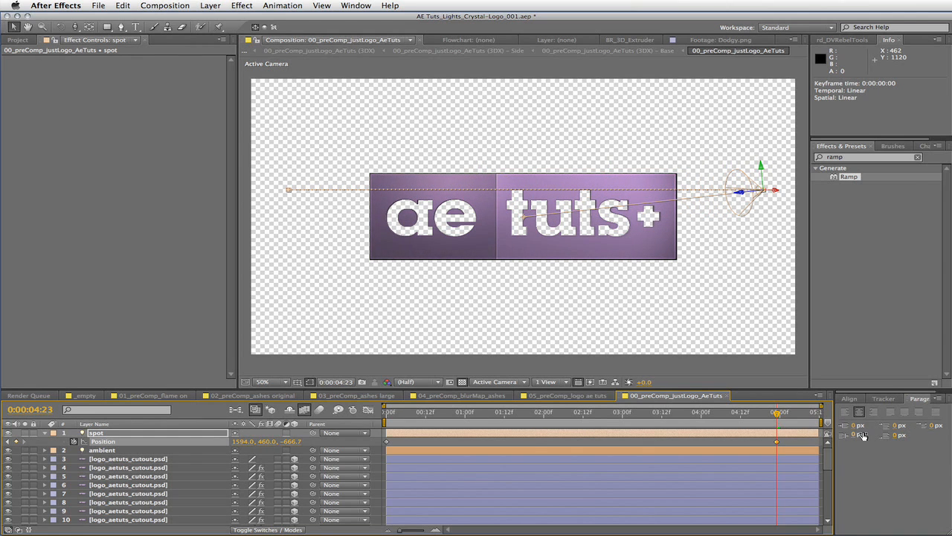
{"action": "left_click_drag", "start_coordinate": [777, 441], "coordinate": [819, 441]}
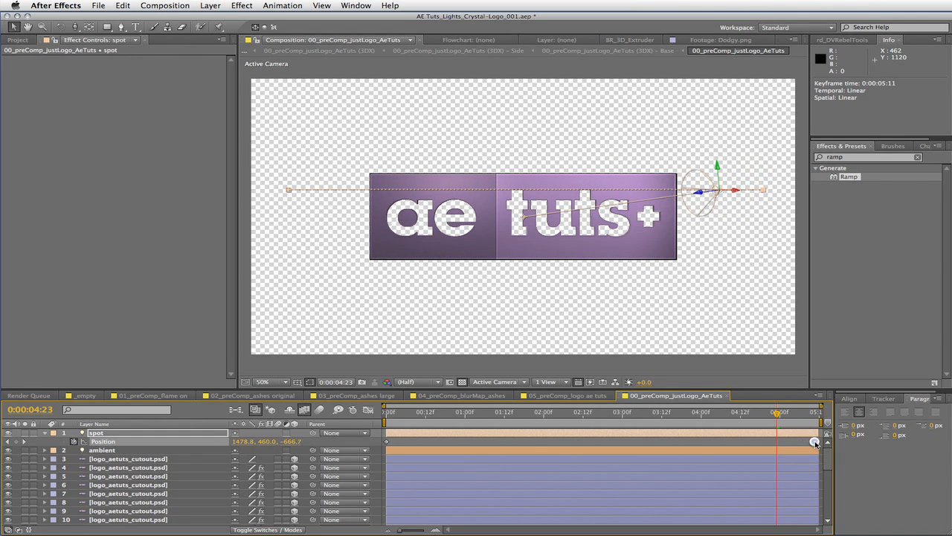
{"action": "key", "text": "End"}
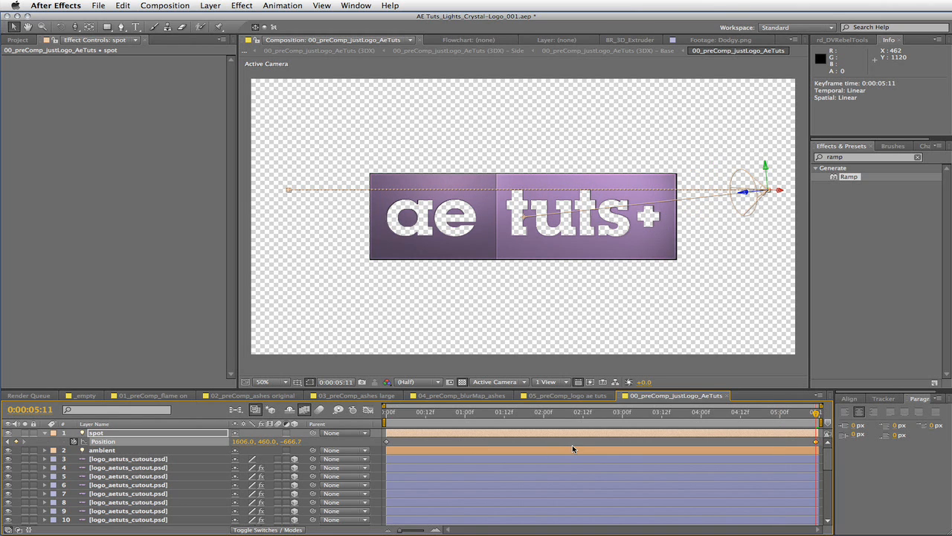
Parent all the Ramp-tinted logo_aetuts_cutout.psd layers, 4 through 27, to the front logo layer 3.
{"action": "left_click", "coordinate": [45, 432]}
{"action": "left_click", "coordinate": [114, 459]}
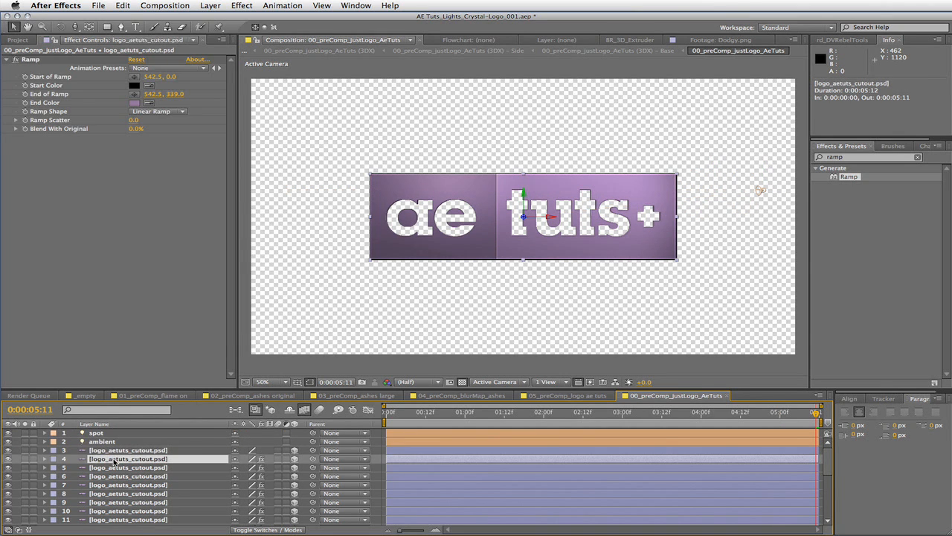
{"action": "scroll", "coordinate": [138, 484], "scroll_direction": "down", "scroll_amount": 5}
{"action": "left_click", "coordinate": [166, 519], "text": "shift"}
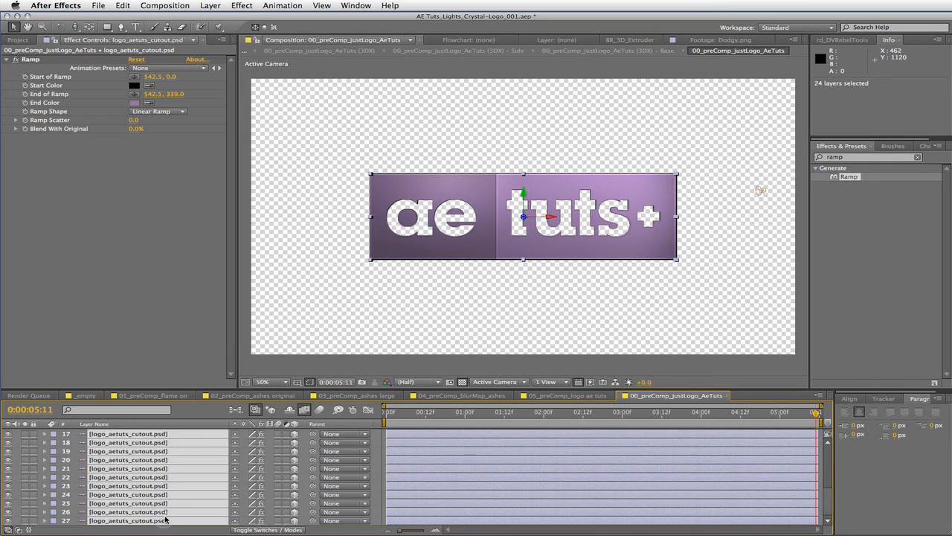
{"action": "scroll", "coordinate": [165, 518], "scroll_direction": "up", "scroll_amount": 5}
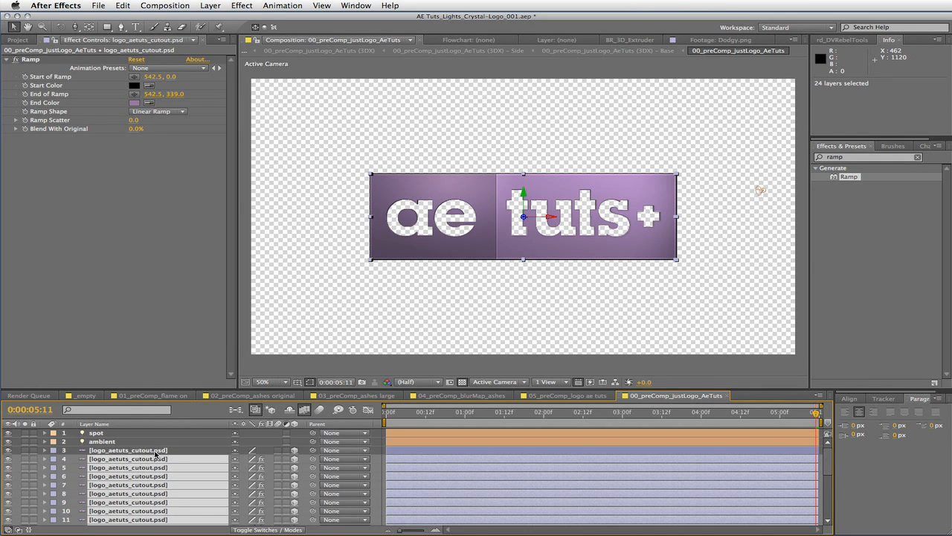
{"action": "left_click_drag", "start_coordinate": [313, 463], "coordinate": [203, 453]}
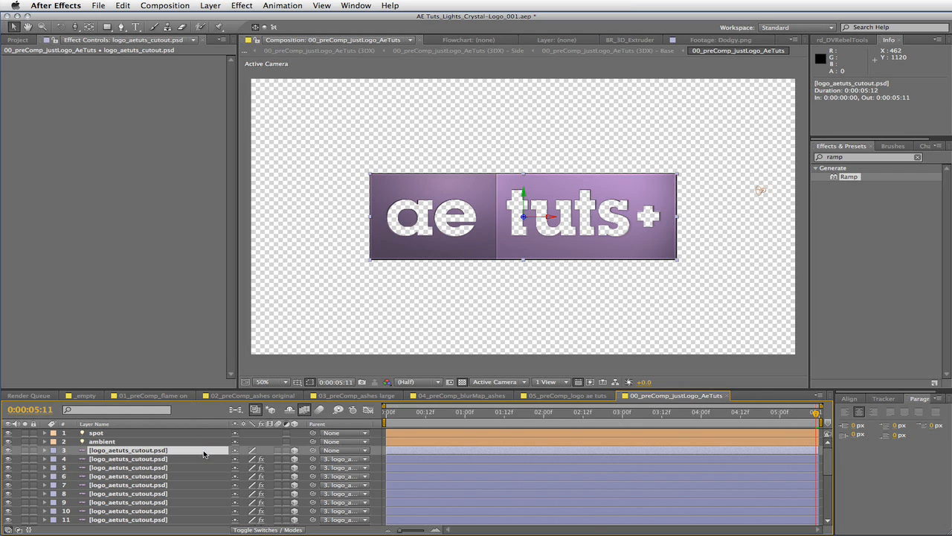
Keyframe the front logo layer's Y Rotation at 33° at 0:00:05:11.
{"action": "key", "text": "r"}
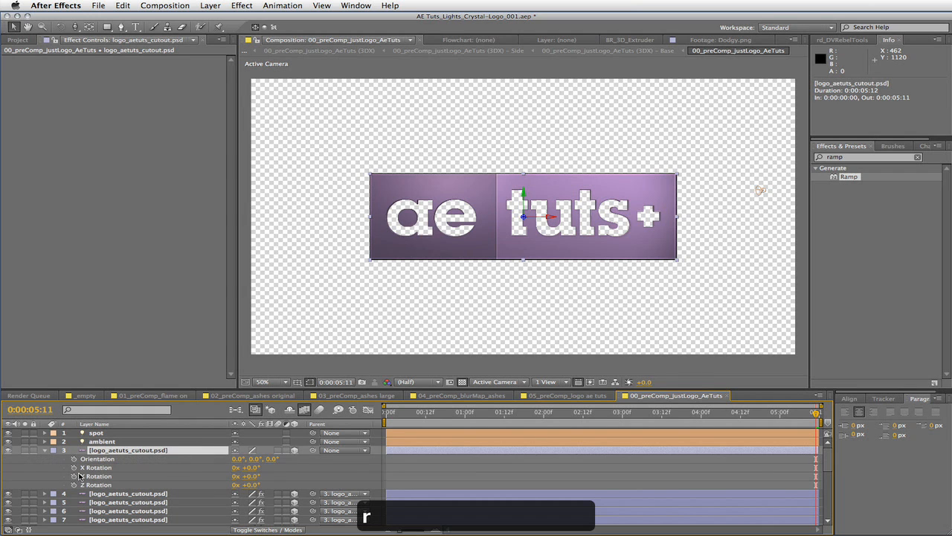
{"action": "left_click", "coordinate": [73, 476]}
{"action": "left_click", "coordinate": [248, 477]}
{"action": "type", "text": "33"}
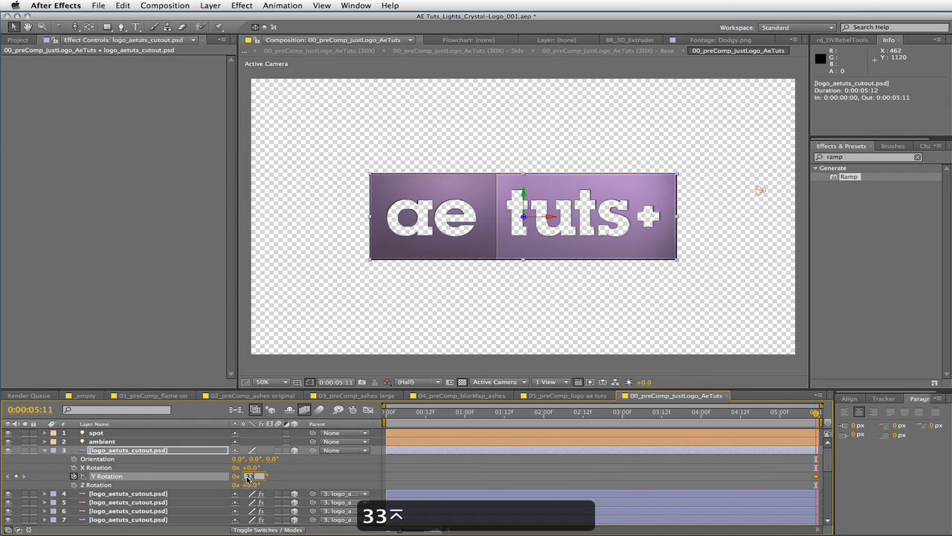
{"action": "key", "text": "Return"}
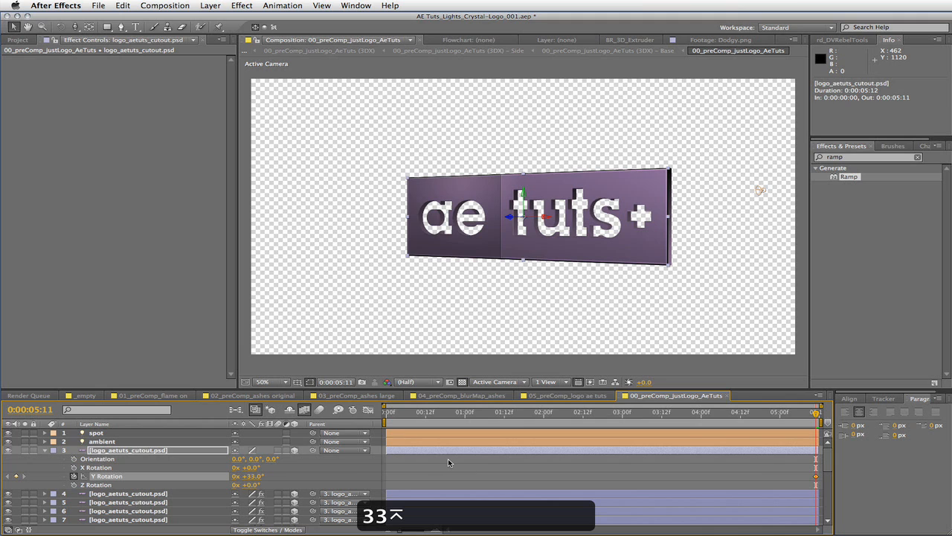
Add a Y Rotation keyframe of -33° at the composition's start and scrub through the logo's turn.
{"action": "key", "text": "Home"}
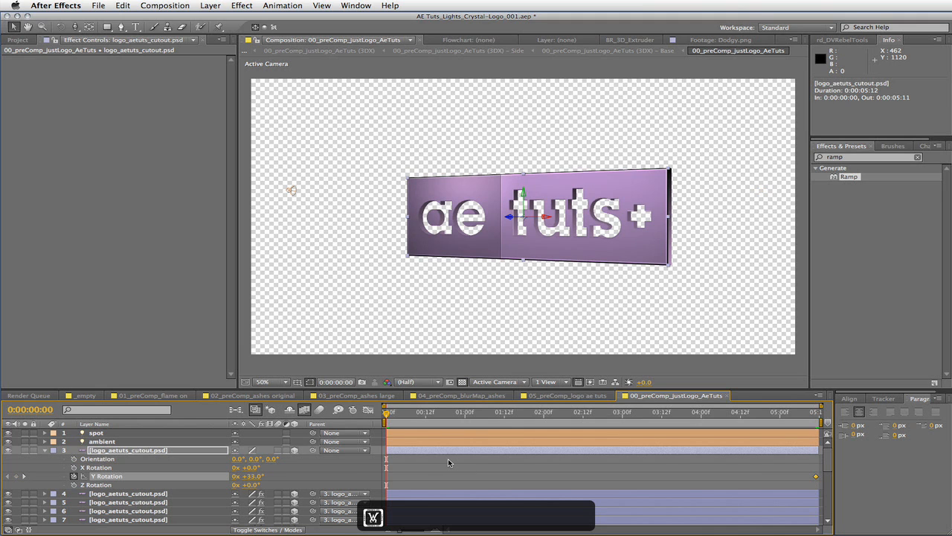
{"action": "left_click", "coordinate": [253, 476]}
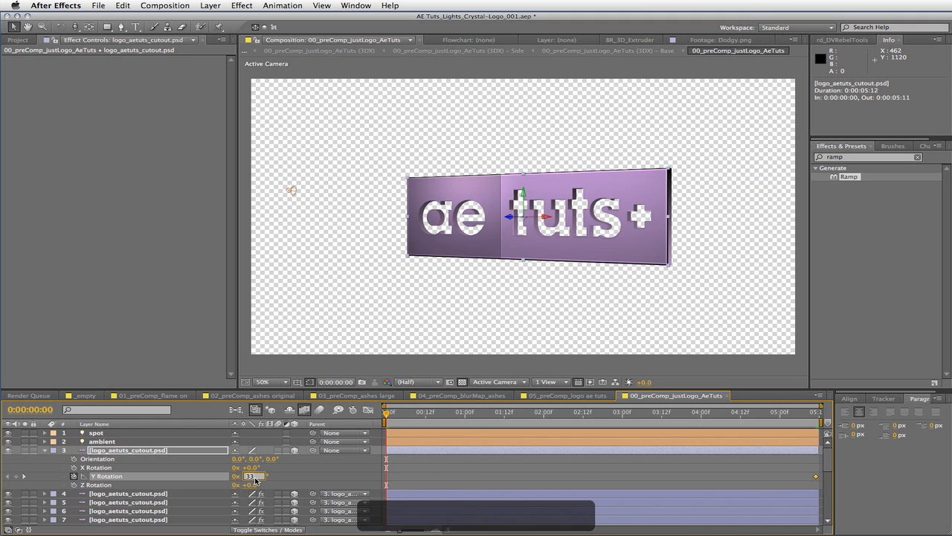
{"action": "type", "text": "-33"}
{"action": "key", "text": "Return"}
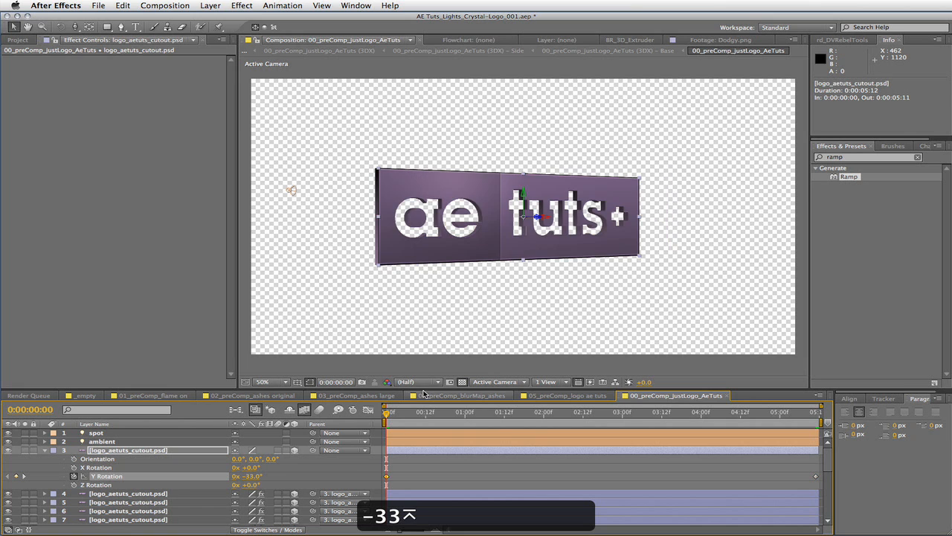
{"action": "left_click_drag", "start_coordinate": [433, 413], "coordinate": [818, 416]}
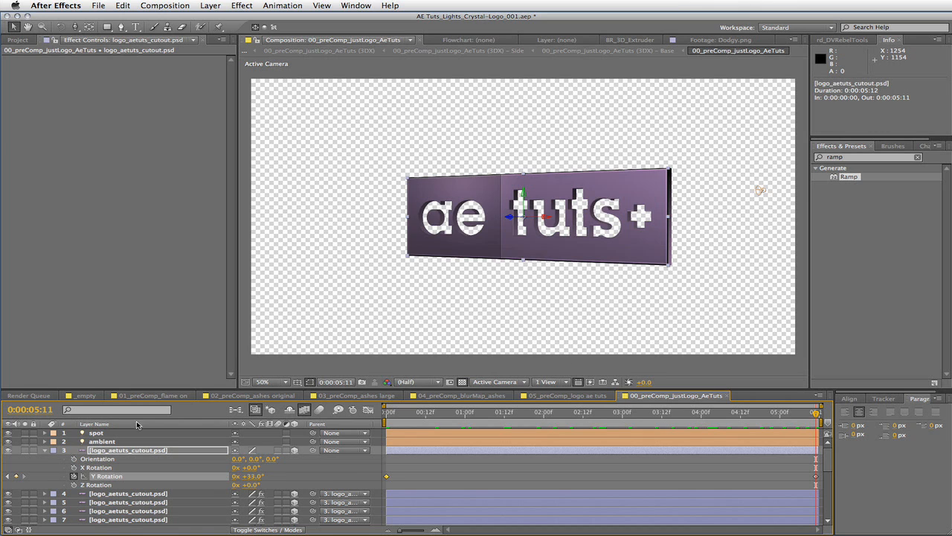
Delete the spot and ambient lights and every logo layer except the last one, layer 27.
{"action": "left_click", "coordinate": [44, 450]}
{"action": "key", "text": "super+0"}
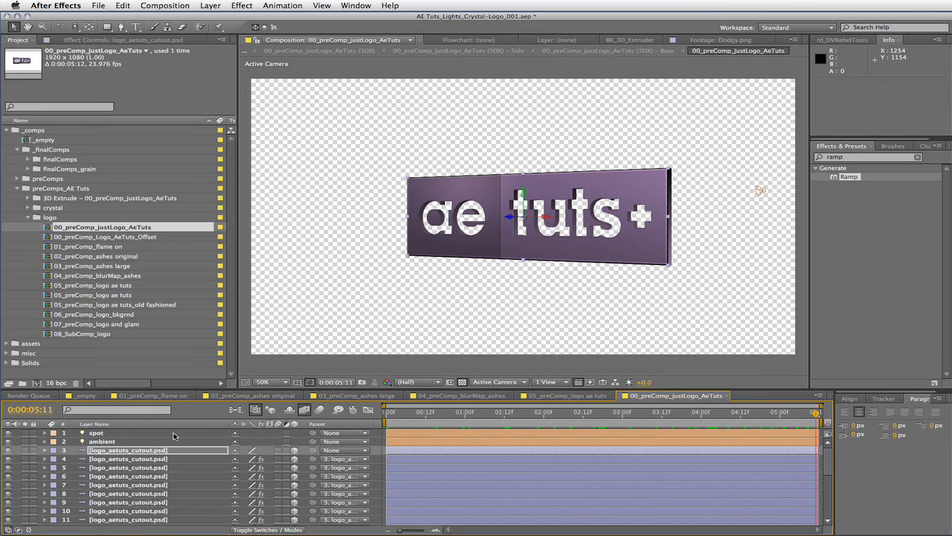
{"action": "left_click", "coordinate": [174, 433]}
{"action": "scroll", "coordinate": [170, 482], "scroll_direction": "down", "scroll_amount": 5}
{"action": "left_click", "coordinate": [162, 512], "text": "shift"}
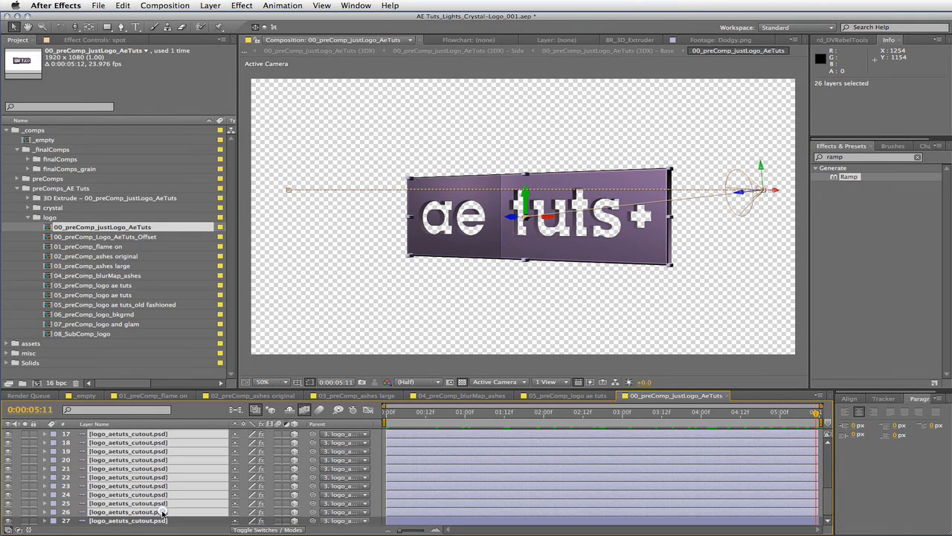
{"action": "key", "text": "BackSpace"}
Remove the Z Position expression and the Ramp effect from the remaining logo layer.
{"action": "left_click", "coordinate": [163, 435]}
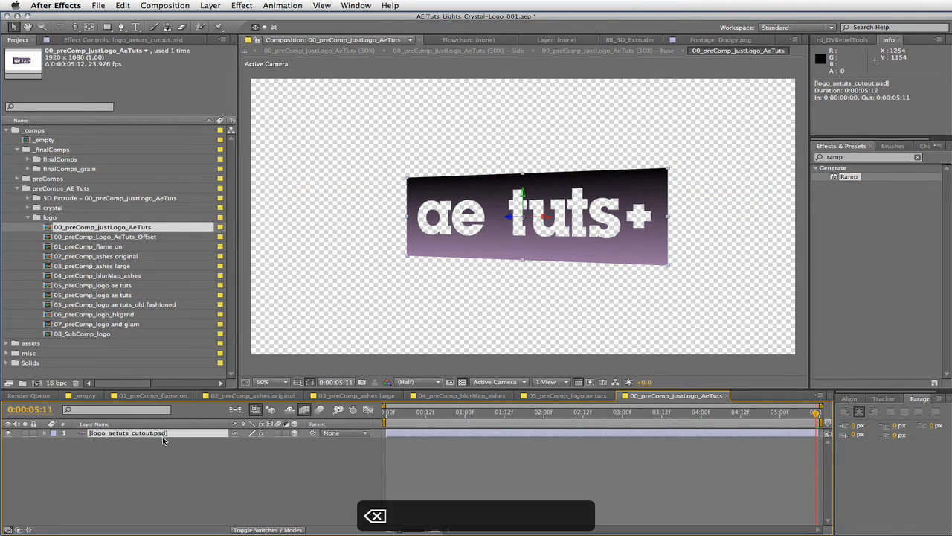
{"action": "key", "text": "u"}
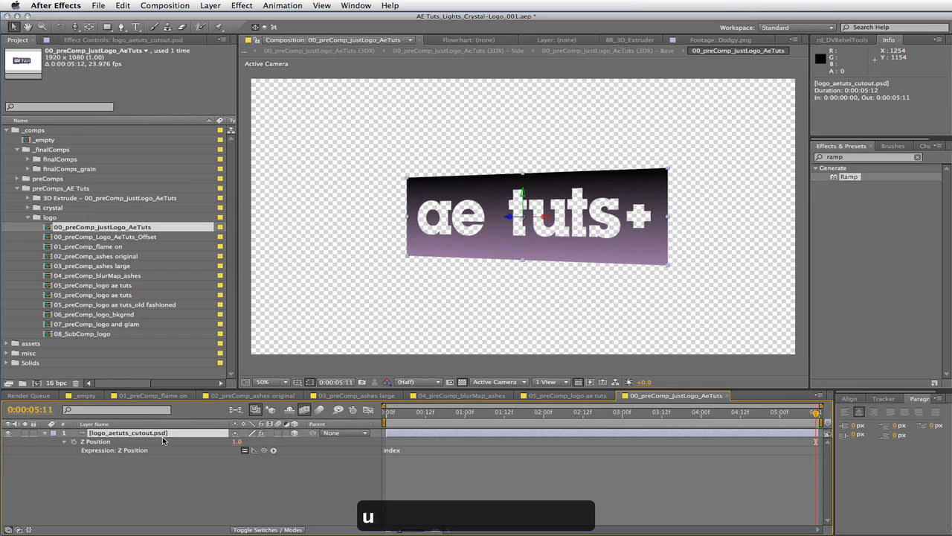
{"action": "left_click", "coordinate": [75, 444], "text": "alt"}
{"action": "left_click", "coordinate": [215, 474]}
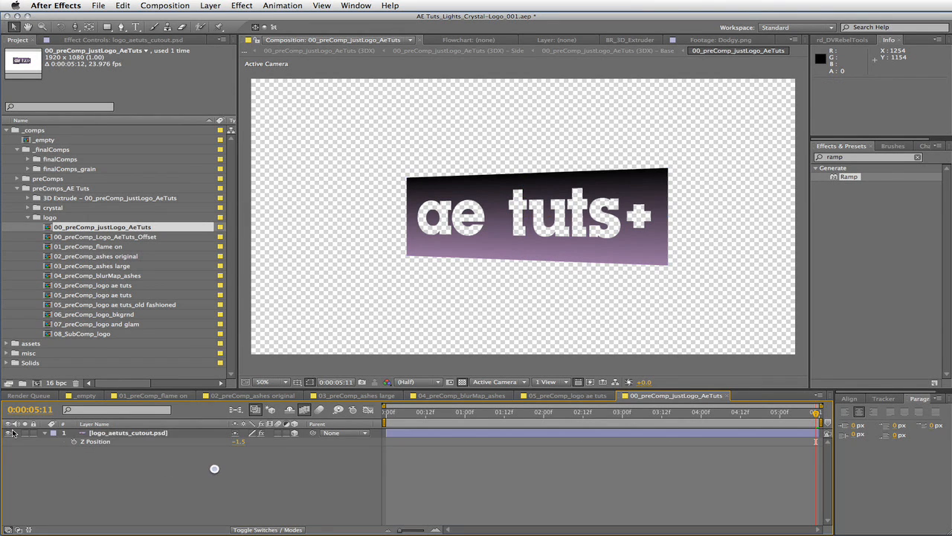
{"action": "left_click", "coordinate": [95, 434]}
{"action": "left_click", "coordinate": [82, 39]}
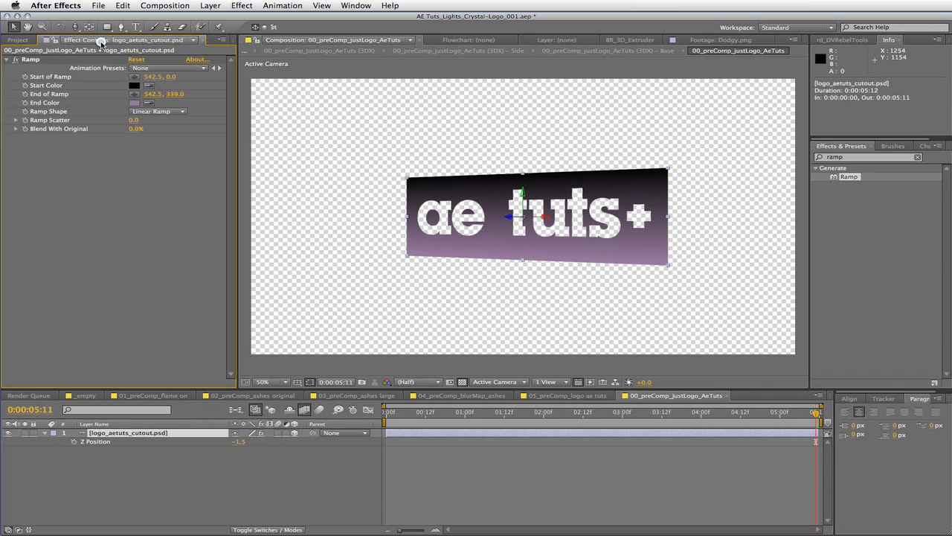
{"action": "key", "text": "BackSpace"}
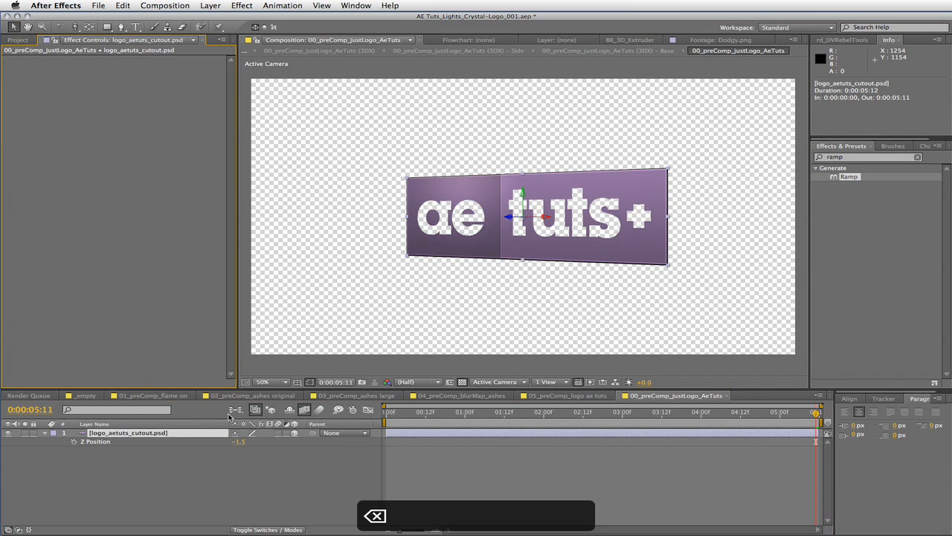
Reset the logo layer's Y orientation to 0°.
{"action": "key", "text": "t"}
{"action": "key", "text": "r"}
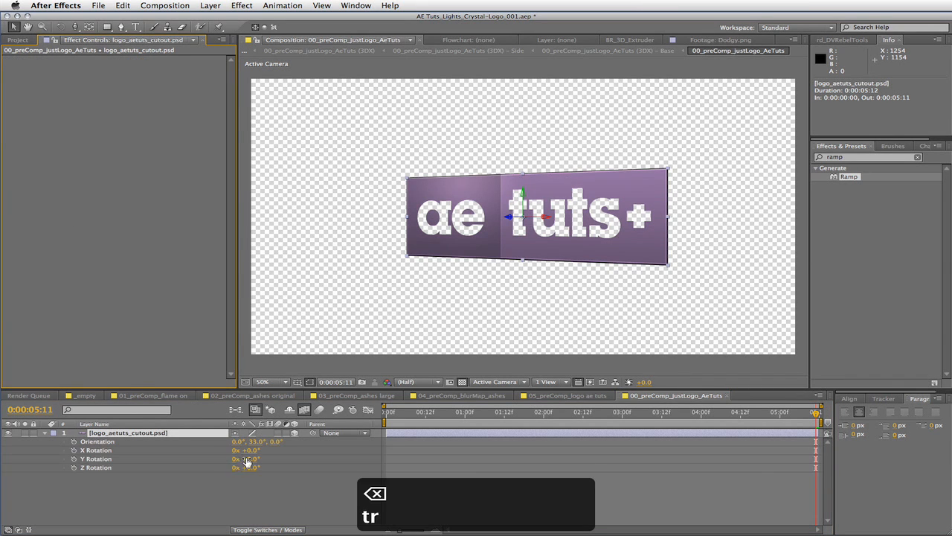
{"action": "left_click", "coordinate": [255, 442]}
{"action": "type", "text": "0"}
{"action": "key", "text": "Return"}
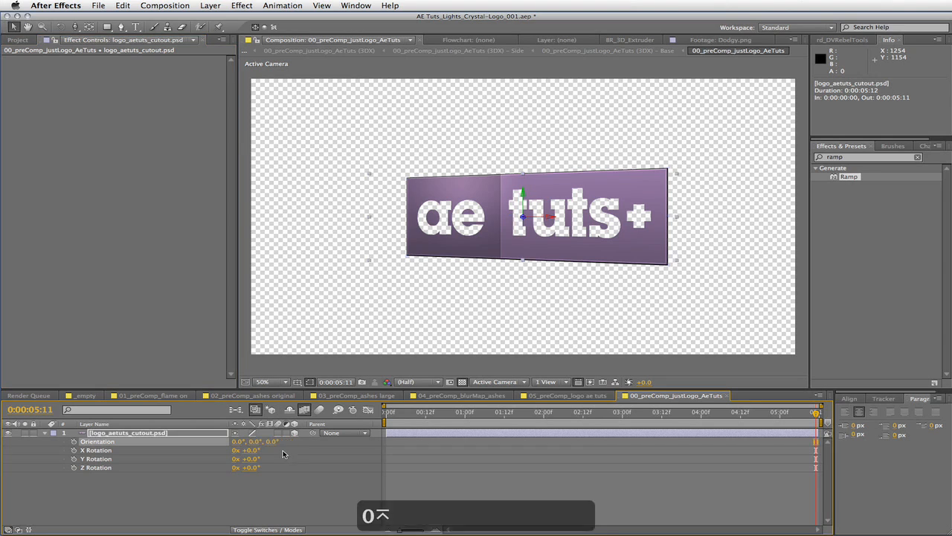
Review the BR_3D_Extruder script's General, Front, Sides and Tools settings.
{"action": "left_click", "coordinate": [631, 40]}
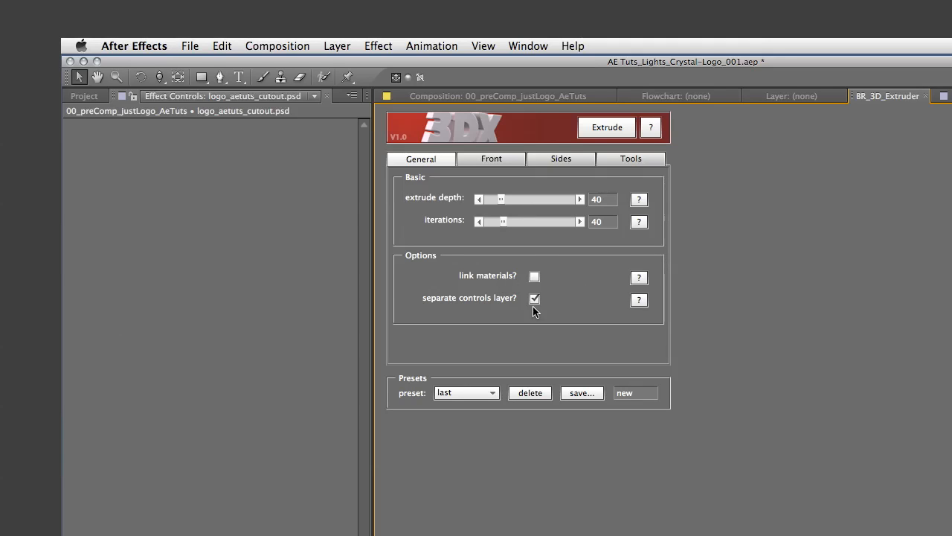
{"action": "left_click", "coordinate": [490, 158]}
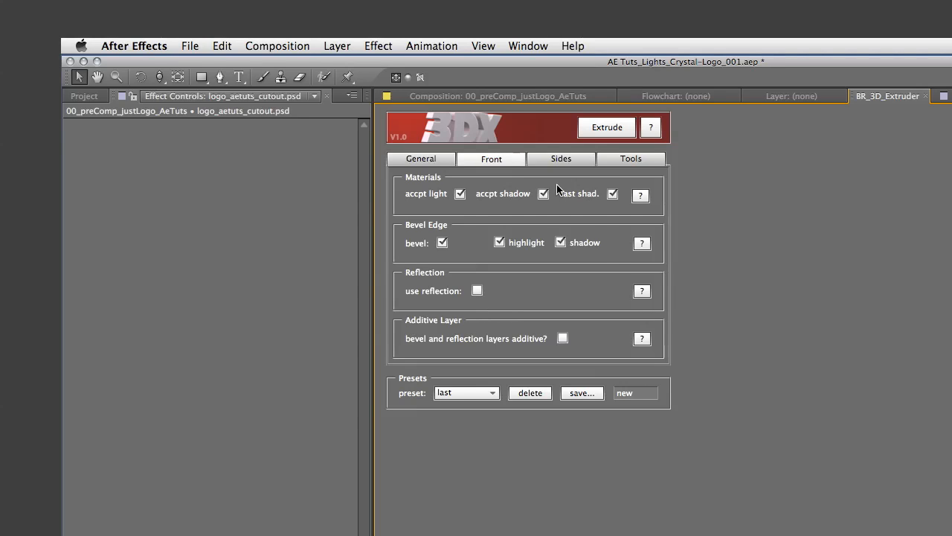
{"action": "left_click", "coordinate": [572, 159]}
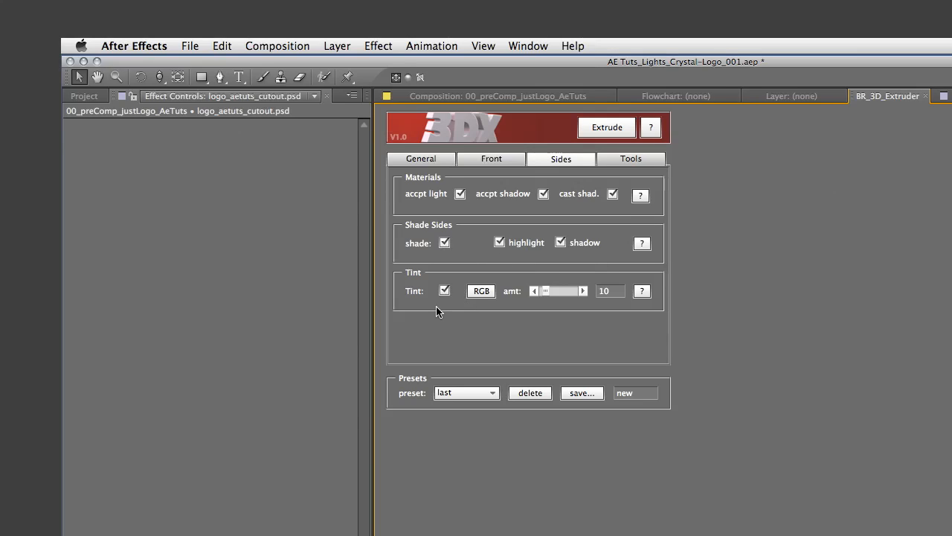
{"action": "left_click", "coordinate": [646, 159]}
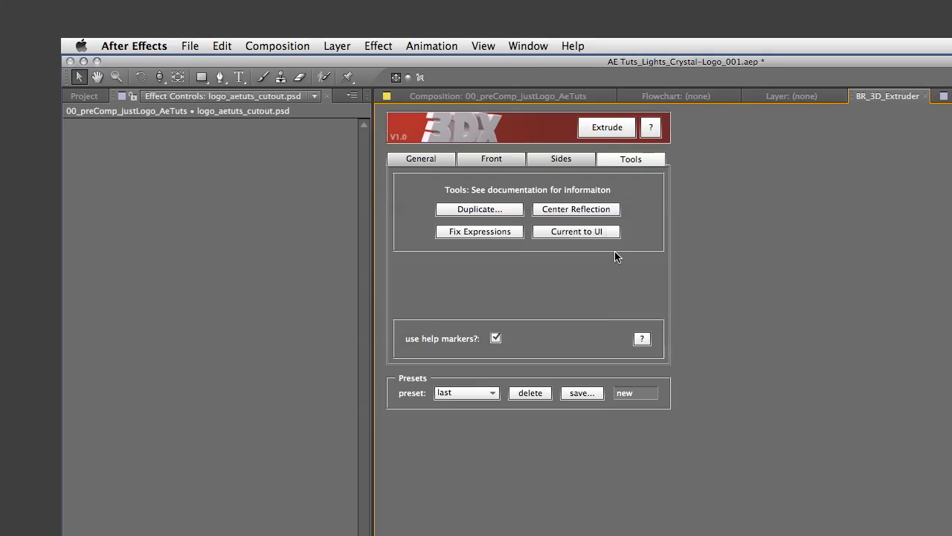
{"action": "left_click", "coordinate": [440, 158]}
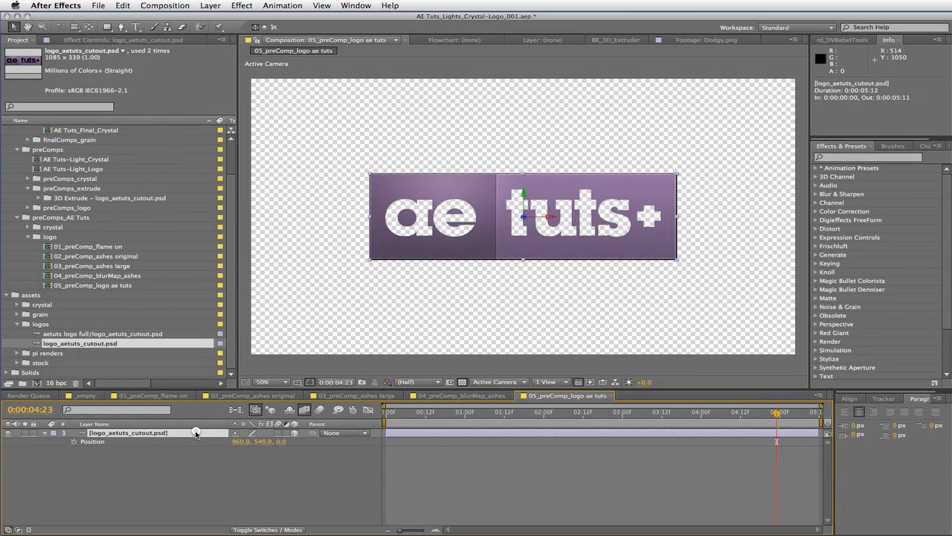
Pre-compose the logo_aetuts_cutout.psd layer as 00_preComp_justLogo_AeTuts, moving all attributes into the new composition.
{"action": "key", "text": "super+shift+c"}
{"action": "type", "text": "00_"}
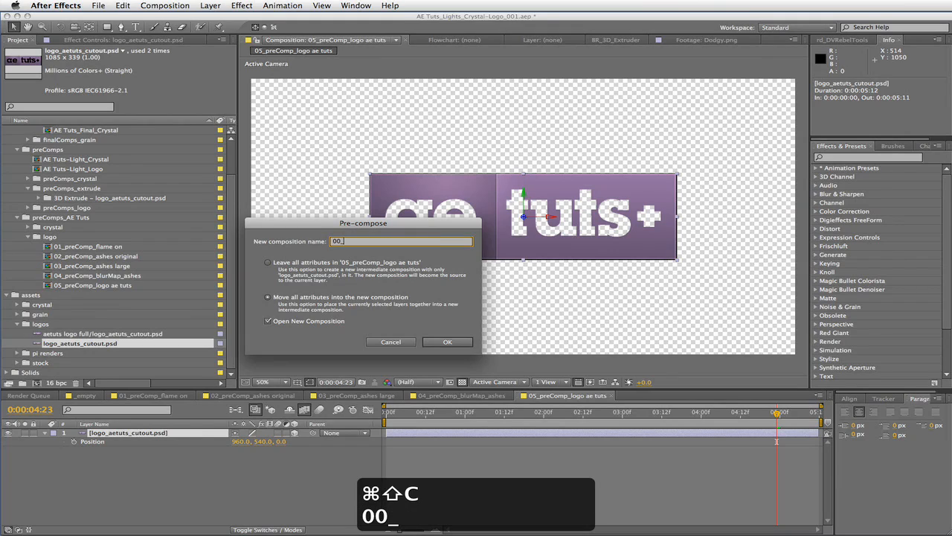
{"action": "type", "text": "preComp_ju"}
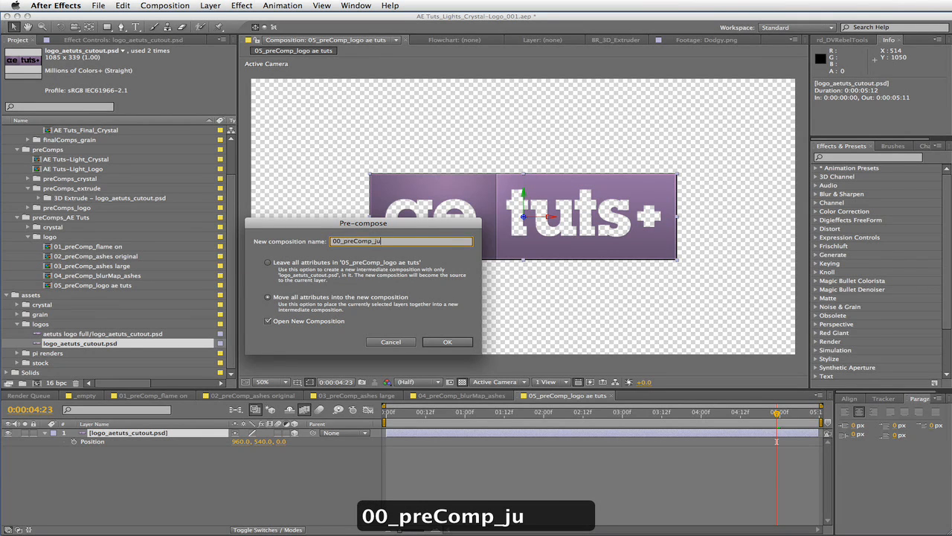
{"action": "type", "text": "stLogo"}
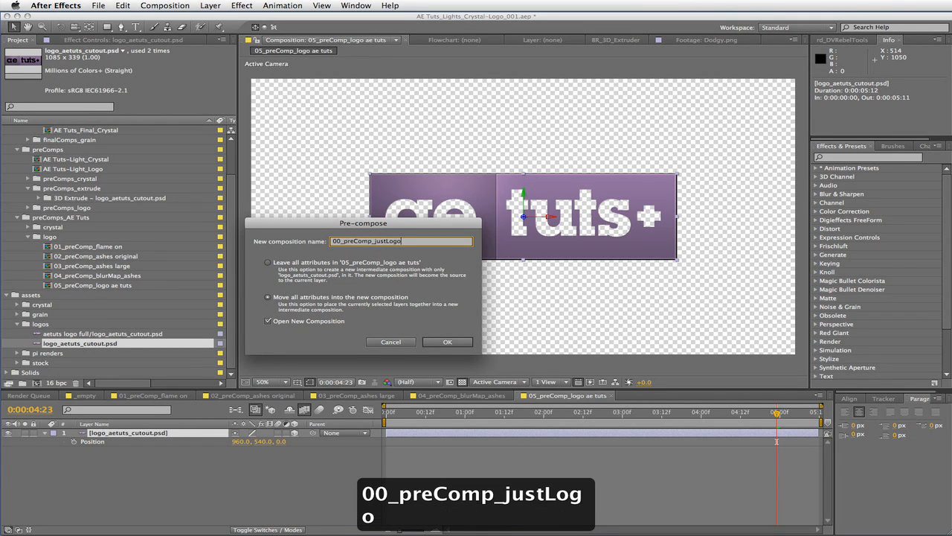
{"action": "type", "text": "_AeTuts"}
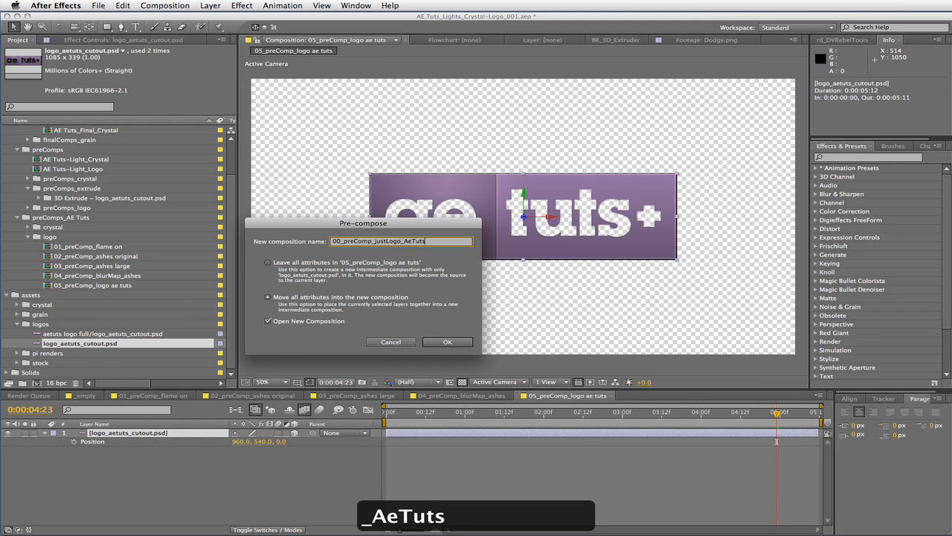
{"action": "key", "text": "Return"}
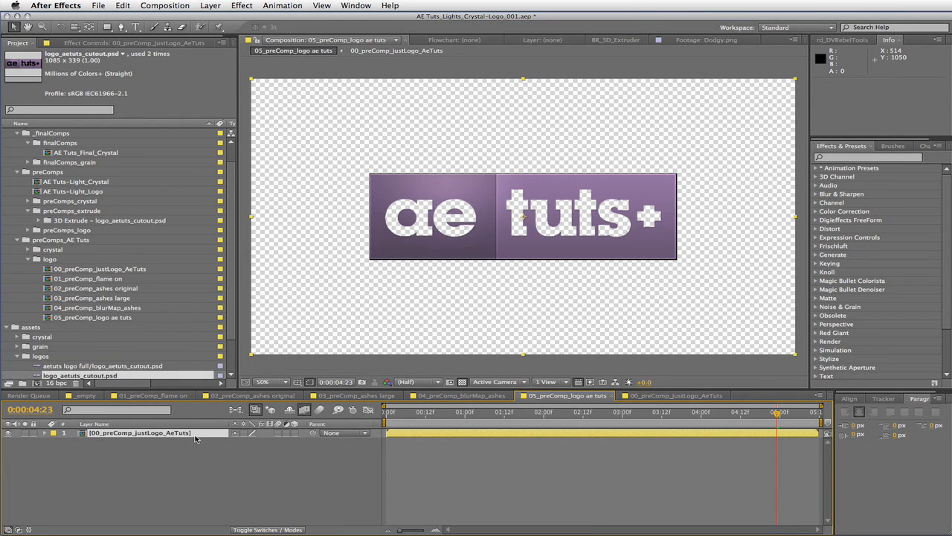
Extrude the 00_preComp_justLogo_AeTuts layer with the BR_3D_Extruder script and return to the 05_preComp_logo ae tuts composition.
{"action": "left_click", "coordinate": [196, 436]}
{"action": "left_click", "coordinate": [615, 40]}
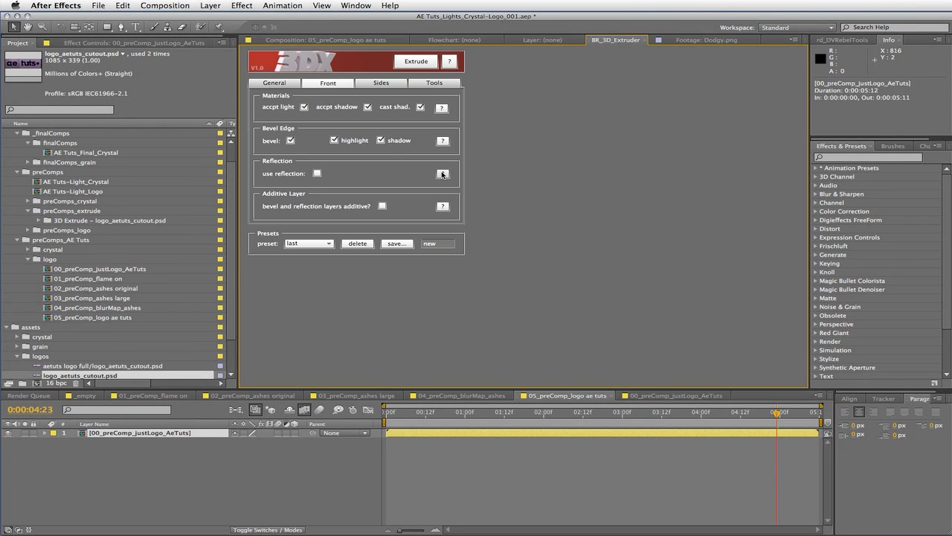
{"action": "left_click", "coordinate": [416, 61]}
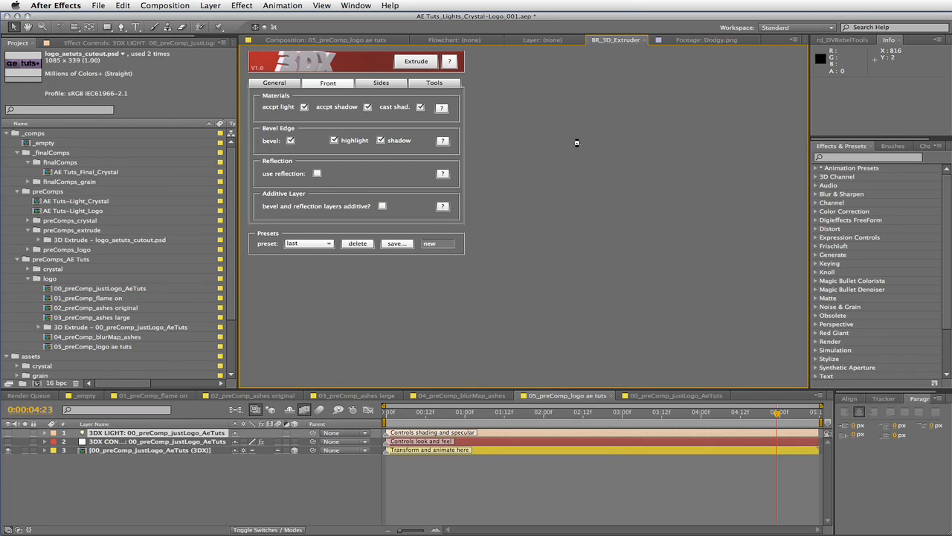
{"action": "left_click", "coordinate": [331, 39]}
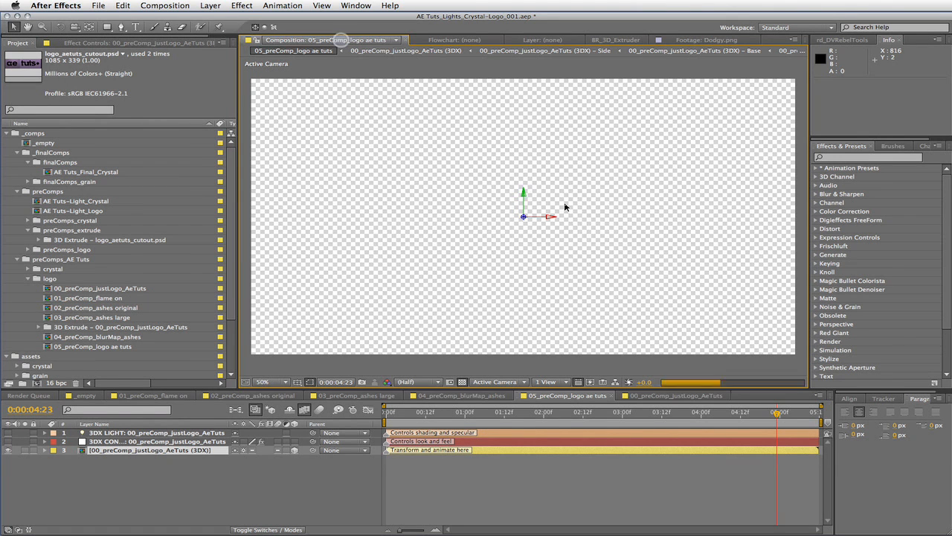
Inspect the extruded logo from Custom View 1, then return to the Active Camera view.
{"action": "left_click", "coordinate": [500, 381]}
{"action": "left_click", "coordinate": [507, 472]}
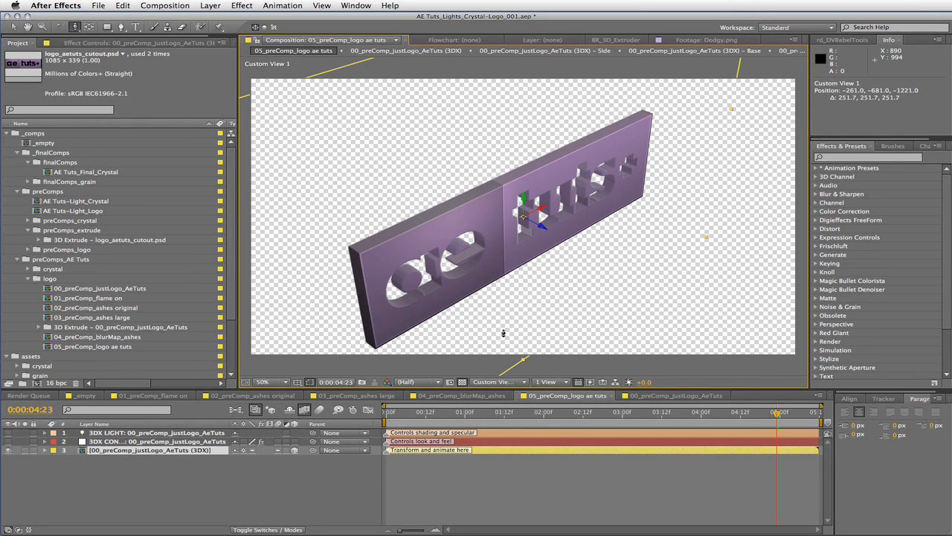
{"action": "left_click", "coordinate": [500, 381]}
{"action": "left_click", "coordinate": [492, 392]}
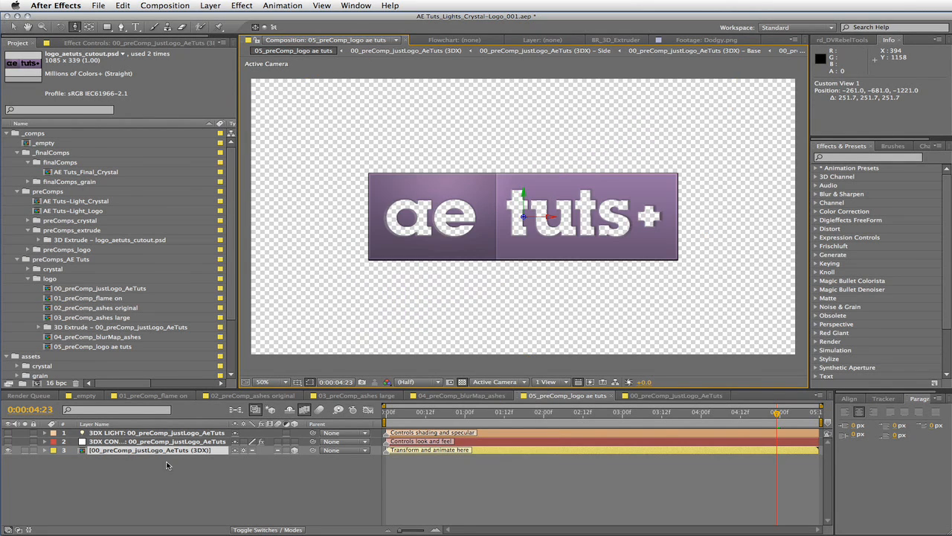
Add an Ambient light with 68% intensity to the 05_preComp_logo ae tuts composition.
{"action": "left_click", "coordinate": [138, 436]}
{"action": "right_click", "coordinate": [137, 436]}
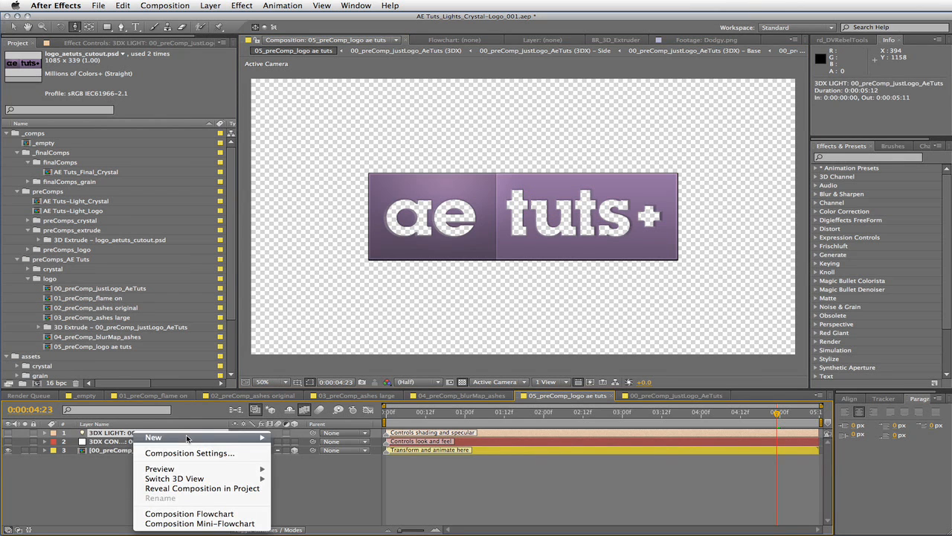
{"action": "mouse_move", "coordinate": [238, 437]}
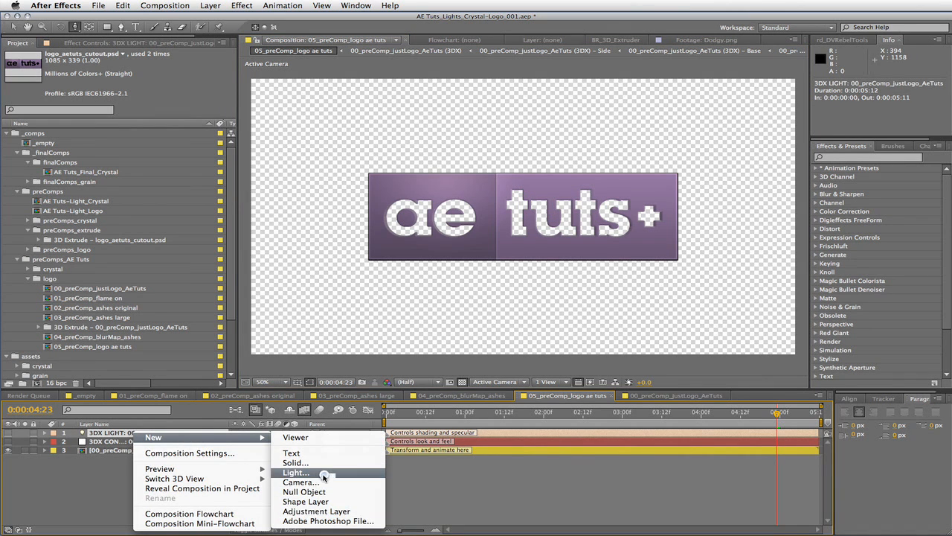
{"action": "left_click", "coordinate": [327, 473]}
{"action": "left_click", "coordinate": [253, 215]}
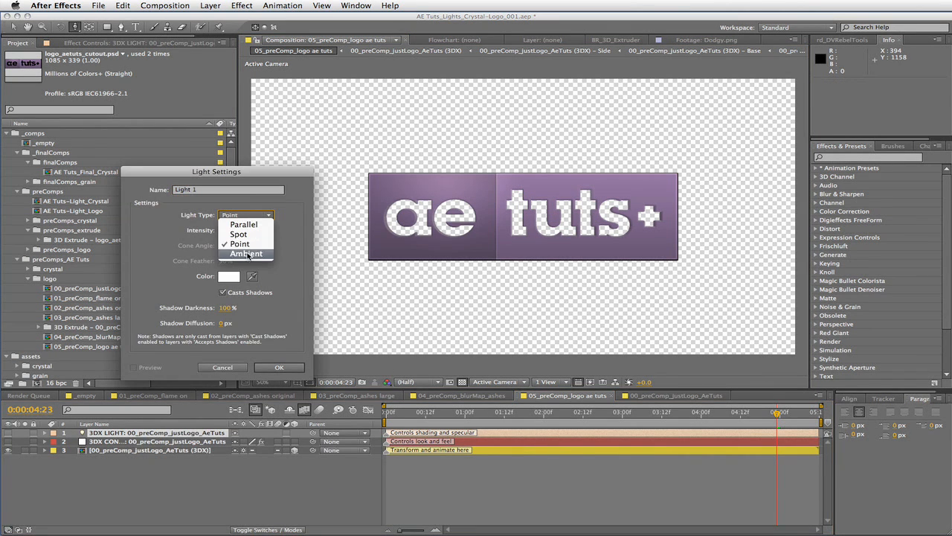
{"action": "left_click", "coordinate": [251, 256]}
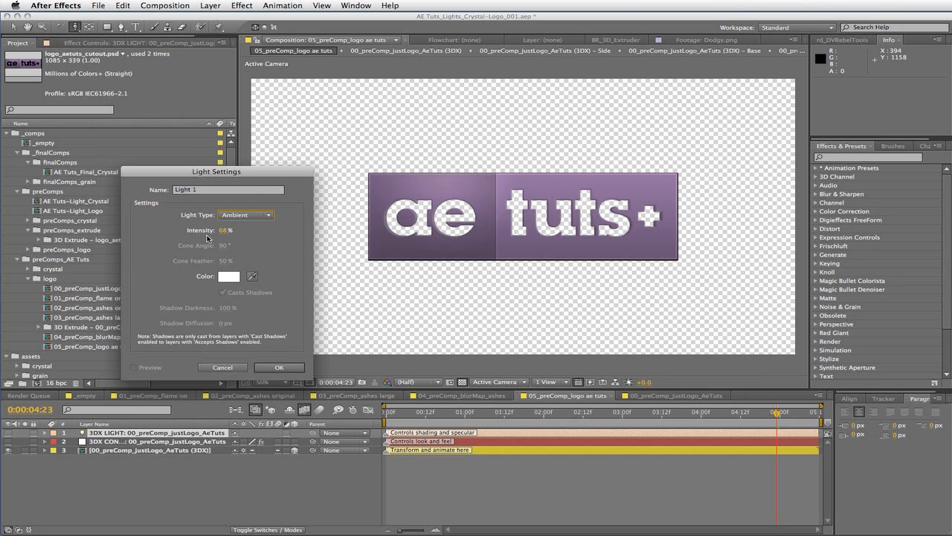
{"action": "left_click", "coordinate": [265, 367]}
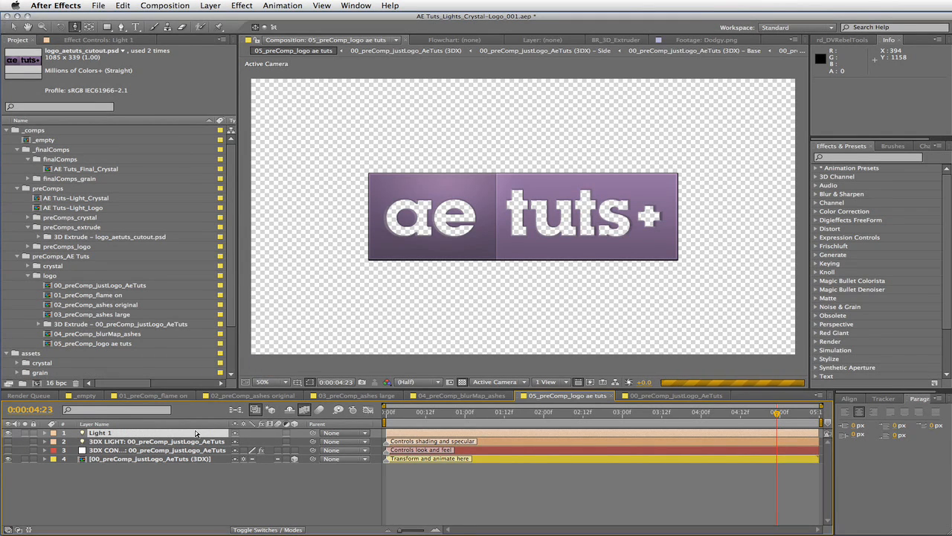
Keyframe the extruded logo layer's Y Rotation at -33° and place that keyframe at 0:00:00:00.
{"action": "left_click", "coordinate": [174, 459]}
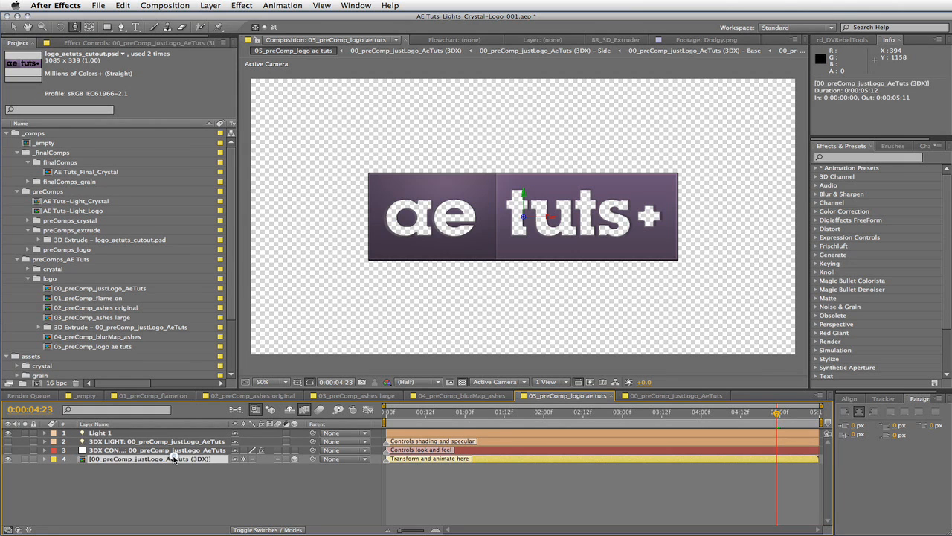
{"action": "key", "text": "r"}
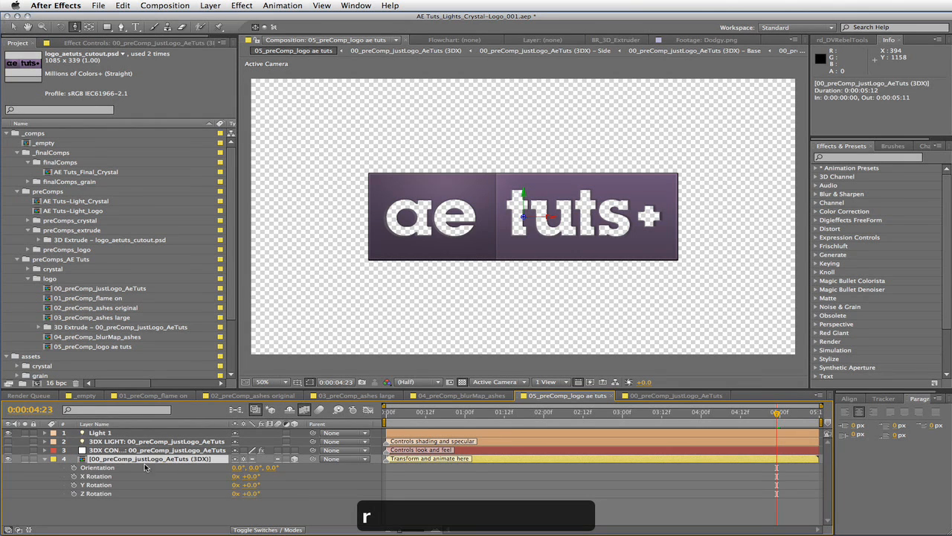
{"action": "left_click", "coordinate": [74, 484]}
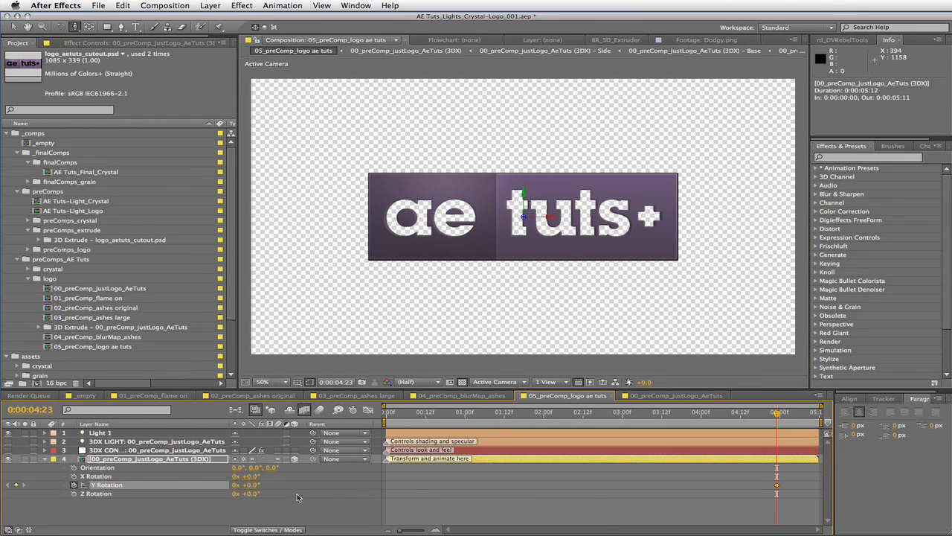
{"action": "left_click", "coordinate": [251, 485]}
{"action": "type", "text": "-33"}
{"action": "key", "text": "Return"}
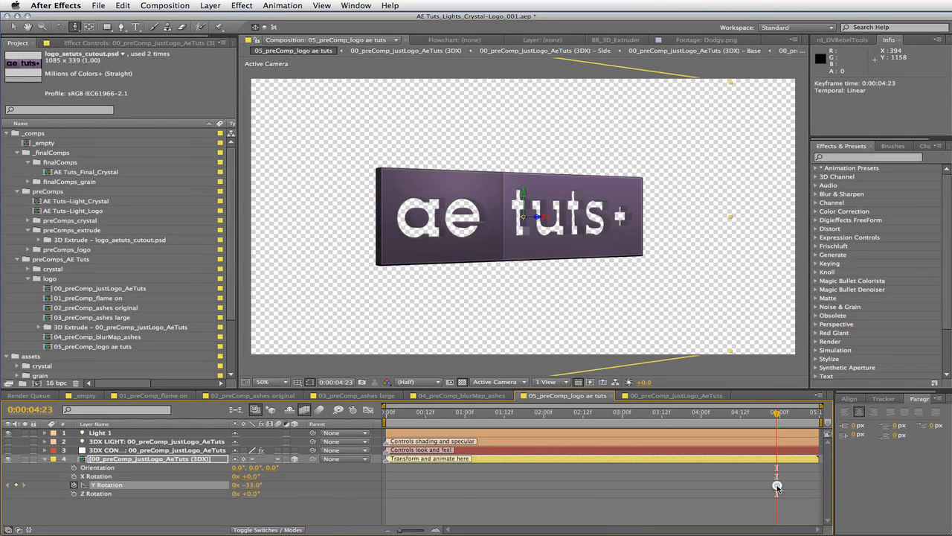
{"action": "left_click_drag", "start_coordinate": [415, 487], "coordinate": [387, 485]}
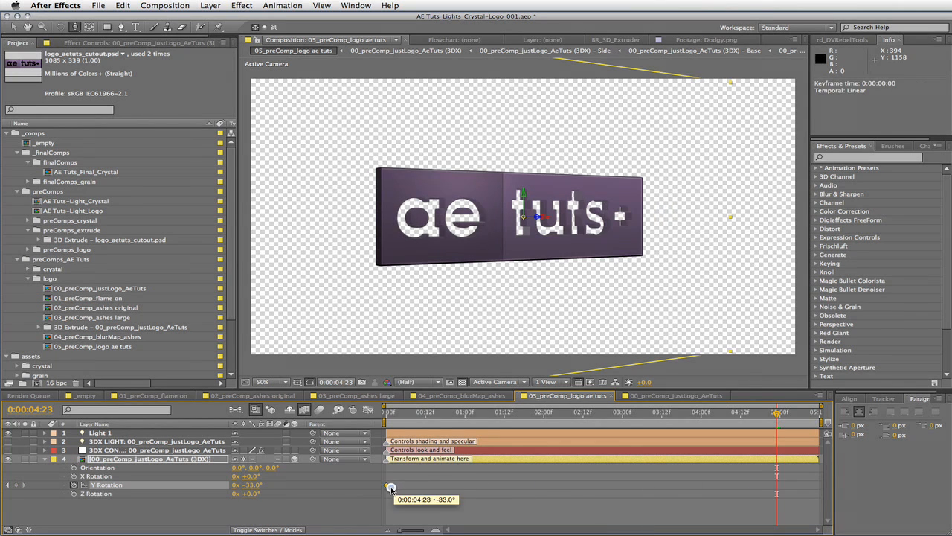
Add a second Y Rotation keyframe of 33° and move it to the end of the composition at 0:00:05:12.
{"action": "left_click", "coordinate": [253, 485]}
{"action": "type", "text": "33"}
{"action": "key", "text": "Return"}
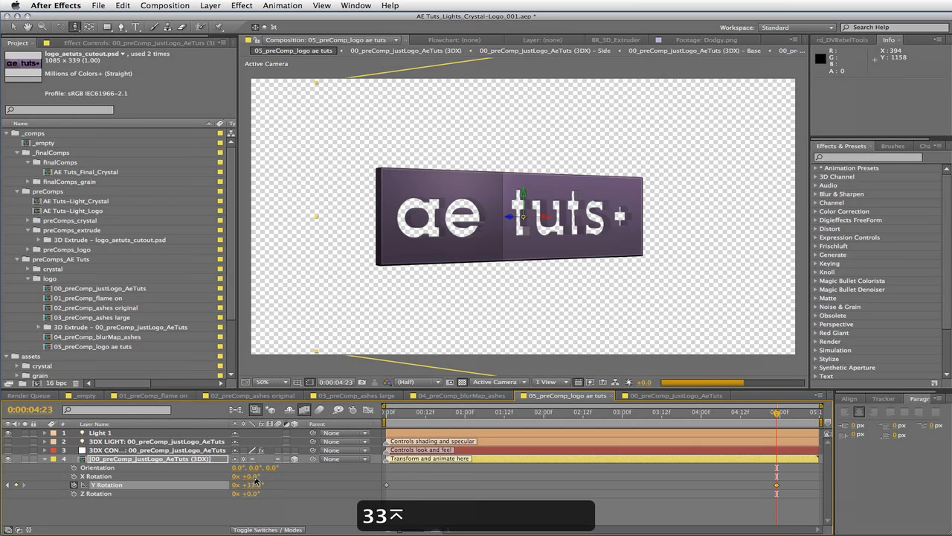
{"action": "left_click_drag", "start_coordinate": [776, 484], "coordinate": [819, 487]}
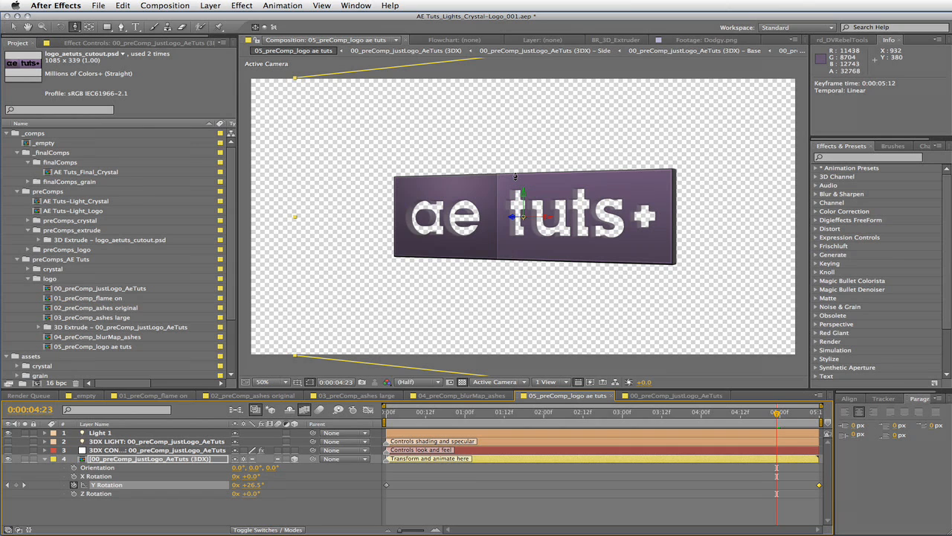
Make the 3DX LIGHT layer visible and check the extruded logo layer's Material Options.
{"action": "left_click", "coordinate": [8, 442]}
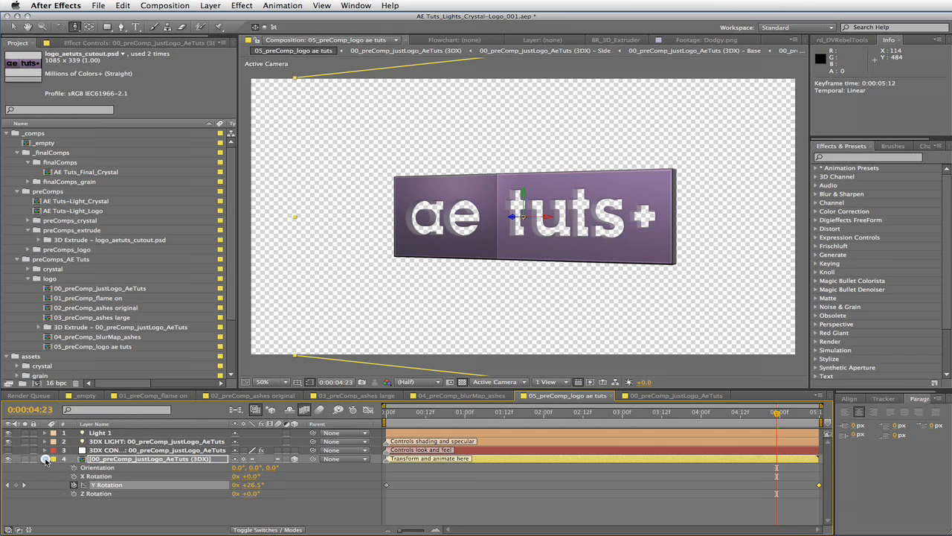
{"action": "left_click", "coordinate": [53, 459]}
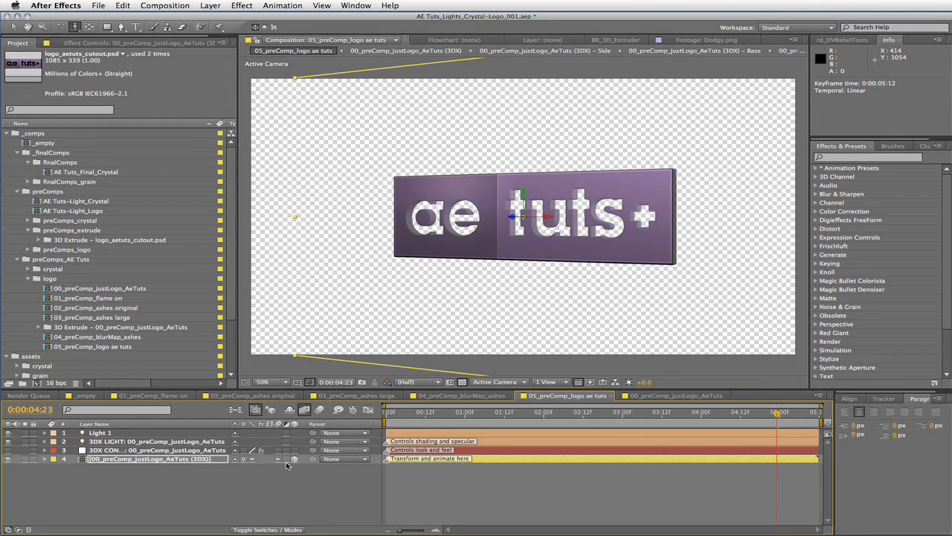
{"action": "left_click", "coordinate": [53, 459]}
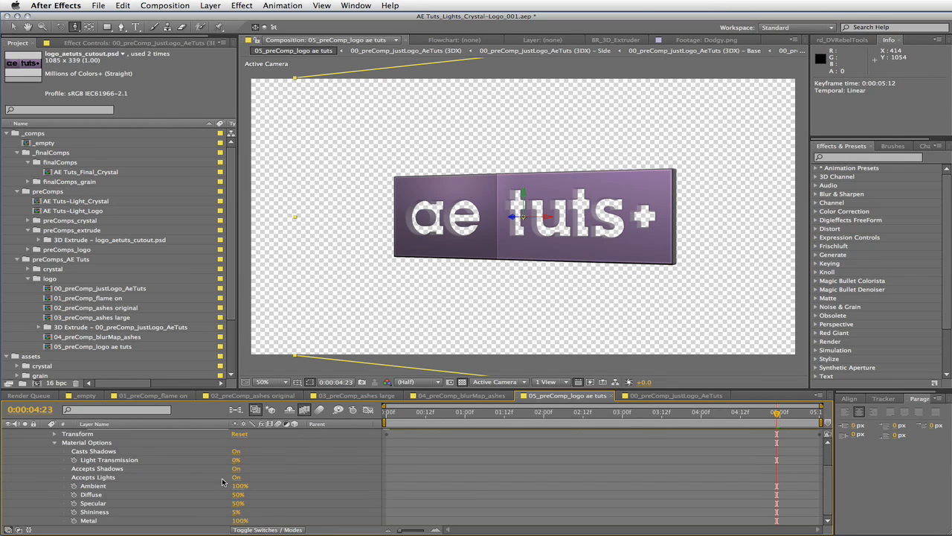
{"action": "left_click", "coordinate": [53, 444]}
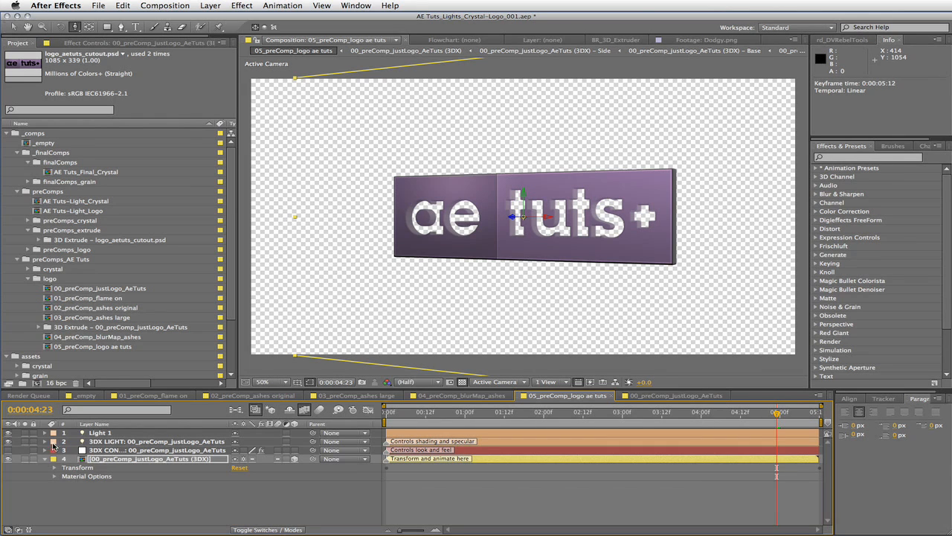
{"action": "left_click", "coordinate": [45, 459]}
Save the project and move the 3D Extrude – 00_preComp_justLogo_AeTuts folder directly into the preComps_AE Tuts folder.
{"action": "left_click", "coordinate": [209, 490]}
{"action": "key", "text": "super+s"}
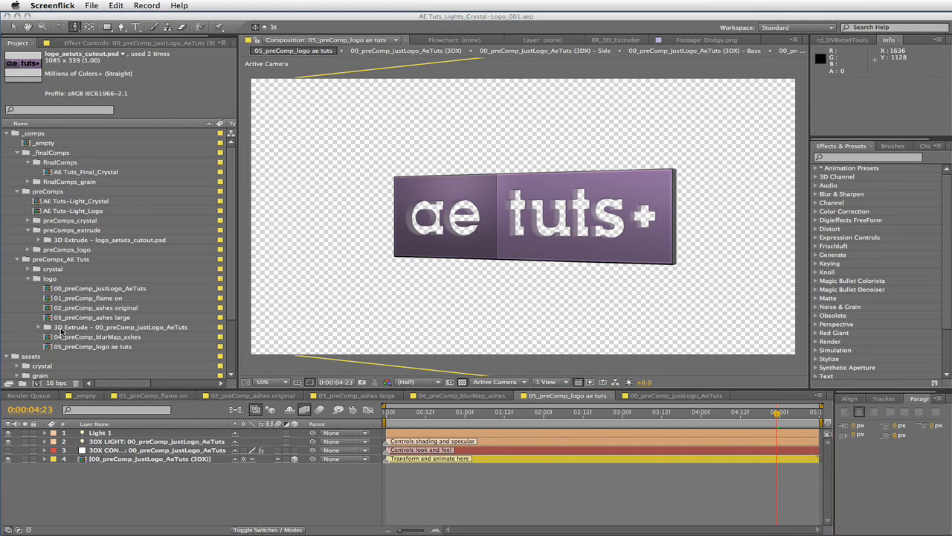
{"action": "left_click", "coordinate": [40, 327]}
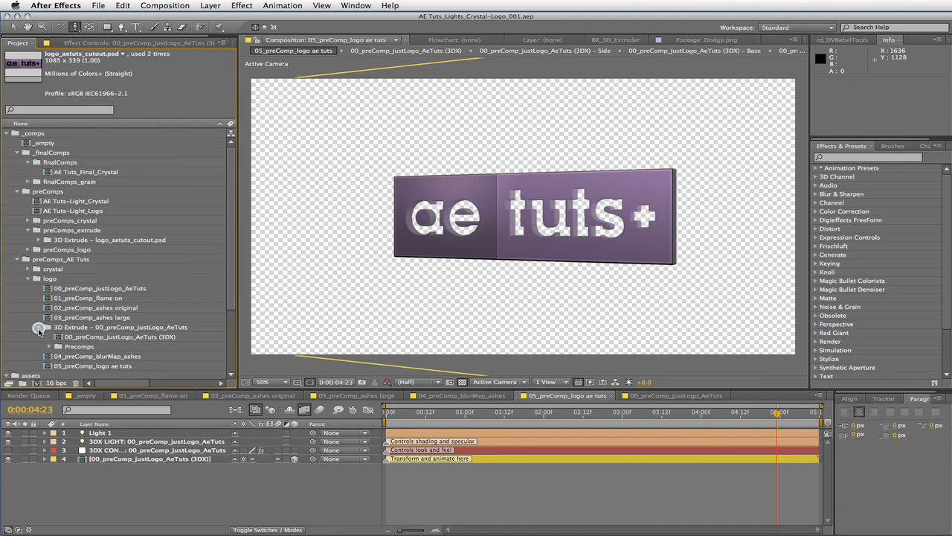
{"action": "left_click", "coordinate": [50, 347]}
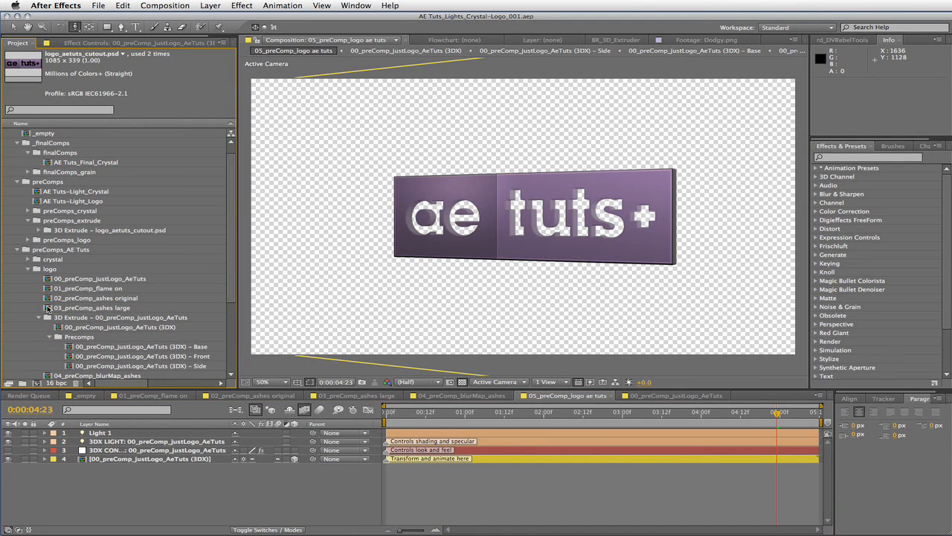
{"action": "left_click", "coordinate": [36, 317]}
{"action": "left_click_drag", "start_coordinate": [52, 319], "coordinate": [57, 253]}
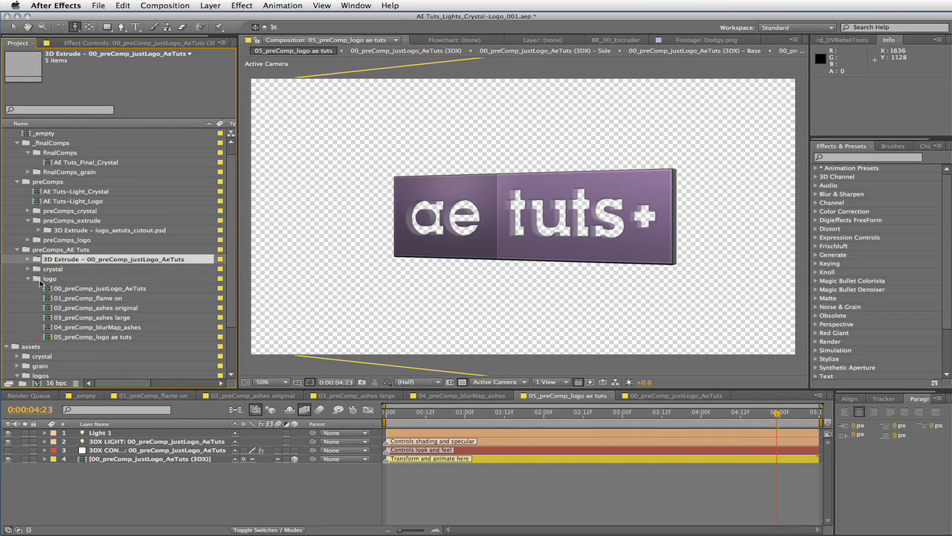
Duplicate the 03_preComp_flame behind crystal composition and rename the copy 06_preComp_logo_bkgrnd.
{"action": "left_click", "coordinate": [29, 221]}
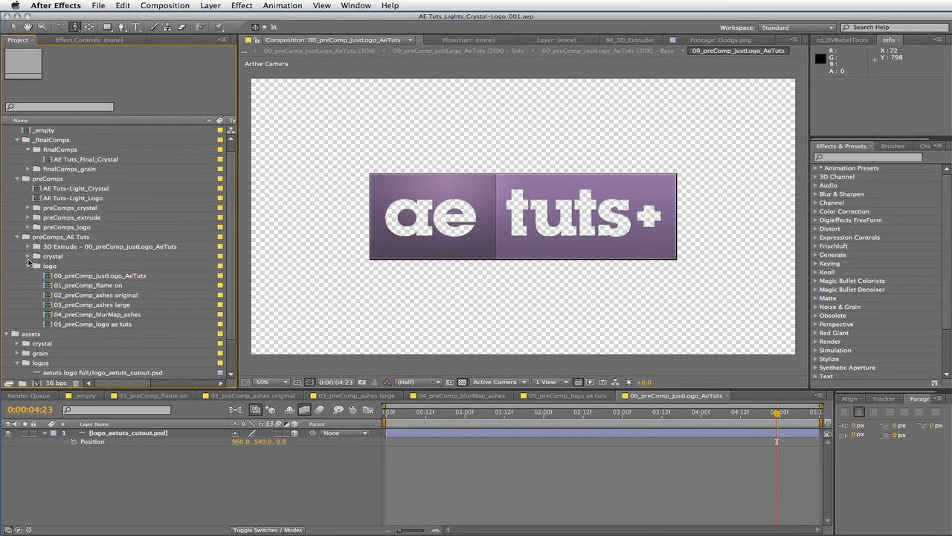
{"action": "left_click", "coordinate": [28, 257]}
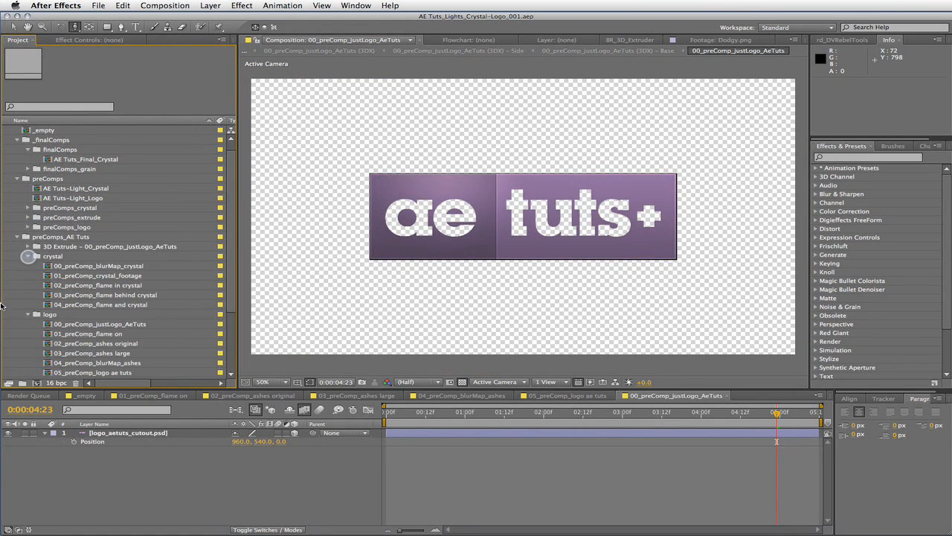
{"action": "left_click", "coordinate": [125, 295]}
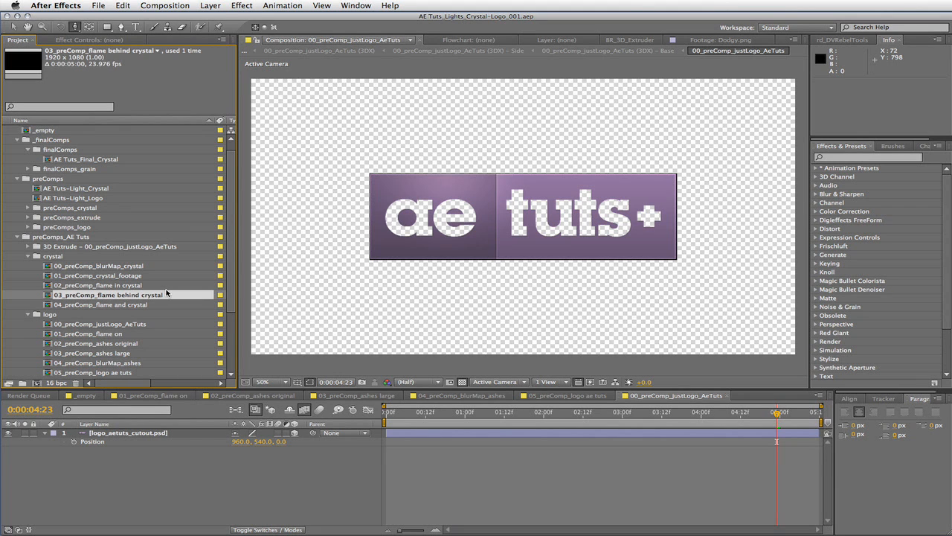
{"action": "key", "text": "super+d"}
{"action": "key", "text": "Return"}
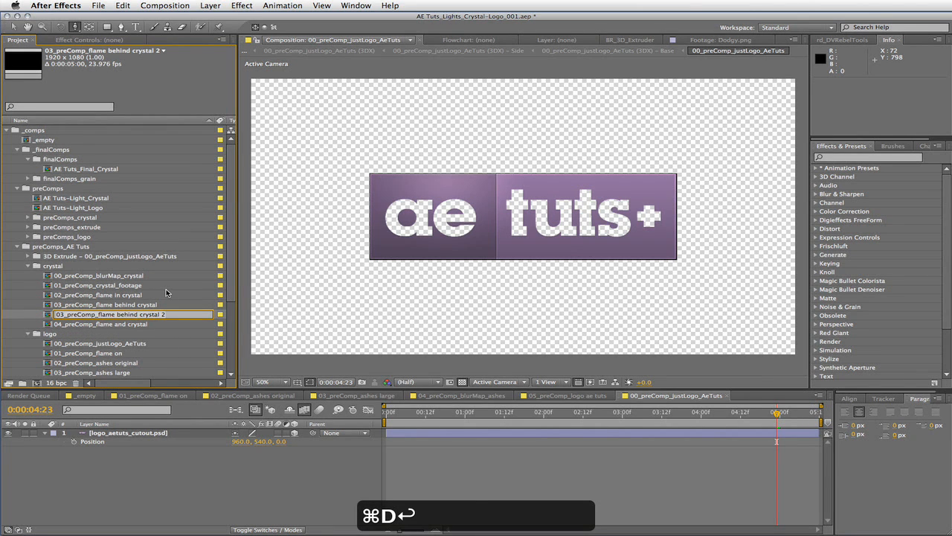
{"action": "type", "text": "06_preComp"}
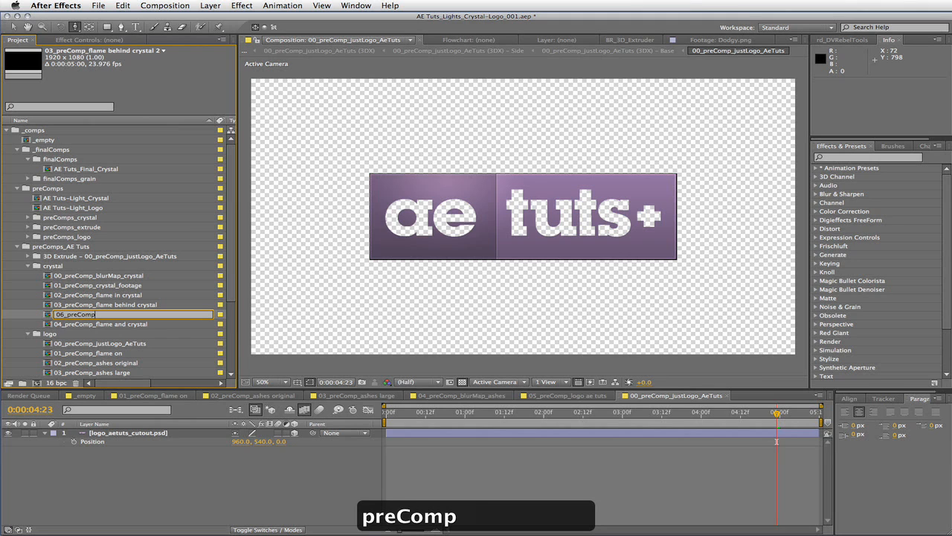
{"action": "type", "text": "_logo_b"}
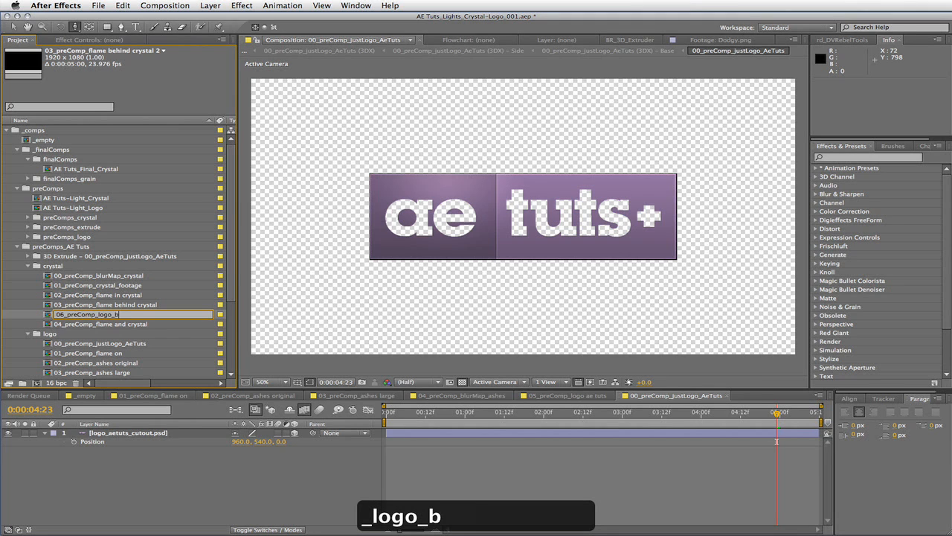
{"action": "type", "text": "kgrnd"}
{"action": "key", "text": "Return"}
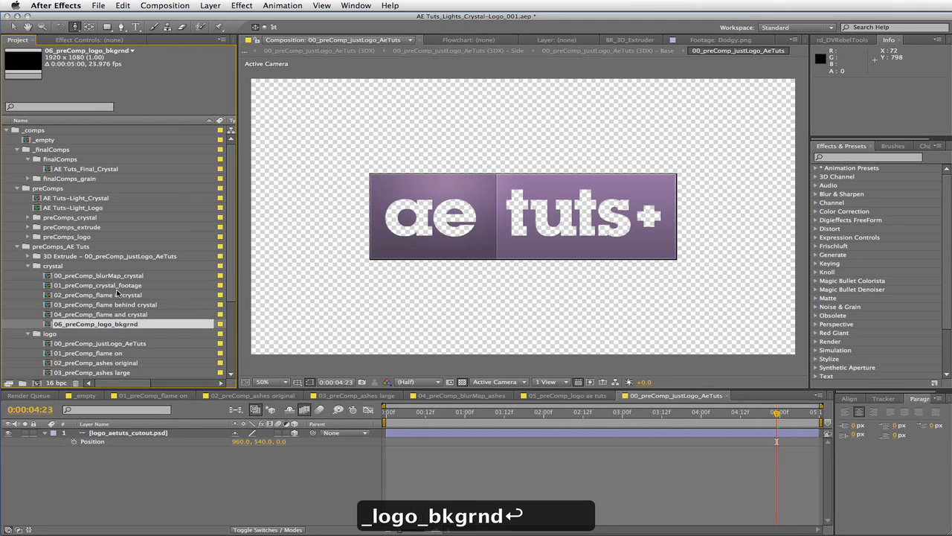
Move 06_preComp_logo_bkgrnd into the logo folder and open it.
{"action": "left_click_drag", "start_coordinate": [78, 328], "coordinate": [71, 334]}
{"action": "scroll", "coordinate": [15, 339], "scroll_direction": "down", "scroll_amount": 3}
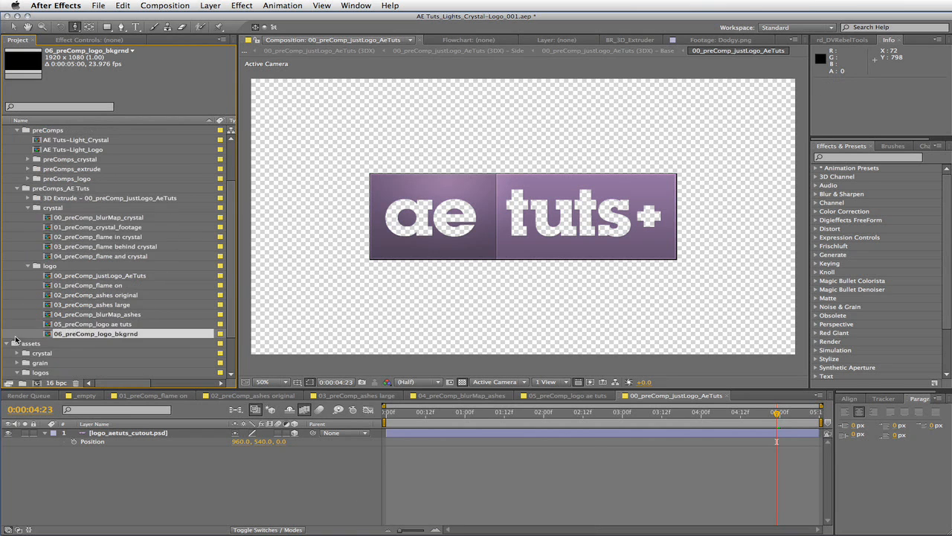
{"action": "double_click", "coordinate": [49, 335]}
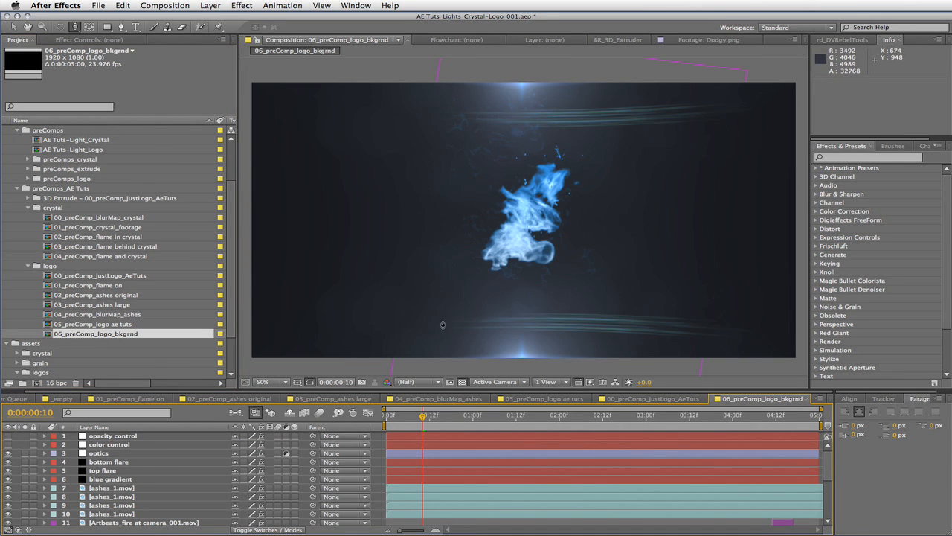
Delete all the ashes_1.mov and Artbeats_fire at camera_001.mov layers from 06_preComp_logo_bkgrnd.
{"action": "key", "text": "v"}
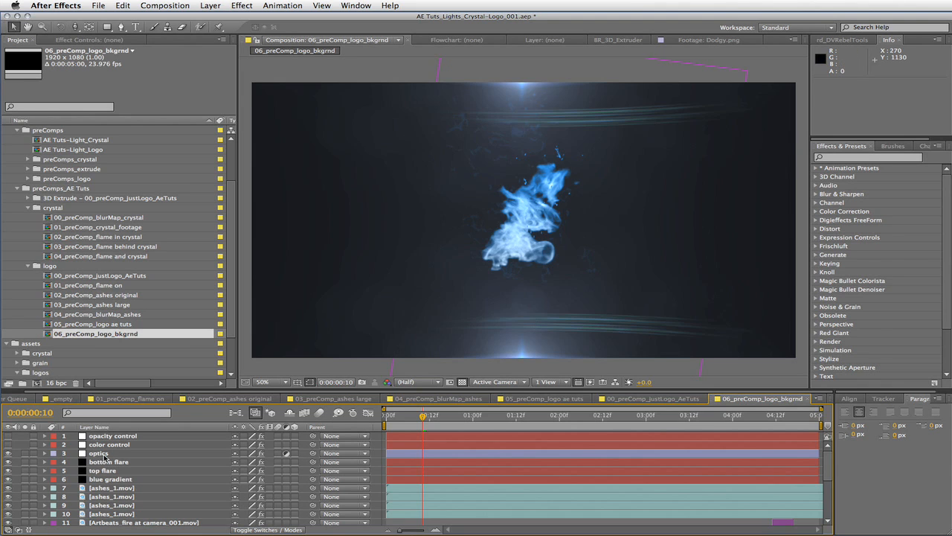
{"action": "left_click", "coordinate": [105, 494]}
{"action": "scroll", "coordinate": [112, 498], "scroll_direction": "down", "scroll_amount": 6}
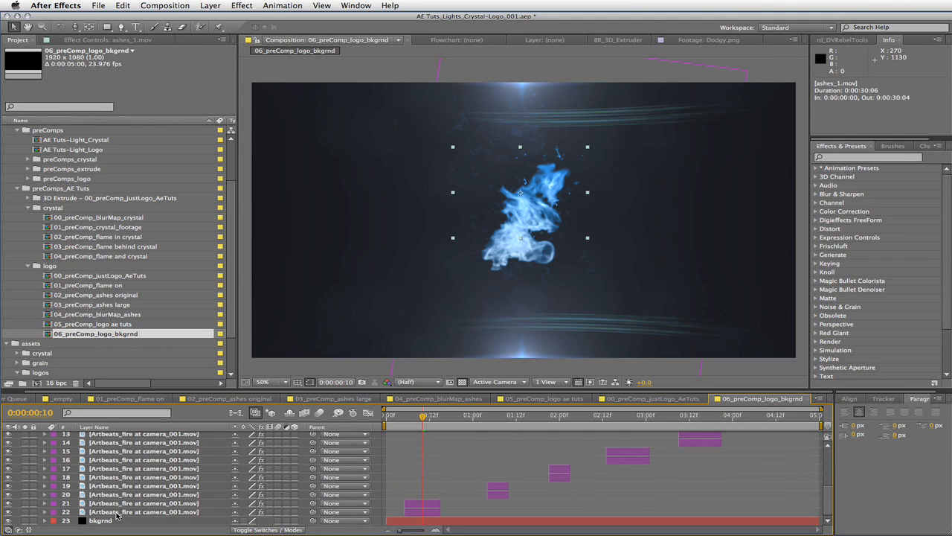
{"action": "left_click", "coordinate": [116, 512], "text": "shift"}
{"action": "key", "text": "BackSpace"}
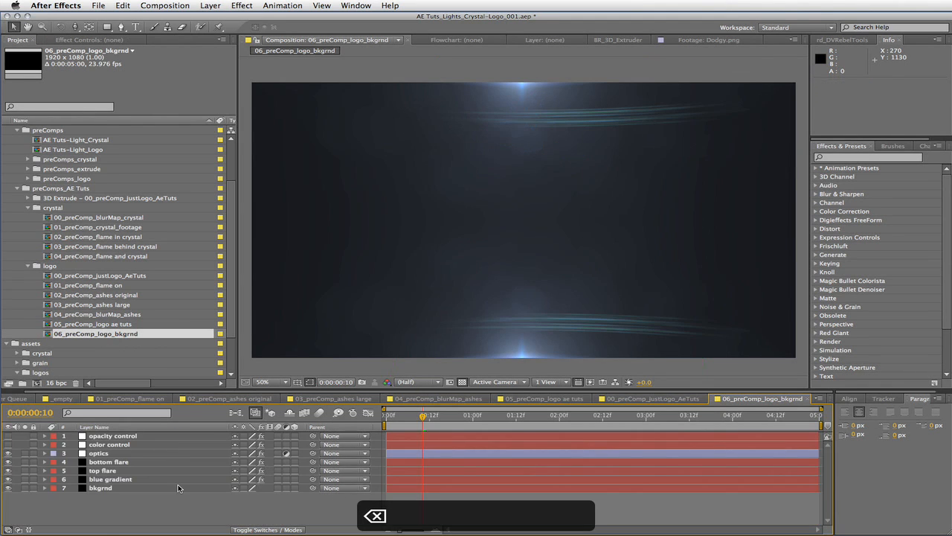
Reveal the opacity control layer's expression and set the duration of 06_preComp_logo_bkgrnd to 0:00:05:12.
{"action": "left_click", "coordinate": [125, 435]}
{"action": "key", "text": "u"}
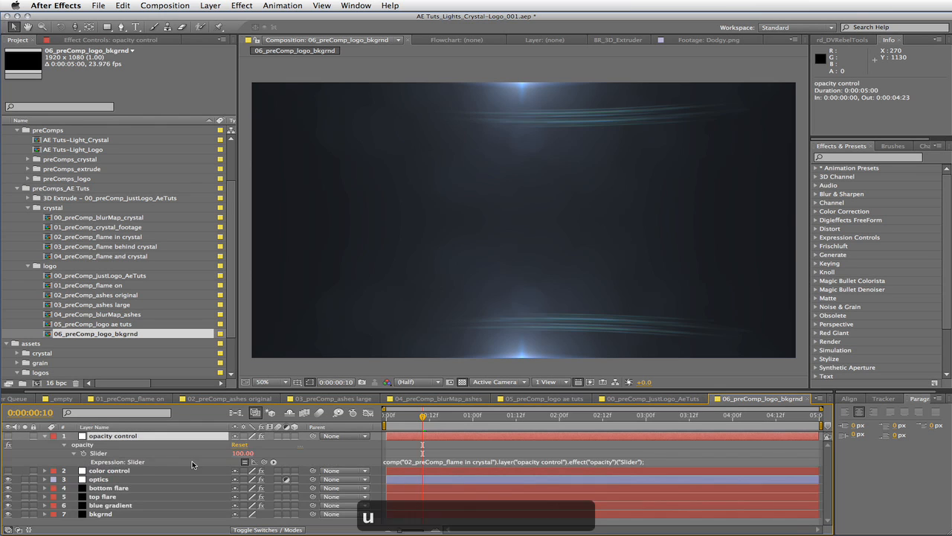
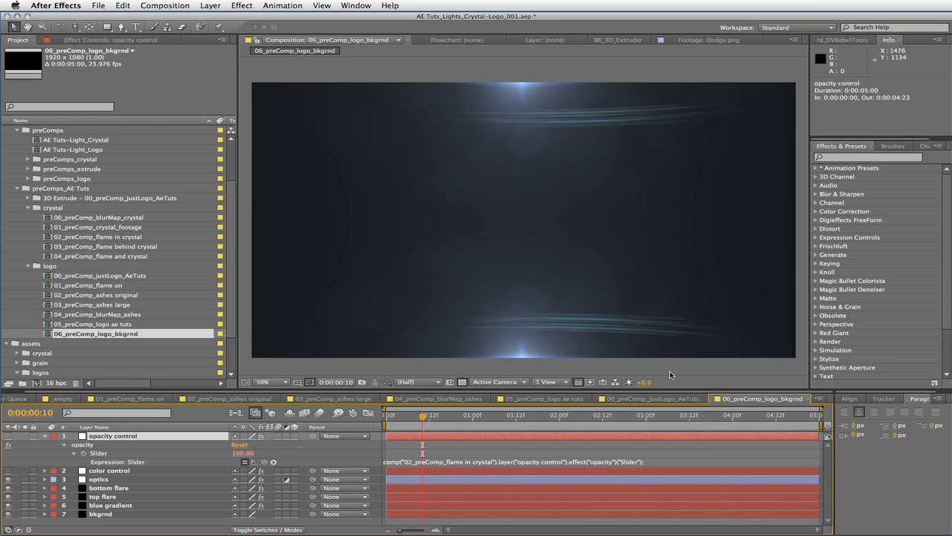
{"action": "left_click", "coordinate": [818, 398]}
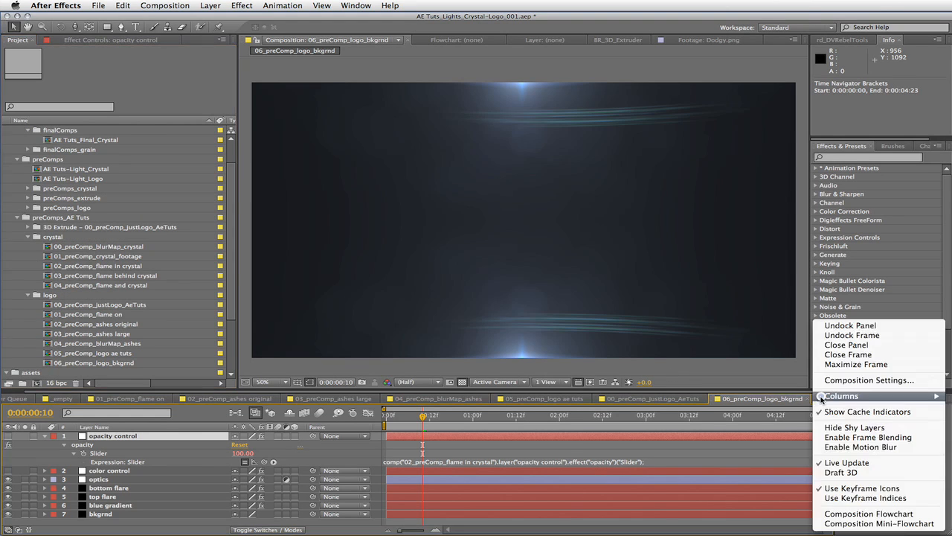
{"action": "left_click", "coordinate": [841, 380]}
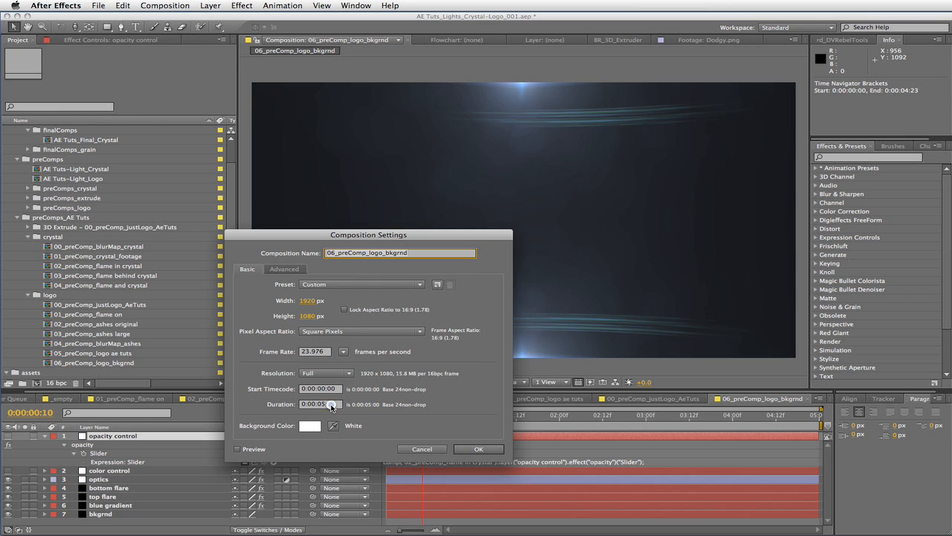
{"action": "left_click_drag", "start_coordinate": [326, 405], "coordinate": [337, 406]}
{"action": "type", "text": "12"}
{"action": "key", "text": "Return"}
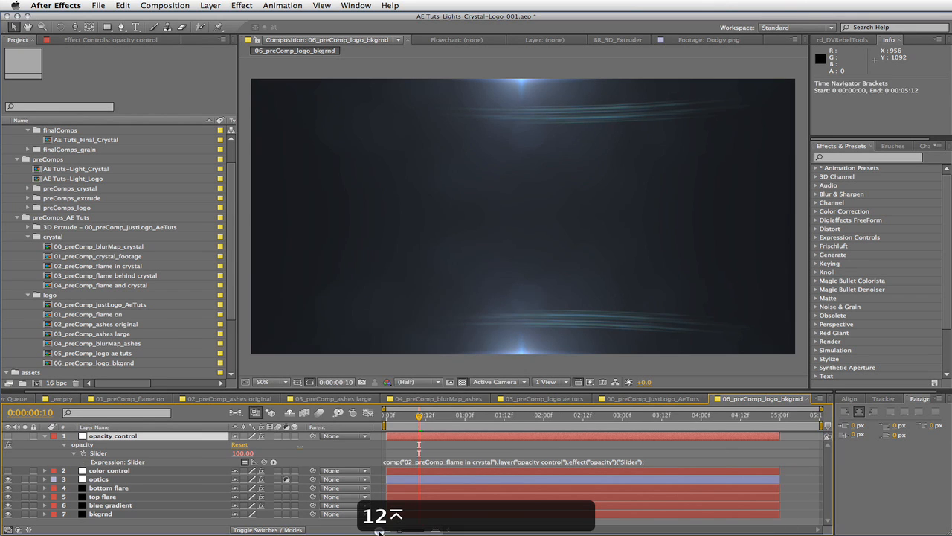
Extend all layers of 06_preComp_logo_bkgrnd to the last frame of the composition and collapse the opacity control layer.
{"action": "key", "text": "End"}
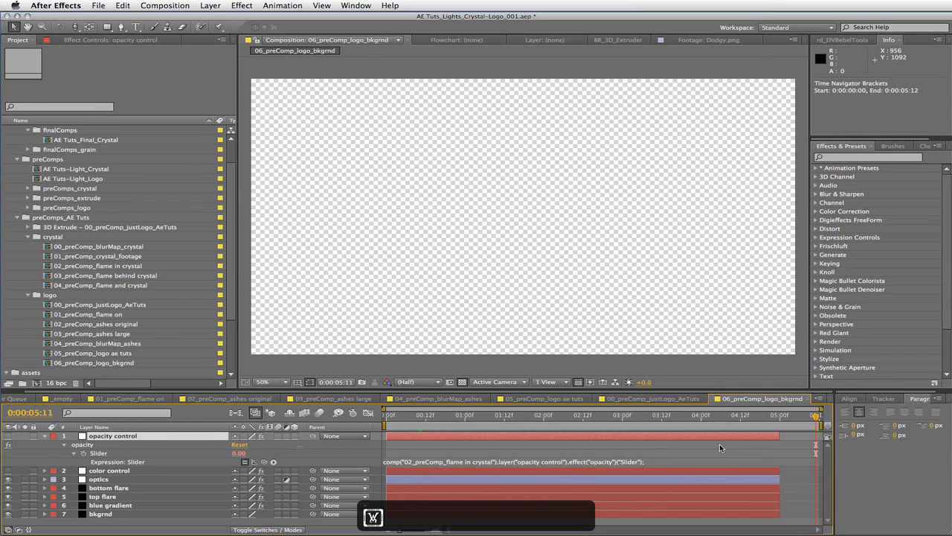
{"action": "key", "text": "super+a"}
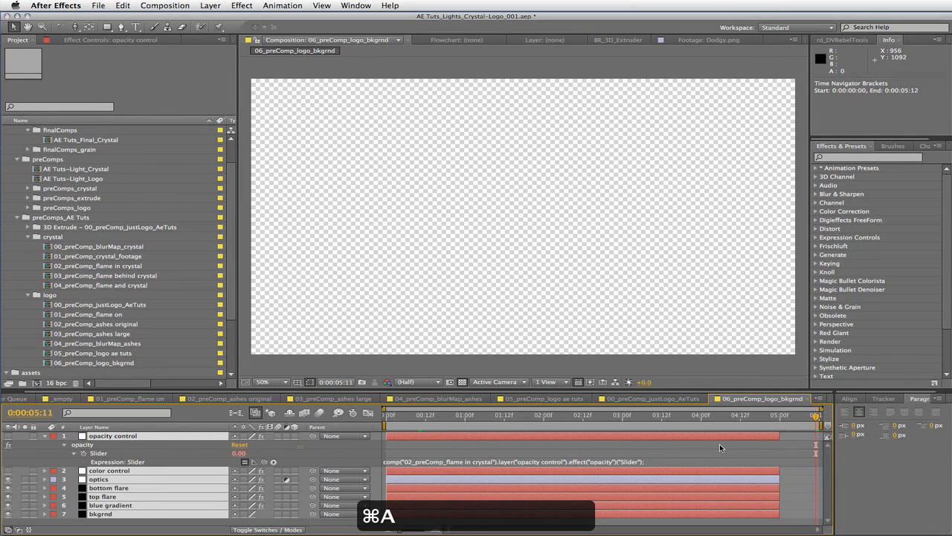
{"action": "key", "text": "alt+bracketright"}
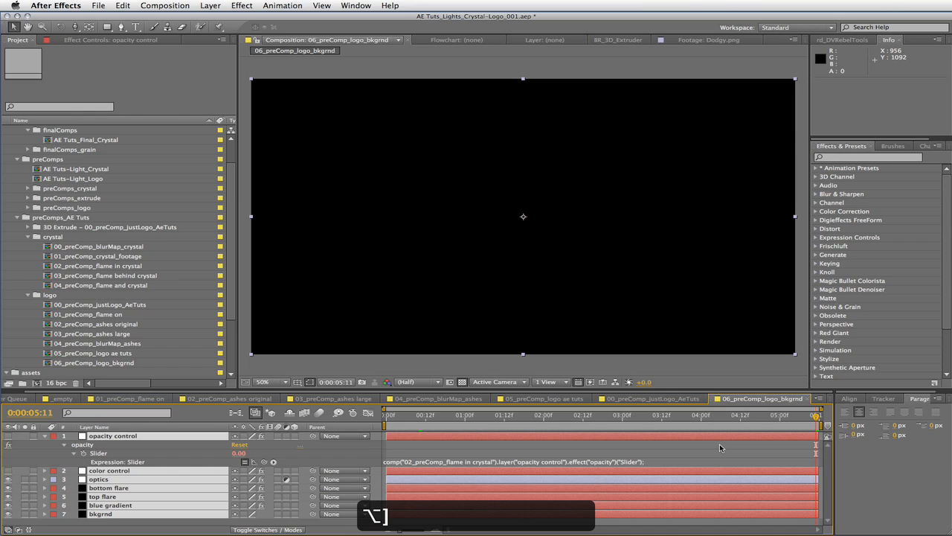
{"action": "left_click", "coordinate": [45, 436]}
{"action": "left_click", "coordinate": [362, 509]}
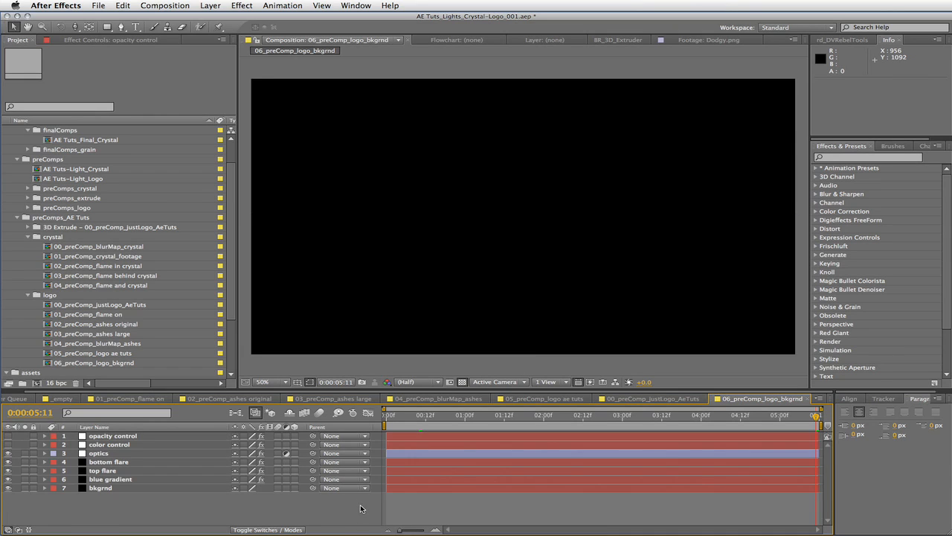
Duplicate 06_preComp_logo_bkgrnd, rename the copy 07_preComp_logo and glam, and open it.
{"action": "left_click", "coordinate": [129, 363]}
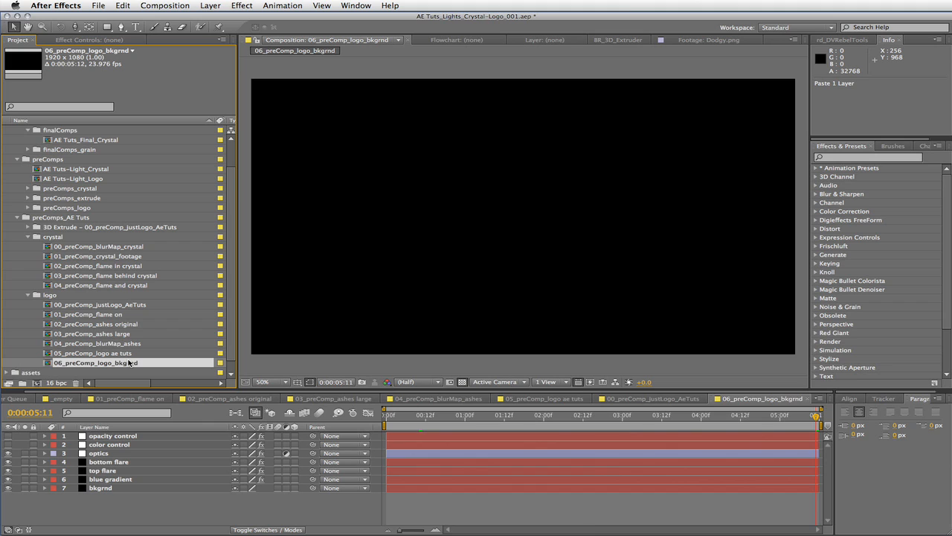
{"action": "key", "text": "super+d"}
{"action": "key", "text": "Return"}
{"action": "type", "text": "07"}
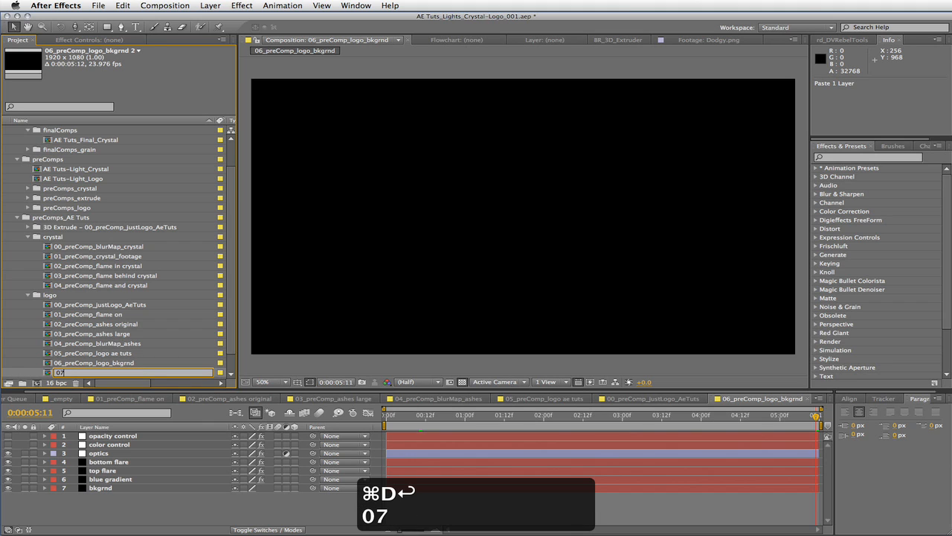
{"action": "type", "text": "_preComp"}
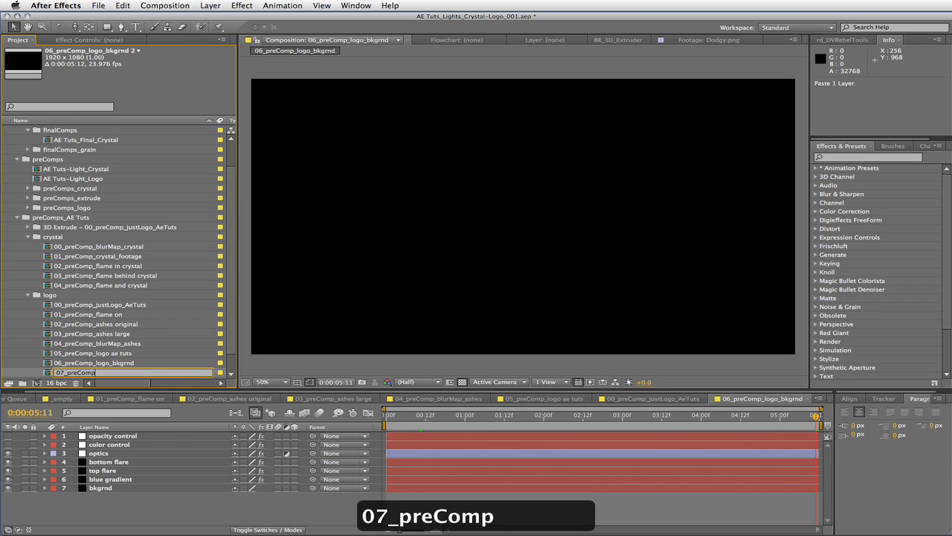
{"action": "type", "text": "_logo and glam"}
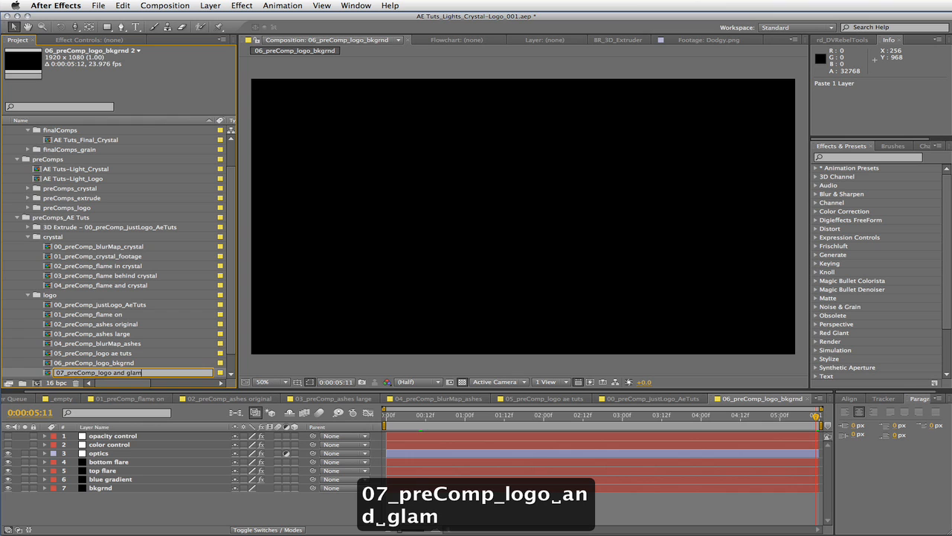
{"action": "key", "text": "BackSpace"}
{"action": "key", "text": "BackSpace"}
{"action": "key", "text": "BackSpace"}
{"action": "key", "text": "BackSpace"}
{"action": "type", "text": "glam"}
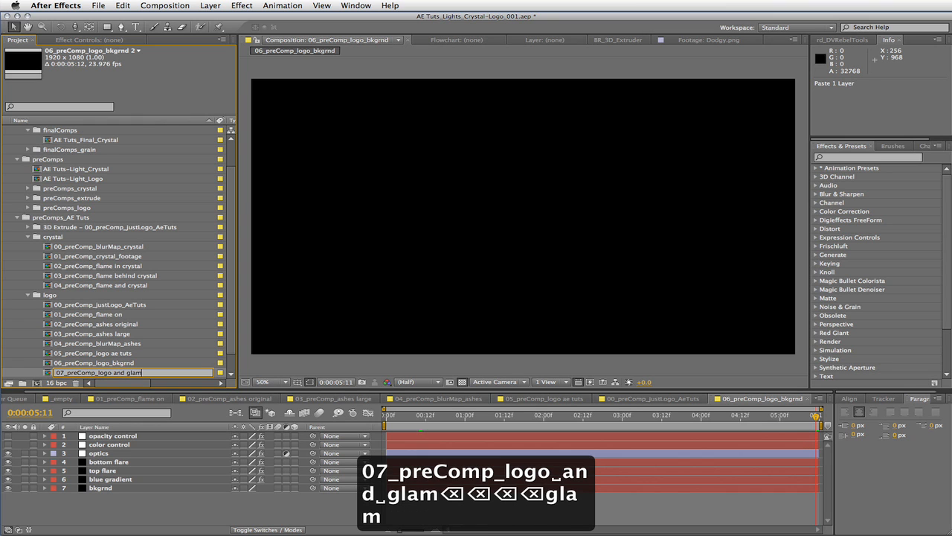
{"action": "key", "text": "Return"}
{"action": "key", "text": "Return"}
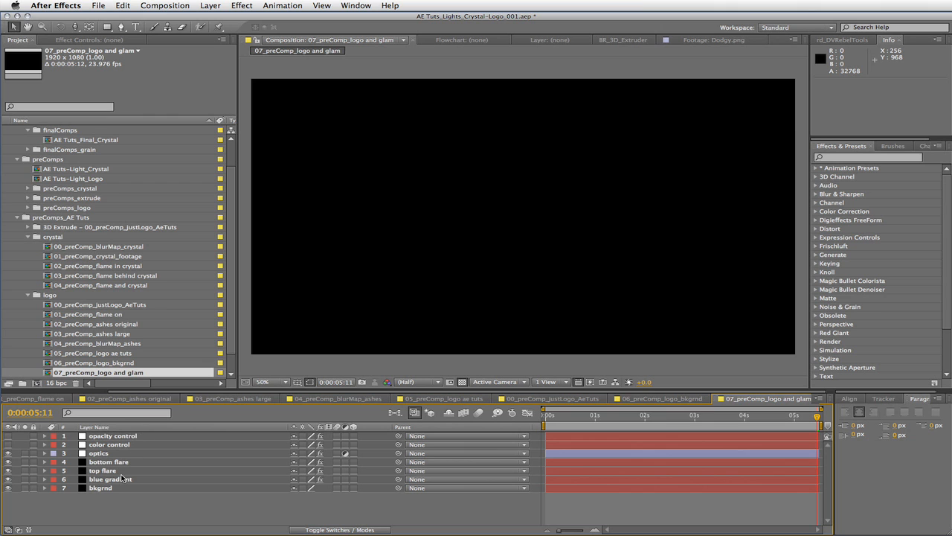
Replace the optics, flare, blue gradient and bkgrnd layers with 06_preComp_logo_bkgrnd and, above it, 05_preComp_logo ae tuts.
{"action": "left_click_drag", "start_coordinate": [125, 495], "coordinate": [114, 456]}
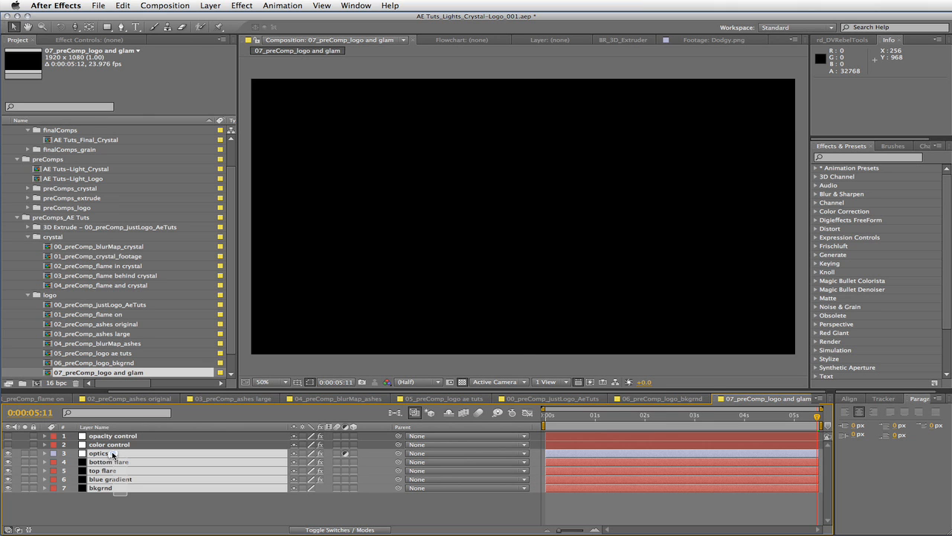
{"action": "key", "text": "BackSpace"}
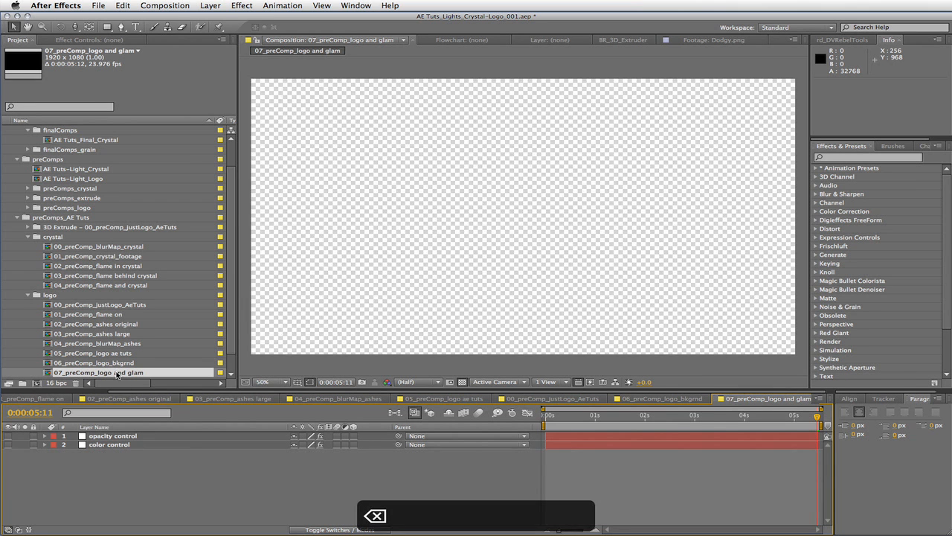
{"action": "left_click_drag", "start_coordinate": [117, 364], "coordinate": [130, 476]}
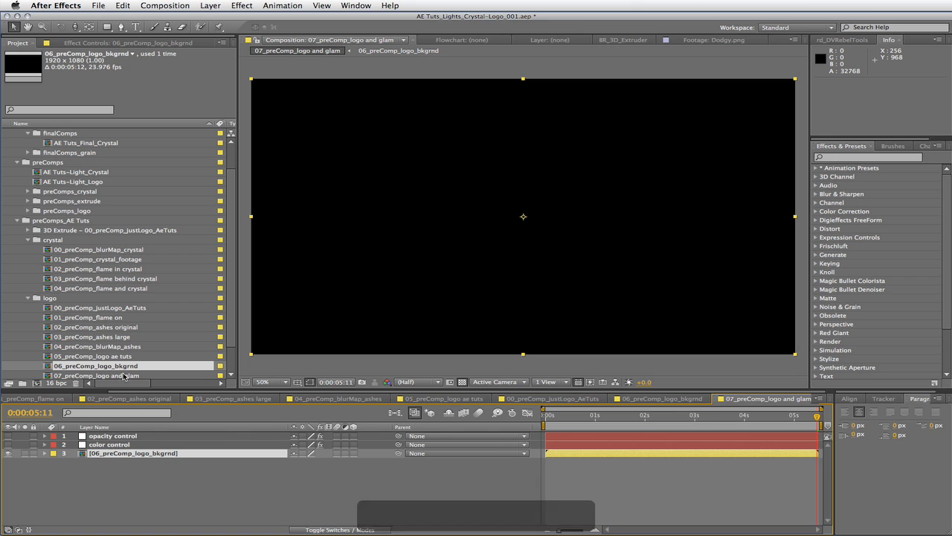
{"action": "left_click_drag", "start_coordinate": [115, 357], "coordinate": [147, 455]}
{"action": "key", "text": "Home"}
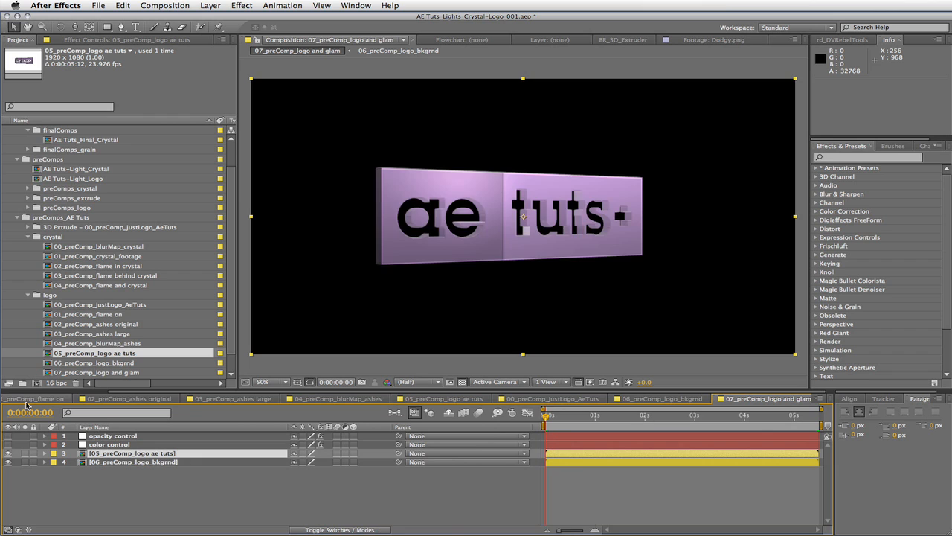
Copy the lowest Artbeats_fire at camera_001.mov layer from 01_preComp_flame on into 07_preComp_logo and glam, above the logo layer.
{"action": "left_click", "coordinate": [26, 400]}
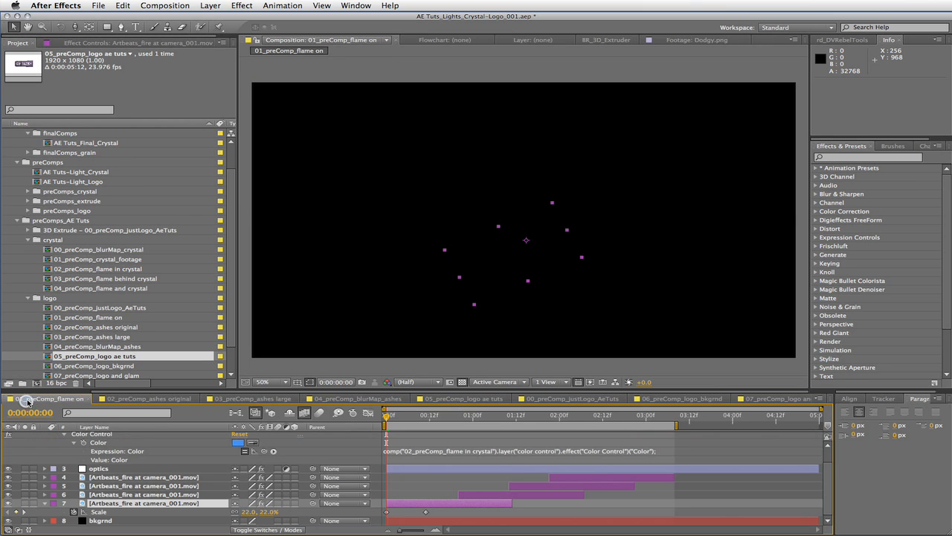
{"action": "left_click", "coordinate": [141, 505]}
{"action": "key", "text": "super+c"}
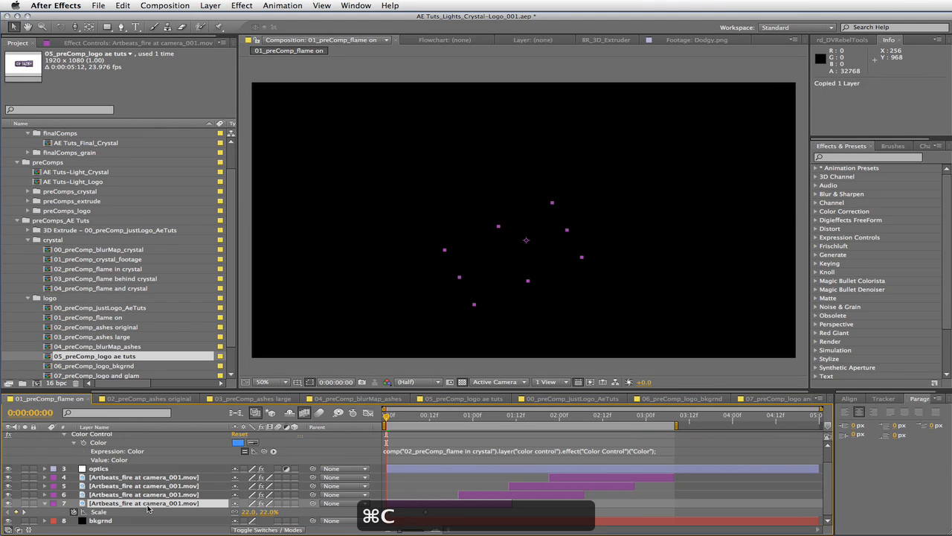
{"action": "left_click", "coordinate": [773, 400]}
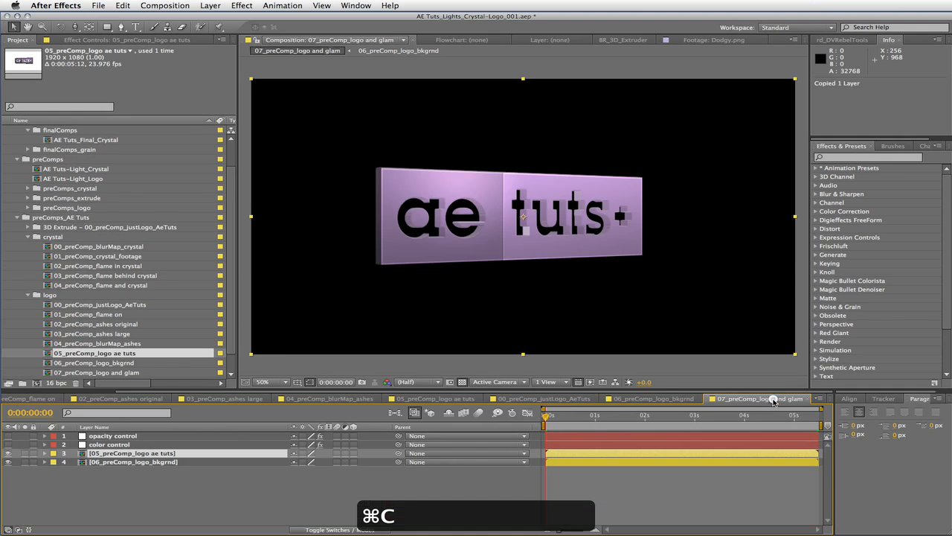
{"action": "key", "text": "super+v"}
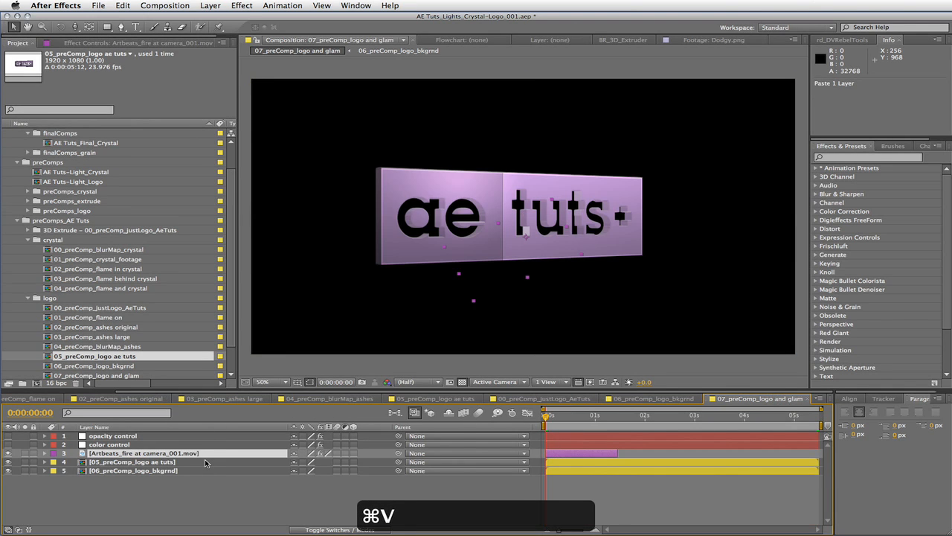
Add ashes_1.mov from the stock apple motion assets to 07_preComp_logo and glam, directly above the fire layer.
{"action": "scroll", "coordinate": [10, 326], "scroll_direction": "down", "scroll_amount": 2}
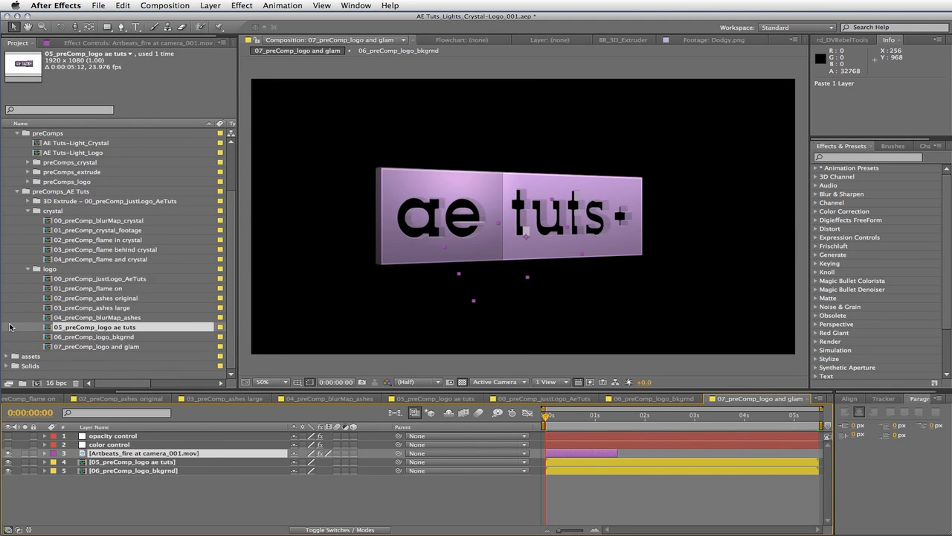
{"action": "left_click", "coordinate": [7, 356]}
{"action": "scroll", "coordinate": [15, 350], "scroll_direction": "down", "scroll_amount": 2}
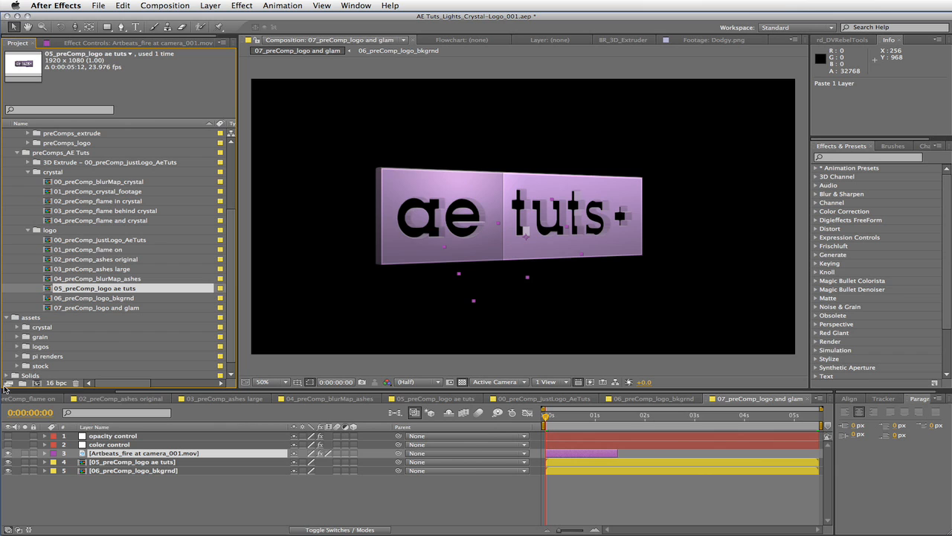
{"action": "left_click", "coordinate": [17, 366]}
{"action": "scroll", "coordinate": [16, 366], "scroll_direction": "down", "scroll_amount": 2}
{"action": "left_click", "coordinate": [28, 346]}
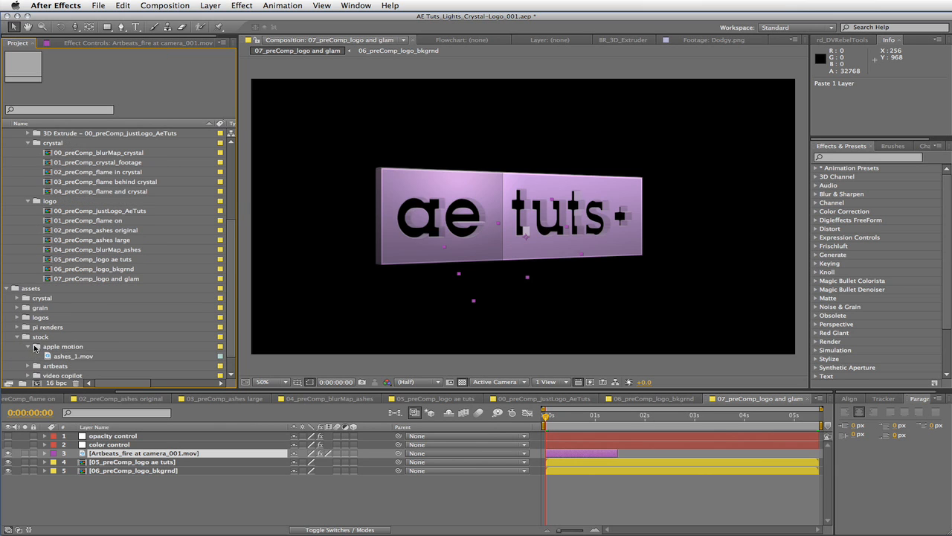
{"action": "left_click", "coordinate": [49, 357]}
{"action": "left_click_drag", "start_coordinate": [49, 356], "coordinate": [91, 462]}
{"action": "left_click_drag", "start_coordinate": [91, 451], "coordinate": [92, 452]}
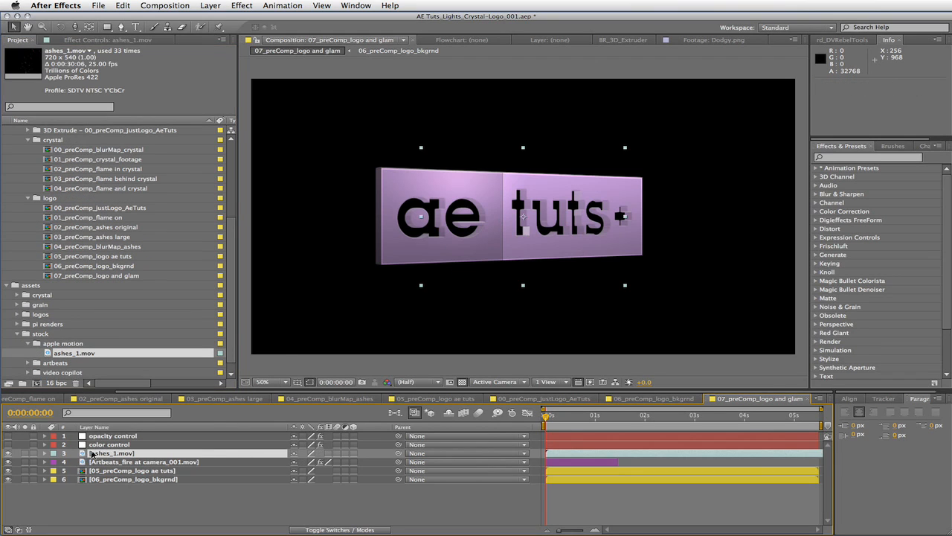
Set the ashes_1.mov layer's blending mode to Add and move the ashes over the upper part of the logo's ae half.
{"action": "left_click", "coordinate": [317, 528]}
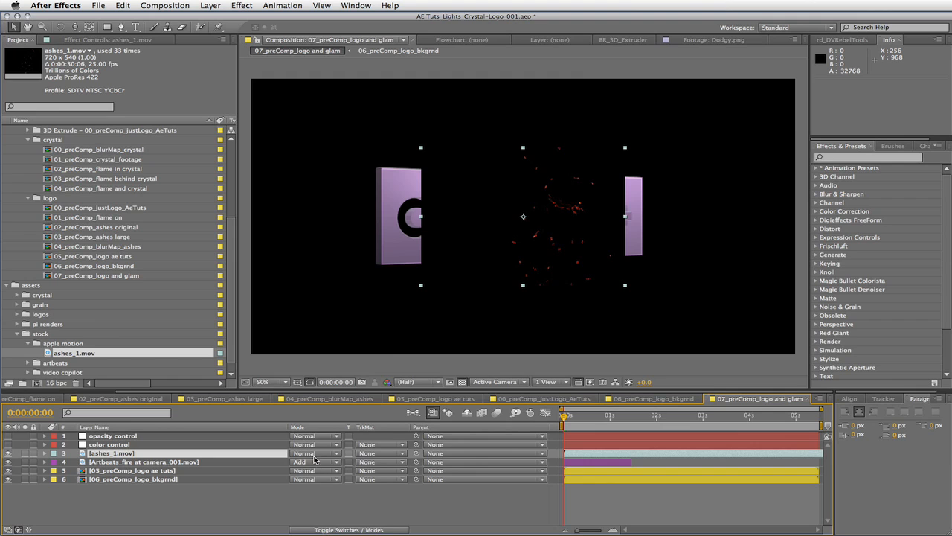
{"action": "left_click", "coordinate": [314, 455]}
{"action": "left_click", "coordinate": [351, 222]}
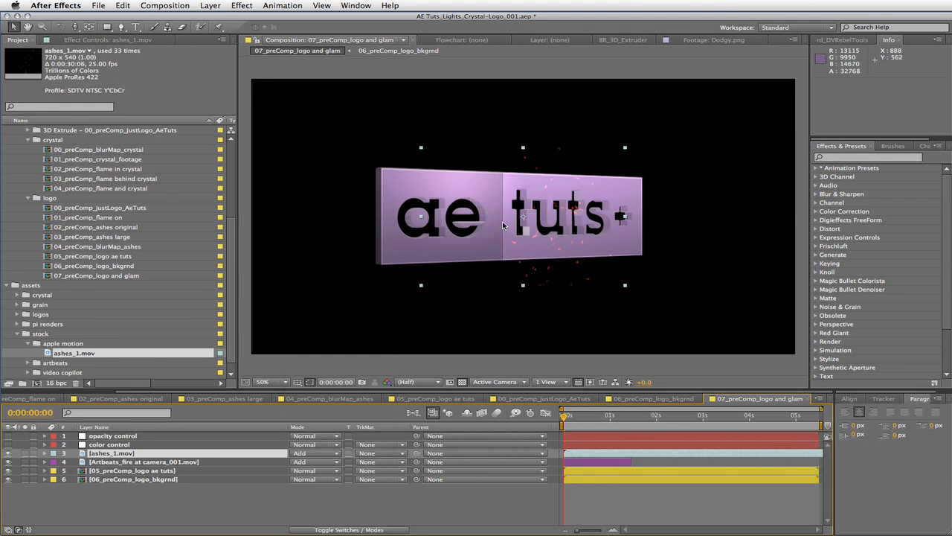
Copy the Tritone effect from the Artbeats_fire at camera_001.mov layer to the ashes_1.mov layer.
{"action": "left_click", "coordinate": [137, 462]}
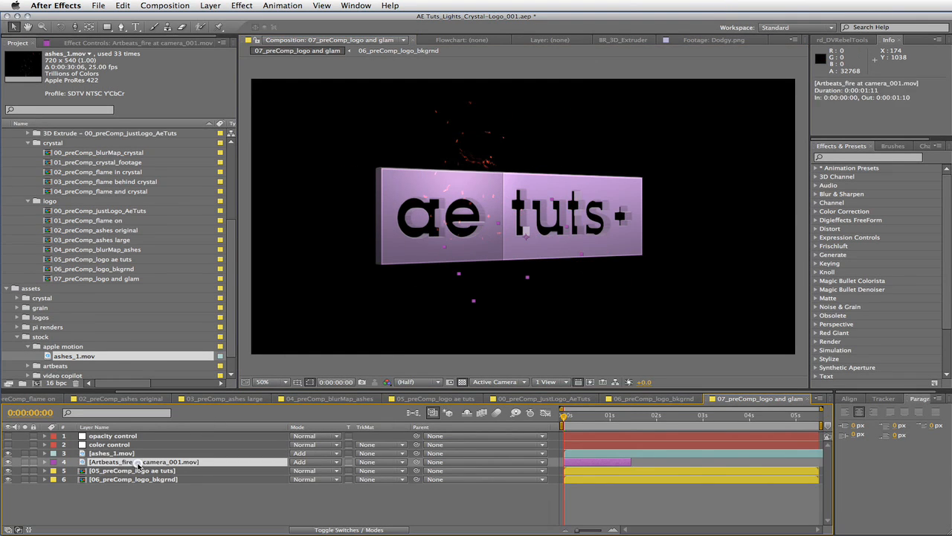
{"action": "left_click", "coordinate": [103, 44]}
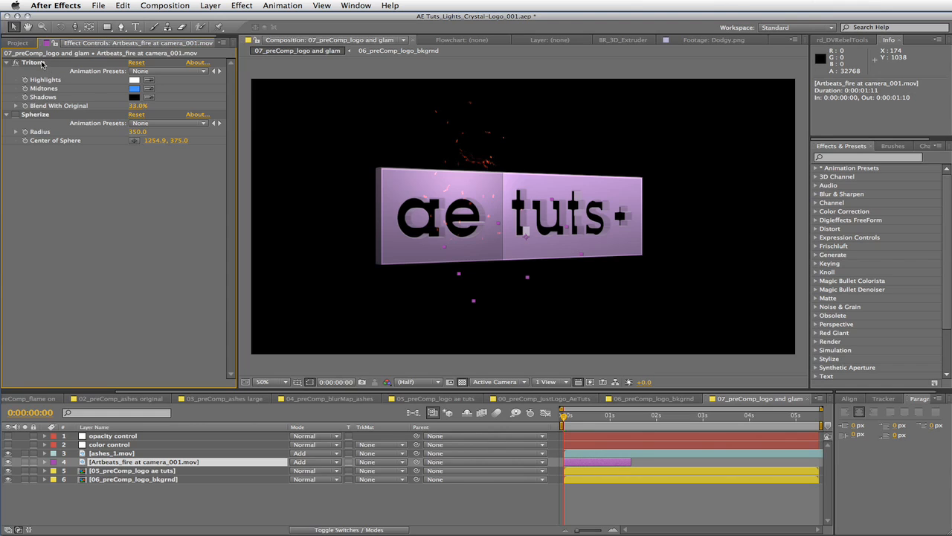
{"action": "key", "text": "super+c"}
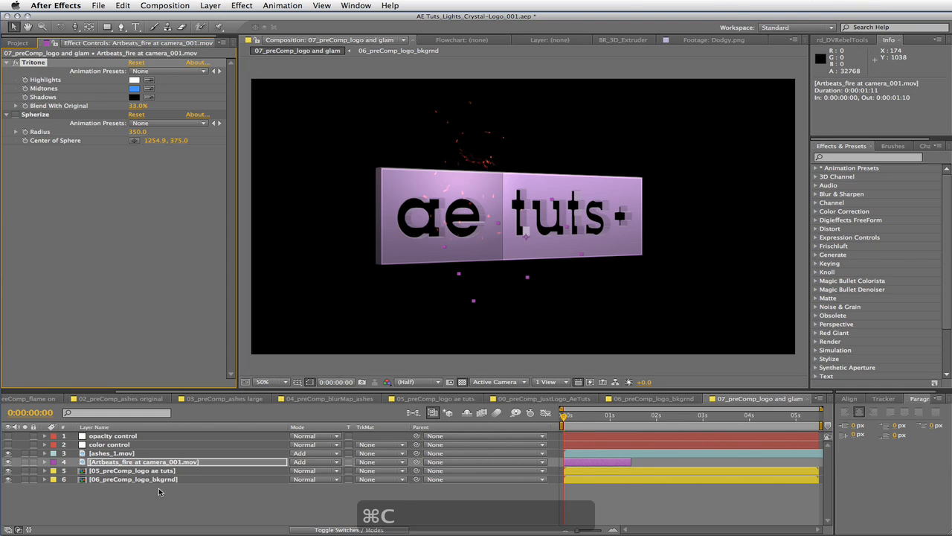
{"action": "left_click", "coordinate": [119, 454]}
{"action": "key", "text": "super+v"}
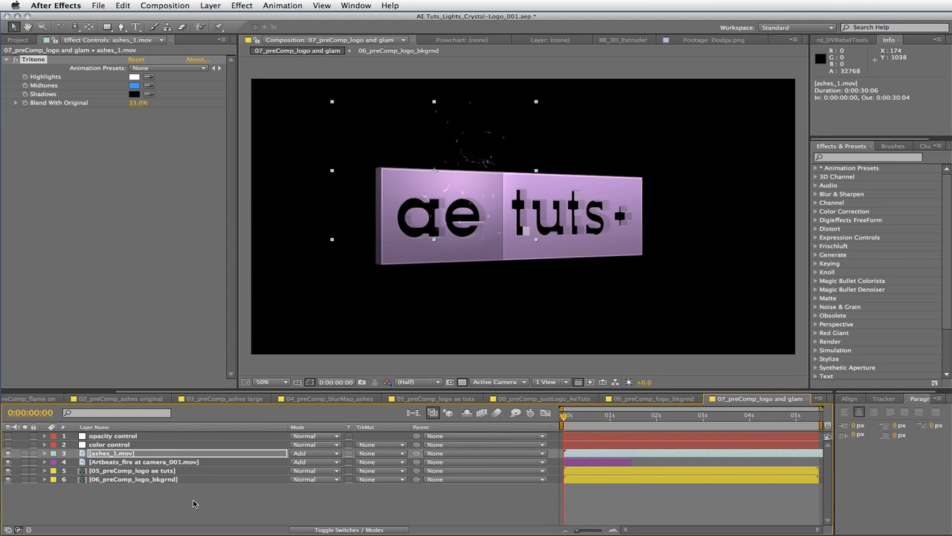
Shift the Artbeats_fire at camera_001.mov layer in time so that it starts at 0:00:00:02.
{"action": "left_click", "coordinate": [191, 462]}
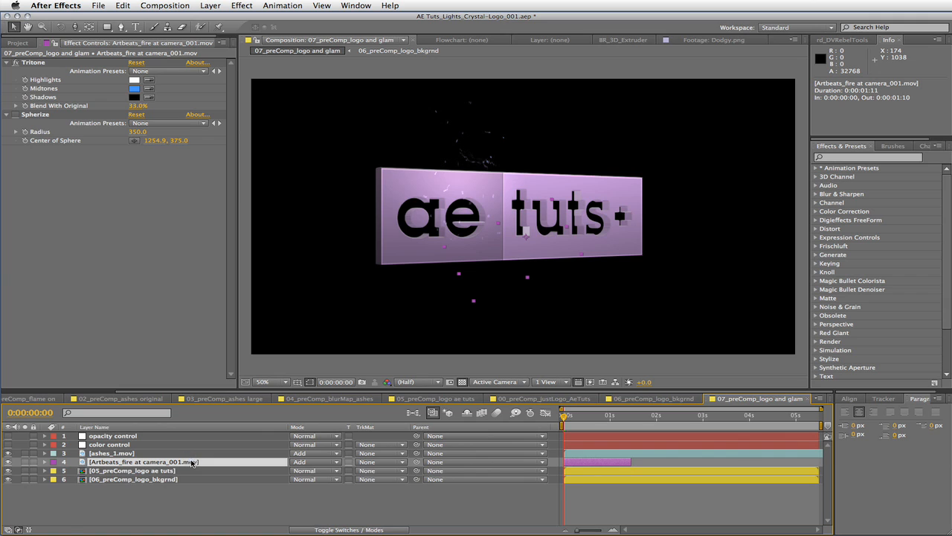
{"action": "key", "text": "u"}
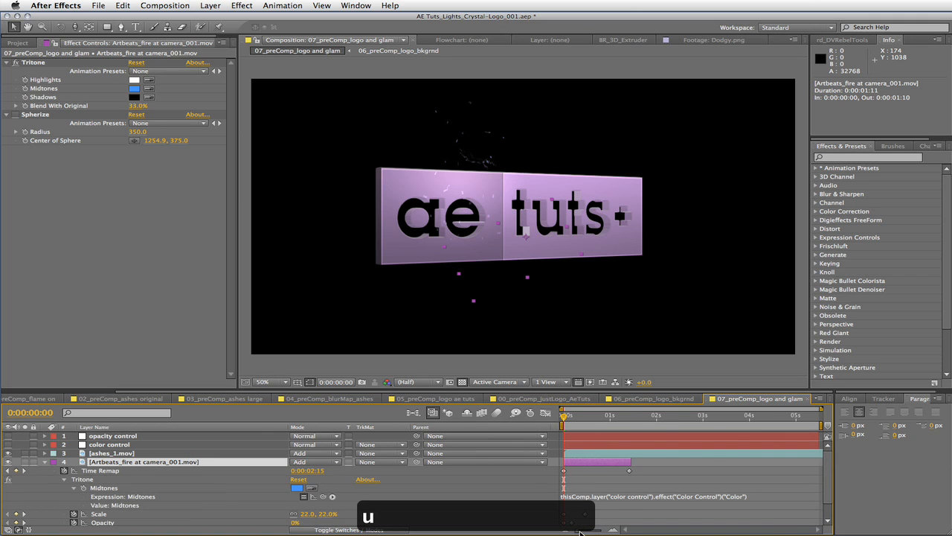
{"action": "left_click_drag", "start_coordinate": [580, 532], "coordinate": [590, 531]}
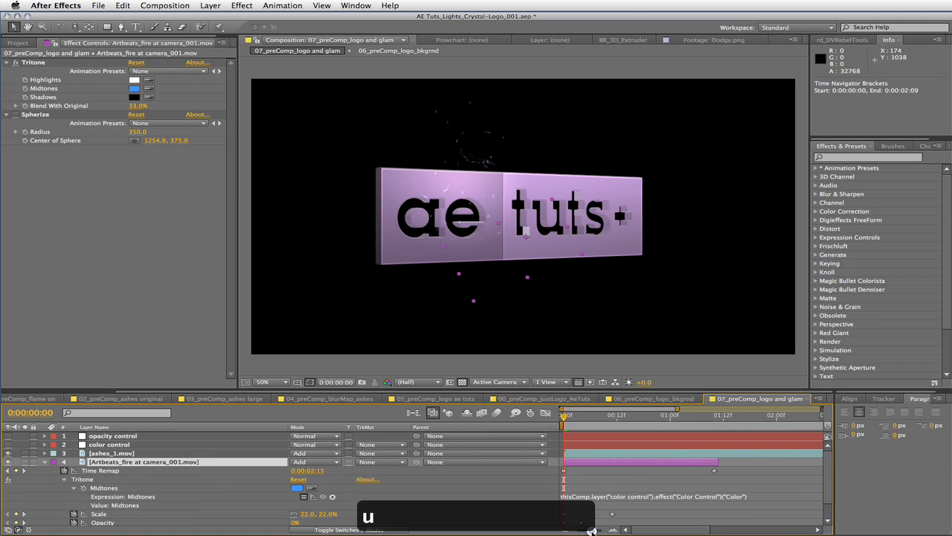
{"action": "left_click", "coordinate": [576, 415]}
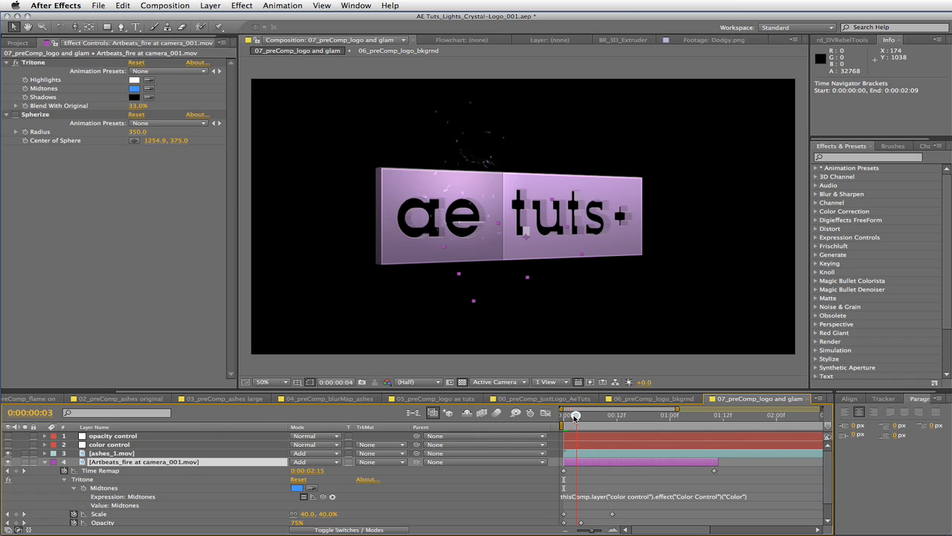
{"action": "left_click_drag", "start_coordinate": [575, 417], "coordinate": [571, 417]}
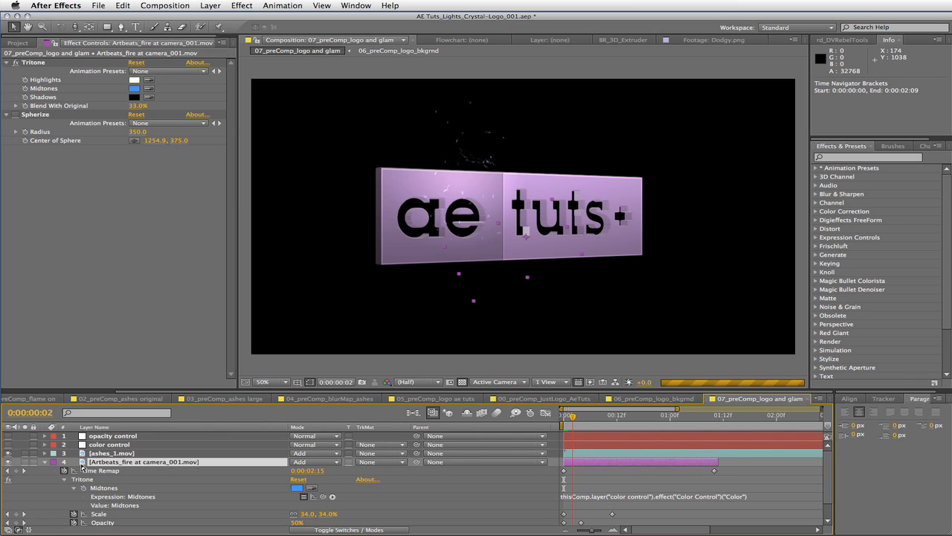
{"action": "left_click", "coordinate": [588, 462]}
{"action": "left_click_drag", "start_coordinate": [588, 463], "coordinate": [597, 463]}
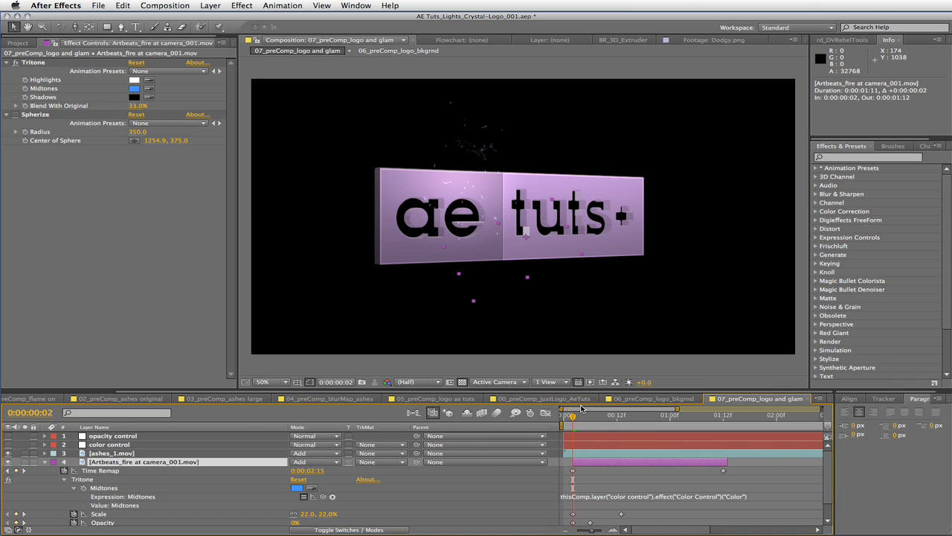
Move the fire layer's last Time Remap keyframe to 0:00:00:11 and trim the layer's end to that frame.
{"action": "key", "text": "ctrl+0"}
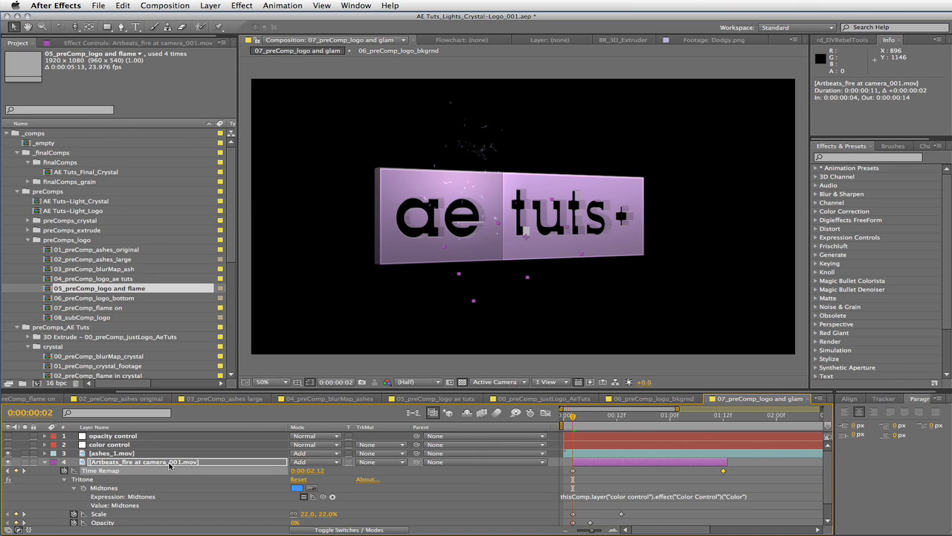
{"action": "left_click", "coordinate": [170, 462]}
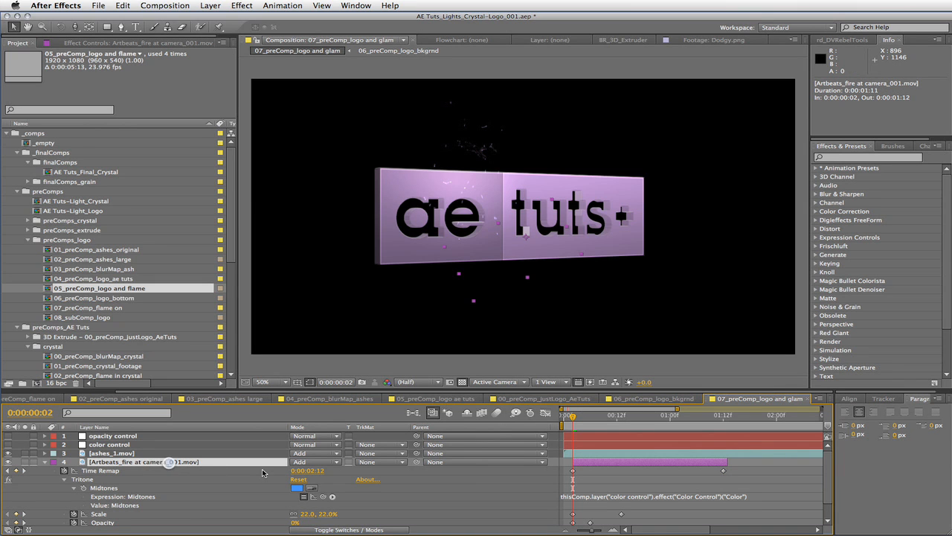
{"action": "left_click", "coordinate": [615, 419]}
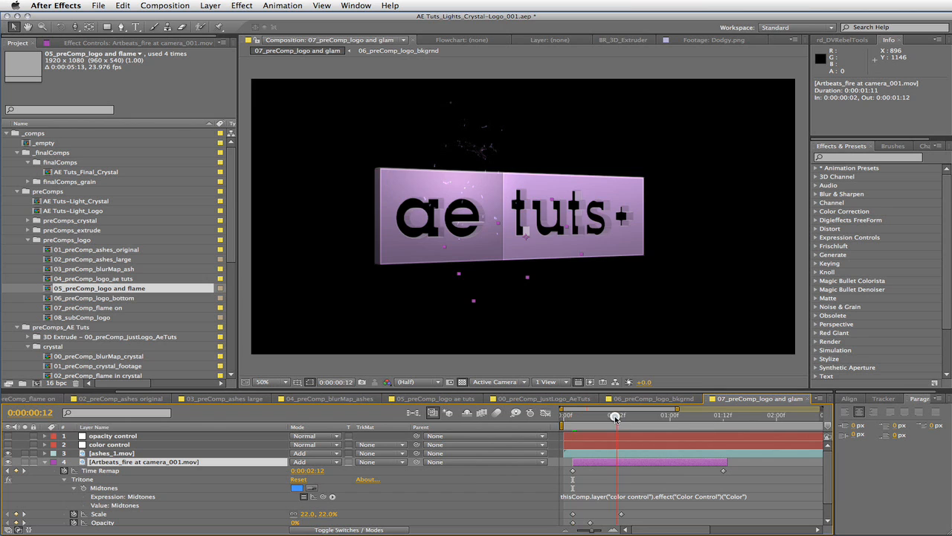
{"action": "key", "text": "Caps_Lock"}
{"action": "left_click_drag", "start_coordinate": [726, 473], "coordinate": [609, 474]}
{"action": "left_click_drag", "start_coordinate": [731, 463], "coordinate": [616, 462]}
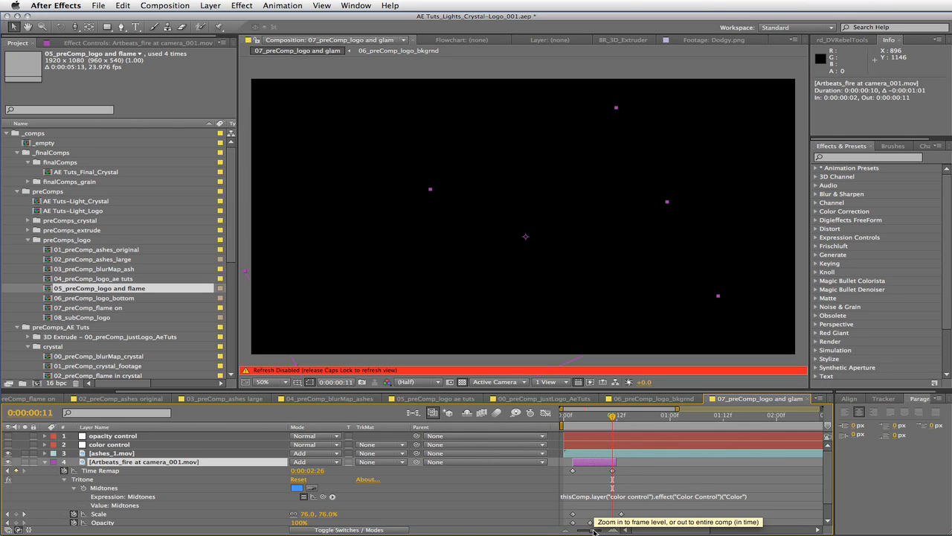
Move the fire layer's last Scale keyframe to 0:00:00:11 and check the flame at frames 4 and 6.
{"action": "left_click_drag", "start_coordinate": [591, 530], "coordinate": [602, 529]}
{"action": "scroll", "coordinate": [642, 497], "scroll_direction": "down", "scroll_amount": 2}
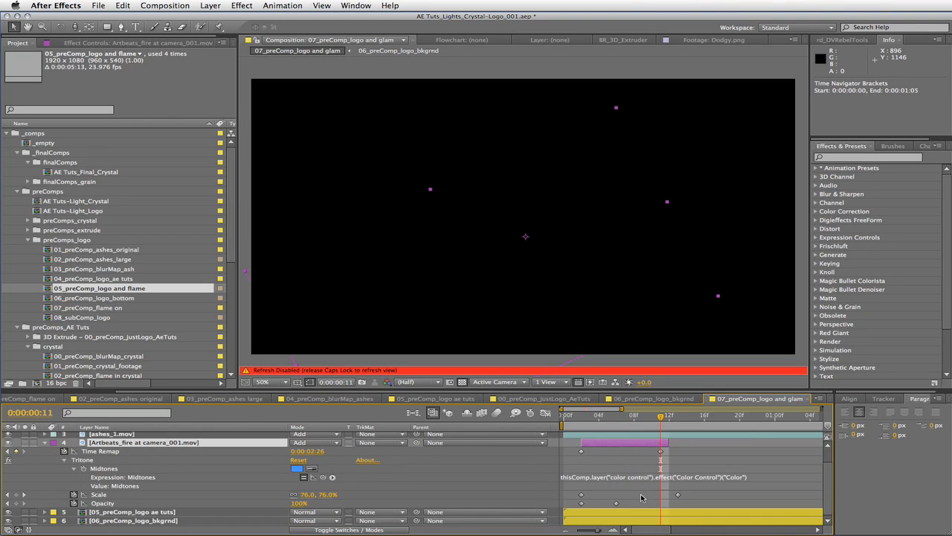
{"action": "left_click_drag", "start_coordinate": [679, 497], "coordinate": [660, 495]}
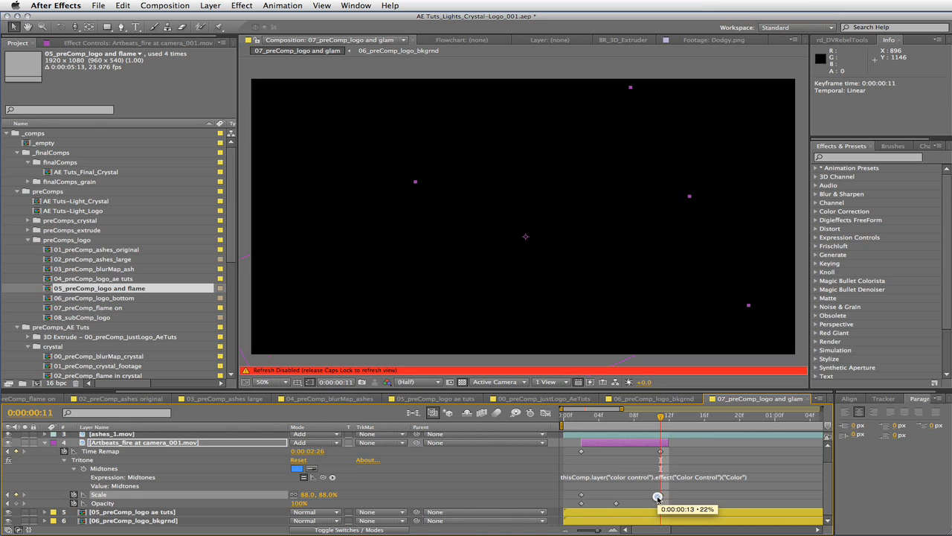
{"action": "left_click_drag", "start_coordinate": [582, 419], "coordinate": [600, 420]}
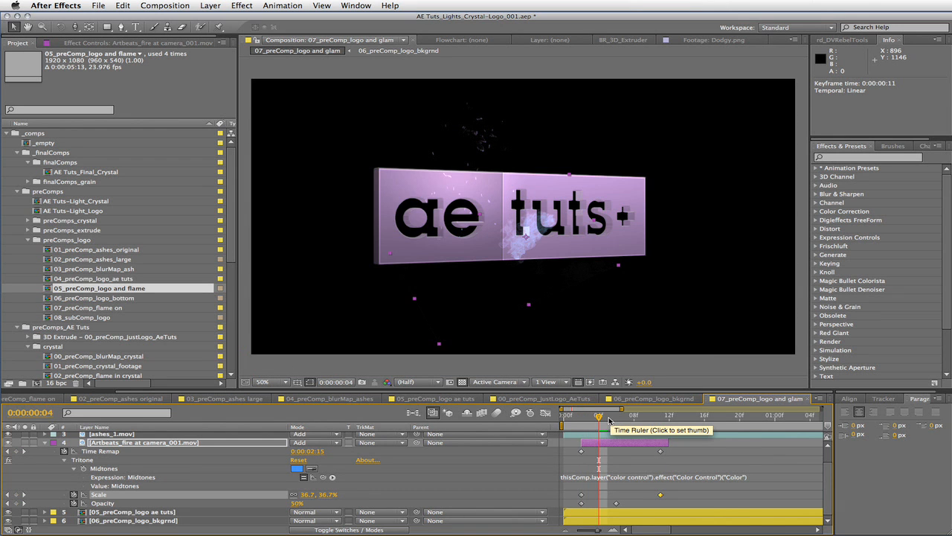
{"action": "left_click", "coordinate": [616, 421]}
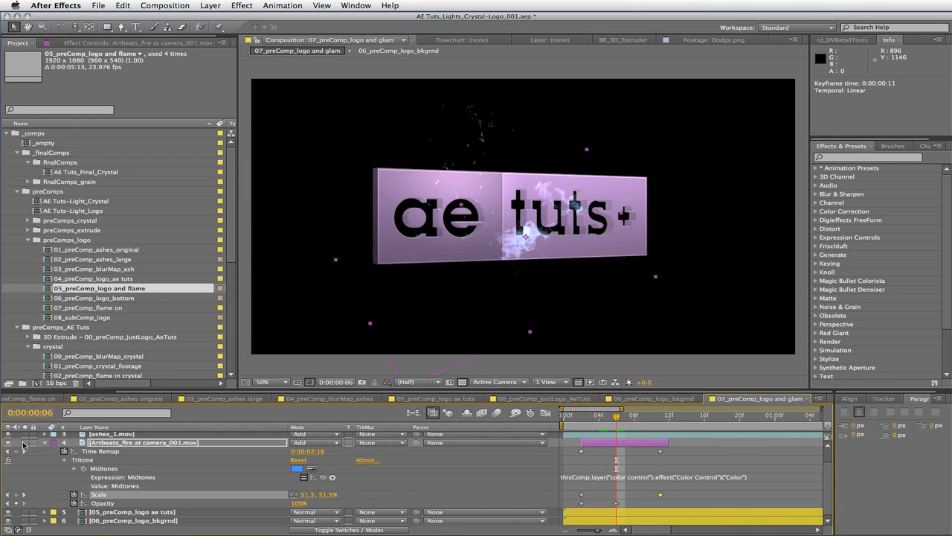
Solo the Artbeats_fire at camera_001.mov layer and set its rotation to -12°.
{"action": "left_click", "coordinate": [24, 443]}
{"action": "left_click_drag", "start_coordinate": [587, 416], "coordinate": [643, 417]}
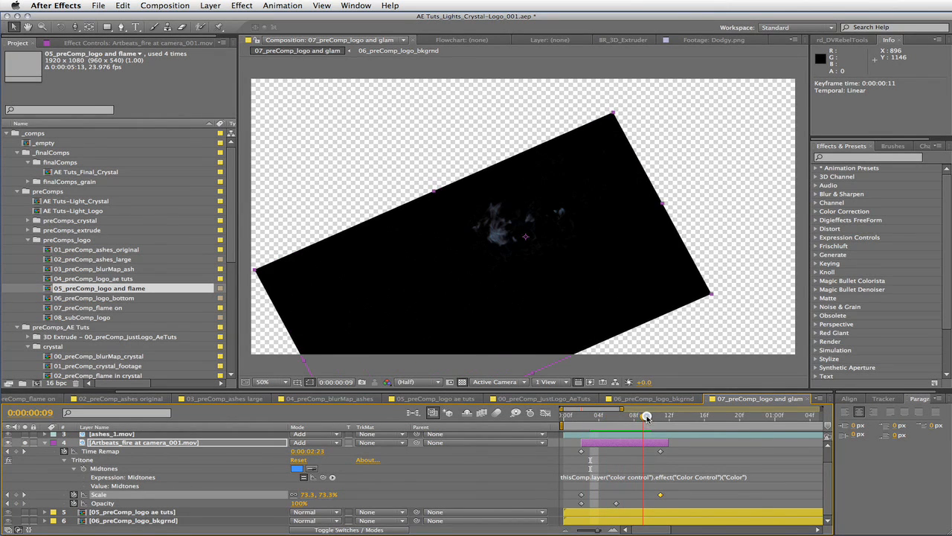
{"action": "left_click", "coordinate": [253, 446]}
{"action": "key", "text": "r"}
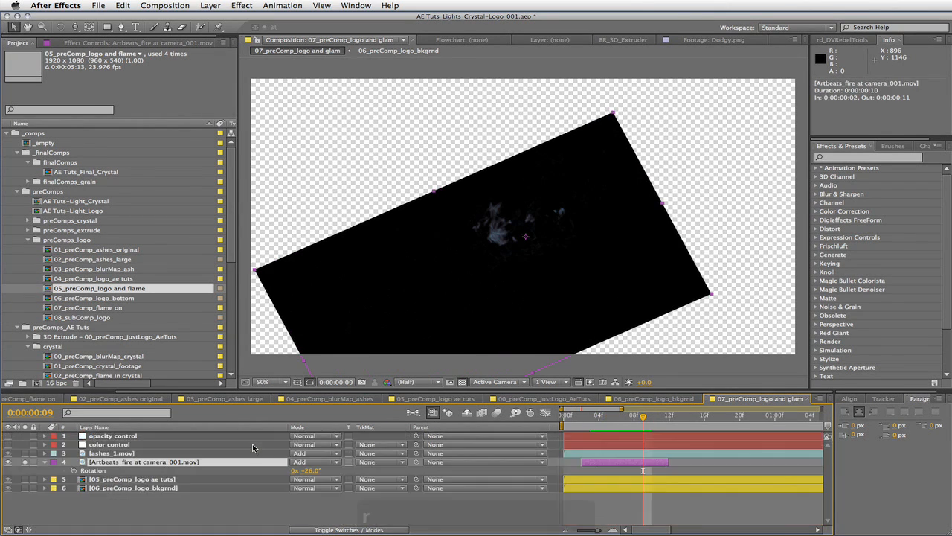
{"action": "left_click_drag", "start_coordinate": [308, 472], "coordinate": [330, 471]}
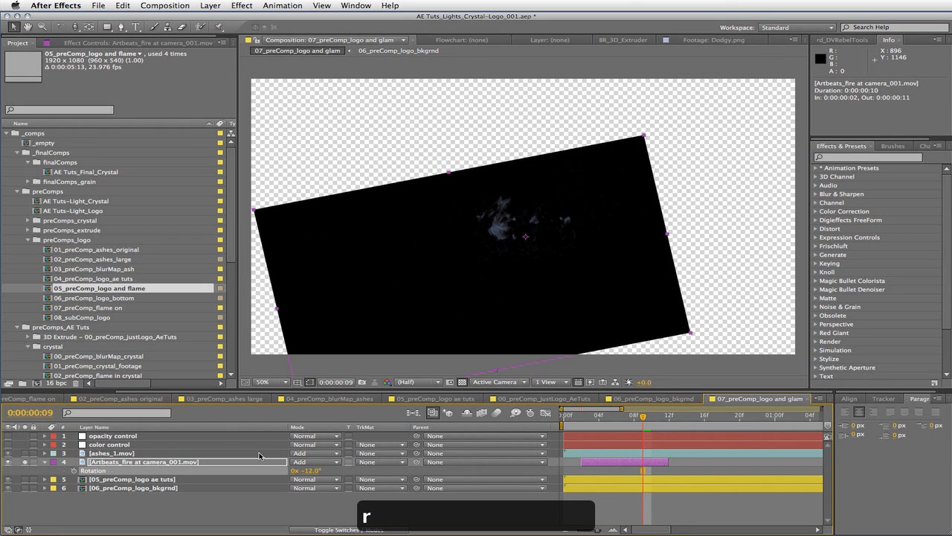
Raise both of the fire layer's Scale keyframes together, bringing the one at 0:00:00:02 to 50%, and turn off the layer's solo.
{"action": "key", "text": "s"}
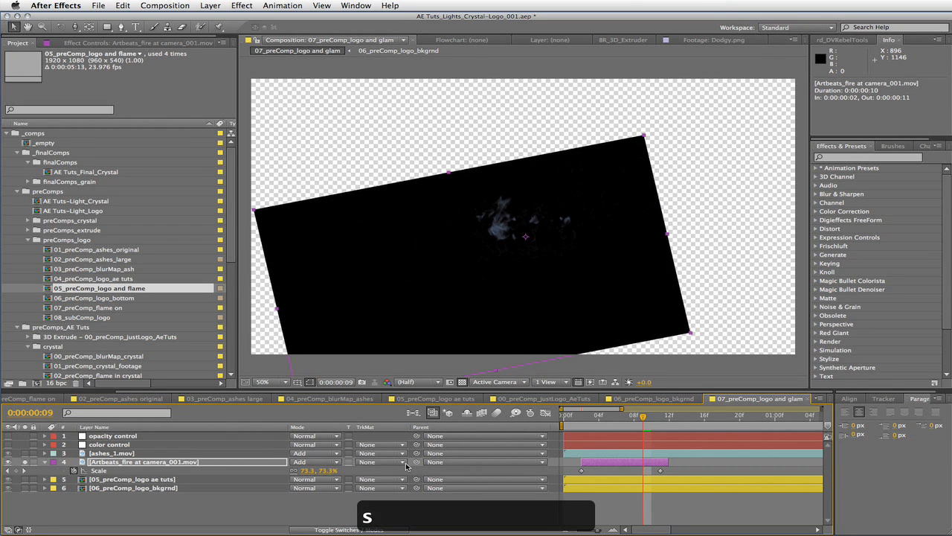
{"action": "mouse_move", "coordinate": [597, 422]}
{"action": "left_mouse_down"}
{"action": "mouse_move", "coordinate": [586, 421]}
{"action": "mouse_move", "coordinate": [610, 421]}
{"action": "left_mouse_up"}
{"action": "left_click", "coordinate": [587, 420]}
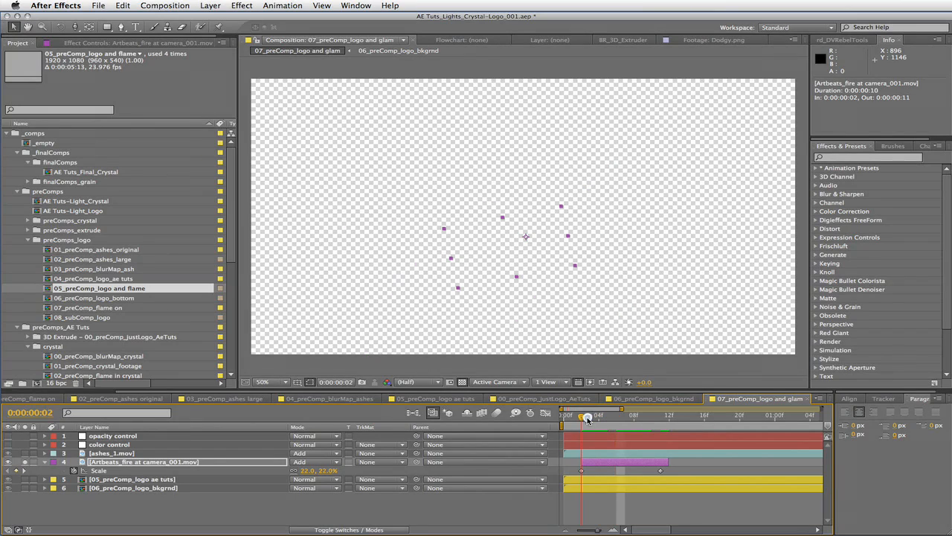
{"action": "left_click", "coordinate": [97, 470]}
{"action": "left_click_drag", "start_coordinate": [303, 470], "coordinate": [313, 471]}
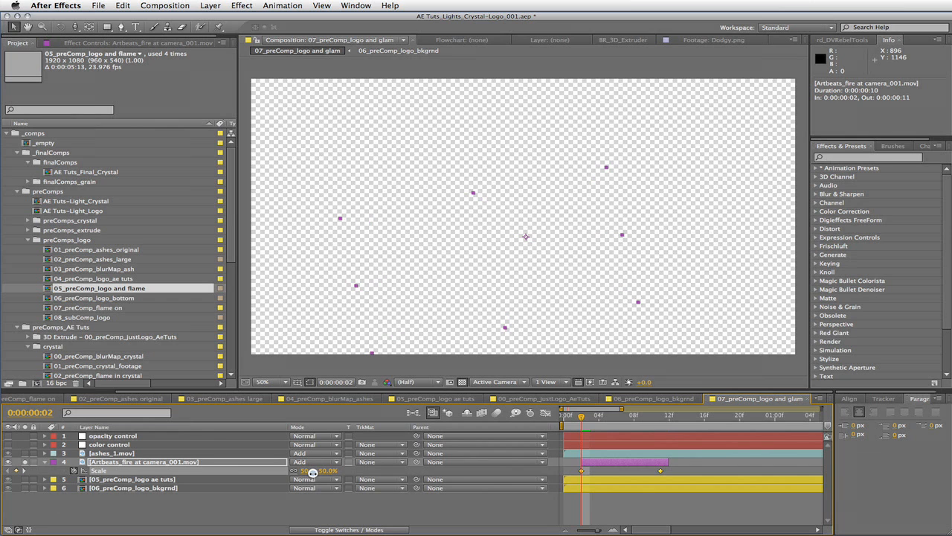
{"action": "left_click", "coordinate": [396, 474]}
{"action": "left_click_drag", "start_coordinate": [584, 423], "coordinate": [599, 421]}
{"action": "key", "text": "Caps_Lock"}
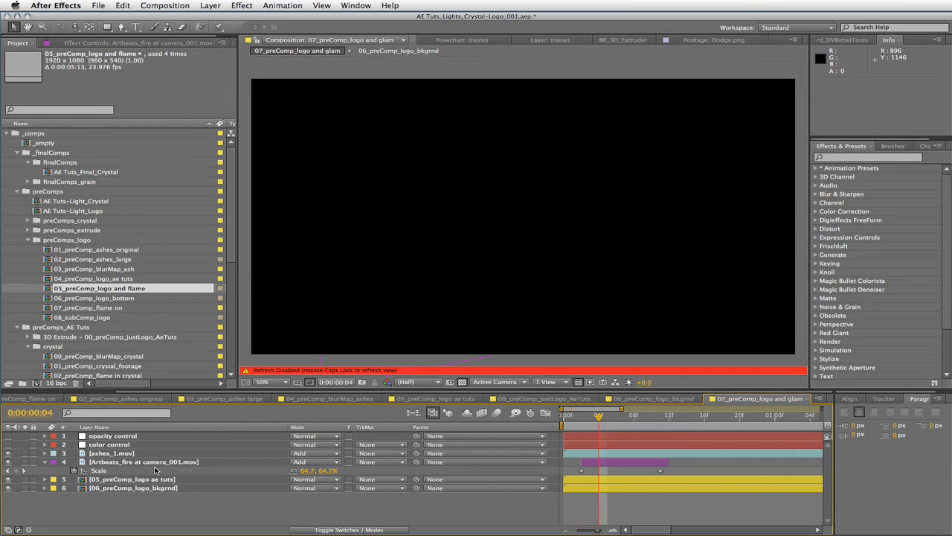
{"action": "key", "text": "Caps_Lock"}
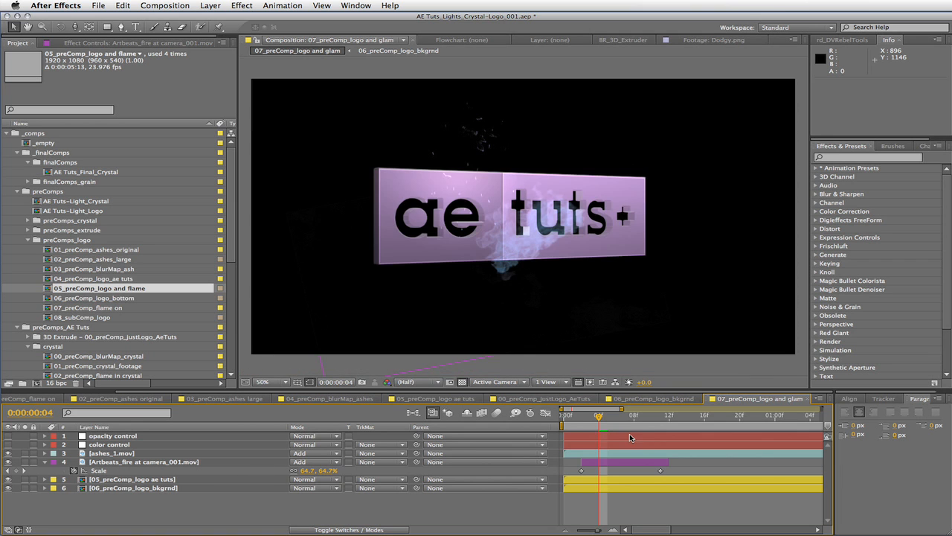
Move the ashes_1.mov layer to 862, 460, rotate it slightly clockwise and scale it to 83%.
{"action": "left_click", "coordinate": [623, 414]}
{"action": "left_click", "coordinate": [184, 455]}
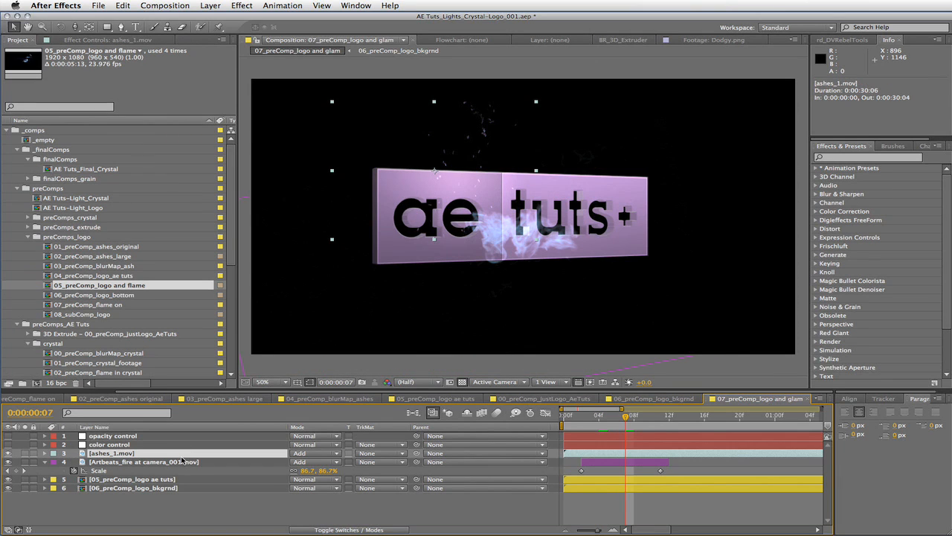
{"action": "left_click_drag", "start_coordinate": [355, 210], "coordinate": [410, 230]}
{"action": "key", "text": "r"}
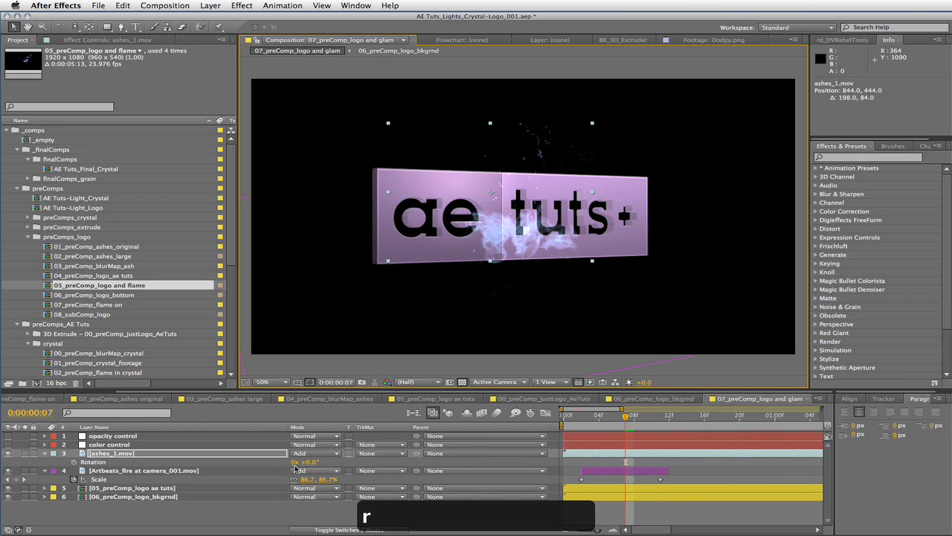
{"action": "key", "text": "s"}
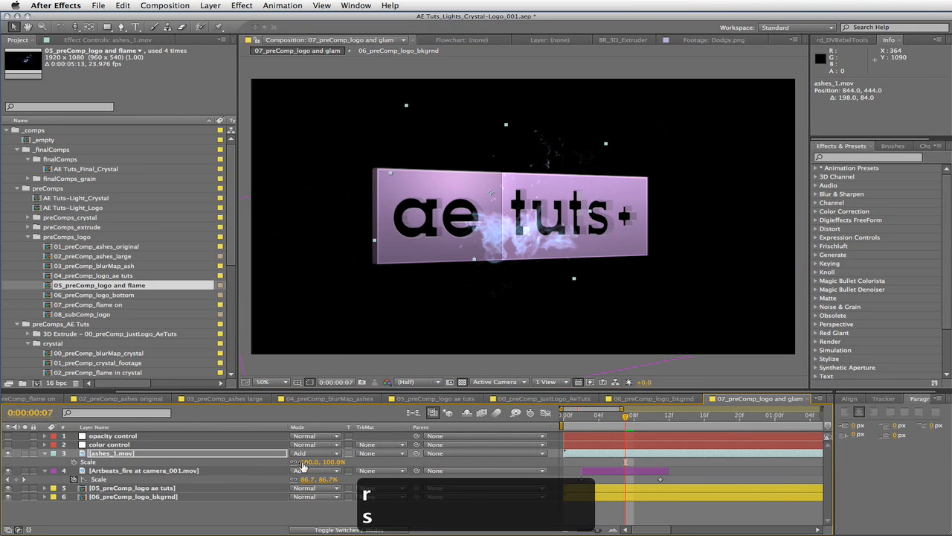
{"action": "left_click_drag", "start_coordinate": [302, 465], "coordinate": [290, 465]}
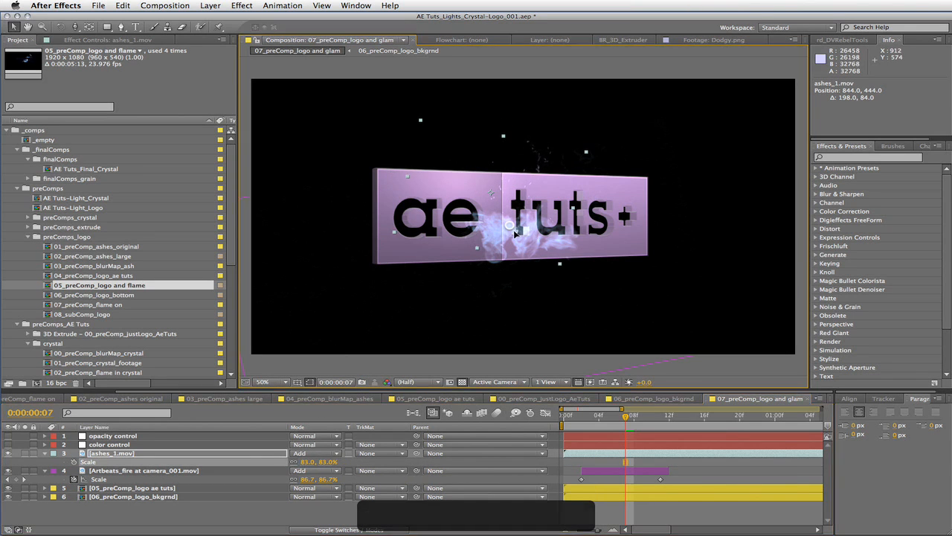
{"action": "left_click", "coordinate": [45, 453]}
{"action": "left_click", "coordinate": [45, 461]}
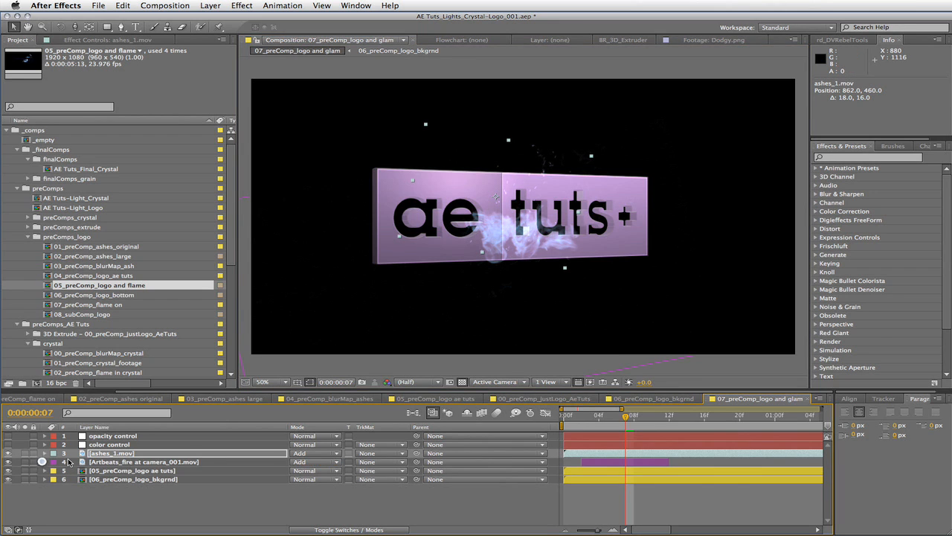
Save the project and make the ashes_1.mov layer run from 0:00:00:02 to 0:00:00:15.
{"action": "key", "text": "super+s"}
{"action": "left_click_drag", "start_coordinate": [564, 453], "coordinate": [582, 453]}
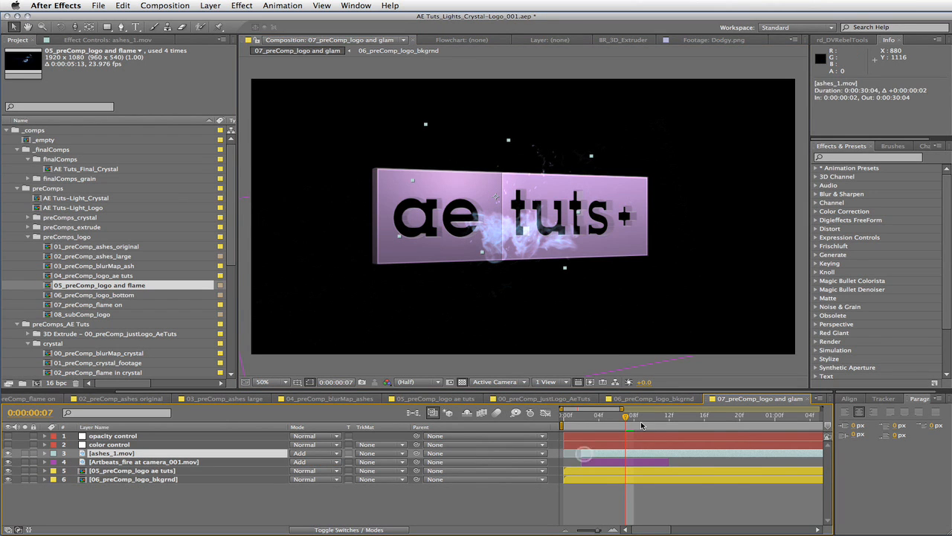
{"action": "left_click_drag", "start_coordinate": [659, 417], "coordinate": [695, 420]}
{"action": "key", "text": "alt+bracketright"}
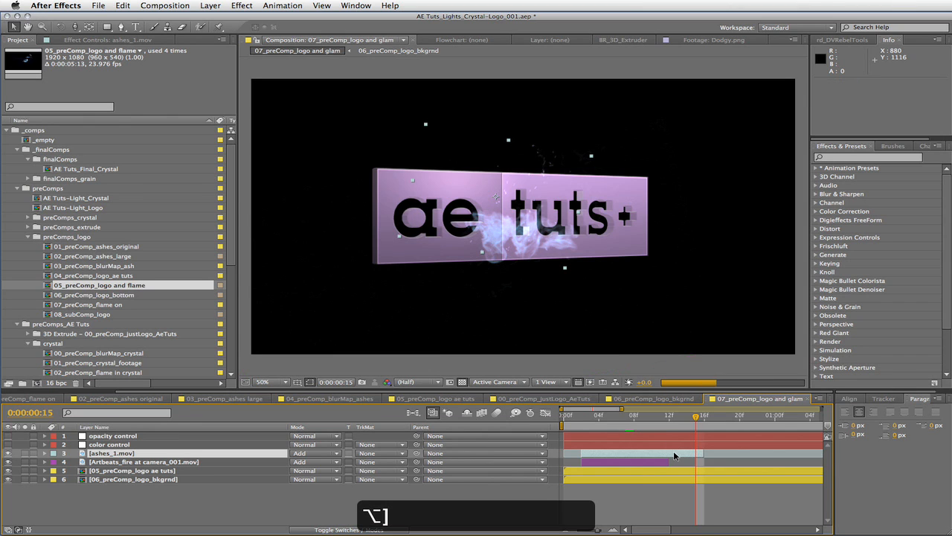
Add a Curves effect to the Artbeats_fire at camera_001.mov layer and shape its RGB curve into a contrasty S.
{"action": "left_click", "coordinate": [670, 417]}
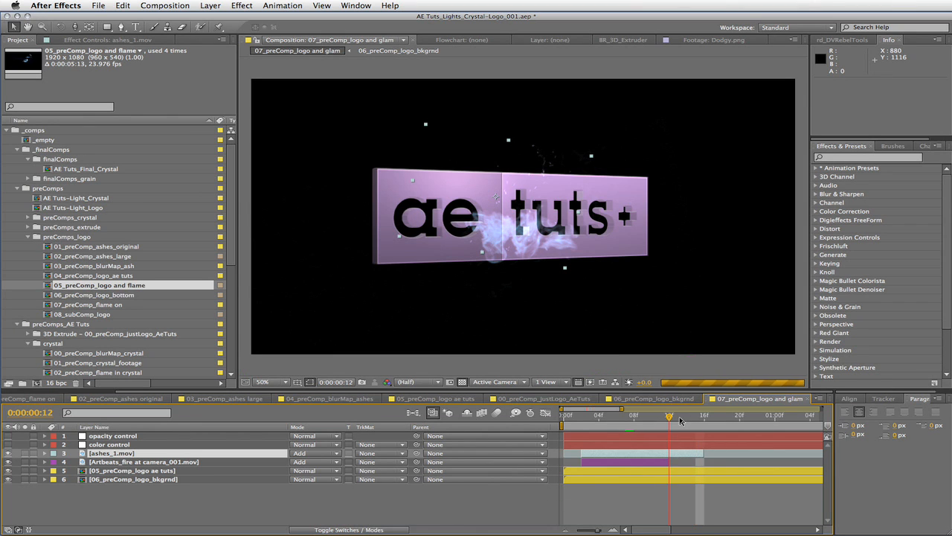
{"action": "left_click_drag", "start_coordinate": [691, 417], "coordinate": [621, 435]}
{"action": "left_click", "coordinate": [615, 465]}
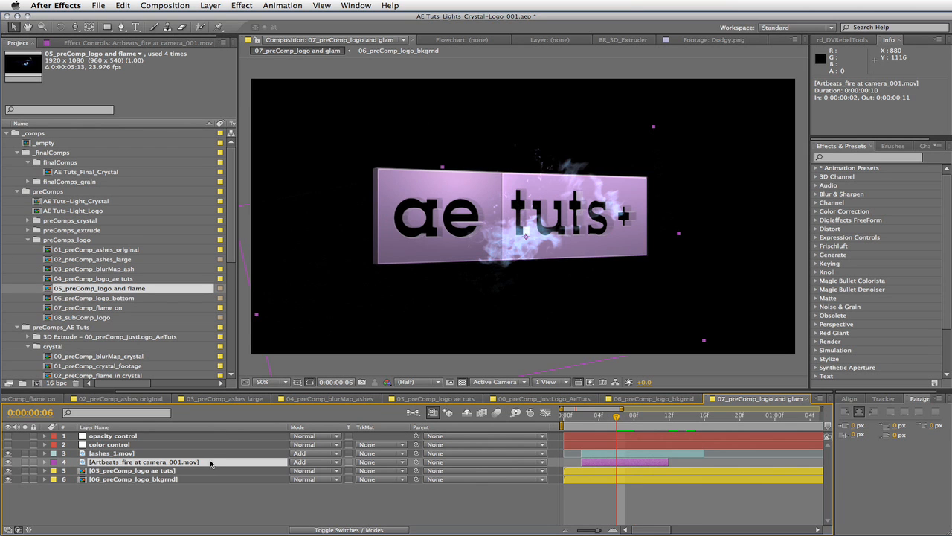
{"action": "left_click", "coordinate": [255, 5]}
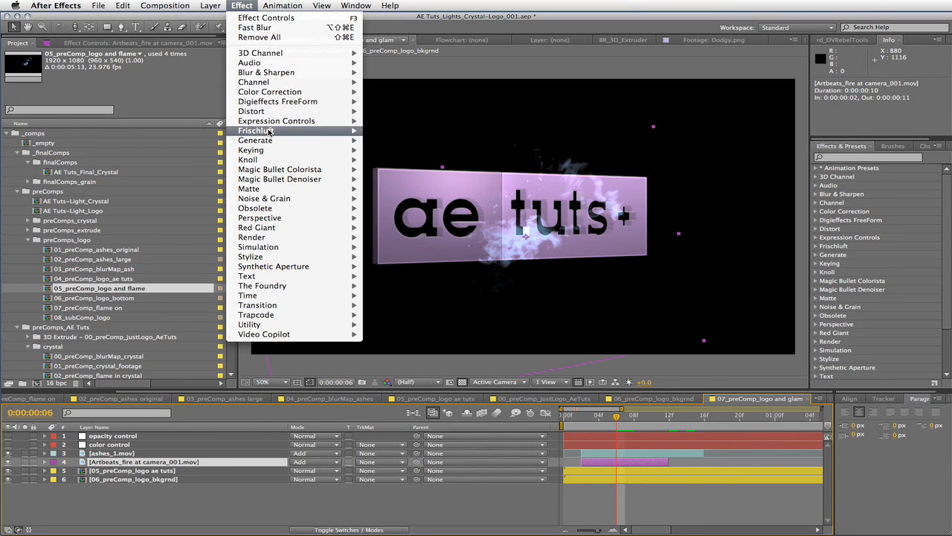
{"action": "mouse_move", "coordinate": [316, 92]}
{"action": "left_click", "coordinate": [441, 252]}
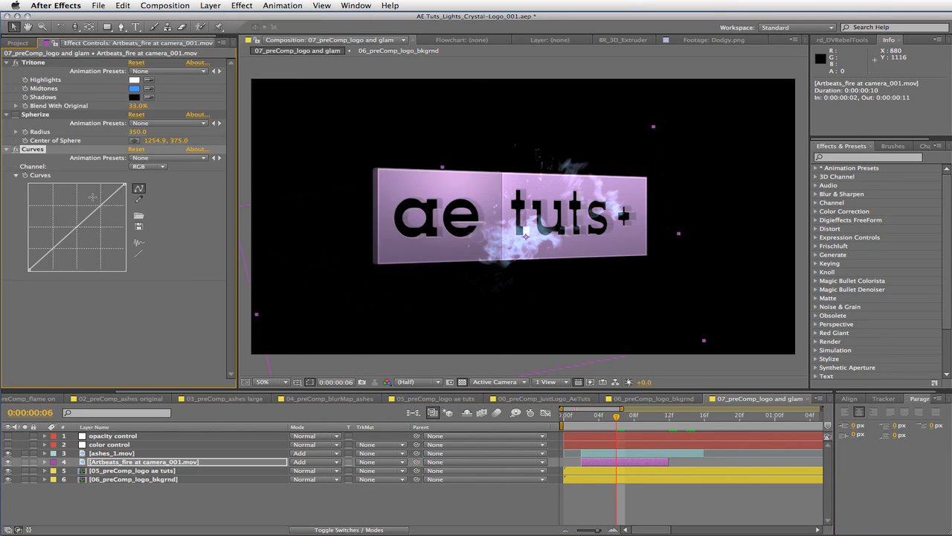
{"action": "left_click_drag", "start_coordinate": [56, 250], "coordinate": [57, 256]}
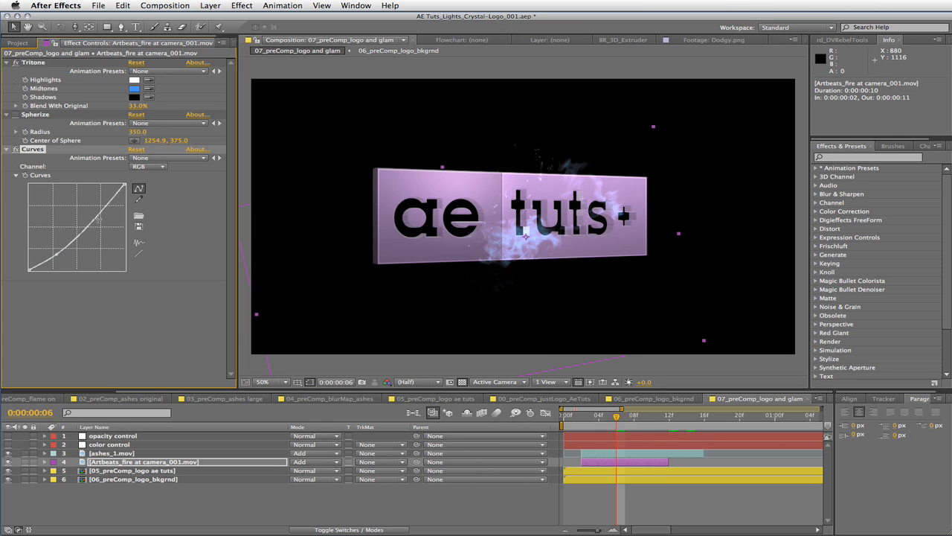
{"action": "left_click_drag", "start_coordinate": [98, 218], "coordinate": [89, 201]}
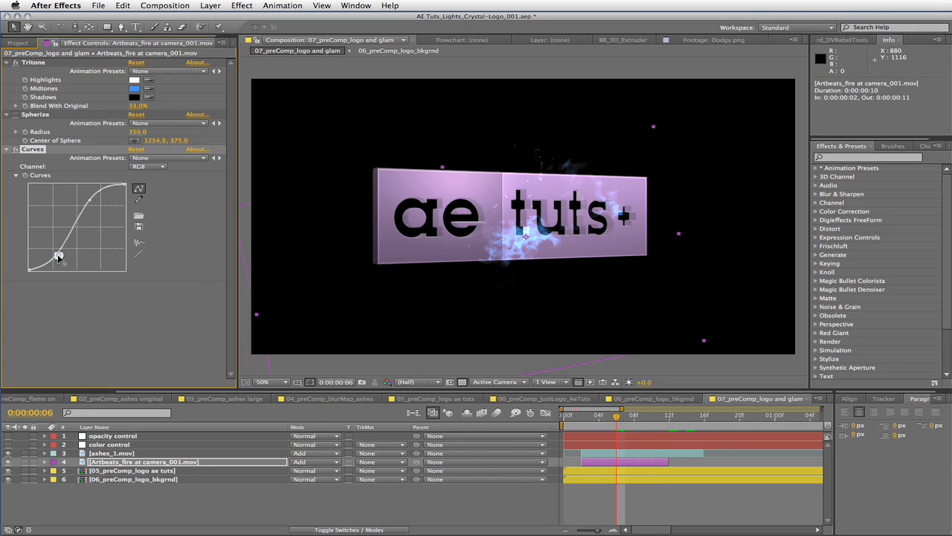
Refine the lower point of the fire layer's RGB curve, and duplicate the Artbeats_fire at camera_001.mov and ashes_1.mov layers once each.
{"action": "left_click_drag", "start_coordinate": [59, 256], "coordinate": [55, 254]}
{"action": "left_click", "coordinate": [155, 462]}
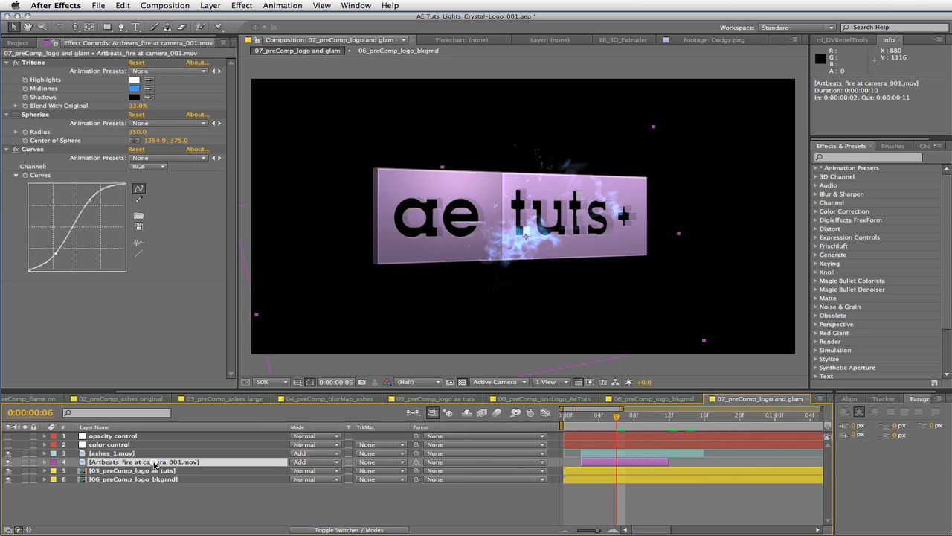
{"action": "key", "text": "super+d"}
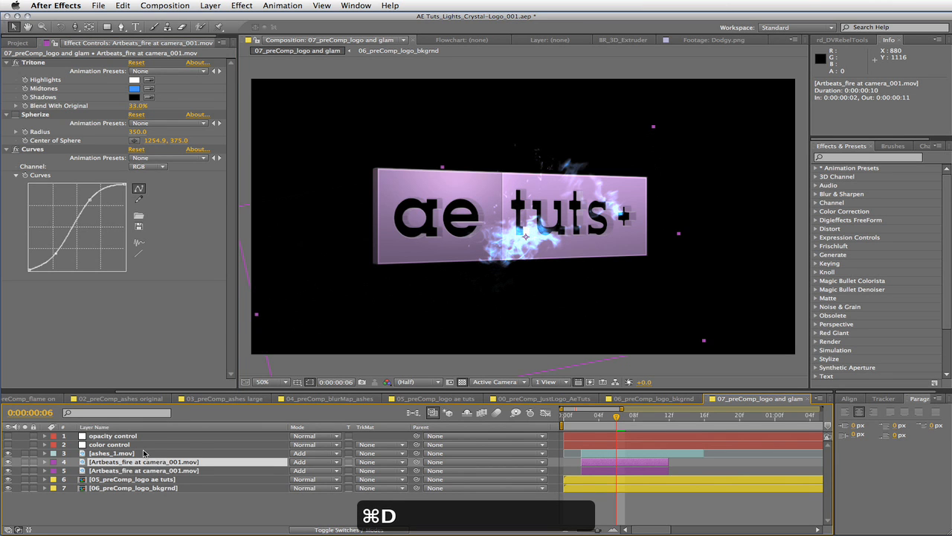
{"action": "left_click", "coordinate": [144, 453]}
{"action": "key", "text": "super+d"}
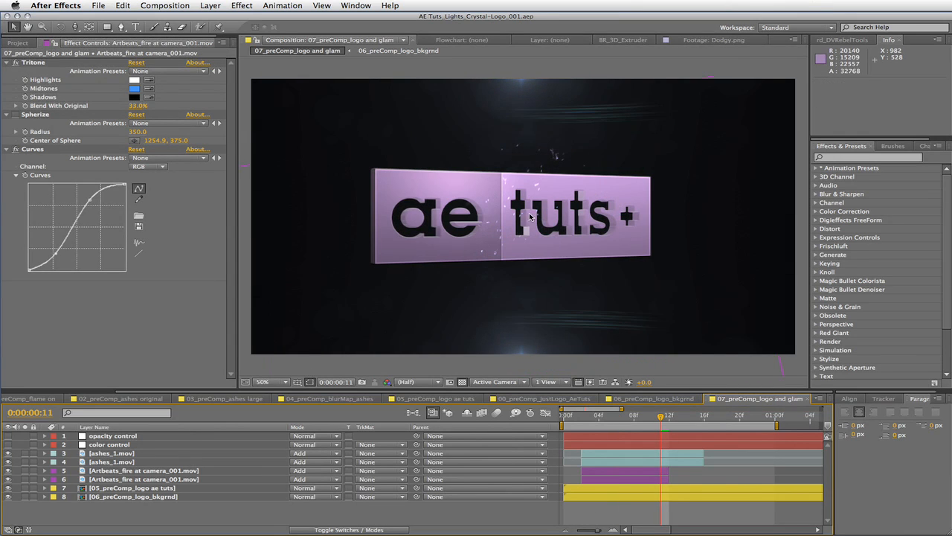
Duplicate all four ashes and fire layers together and place the copies directly below the 05_preComp_logo ae tuts layer.
{"action": "left_click", "coordinate": [137, 478]}
{"action": "left_click", "coordinate": [146, 454], "text": "shift"}
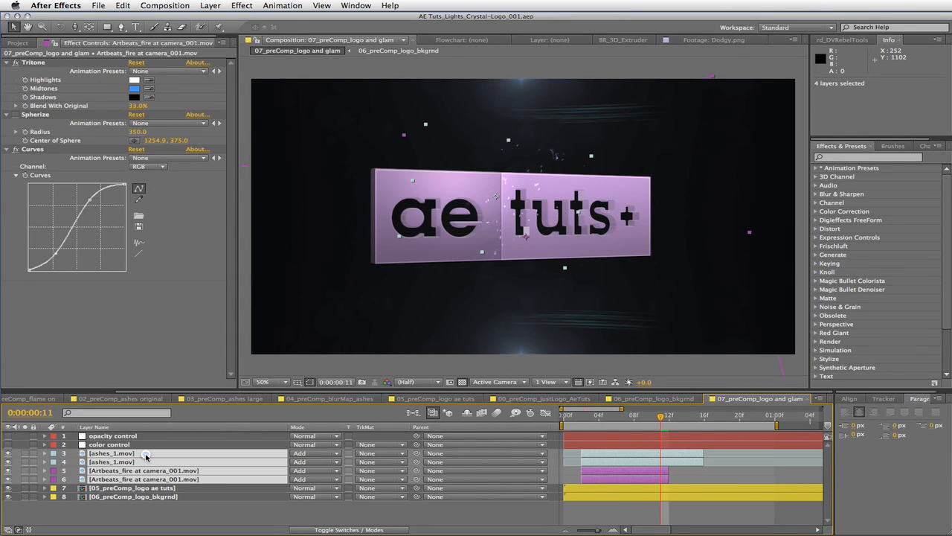
{"action": "key", "text": "super+d"}
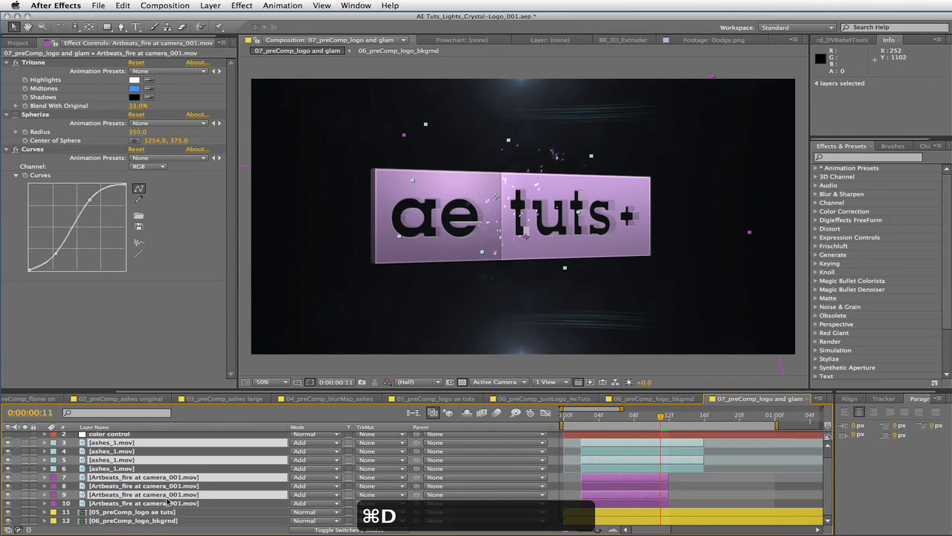
{"action": "left_click_drag", "start_coordinate": [170, 505], "coordinate": [173, 517]}
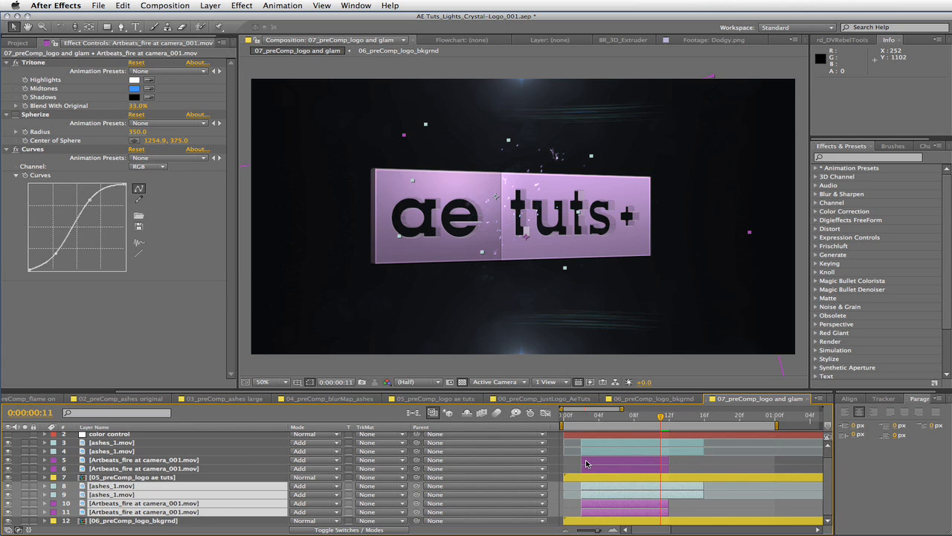
Start the four ashes and fire layers behind the logo at 0:00:00:04 and nudge them upward and slightly left in the frame.
{"action": "left_click", "coordinate": [599, 415]}
{"action": "left_click_drag", "start_coordinate": [614, 510], "coordinate": [665, 503]}
{"action": "key", "text": "shift+Up"}
{"action": "key", "text": "shift+Up"}
{"action": "key", "text": "shift+Up"}
{"action": "key", "text": "shift+Left"}
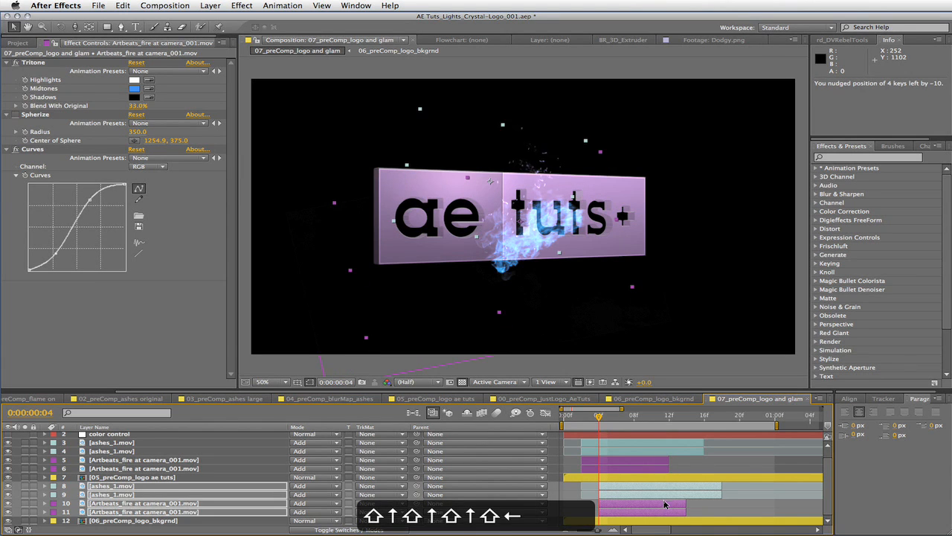
{"action": "key", "text": "shift+Up"}
{"action": "key", "text": "shift+Left"}
{"action": "key", "text": "shift+Up"}
{"action": "key", "text": "shift+Up"}
{"action": "key", "text": "shift+Up"}
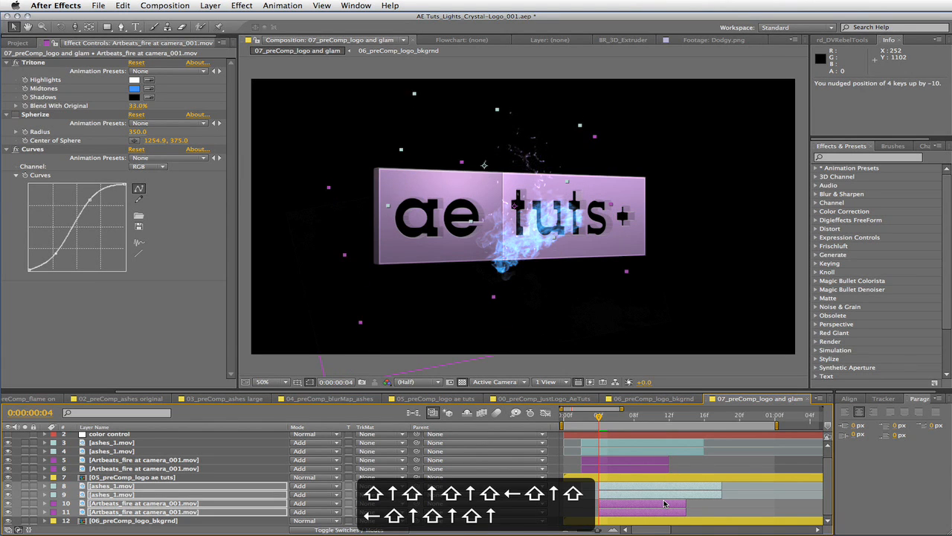
{"action": "key", "text": "shift+Right"}
{"action": "key", "text": "shift+Down"}
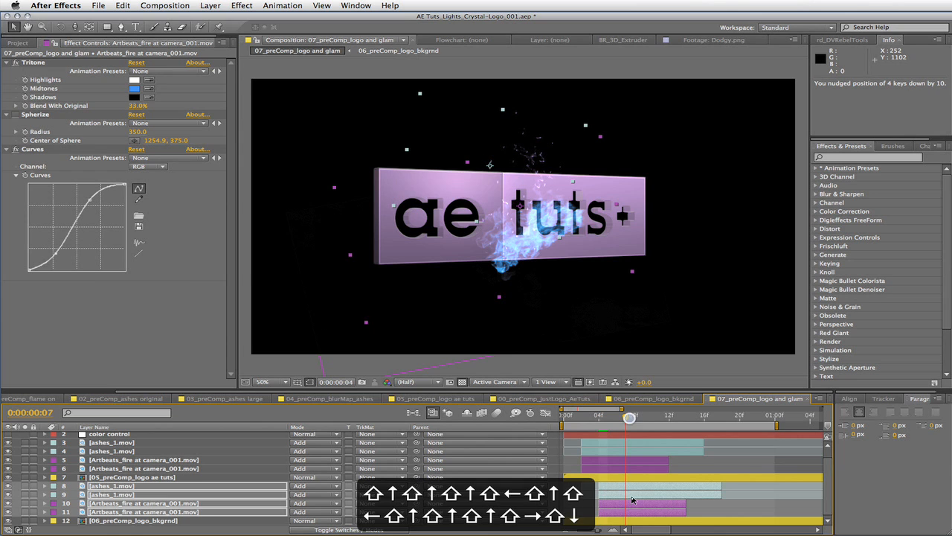
Make the two ashes_1.mov layers behind the logo run from 0:00:00:02 to 0:00:00:16.
{"action": "left_click", "coordinate": [631, 494]}
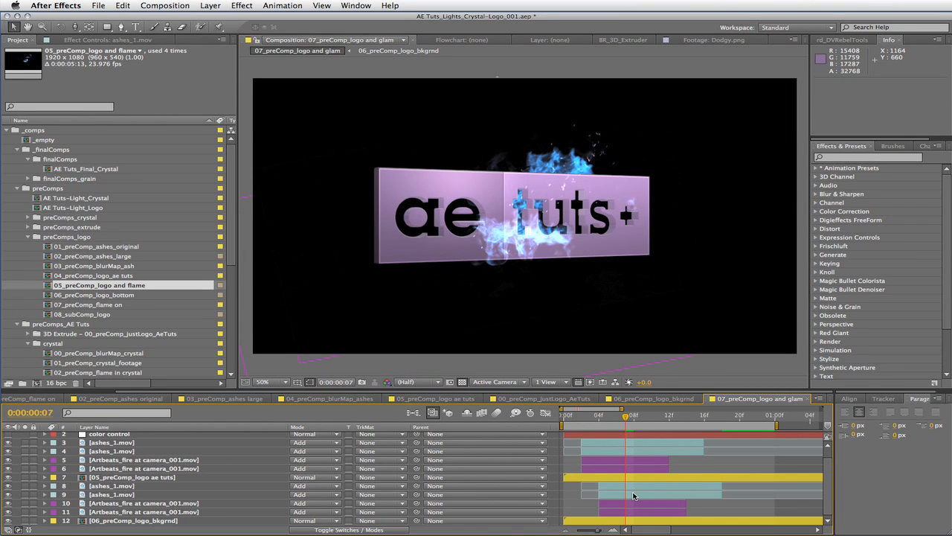
{"action": "left_click", "coordinate": [633, 496]}
{"action": "left_click", "coordinate": [638, 485], "text": "shift"}
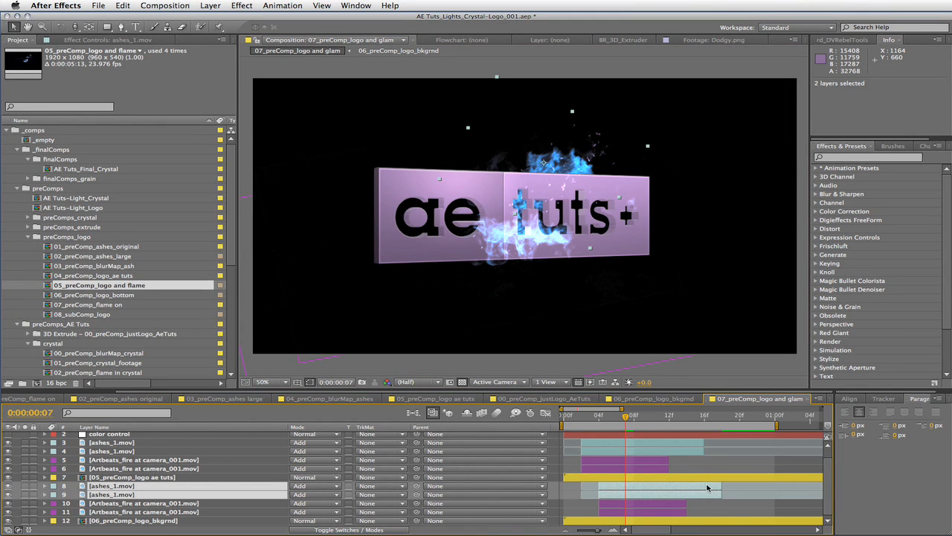
{"action": "left_click_drag", "start_coordinate": [597, 484], "coordinate": [713, 488]}
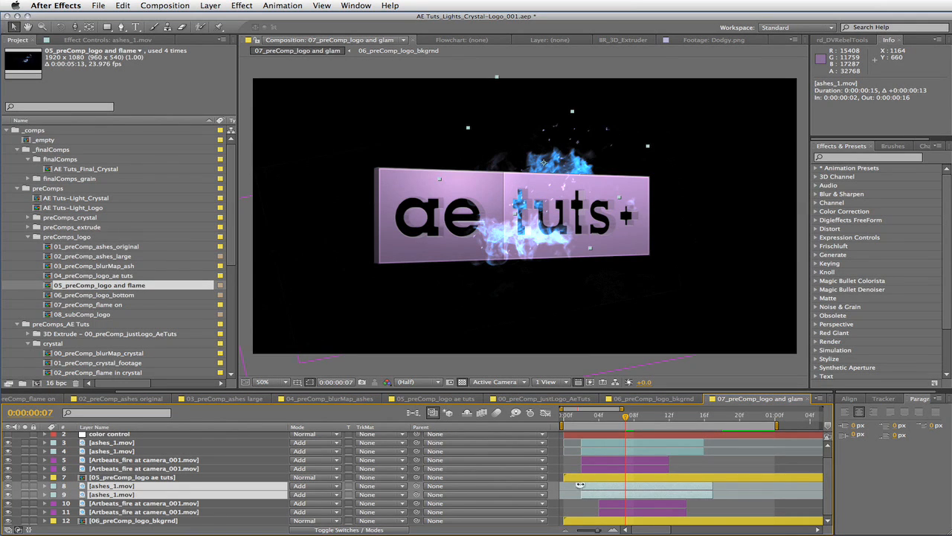
Trim the start of the lower two ashes_1.mov layers to frame 4, matching the Artbeats fire layers beneath them.
{"action": "left_click_drag", "start_coordinate": [580, 485], "coordinate": [712, 487]}
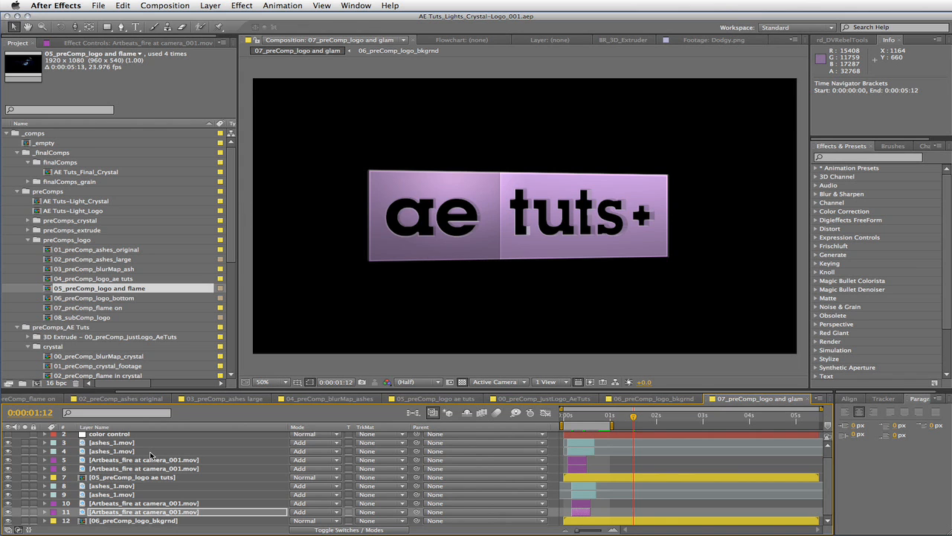
Duplicate the upper two ashes_1.mov layers and stack the copies together above the originals.
{"action": "left_click", "coordinate": [149, 452]}
{"action": "left_click", "coordinate": [153, 442], "text": "shift"}
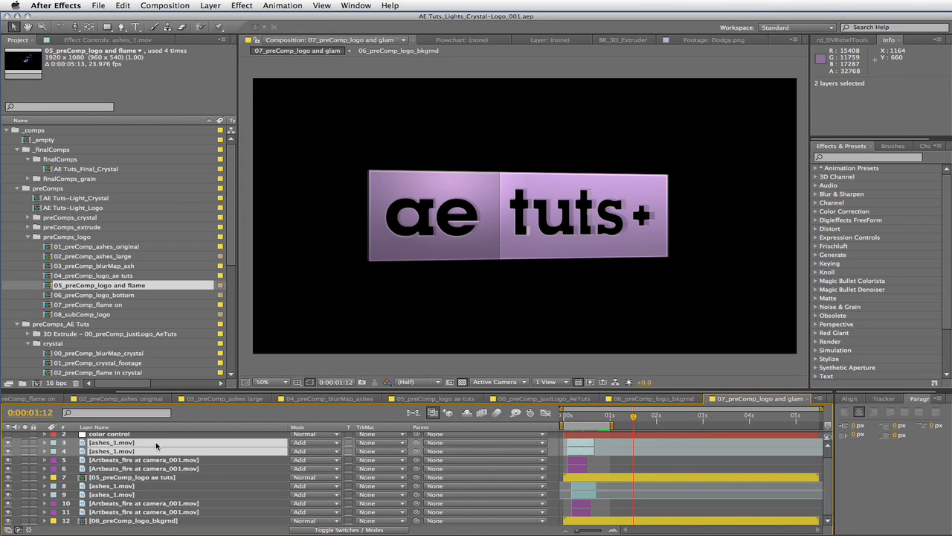
{"action": "key", "text": "super+d"}
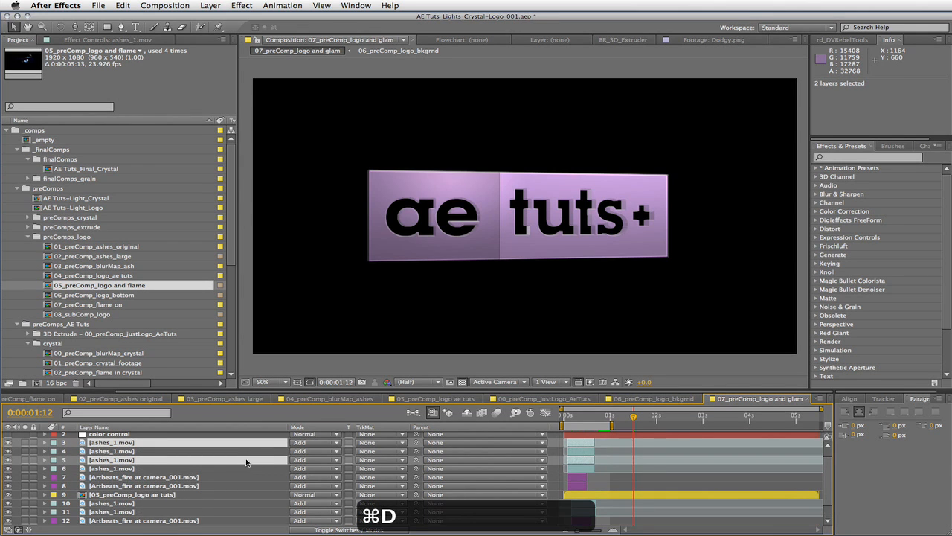
{"action": "left_click_drag", "start_coordinate": [246, 462], "coordinate": [246, 451]}
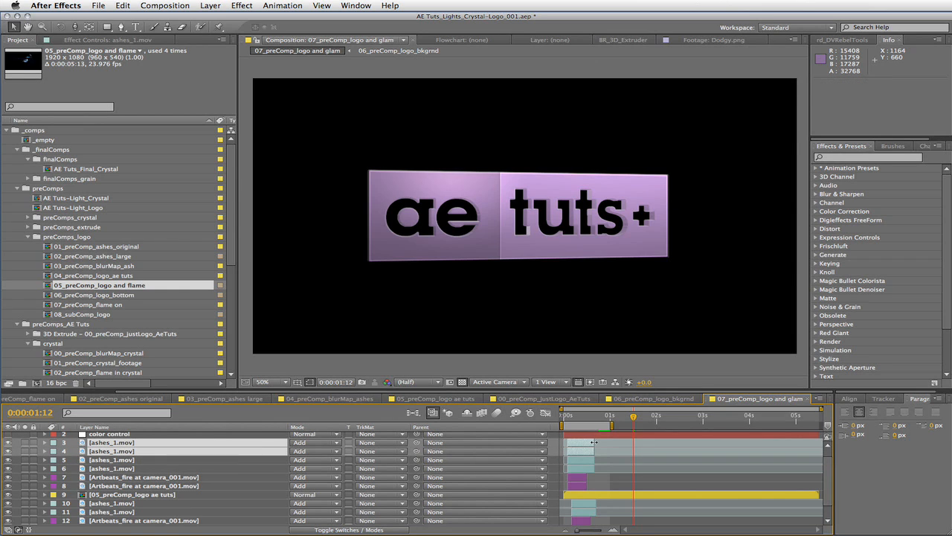
Extend the two ashes copies to the end of the composition and trim their start to 0:00:01:12.
{"action": "left_click_drag", "start_coordinate": [594, 442], "coordinate": [822, 442]}
{"action": "key", "text": "alt+bracketleft"}
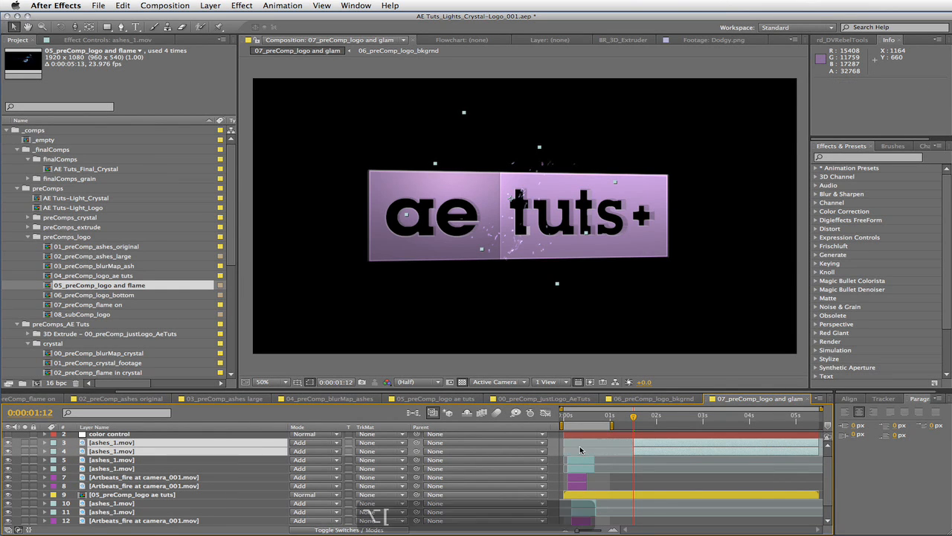
Fade the two ashes copies from 100% opacity at 0:00:04:00 to 0% at 0:00:05:00, end them there, and return to 0:00:01:12.
{"action": "left_click", "coordinate": [750, 423]}
{"action": "key", "text": "t"}
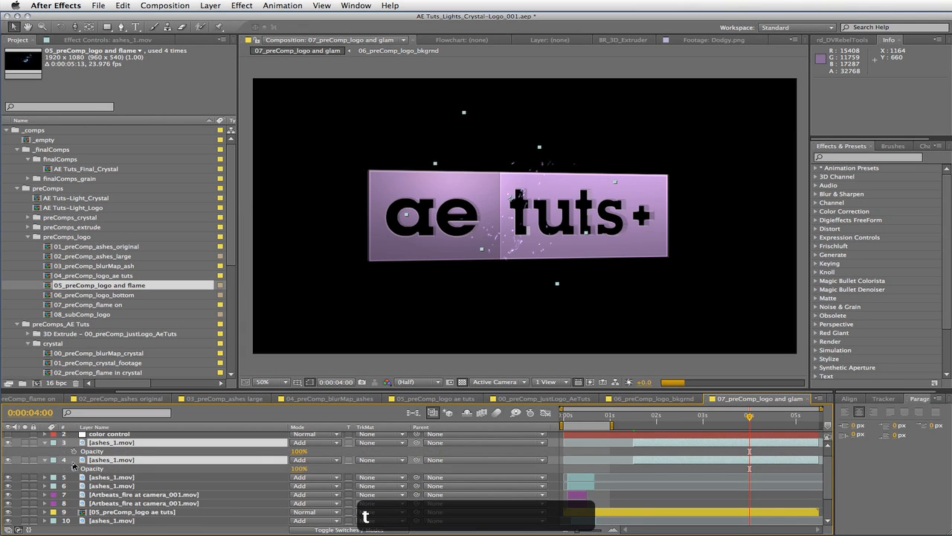
{"action": "left_click", "coordinate": [74, 468]}
{"action": "left_click", "coordinate": [73, 450]}
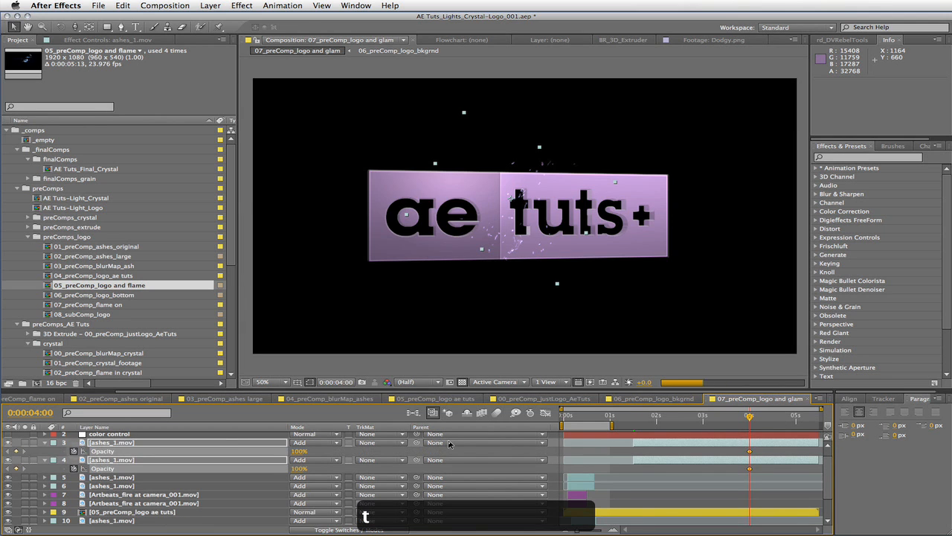
{"action": "left_click", "coordinate": [796, 423]}
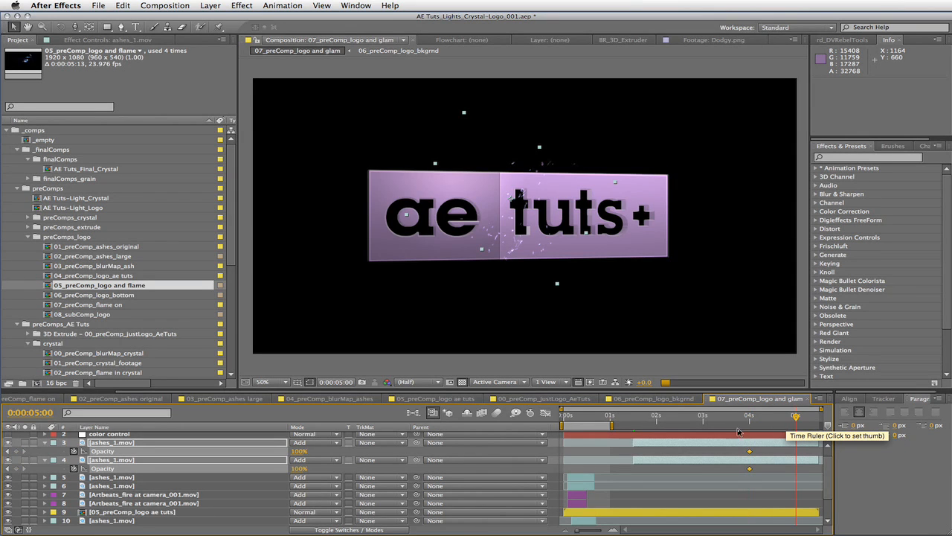
{"action": "left_click", "coordinate": [296, 453]}
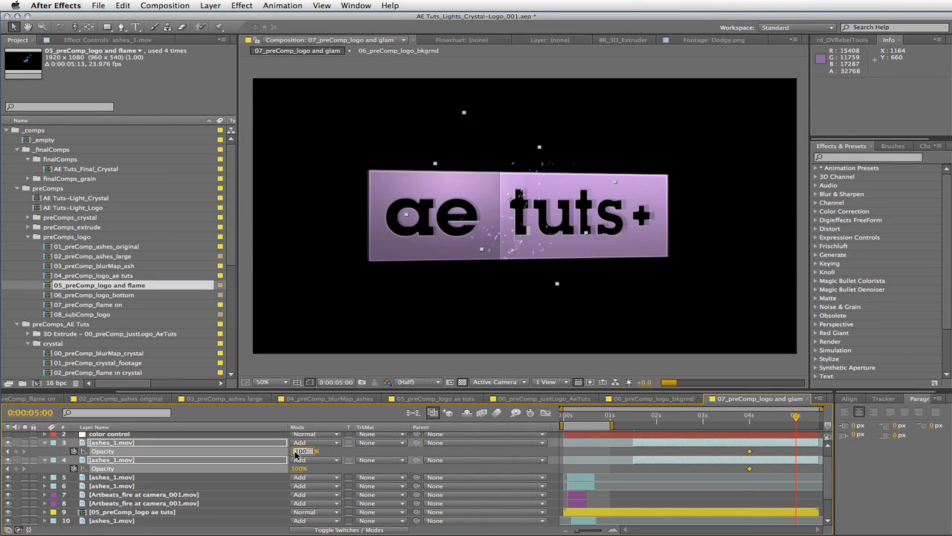
{"action": "type", "text": "0"}
{"action": "key", "text": "Return"}
{"action": "left_click", "coordinate": [634, 424]}
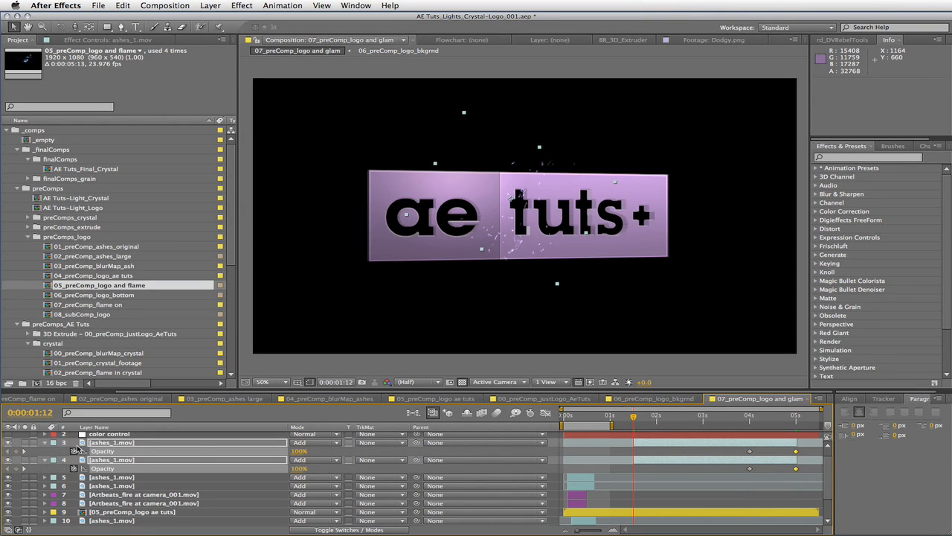
{"action": "left_click", "coordinate": [46, 445]}
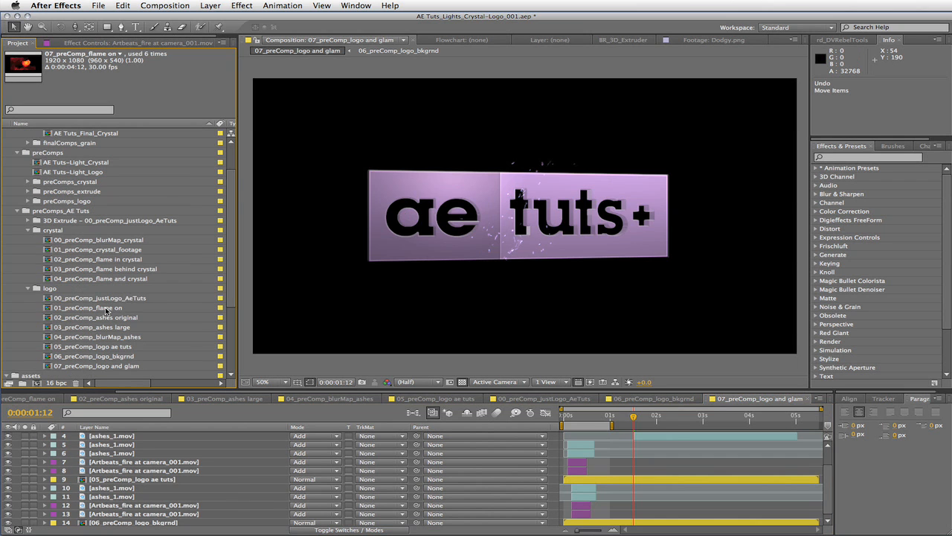
Place 01_preComp_flame on between the two lower ashes layers, starting at 0:00:01:12, and nudge it slightly upward while viewing 0:00:04:00.
{"action": "left_click_drag", "start_coordinate": [108, 308], "coordinate": [638, 491]}
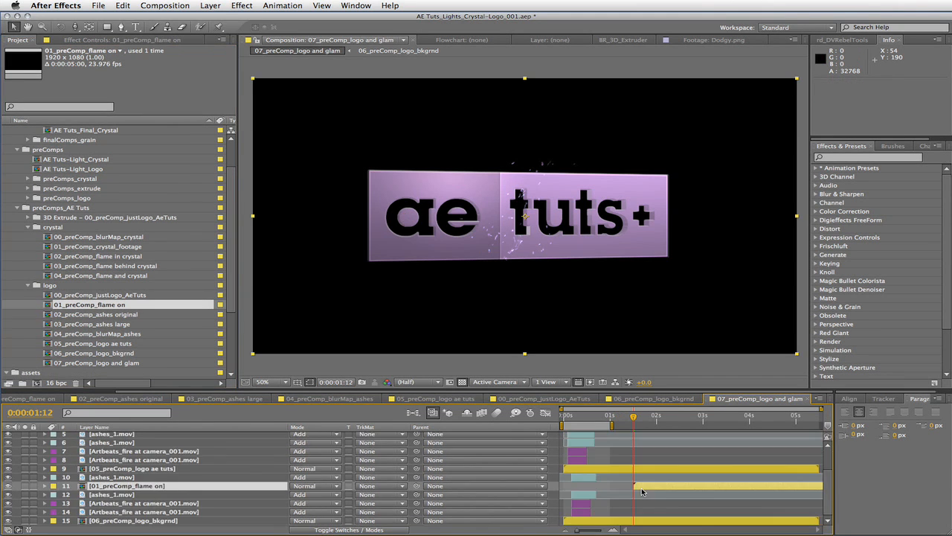
{"action": "left_click", "coordinate": [750, 417]}
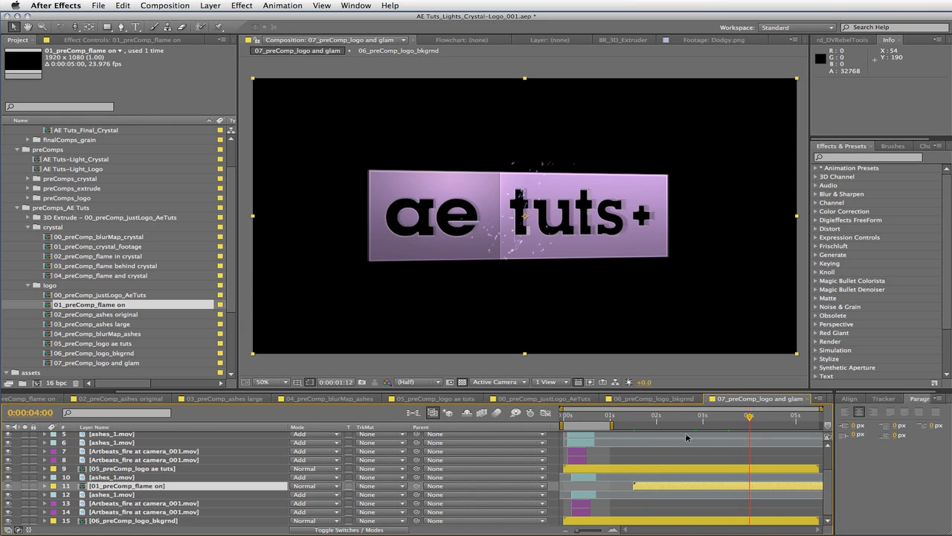
{"action": "left_click", "coordinate": [238, 486]}
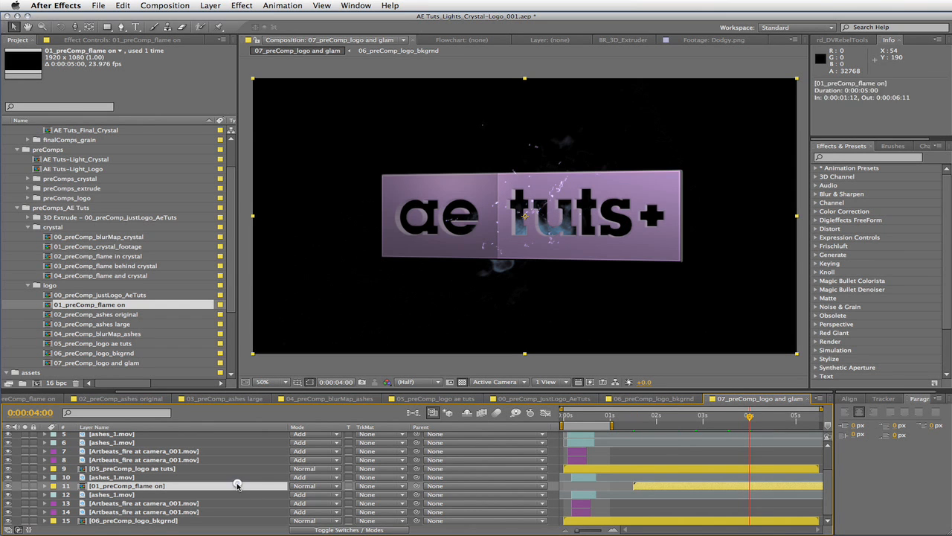
Copy the Curves effect from the lower Artbeats fire footage and paste it onto the 01_preComp_flame on layer.
{"action": "left_click", "coordinate": [149, 503]}
{"action": "left_click", "coordinate": [108, 42]}
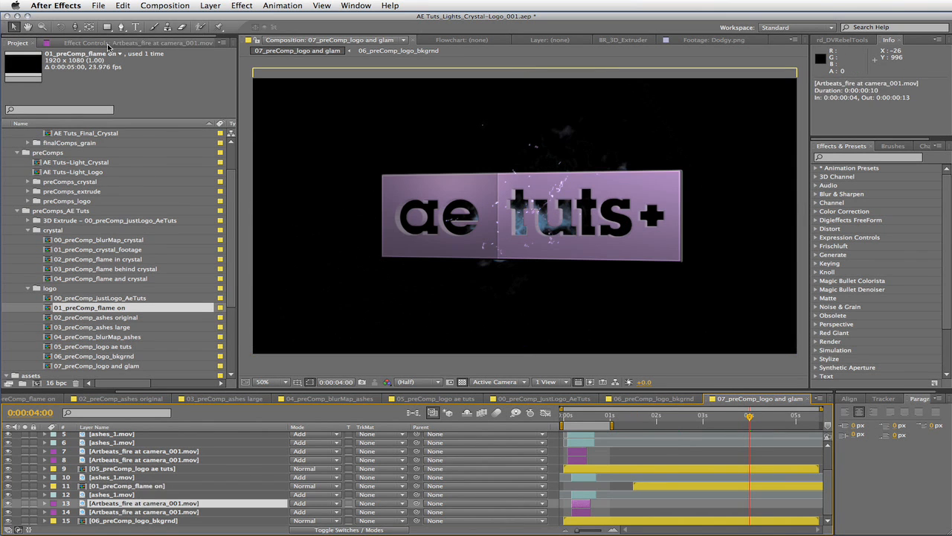
{"action": "left_click", "coordinate": [33, 150]}
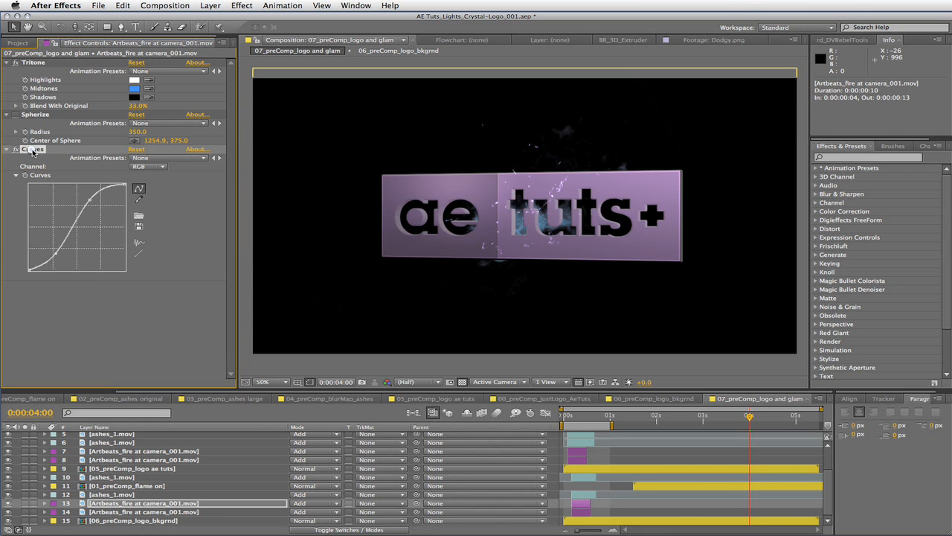
{"action": "key", "text": "super+c"}
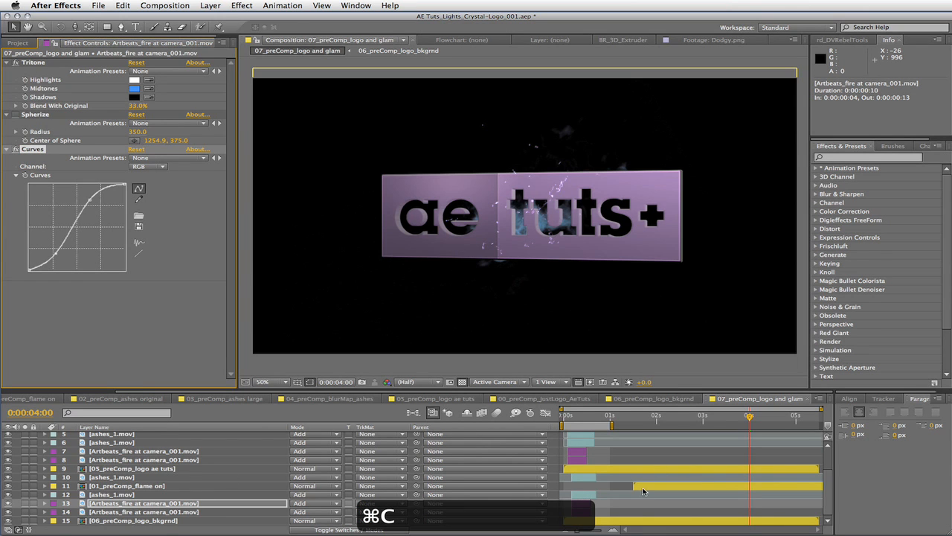
{"action": "left_click", "coordinate": [190, 487]}
{"action": "key", "text": "super+v"}
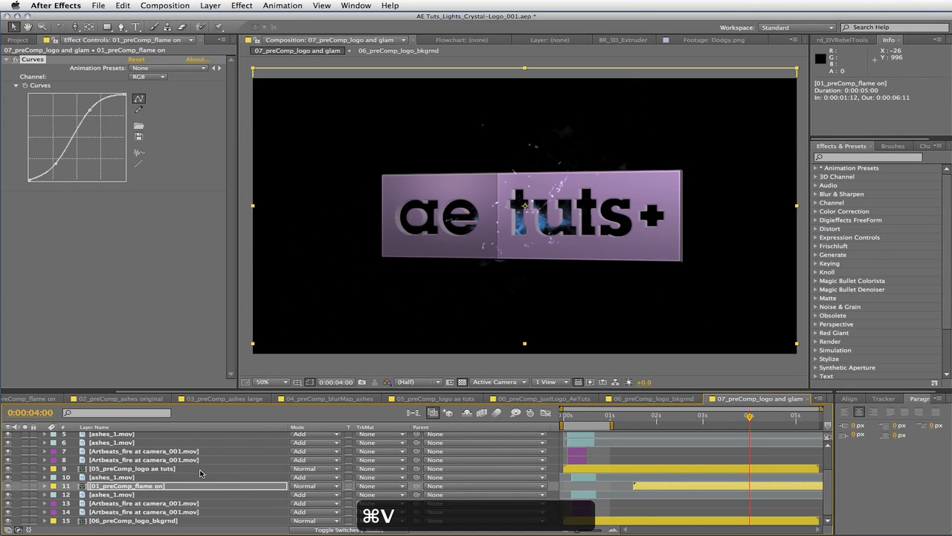
Duplicate the 01_preComp_flame on layer twice and give all three flame layers the Red label.
{"action": "left_click", "coordinate": [185, 488]}
{"action": "key", "text": "super+d"}
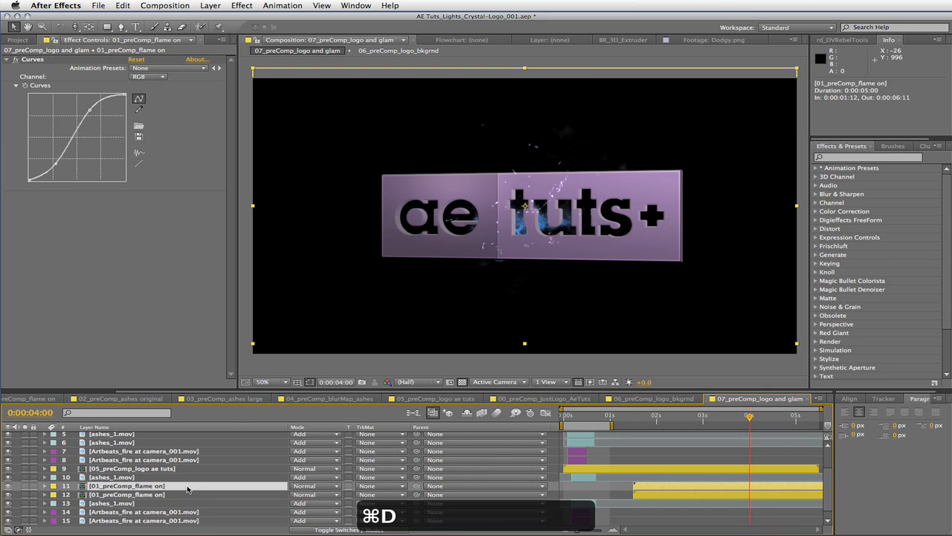
{"action": "key", "text": "super+d"}
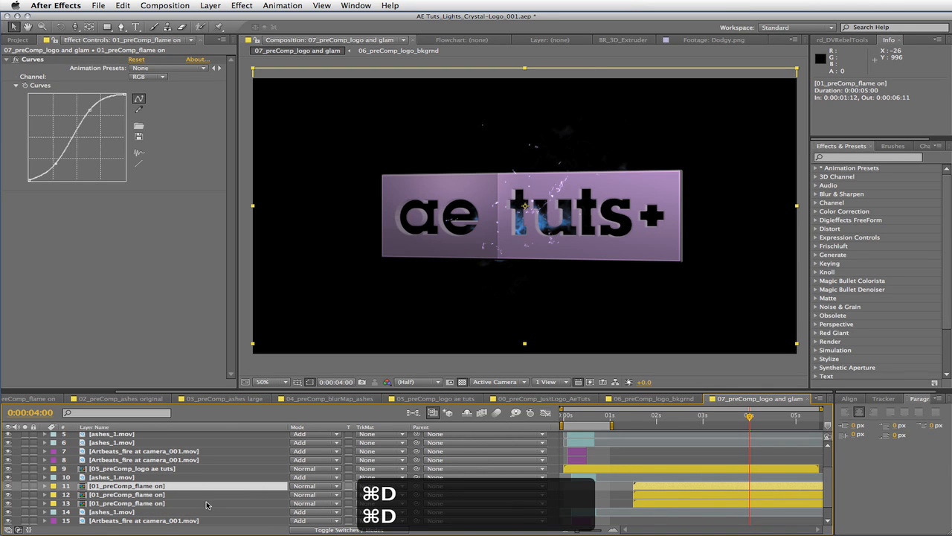
{"action": "left_click", "coordinate": [207, 505], "text": "shift"}
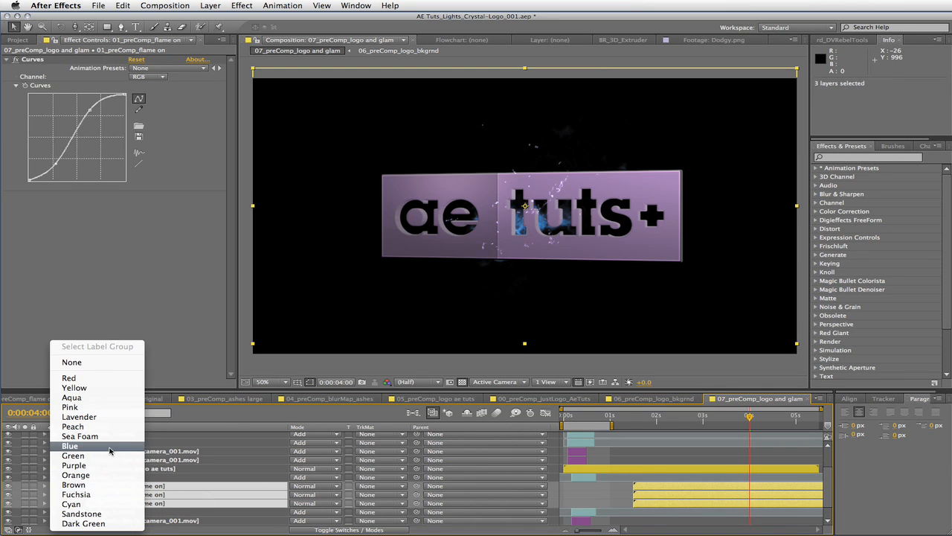
{"action": "left_click", "coordinate": [112, 378]}
{"action": "scroll", "coordinate": [183, 495], "scroll_direction": "down", "scroll_amount": 1}
{"action": "scroll", "coordinate": [183, 495], "scroll_direction": "down", "scroll_amount": 1}
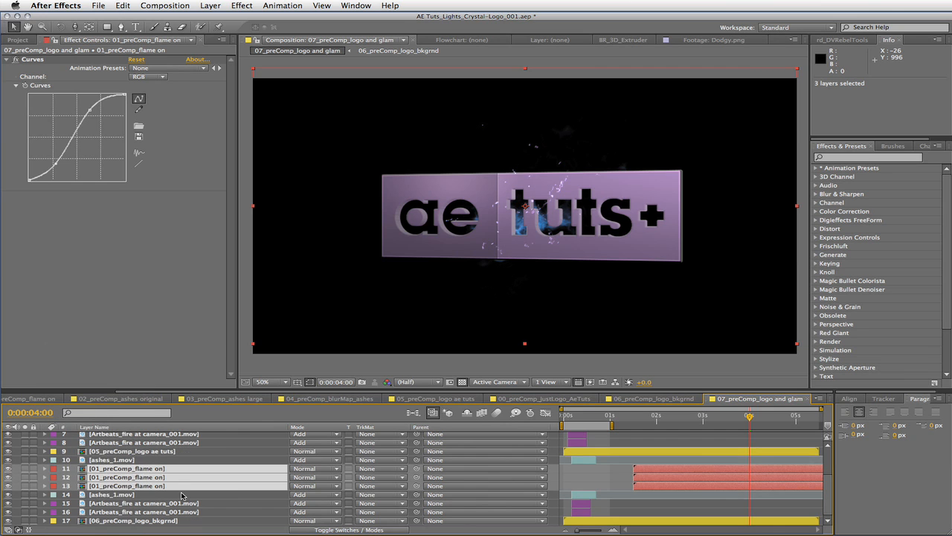
Set the three flame layers' blending modes to Hard Light for the upper, Screen for the middle and Add for the lower one.
{"action": "left_click", "coordinate": [227, 461]}
{"action": "left_click", "coordinate": [234, 468]}
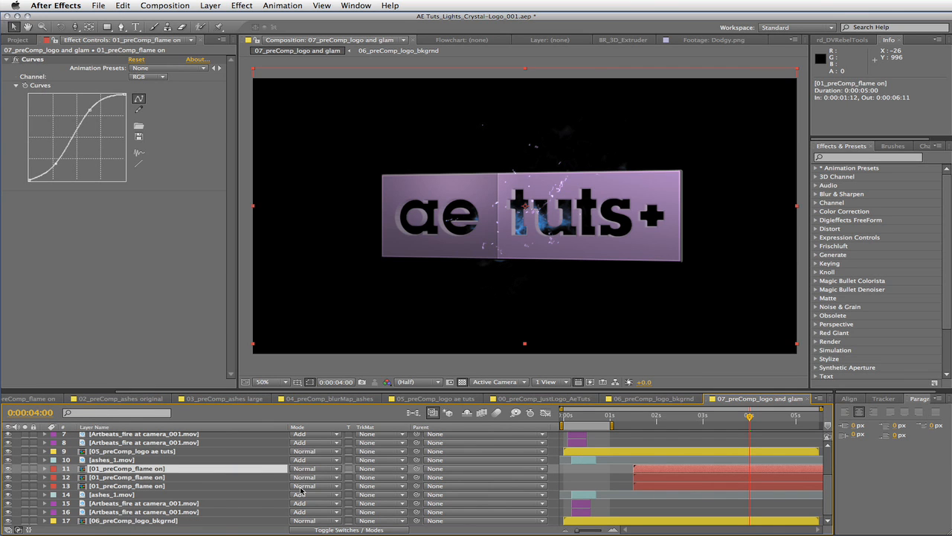
{"action": "left_click", "coordinate": [302, 487]}
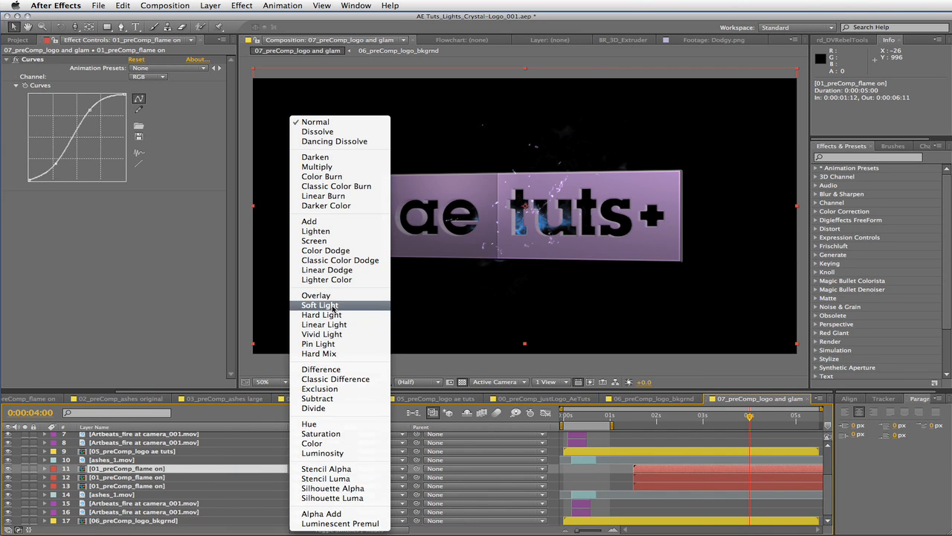
{"action": "left_click", "coordinate": [309, 221]}
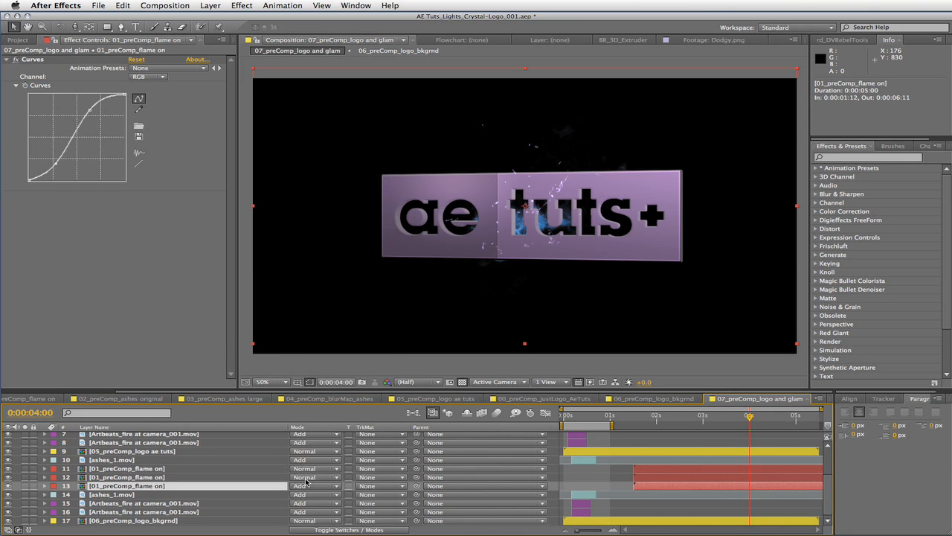
{"action": "left_click", "coordinate": [305, 478]}
{"action": "left_click", "coordinate": [319, 245]}
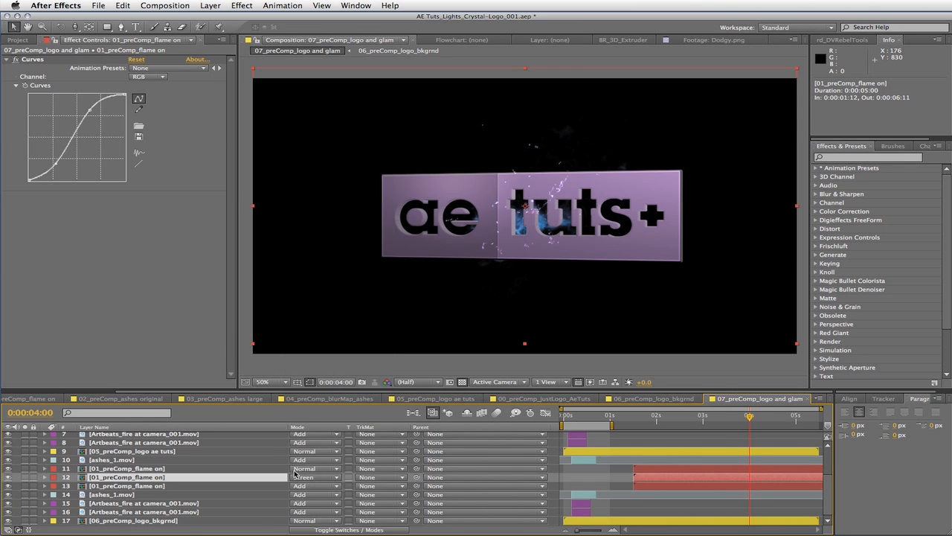
{"action": "left_click", "coordinate": [309, 476]}
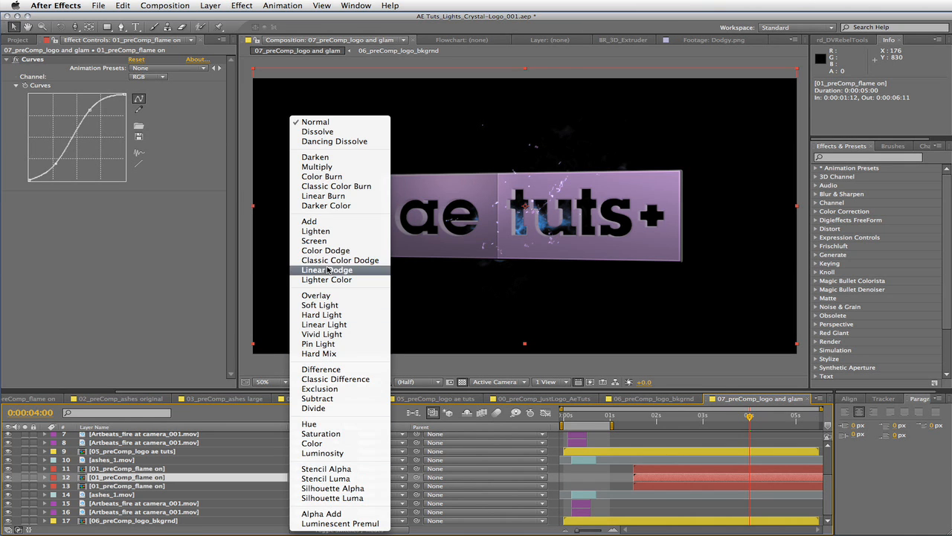
{"action": "left_click", "coordinate": [322, 315]}
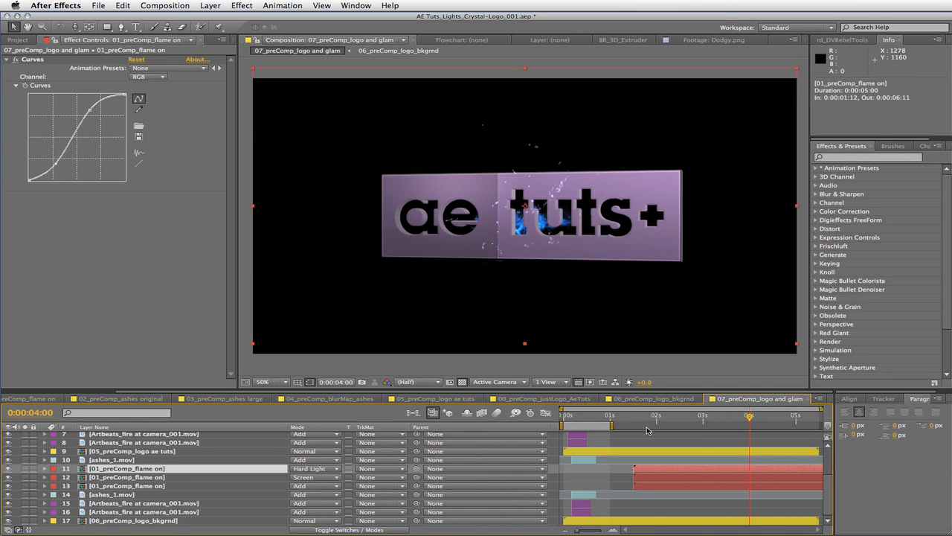
Duplicate the three red flame layers and trim the start of the copies to 0:00:03:18.
{"action": "left_click_drag", "start_coordinate": [725, 421], "coordinate": [738, 421]}
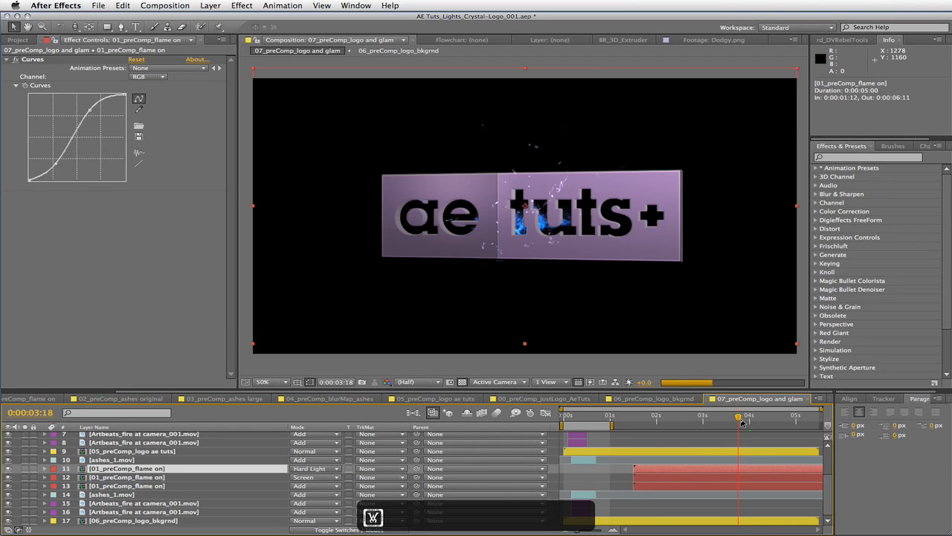
{"action": "left_click", "coordinate": [179, 486], "text": "shift"}
{"action": "key", "text": "super+d"}
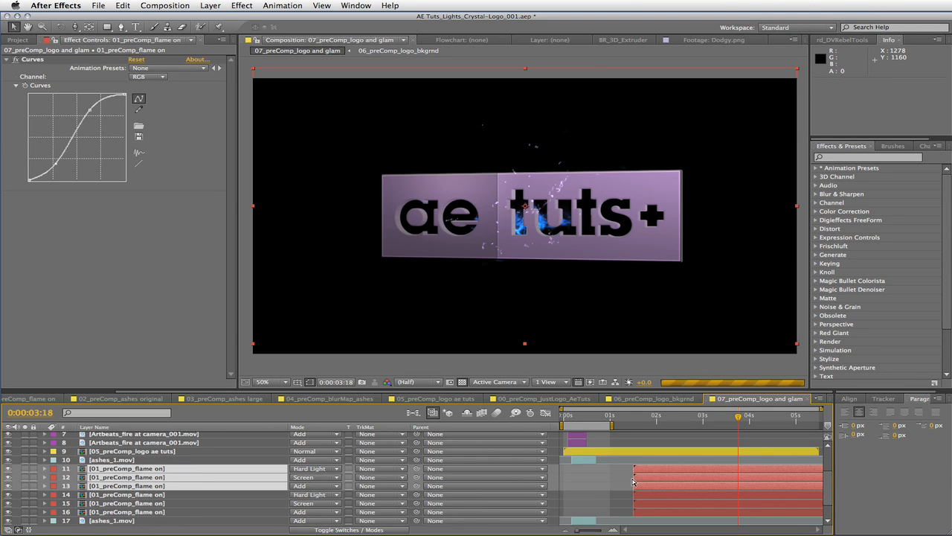
{"action": "key", "text": "alt+bracketleft"}
{"action": "key", "text": "alt+bracketleft"}
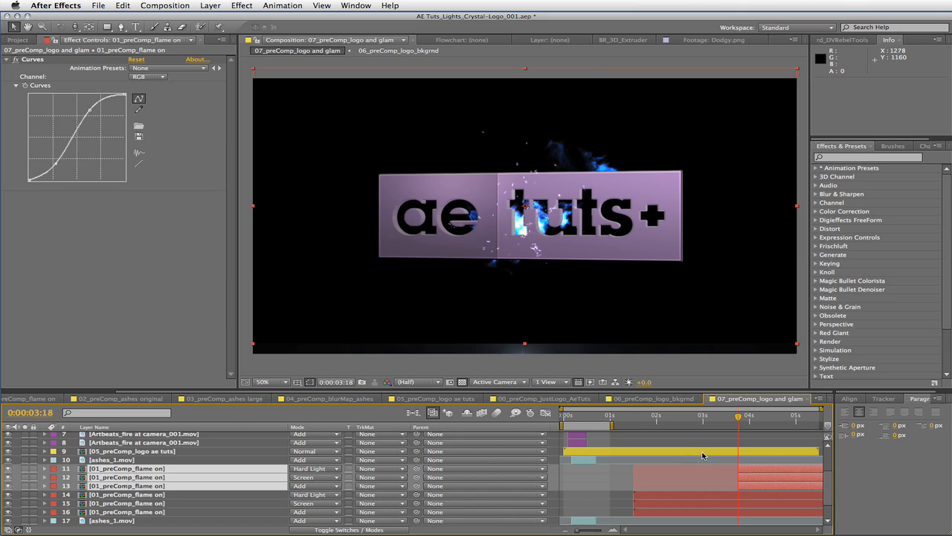
Fade in the three flame copies by keyframing opacity from 0% at 0:00:03:18 to 100% at 0:00:04:02.
{"action": "key", "text": "t"}
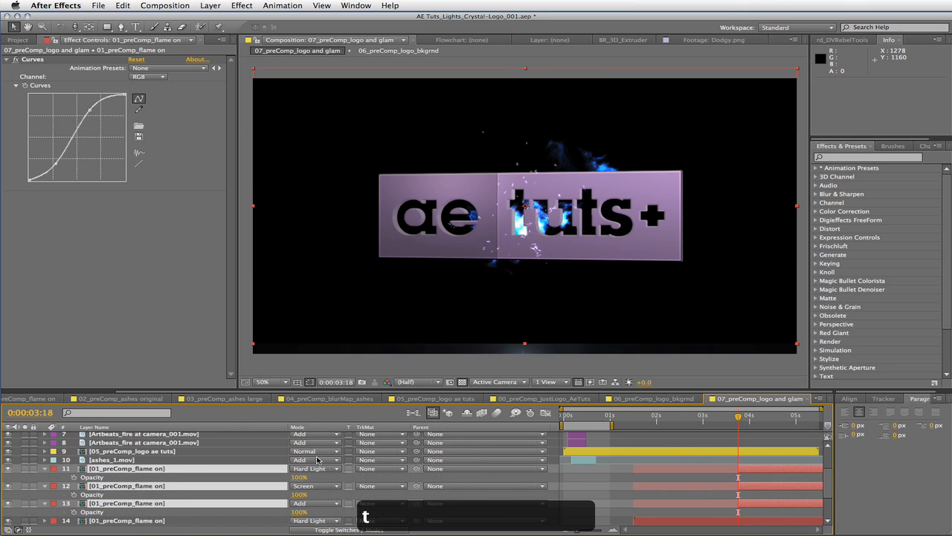
{"action": "left_click", "coordinate": [73, 477]}
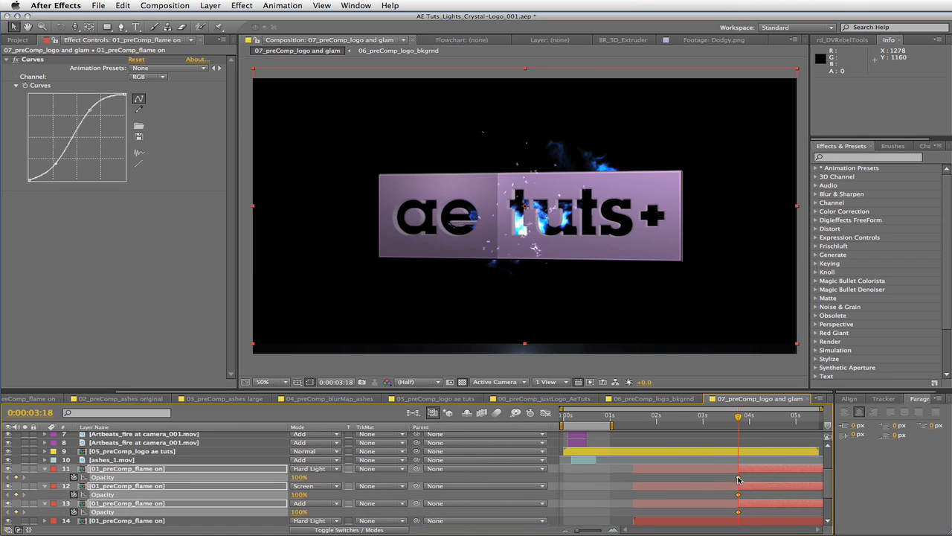
{"action": "left_click_drag", "start_coordinate": [739, 480], "coordinate": [754, 479]}
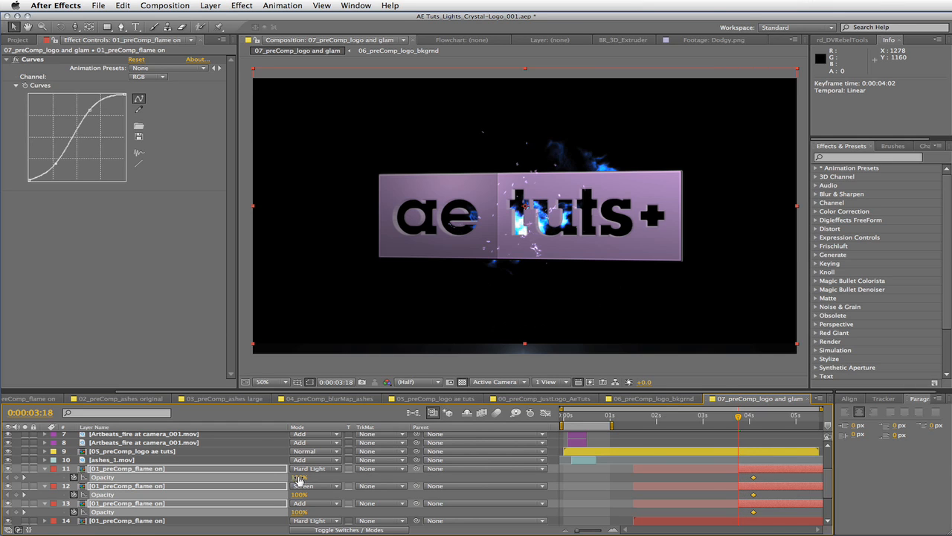
{"action": "left_click_drag", "start_coordinate": [299, 480], "coordinate": [117, 482]}
{"action": "left_click", "coordinate": [716, 482]}
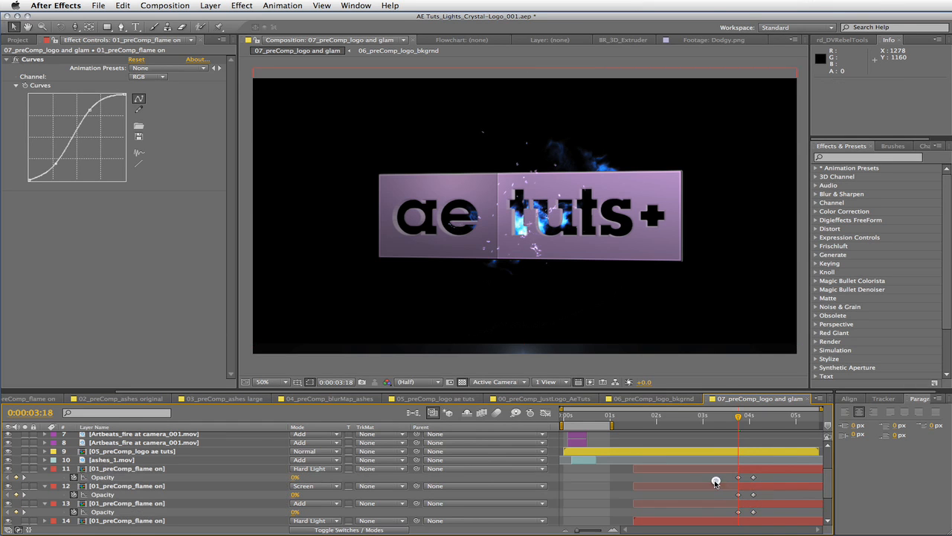
Preview the composition and add a composition marker with the comment "flash" at 0:00:00:07.
{"action": "scroll", "coordinate": [715, 481], "scroll_direction": "down", "scroll_amount": 1}
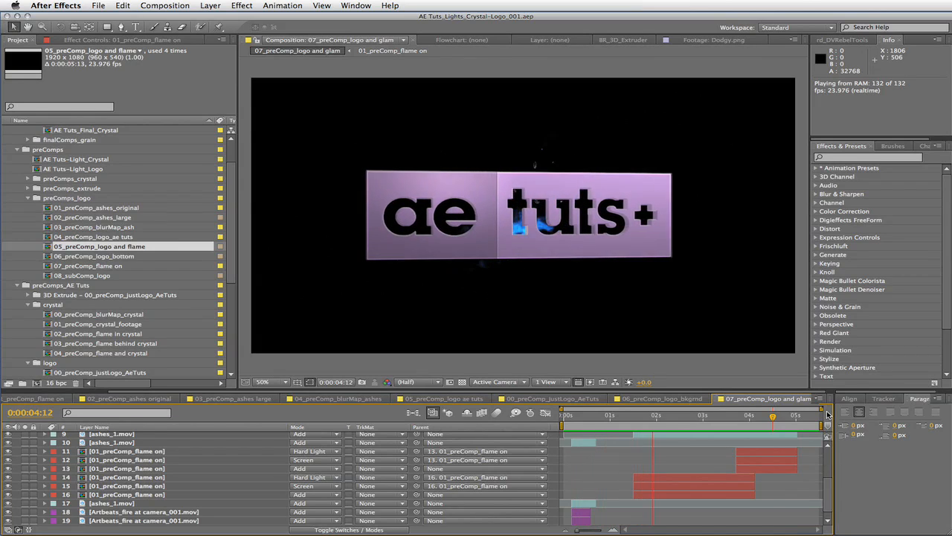
{"action": "key", "text": "0"}
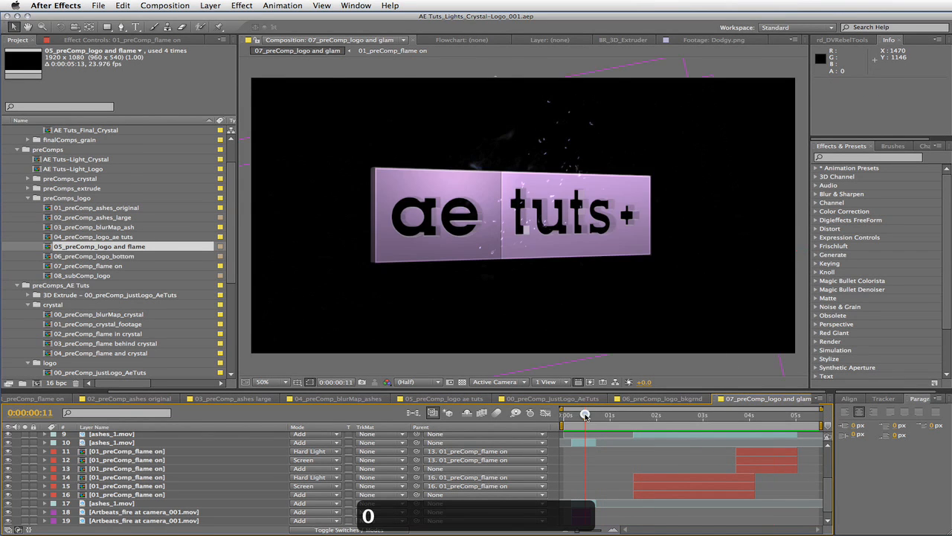
{"action": "left_click", "coordinate": [561, 415]}
{"action": "left_click_drag", "start_coordinate": [559, 416], "coordinate": [577, 419]}
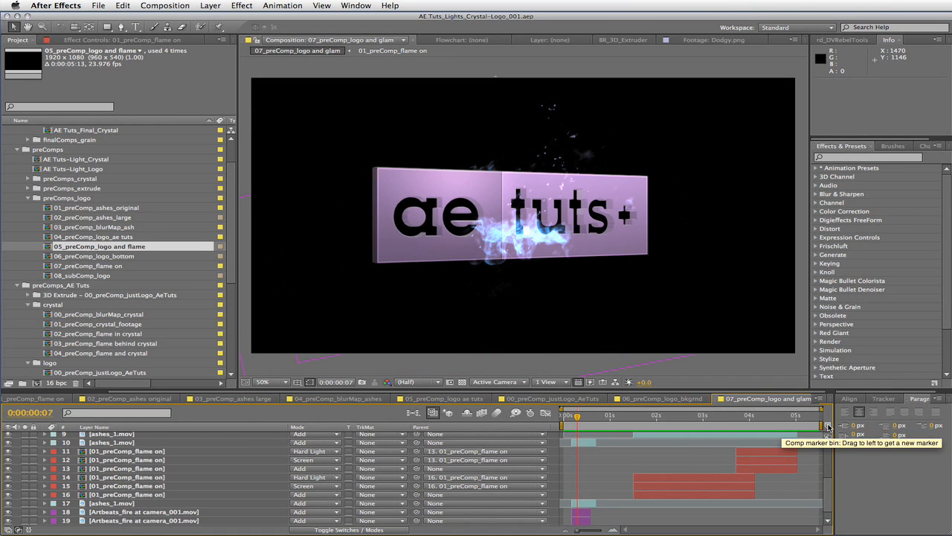
{"action": "left_click_drag", "start_coordinate": [828, 426], "coordinate": [578, 439]}
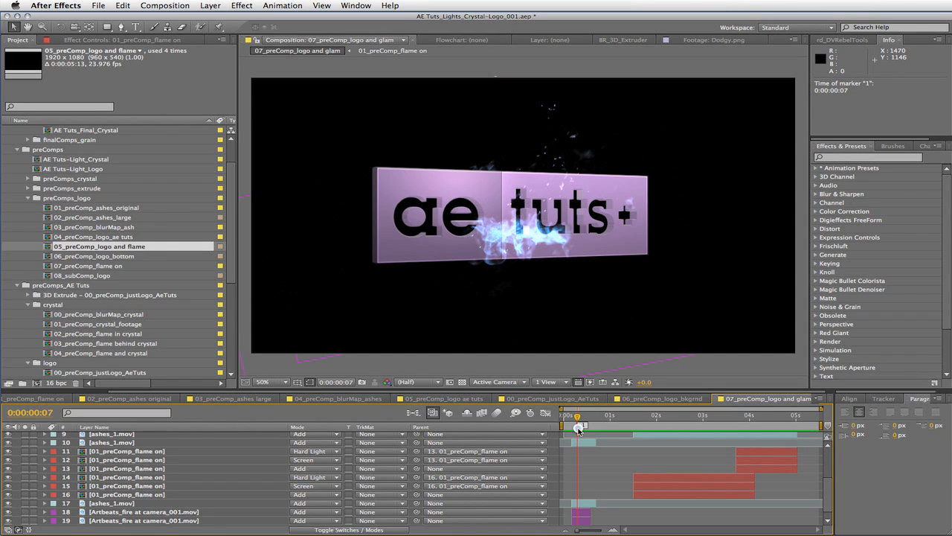
{"action": "double_click", "coordinate": [578, 429]}
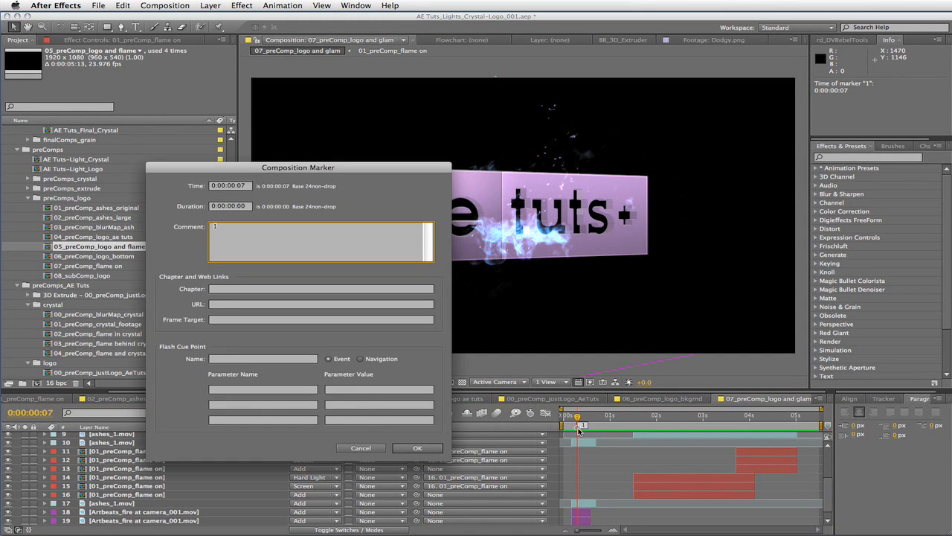
{"action": "type", "text": "flash"}
{"action": "key", "text": "Return"}
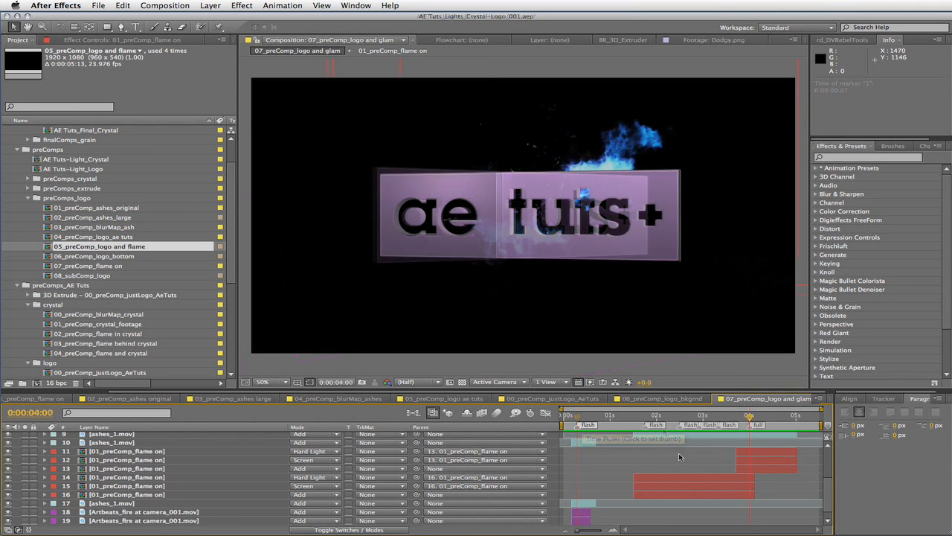
{"action": "left_click_drag", "start_coordinate": [654, 420], "coordinate": [750, 419]}
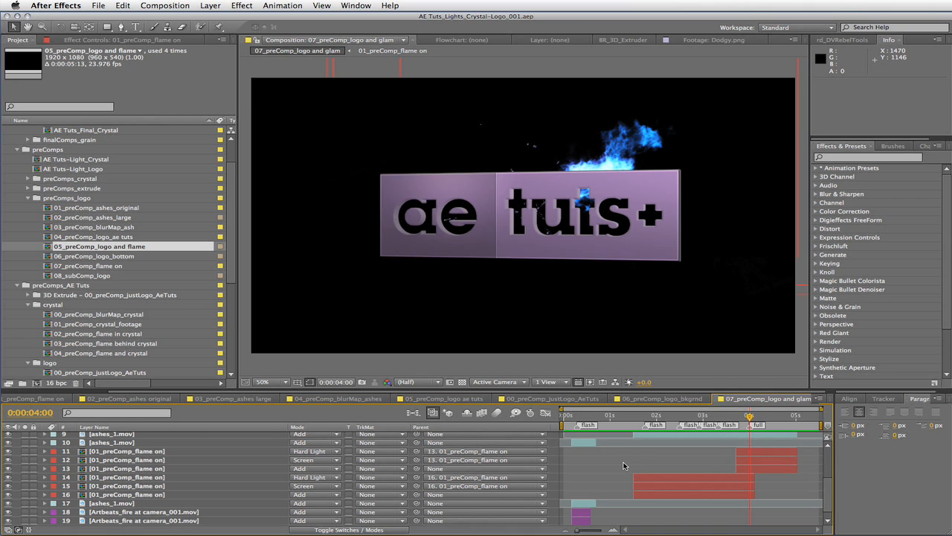
In 05_preComp_logo ae tuts, set intensity keyframes at 0:00:00:07 for both Light 1 and the 3DX LIGHT layer.
{"action": "left_click", "coordinate": [579, 416]}
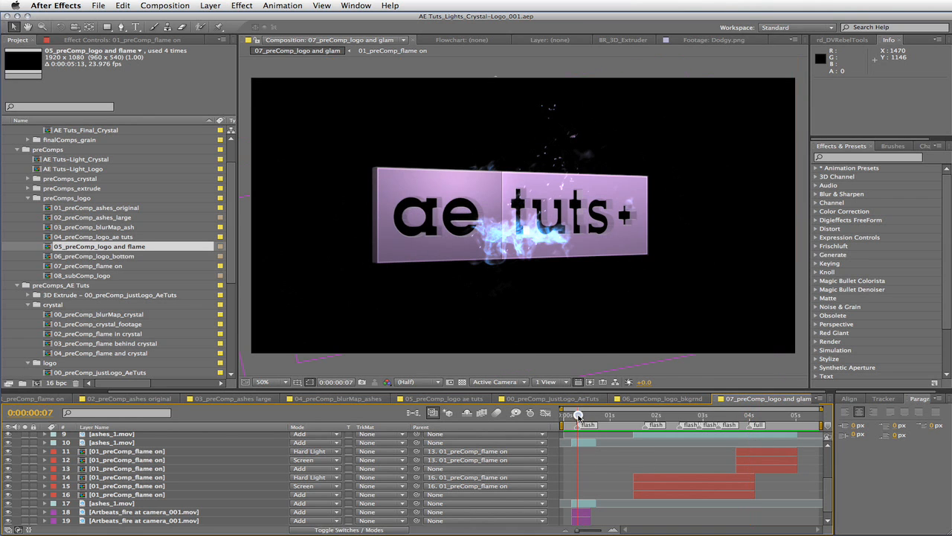
{"action": "scroll", "coordinate": [602, 465], "scroll_direction": "up", "scroll_amount": 3}
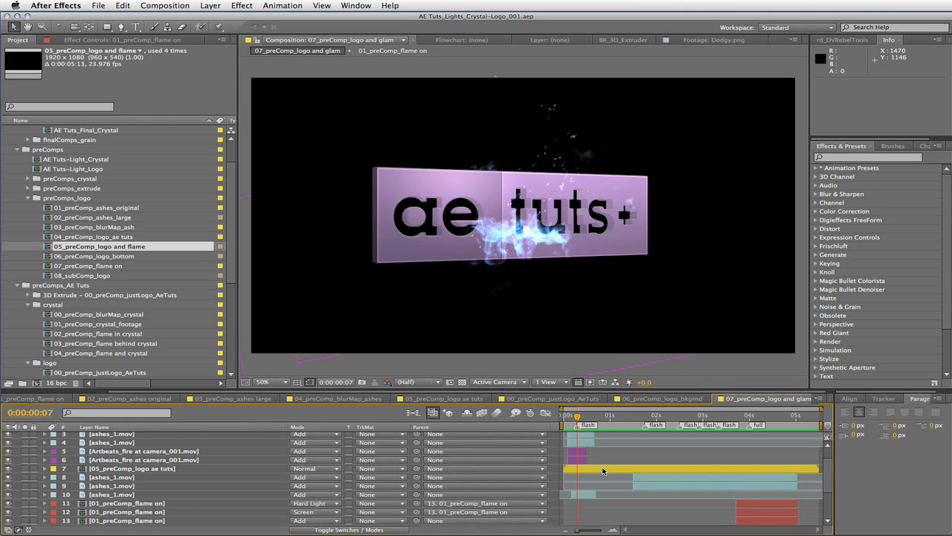
{"action": "double_click", "coordinate": [602, 470]}
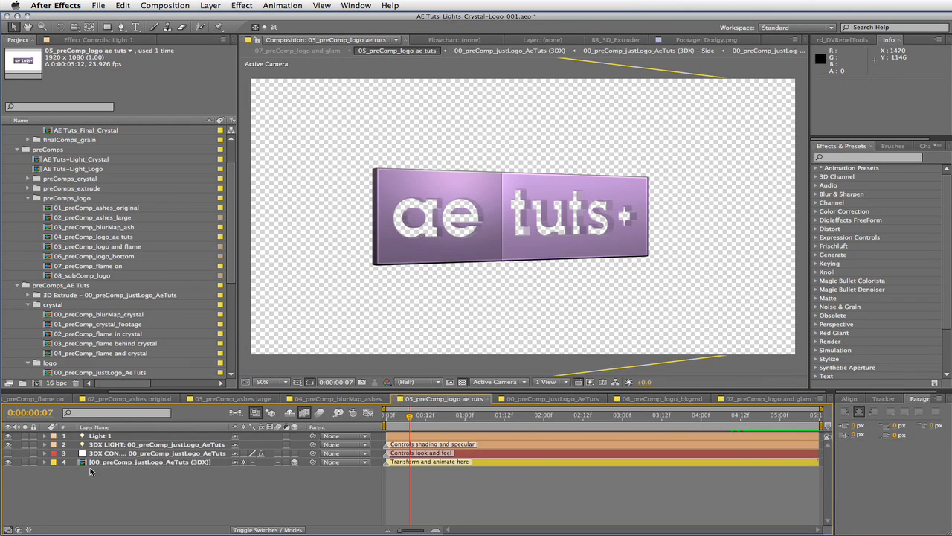
{"action": "left_click", "coordinate": [46, 436]}
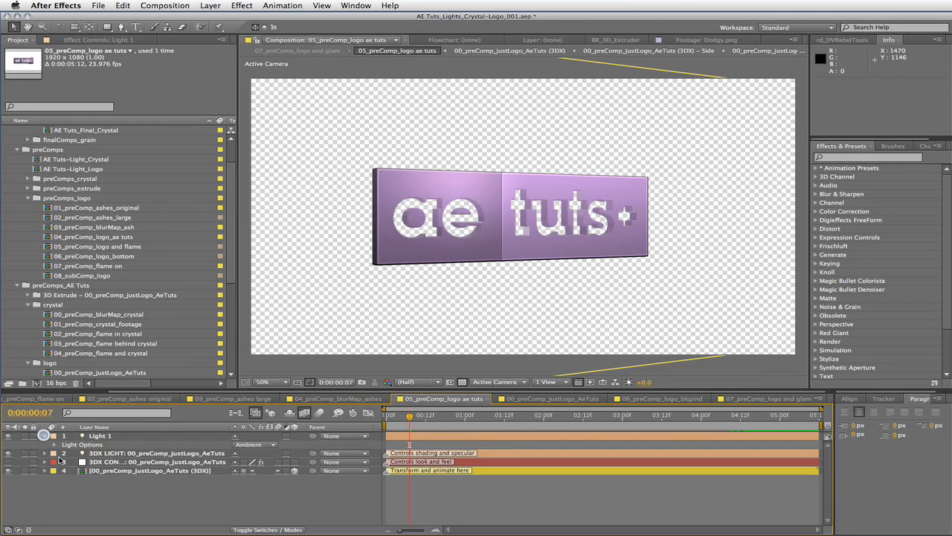
{"action": "left_click", "coordinate": [56, 445]}
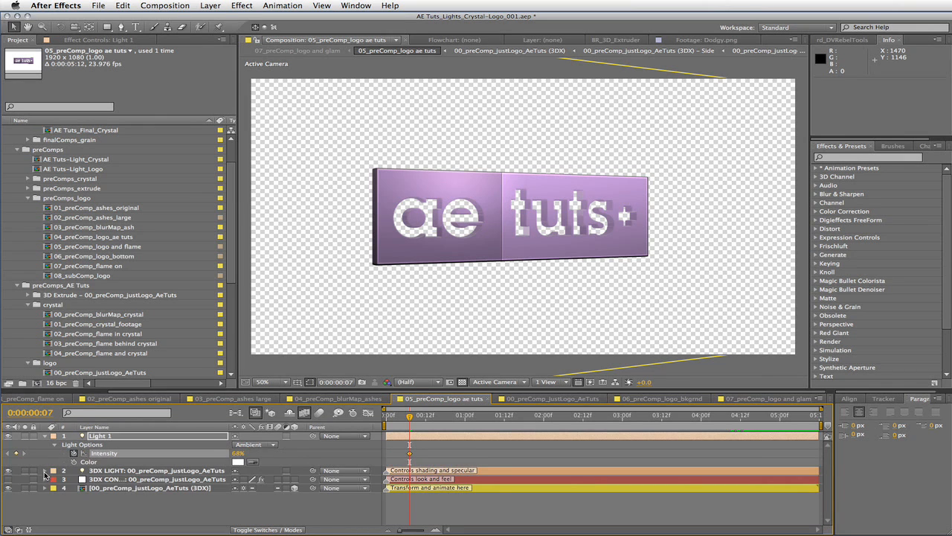
{"action": "left_click", "coordinate": [45, 471]}
{"action": "left_click", "coordinate": [54, 489]}
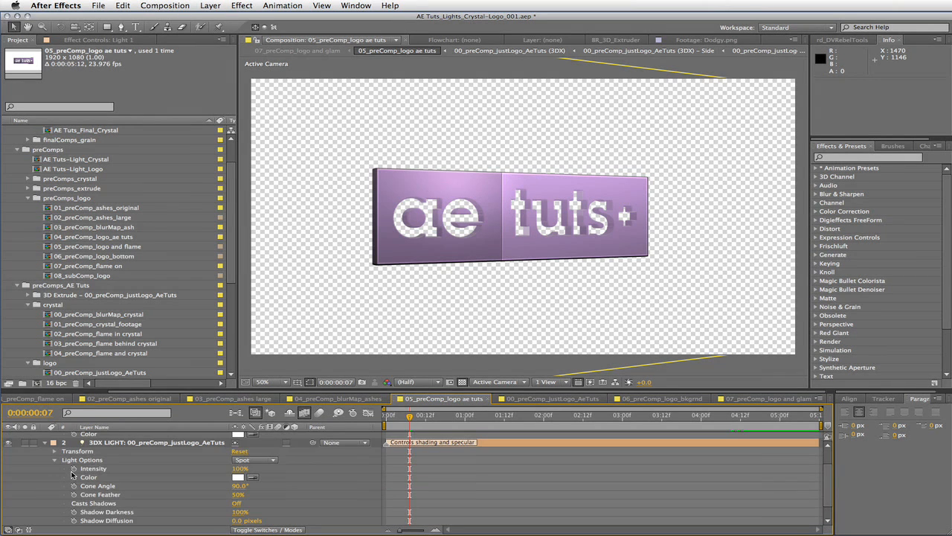
{"action": "left_click", "coordinate": [73, 468]}
Keyframe the intensity of Light 1 and the 3DX LIGHT layer at 0% at 0:00:00:04.
{"action": "scroll", "coordinate": [401, 493], "scroll_direction": "up", "scroll_amount": 2}
{"action": "key", "text": "Page_Up"}
{"action": "key", "text": "Page_Up"}
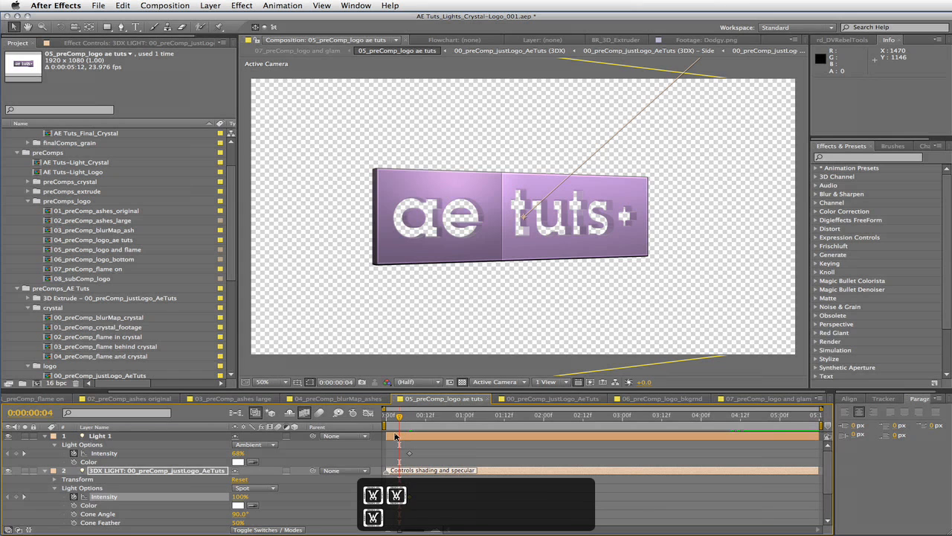
{"action": "key", "text": "Page_Up"}
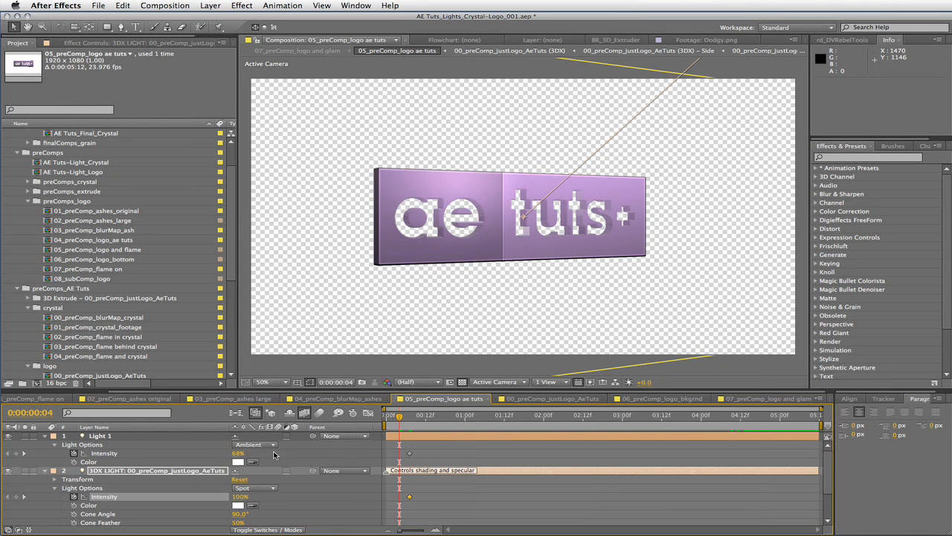
{"action": "left_click", "coordinate": [242, 453]}
{"action": "type", "text": "0"}
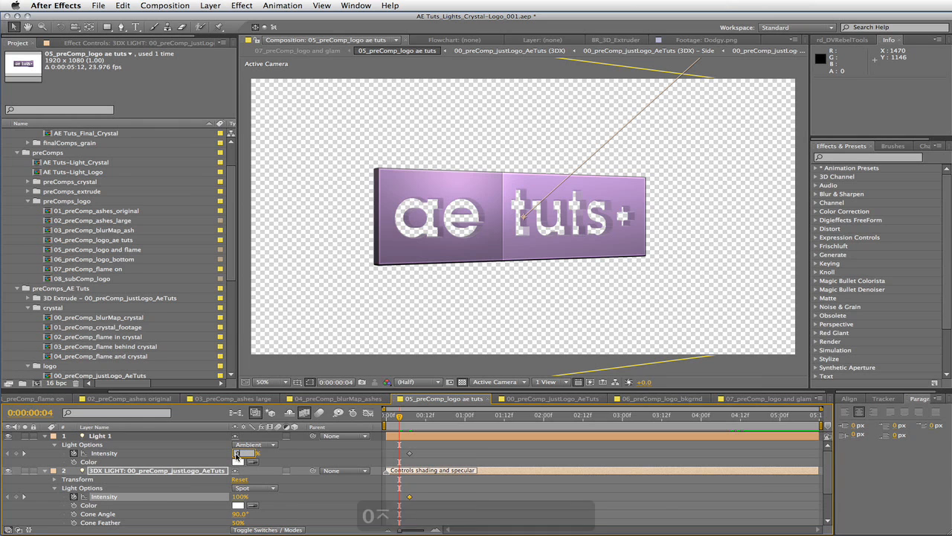
{"action": "key", "text": "Return"}
{"action": "left_click", "coordinate": [240, 497]}
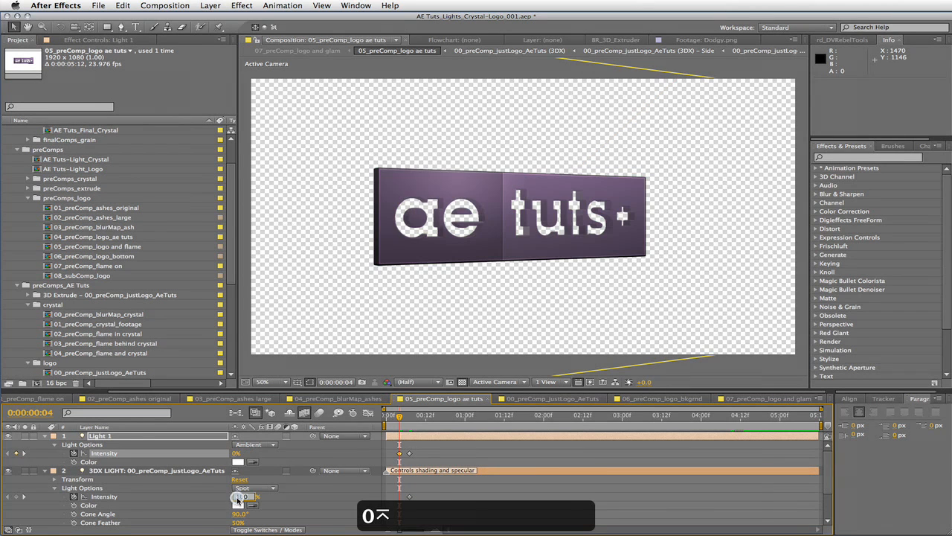
{"action": "type", "text": "00"}
{"action": "key", "text": "Return"}
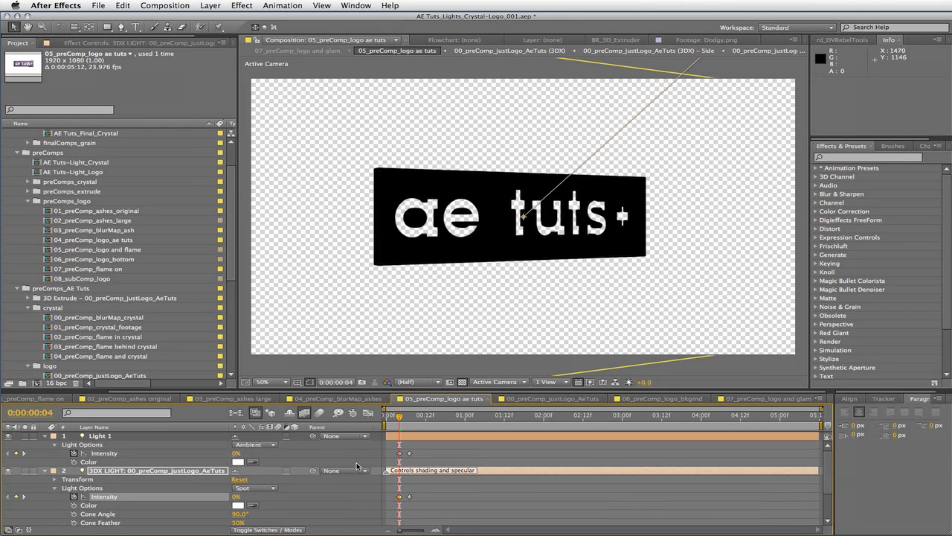
Copy both lights' 0% intensity keyframes to 0:00:00:10, and go to the second flash marker in 07_preComp_logo and glam.
{"action": "key", "text": "Page_Down"}
{"action": "key", "text": "Page_Down"}
{"action": "key", "text": "Page_Down"}
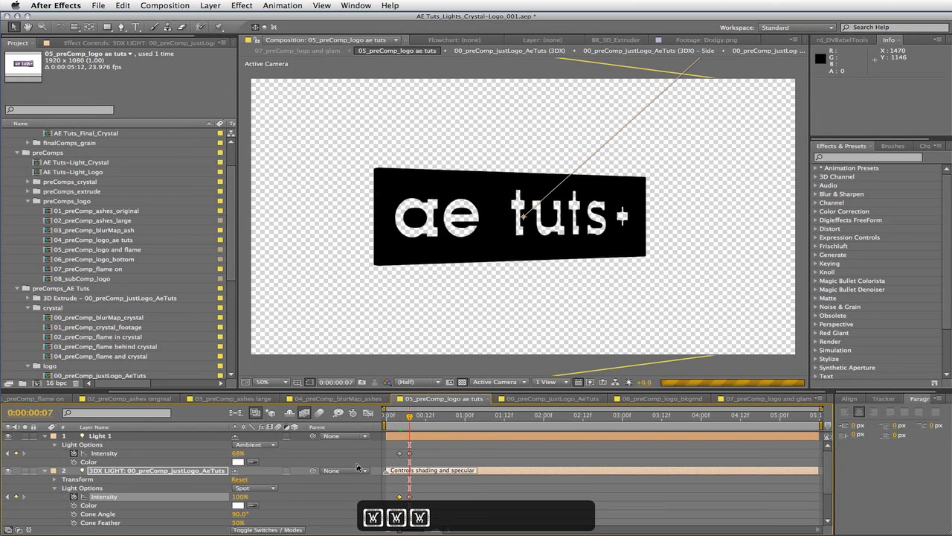
{"action": "key", "text": "Page_Down"}
{"action": "key", "text": "Page_Down"}
{"action": "key", "text": "Page_Down"}
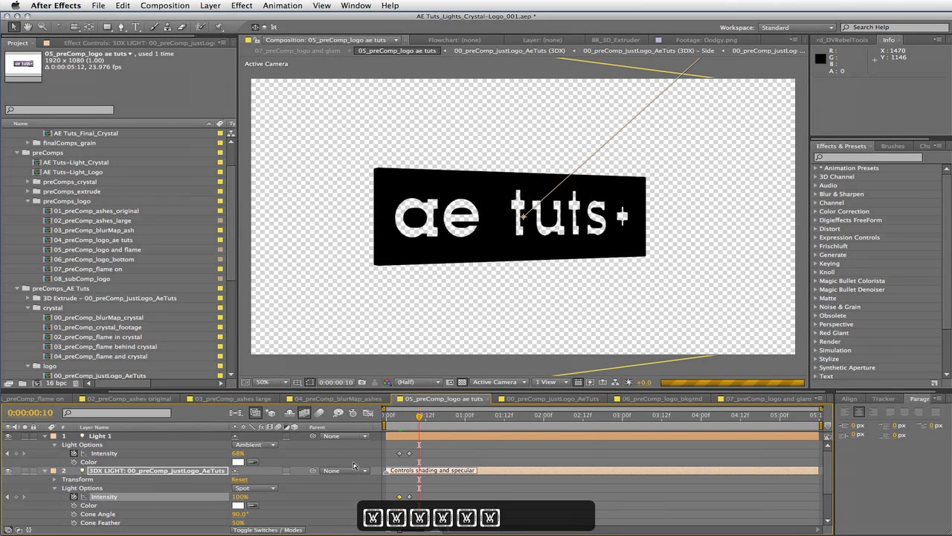
{"action": "key", "text": "super+c"}
{"action": "key", "text": "super+v"}
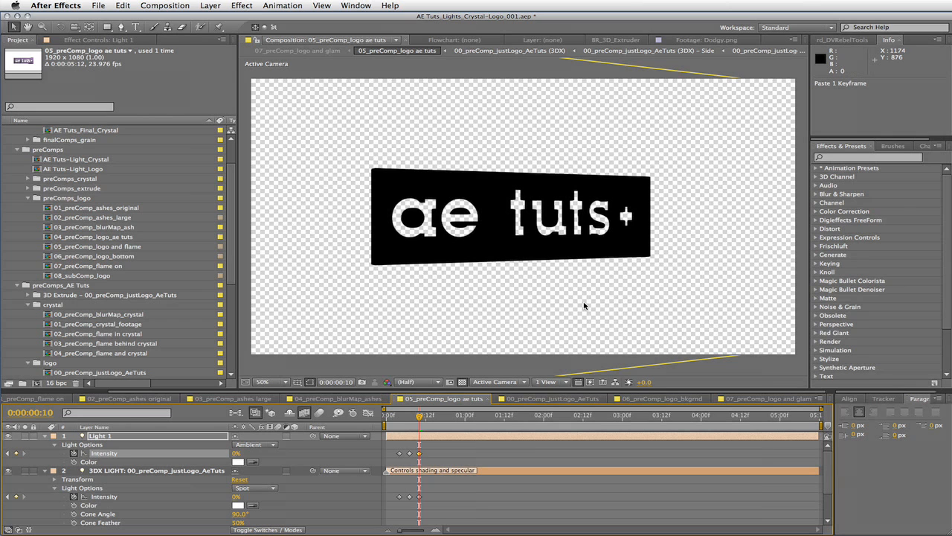
{"action": "left_click", "coordinate": [748, 402]}
{"action": "left_click", "coordinate": [643, 416]}
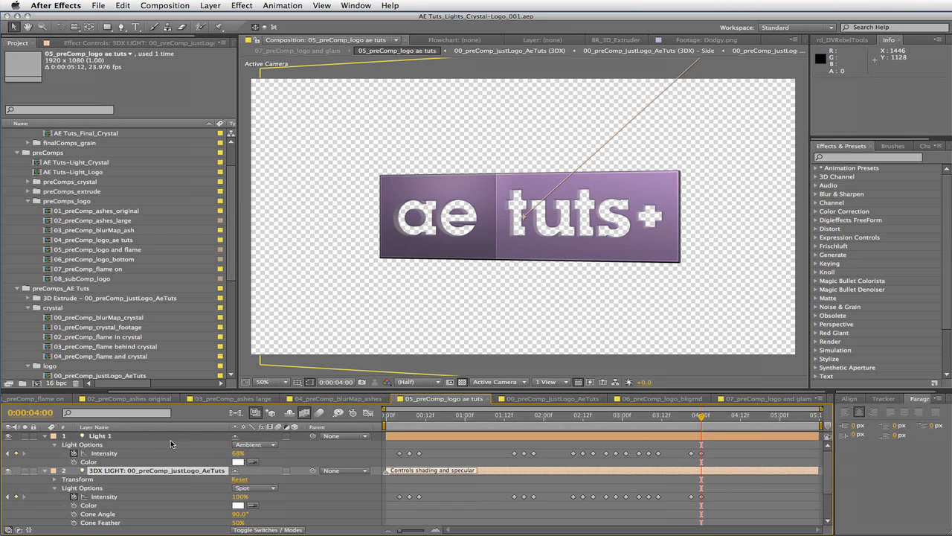
Rename the Light 1 layer "ambient light" and save the project.
{"action": "left_click", "coordinate": [141, 443]}
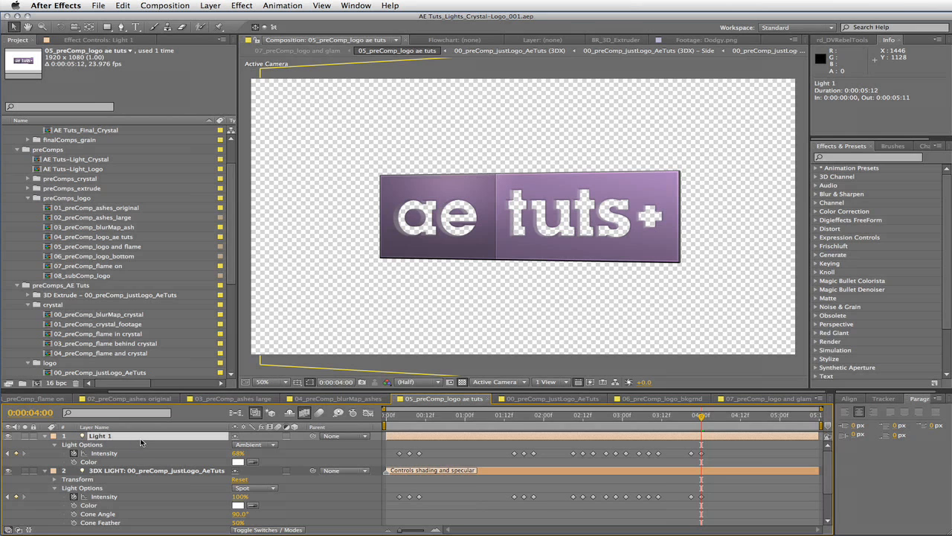
{"action": "key", "text": "Return"}
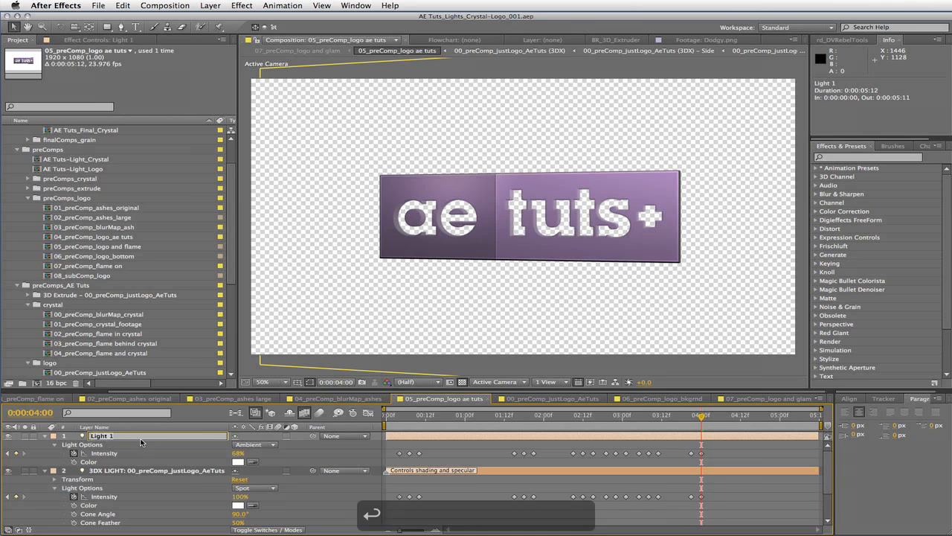
{"action": "type", "text": "ambient light"}
{"action": "key", "text": "Return"}
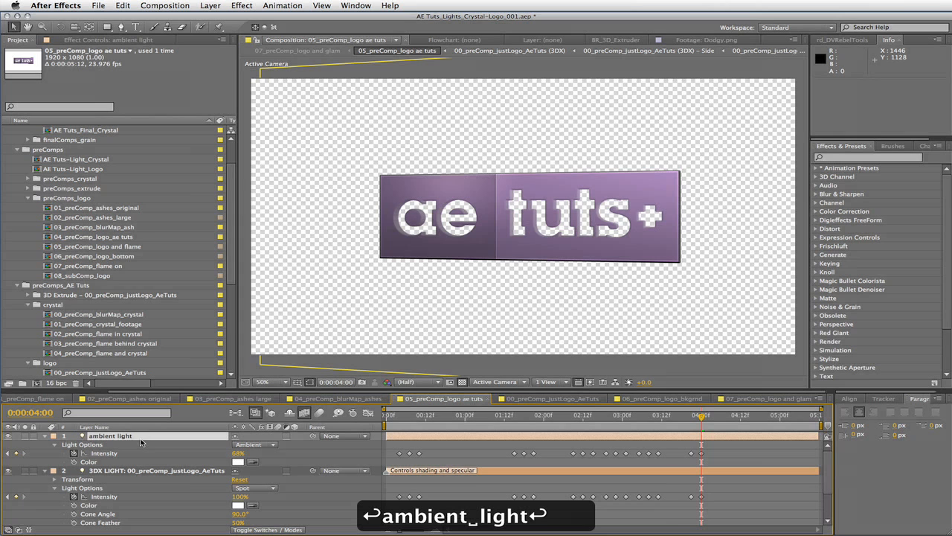
{"action": "key", "text": "super+s"}
Open 06_preComp_logo_bkgrnd from 07_preComp_logo and glam and remove the expression from the opacity control layer's Slider.
{"action": "left_click", "coordinate": [763, 398]}
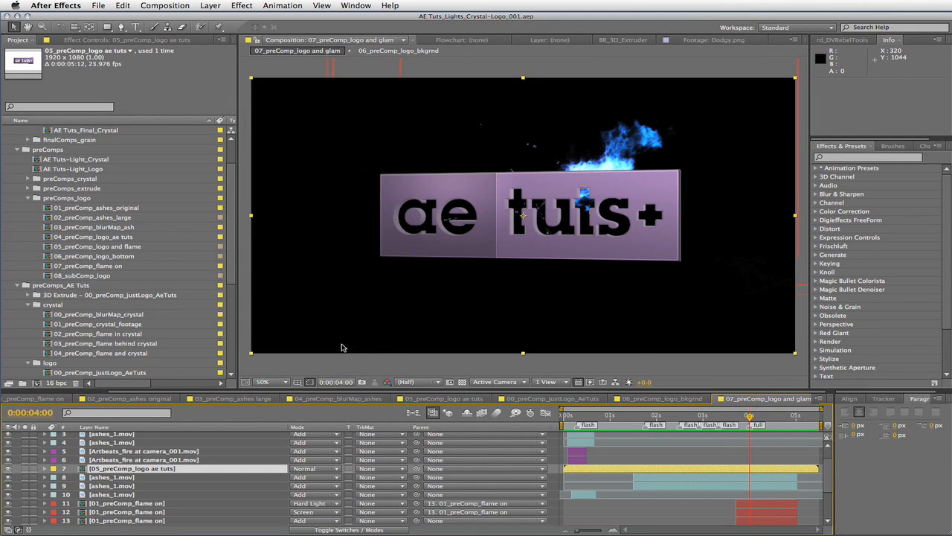
{"action": "scroll", "coordinate": [207, 468], "scroll_direction": "down", "scroll_amount": 4}
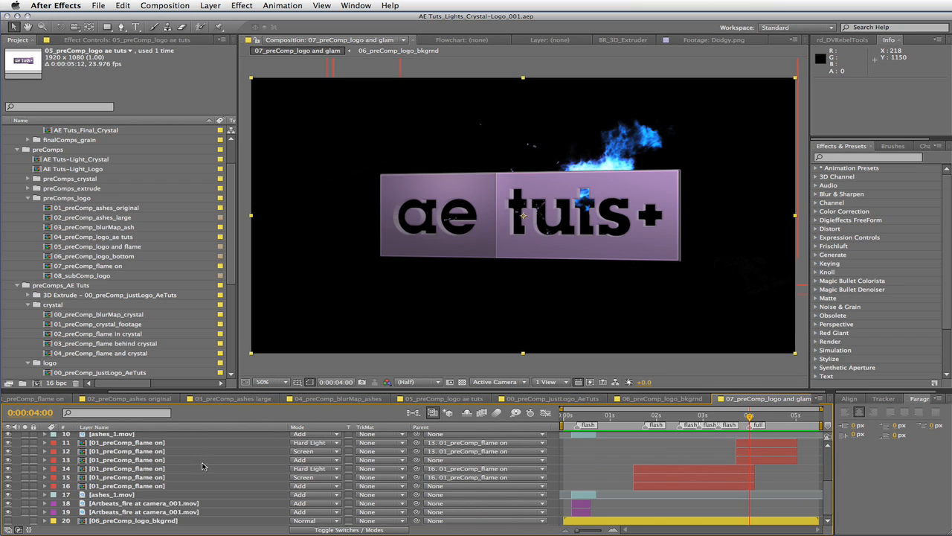
{"action": "left_click", "coordinate": [202, 522]}
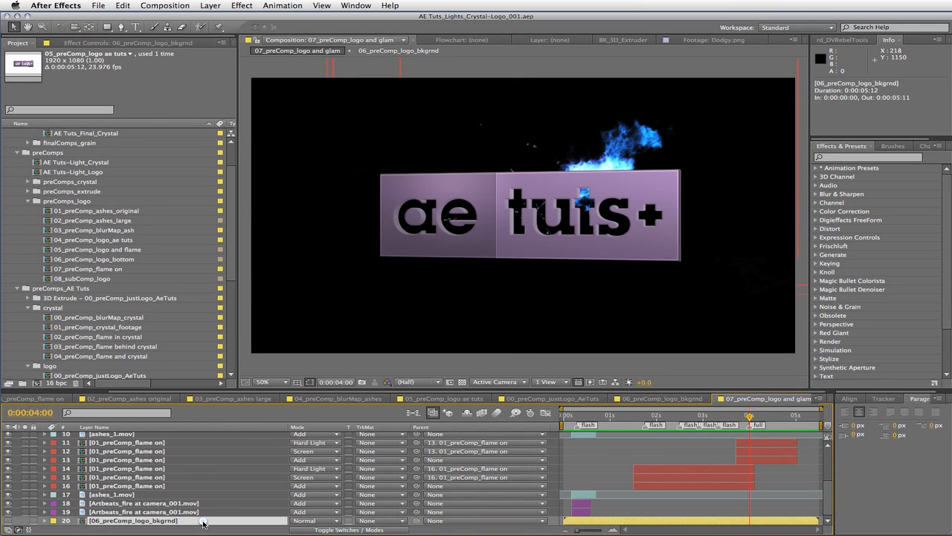
{"action": "double_click", "coordinate": [145, 523]}
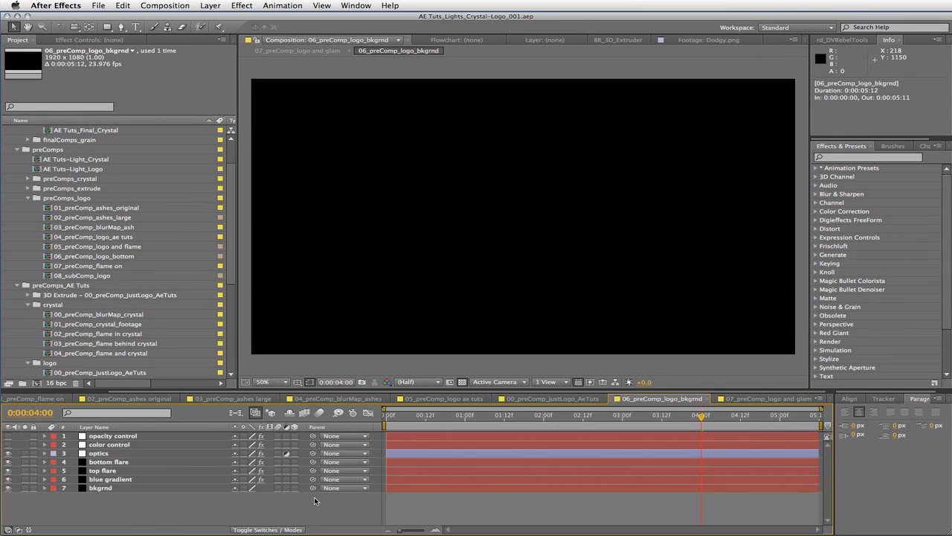
{"action": "left_click", "coordinate": [140, 437]}
{"action": "key", "text": "e"}
{"action": "key", "text": "e"}
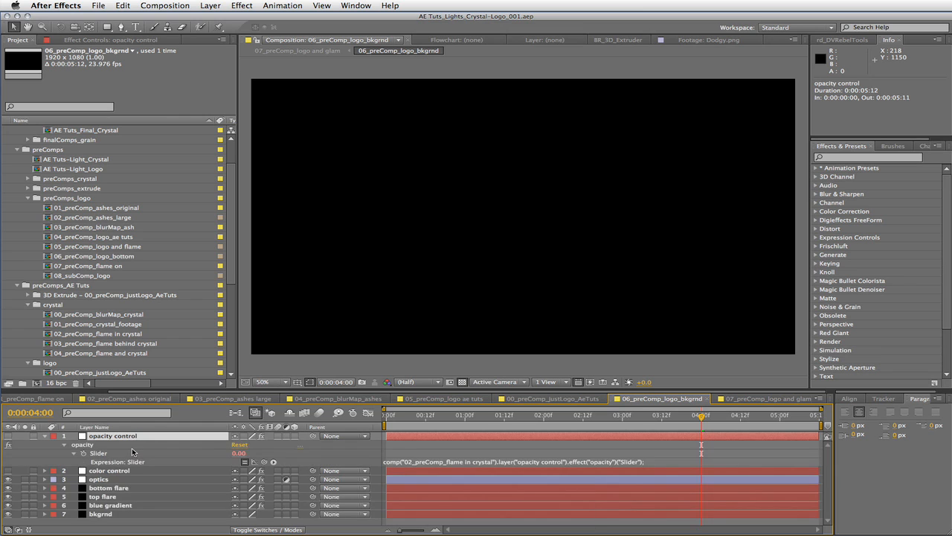
{"action": "left_click", "coordinate": [84, 456], "text": "alt"}
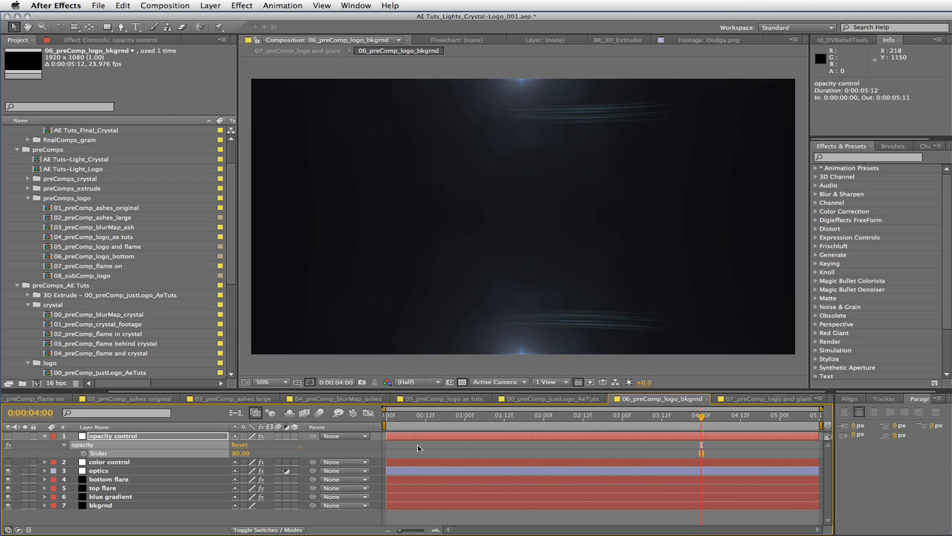
Find the first flash marker's time in 07_preComp_logo and glam and keyframe the background's opacity Slider at 80 there, at 0:00:00:07.
{"action": "left_click", "coordinate": [753, 399]}
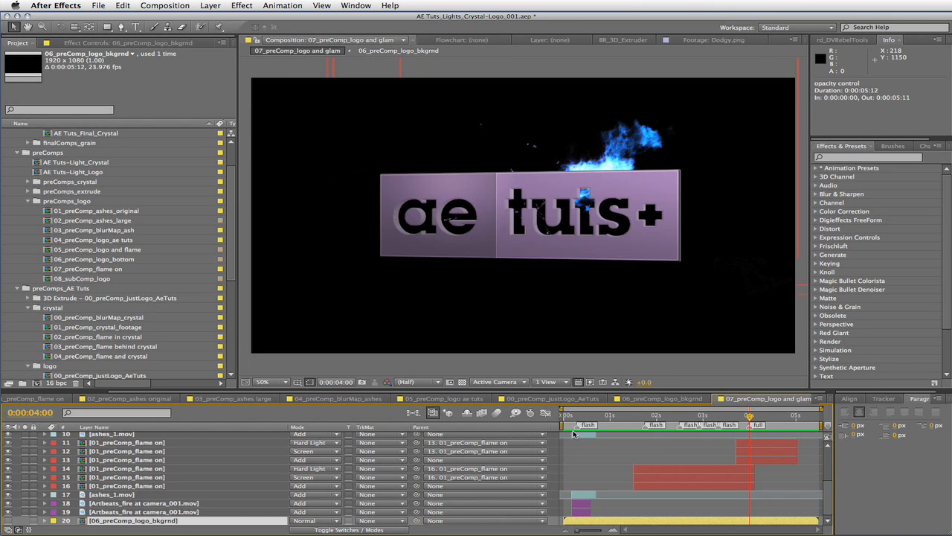
{"action": "left_click_drag", "start_coordinate": [573, 431], "coordinate": [579, 432]}
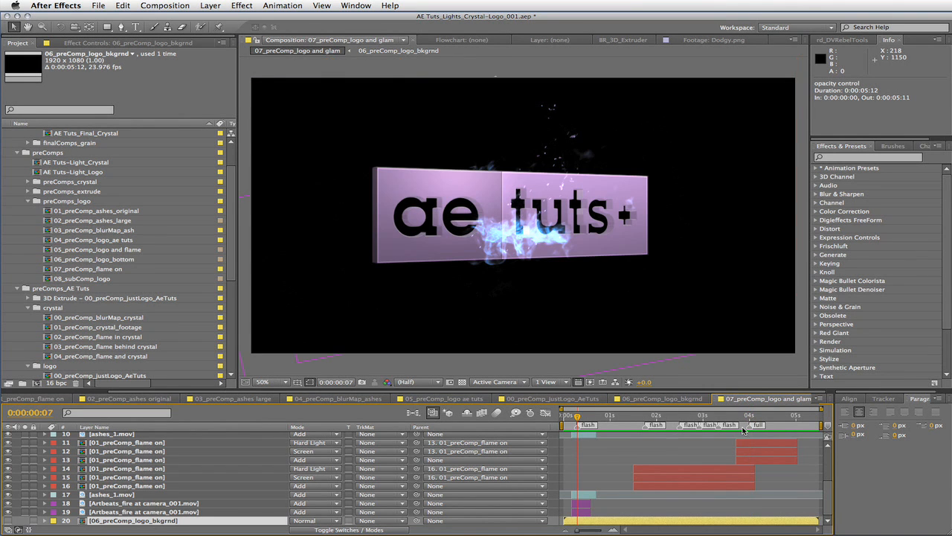
{"action": "left_click", "coordinate": [658, 399]}
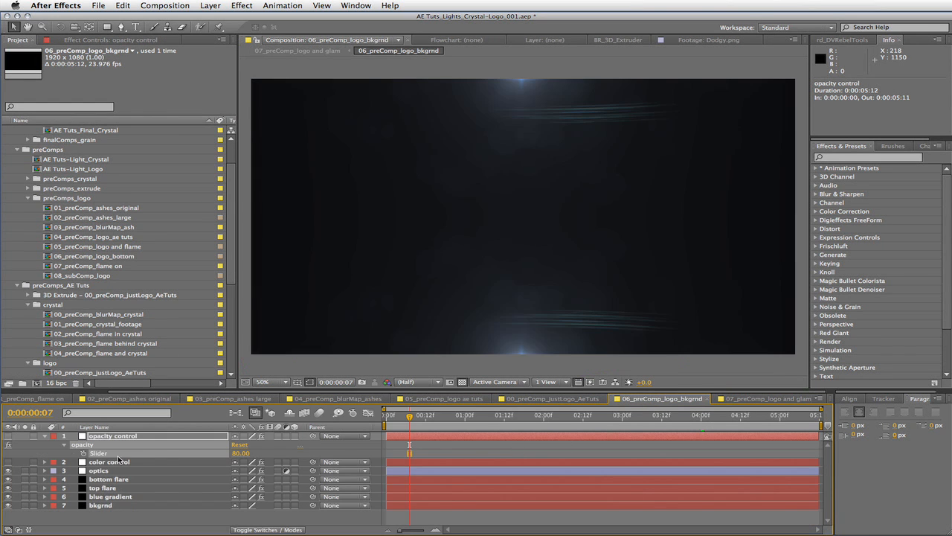
{"action": "left_click", "coordinate": [84, 452]}
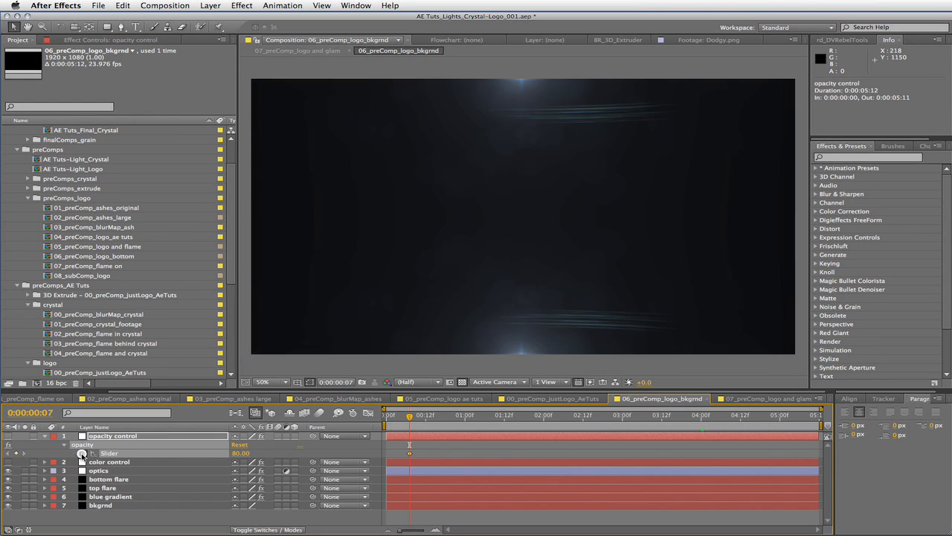
Keyframe the opacity Slider at 80 on the remaining marker times up to 0:00:04:00, and at 0 on 0:00:03:21.
{"action": "left_click", "coordinate": [744, 398]}
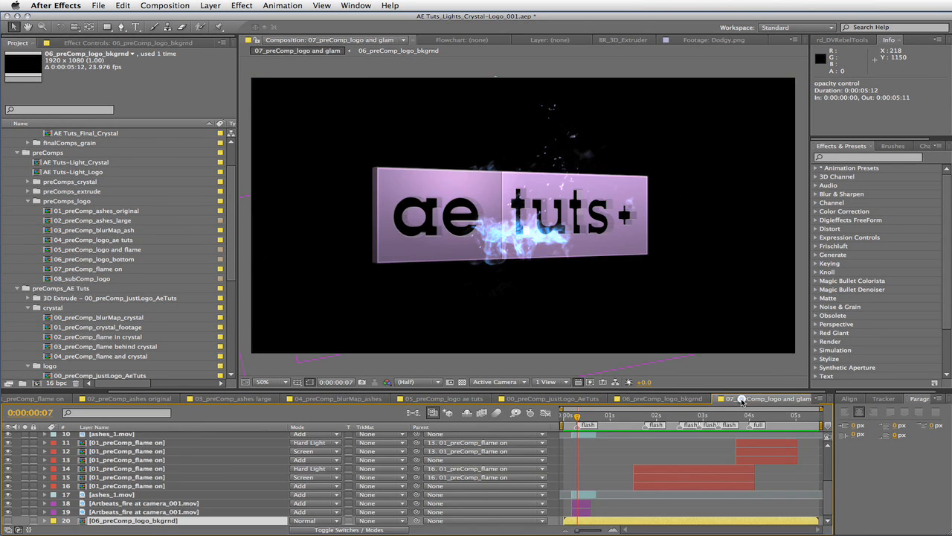
{"action": "left_click", "coordinate": [654, 399]}
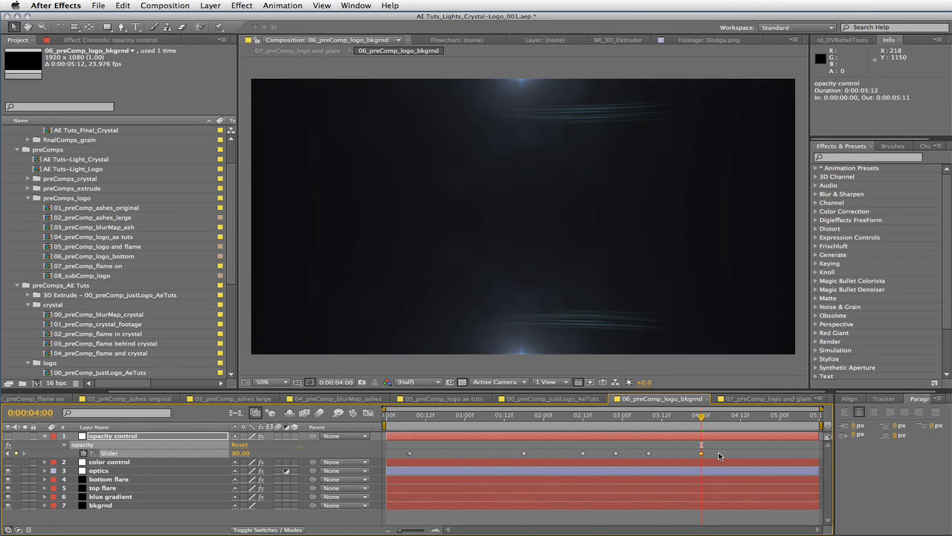
{"action": "key", "text": "Page_Up"}
{"action": "key", "text": "Page_Up"}
{"action": "key", "text": "Page_Up"}
{"action": "left_click", "coordinate": [242, 453]}
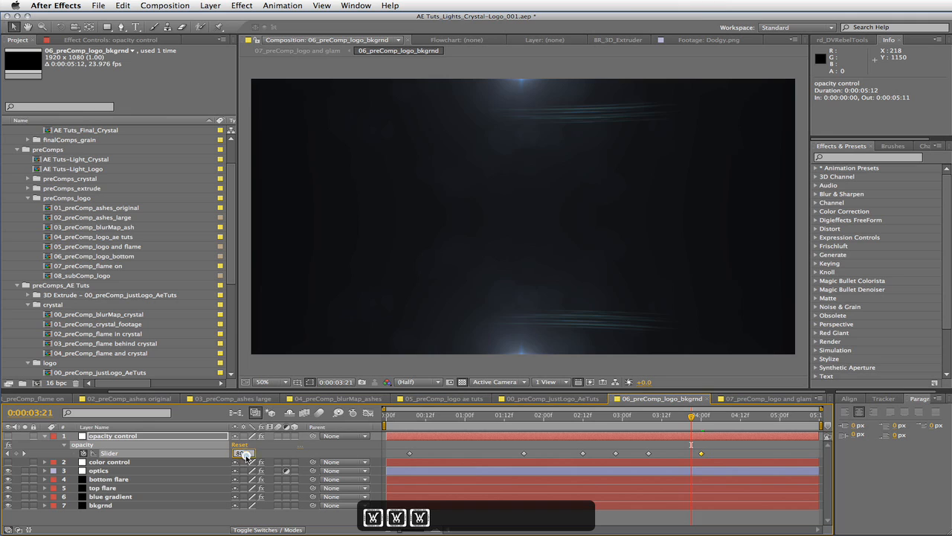
{"action": "type", "text": "0"}
{"action": "key", "text": "Return"}
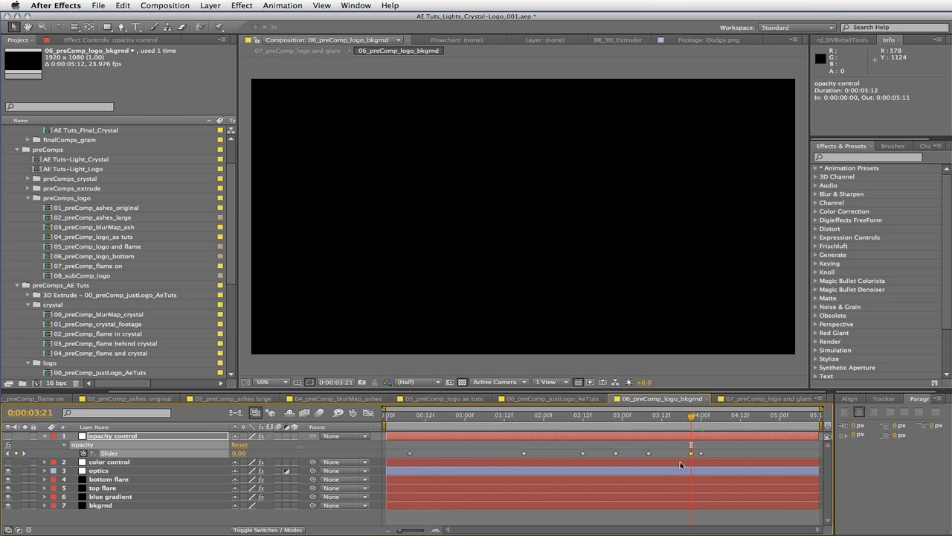
Copy the 0 Slider keyframe to three frames before and after each flash, starting at 0:00:00:04 and 0:00:00:10, and to 0:00:04:18.
{"action": "left_click", "coordinate": [399, 417]}
{"action": "key", "text": "ctrl+v"}
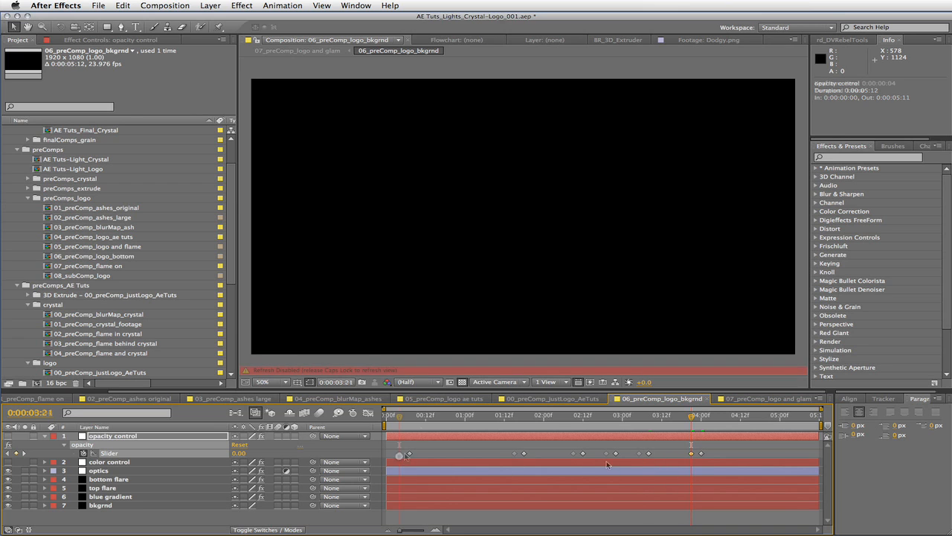
{"action": "left_click_drag", "start_coordinate": [399, 417], "coordinate": [409, 421]}
{"action": "key", "text": "Caps_Lock"}
{"action": "key", "text": "Page_Down"}
{"action": "key", "text": "Page_Down"}
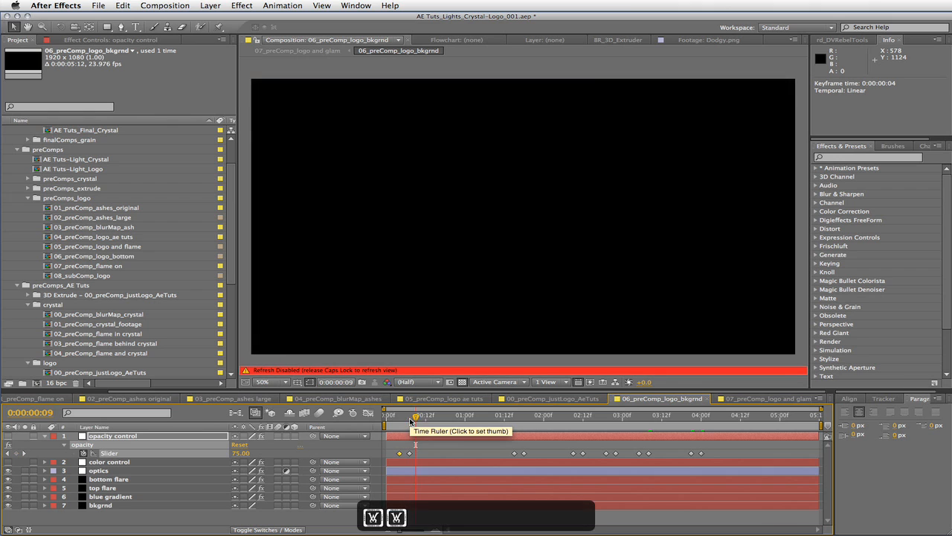
{"action": "key", "text": "Page_Down"}
{"action": "key", "text": "super+v"}
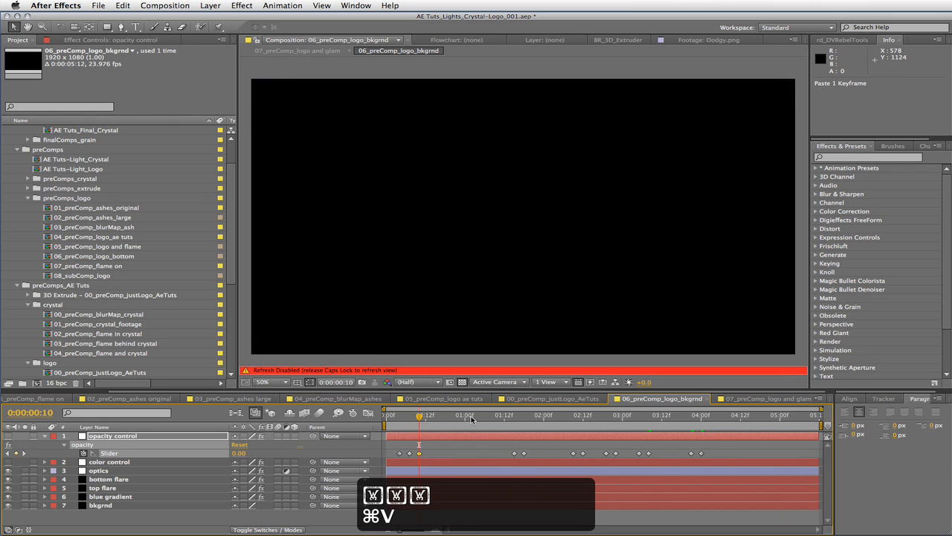
{"action": "left_click", "coordinate": [525, 417]}
{"action": "key", "text": "Caps_Lock"}
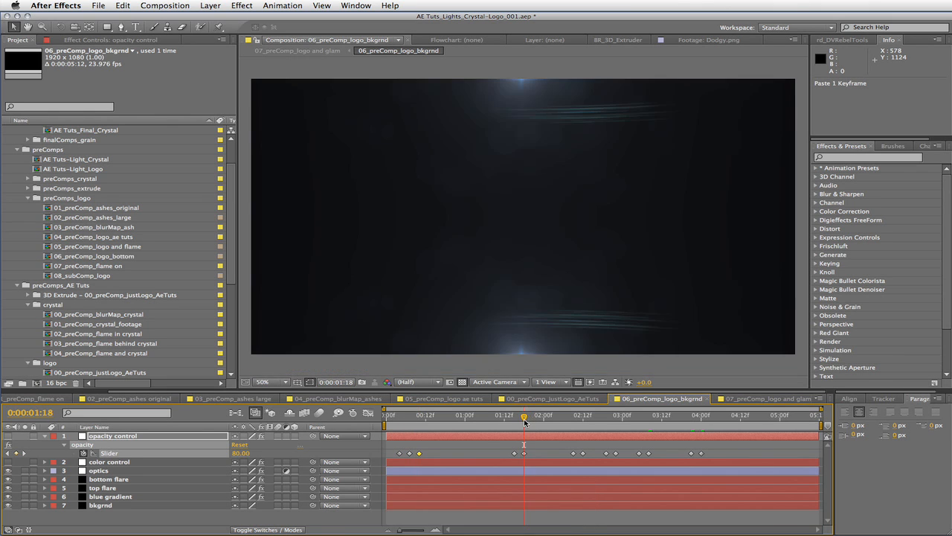
{"action": "key", "text": "Caps_Lock"}
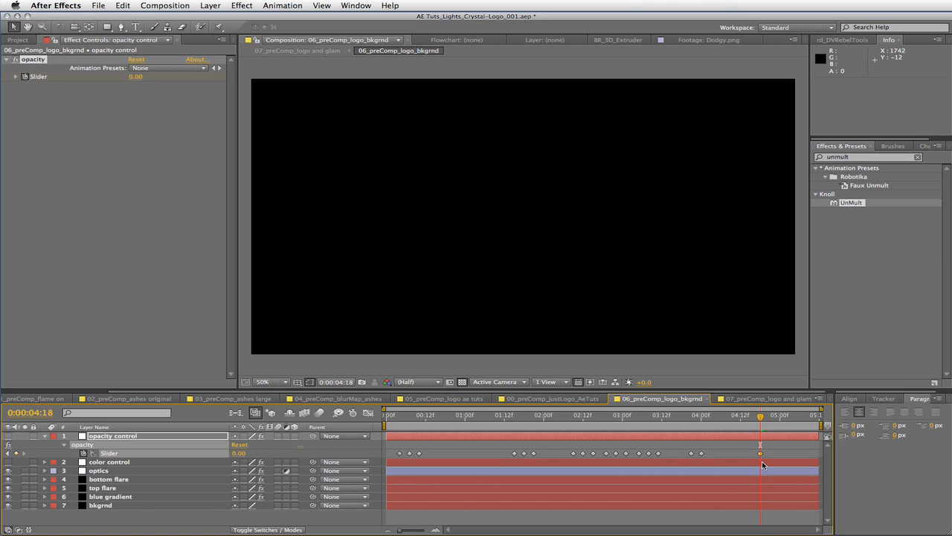
Preview 07_preComp_logo and glam, and create a new composition from it in the logo folder.
{"action": "left_click", "coordinate": [762, 399]}
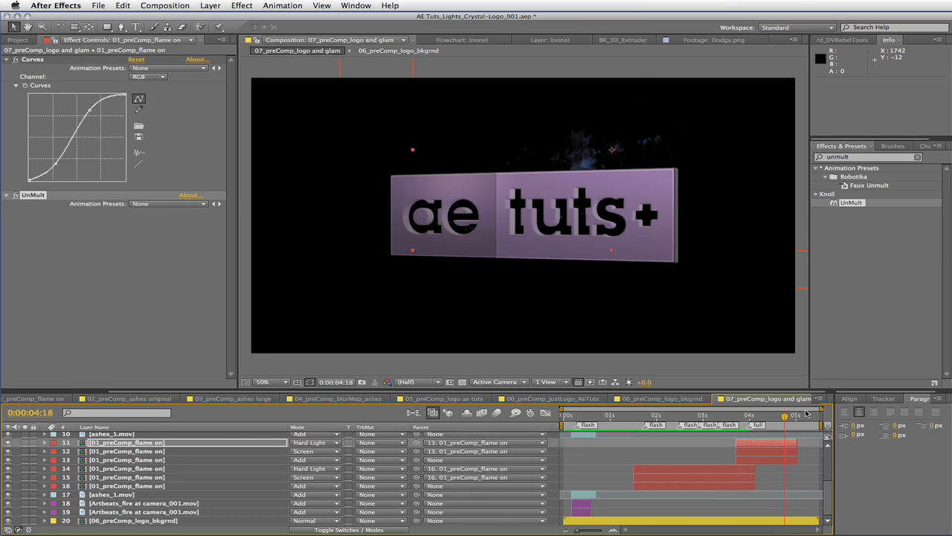
{"action": "key", "text": "KP_0"}
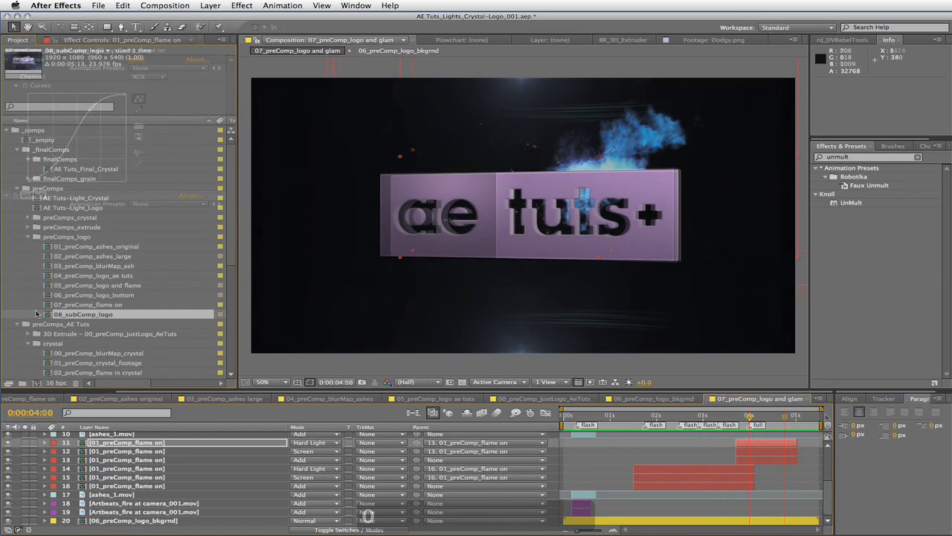
{"action": "left_click", "coordinate": [28, 237]}
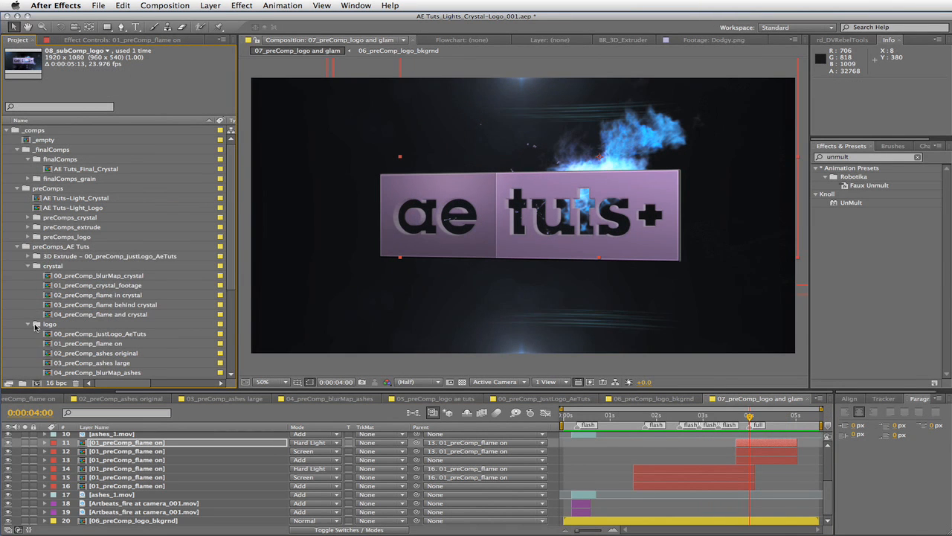
{"action": "scroll", "coordinate": [28, 318], "scroll_direction": "down", "scroll_amount": 5}
{"action": "left_click_drag", "start_coordinate": [49, 318], "coordinate": [36, 382]}
Rename the new composition 08_SubComp_logo.
{"action": "left_click", "coordinate": [93, 366]}
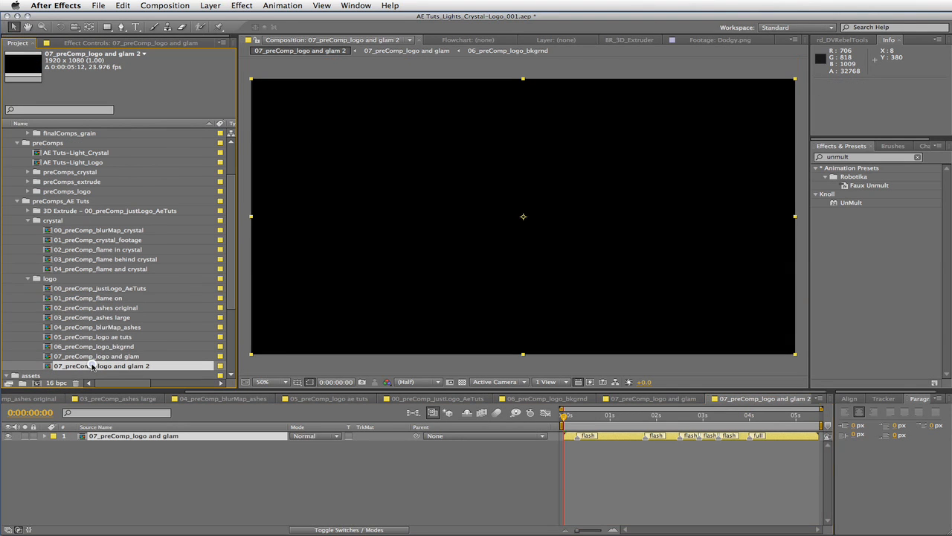
{"action": "key", "text": "Return"}
{"action": "key", "text": "Up"}
{"action": "key", "text": "Right"}
{"action": "key", "text": "Right"}
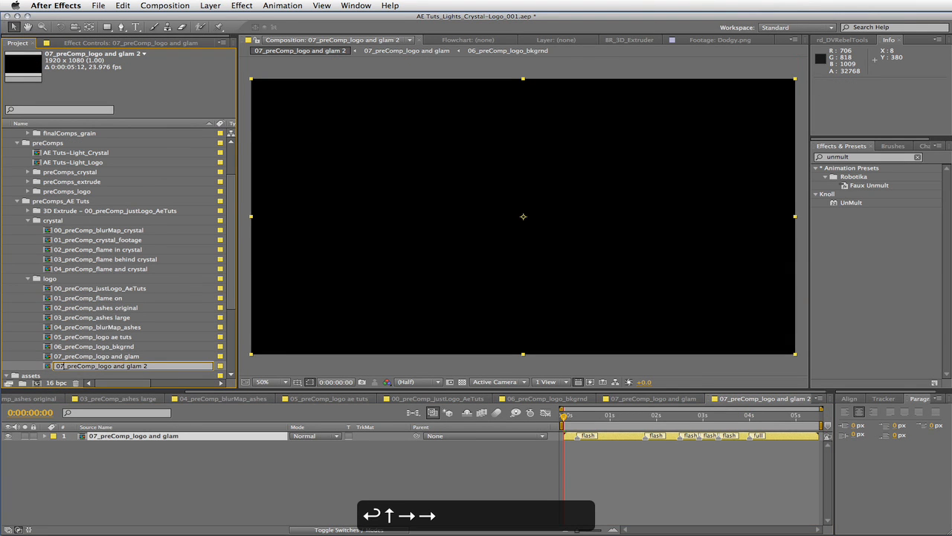
{"action": "key", "text": "BackSpace"}
{"action": "type", "text": "8"}
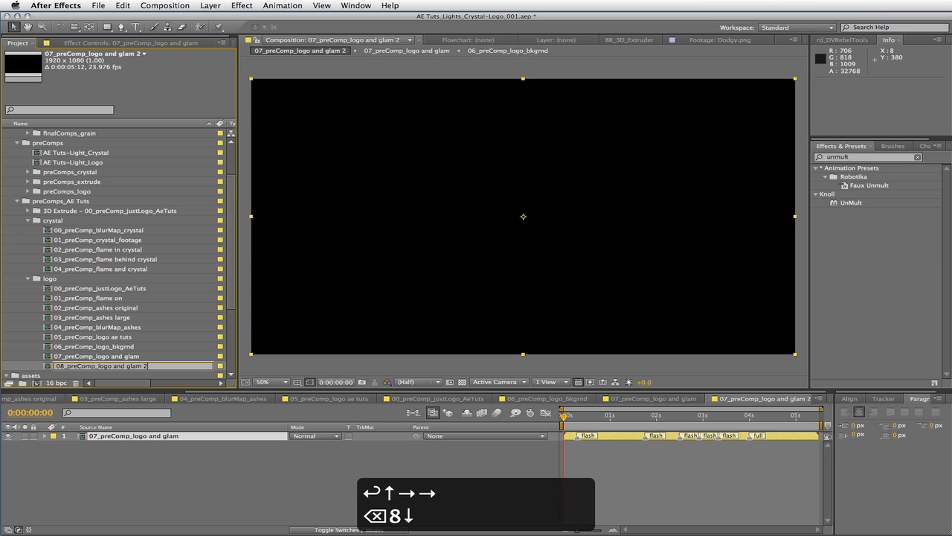
{"action": "key", "text": "BackSpace"}
{"action": "key", "text": "BackSpace"}
{"action": "key", "text": "BackSpace"}
{"action": "key", "text": "BackSpace"}
{"action": "key", "text": "BackSpace"}
{"action": "key", "text": "BackSpace"}
{"action": "key", "text": "BackSpace"}
{"action": "key", "text": "BackSpace"}
{"action": "key", "text": "BackSpace"}
{"action": "key", "text": "BackSpace"}
{"action": "key", "text": "BackSpace"}
{"action": "key", "text": "Left"}
{"action": "key", "text": "Left"}
{"action": "key", "text": "Left"}
{"action": "key", "text": "Left"}
{"action": "key", "text": "Left"}
{"action": "key", "text": "Left"}
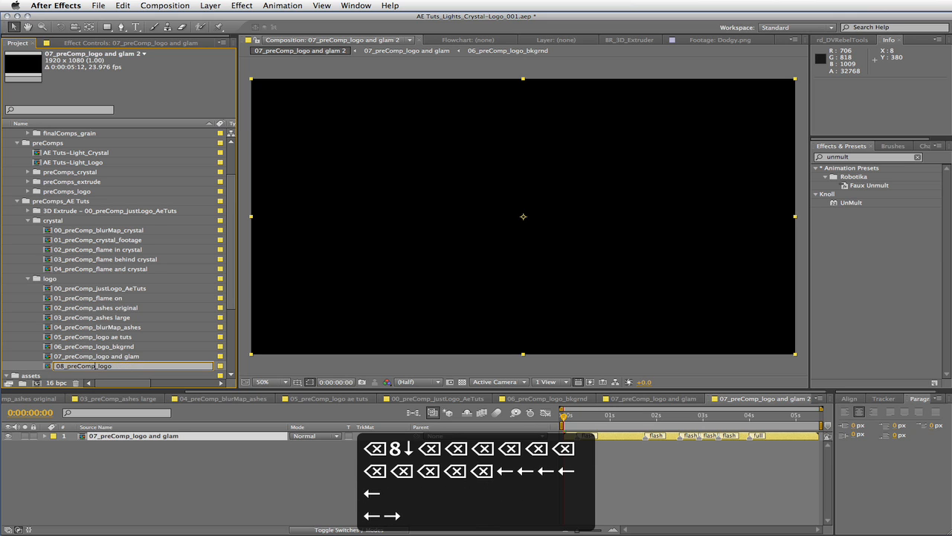
{"action": "key", "text": "BackSpace"}
{"action": "key", "text": "BackSpace"}
{"action": "key", "text": "BackSpace"}
{"action": "key", "text": "BackSpace"}
{"action": "type", "text": "Sub"}
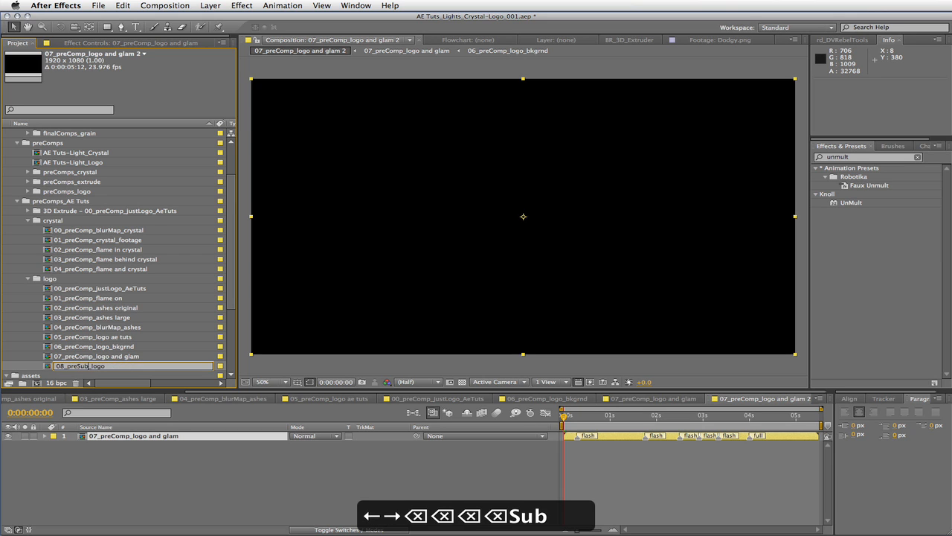
{"action": "type", "text": "Comp"}
{"action": "key", "text": "Left"}
{"action": "key", "text": "Left"}
{"action": "key", "text": "Left"}
{"action": "key", "text": "Left"}
{"action": "key", "text": "Left"}
{"action": "key", "text": "Left"}
{"action": "key", "text": "Left"}
{"action": "key", "text": "BackSpace"}
{"action": "key", "text": "BackSpace"}
{"action": "key", "text": "BackSpace"}
{"action": "key", "text": "Return"}
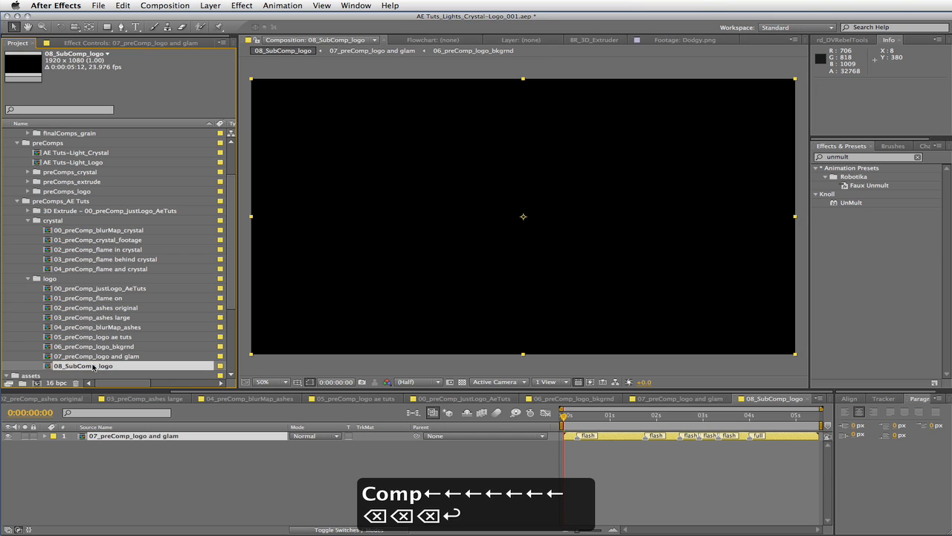
Add a black 1920 x 1080 solid beneath the 07_preComp_logo and glam layer and name it "black bkgrnd".
{"action": "right_click", "coordinate": [161, 454]}
{"action": "mouse_move", "coordinate": [276, 437]}
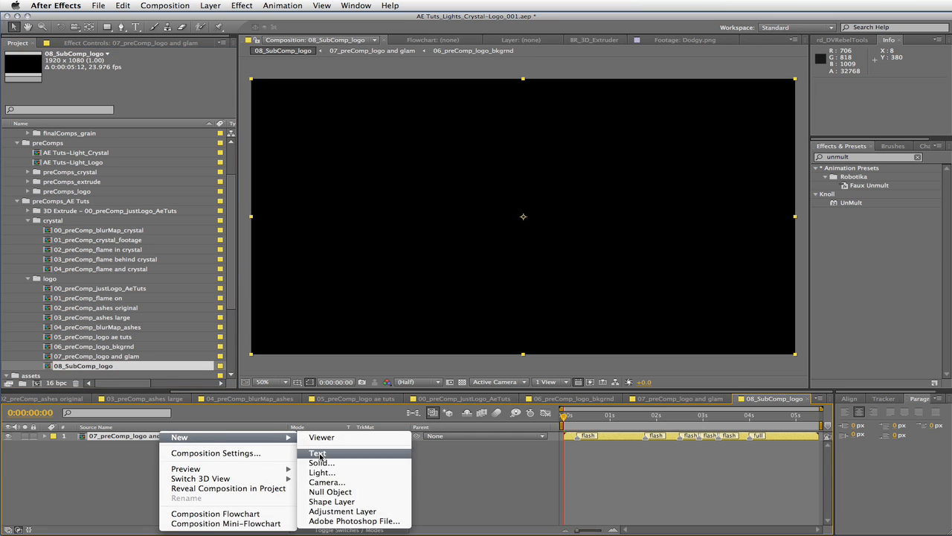
{"action": "left_click", "coordinate": [324, 463]}
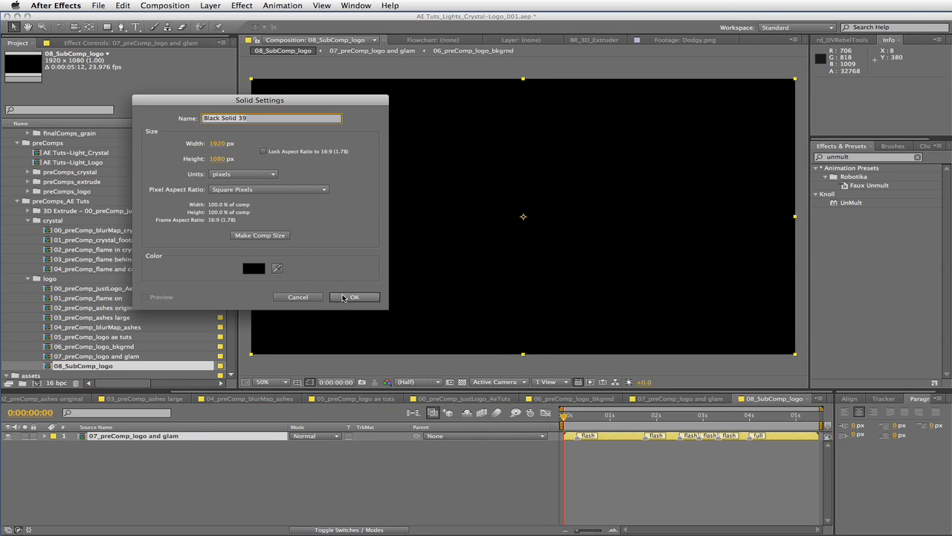
{"action": "left_click", "coordinate": [358, 296]}
{"action": "left_click_drag", "start_coordinate": [207, 436], "coordinate": [204, 454]}
{"action": "key", "text": "Return"}
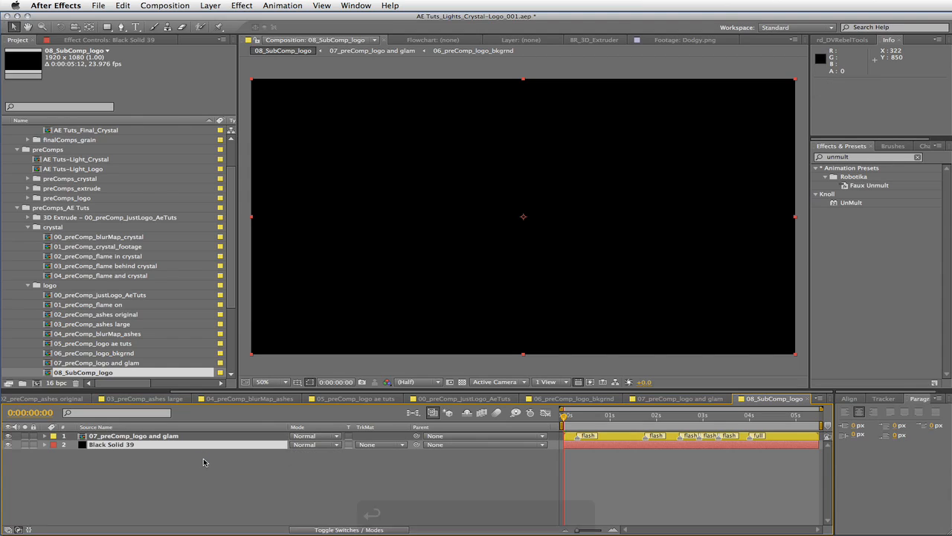
{"action": "type", "text": "black bkgrnd"}
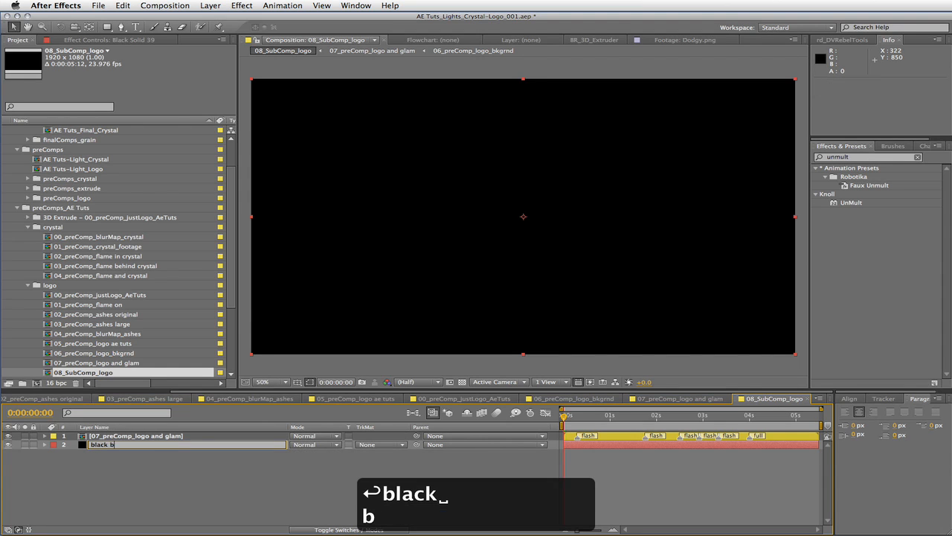
{"action": "key", "text": "Return"}
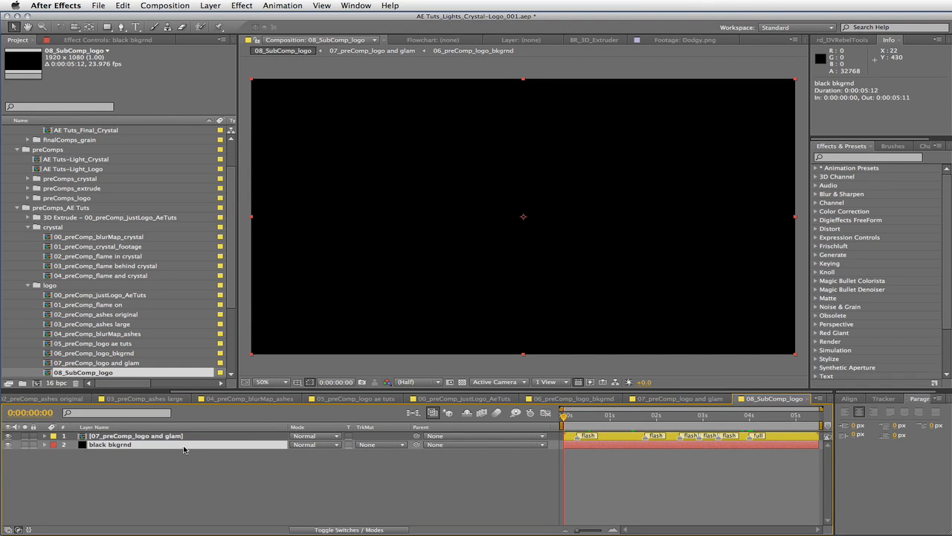
Duplicate the black bkgrnd layer and name the copy "tiny ash".
{"action": "key", "text": "super+d"}
{"action": "key", "text": "Return"}
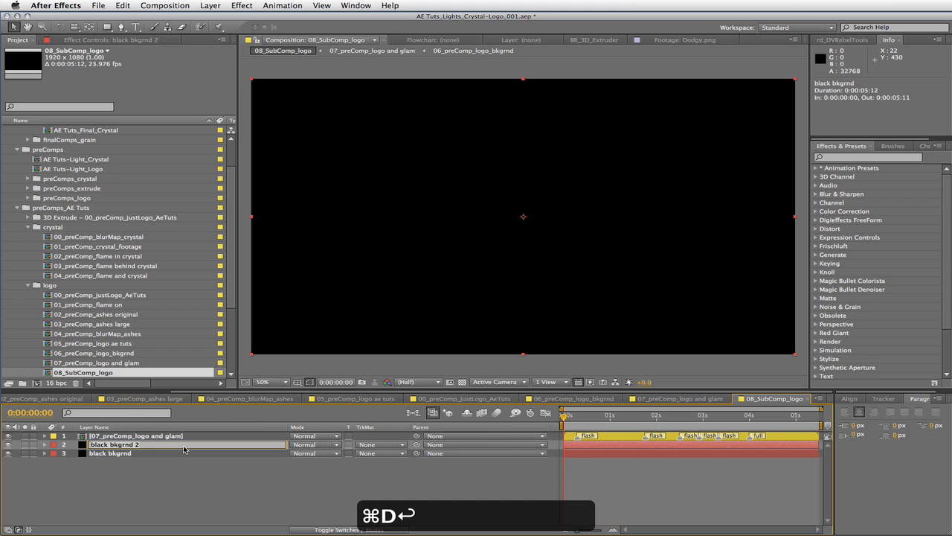
{"action": "type", "text": "tiny ash"}
{"action": "key", "text": "Return"}
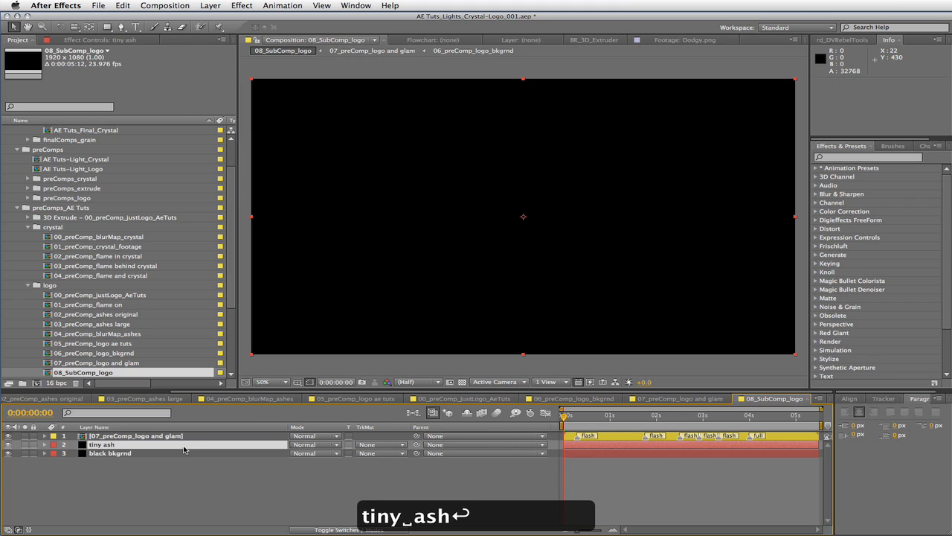
Apply CC Particle World to the tiny ash layer and load its "logo reveal drifting ash" animation preset.
{"action": "left_click", "coordinate": [846, 159]}
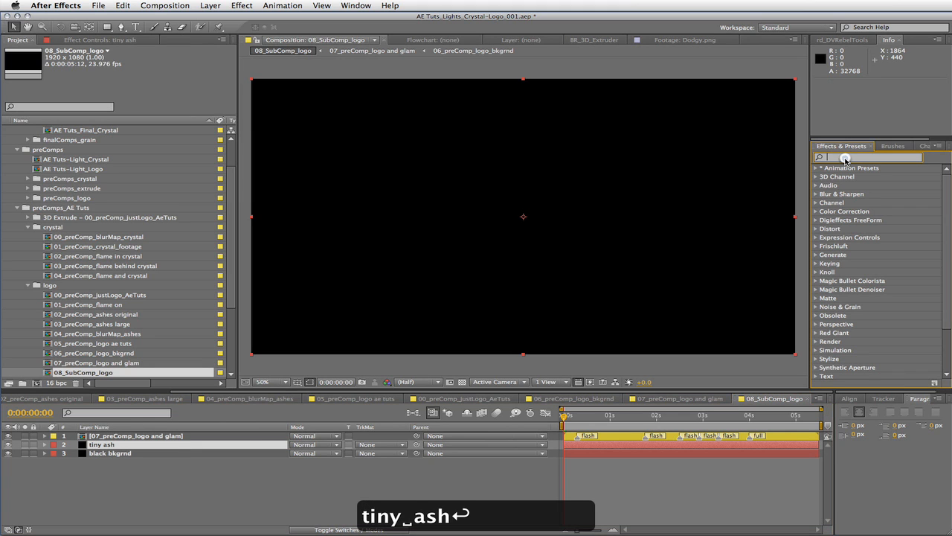
{"action": "type", "text": "cc pa"}
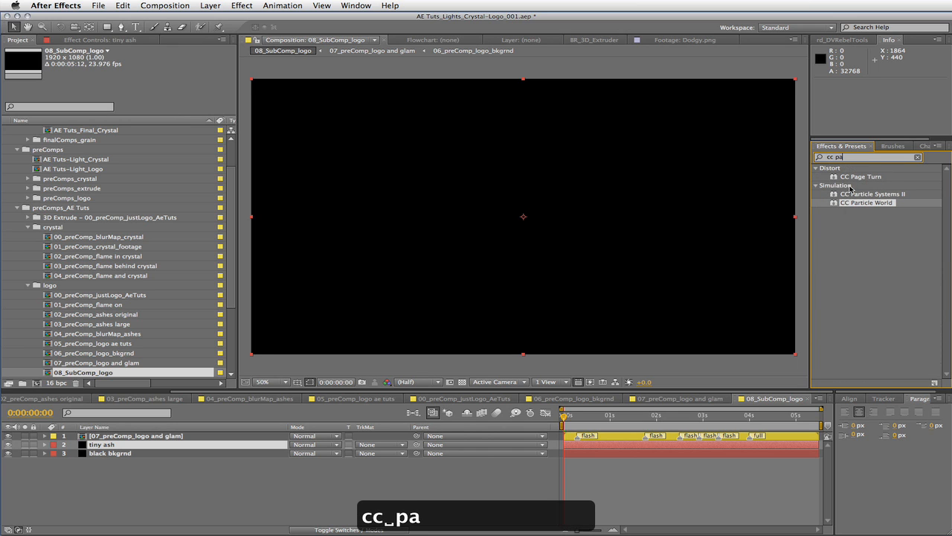
{"action": "left_click_drag", "start_coordinate": [855, 202], "coordinate": [250, 448]}
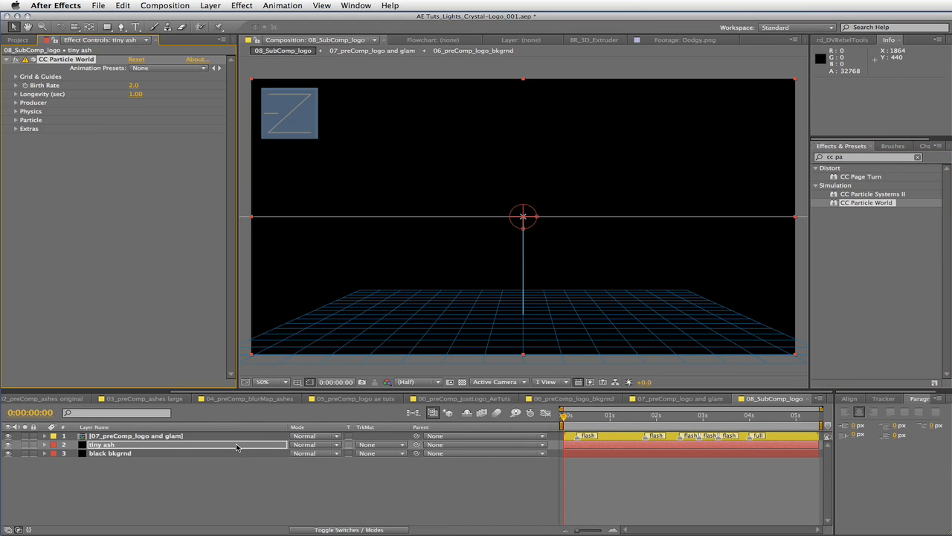
{"action": "key", "text": "F4"}
{"action": "left_click", "coordinate": [206, 68]}
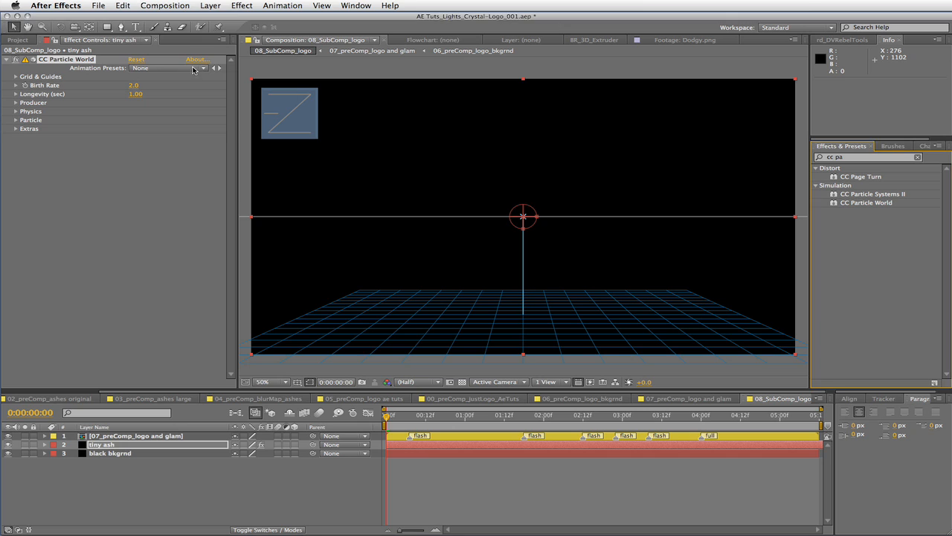
{"action": "left_click", "coordinate": [195, 68]}
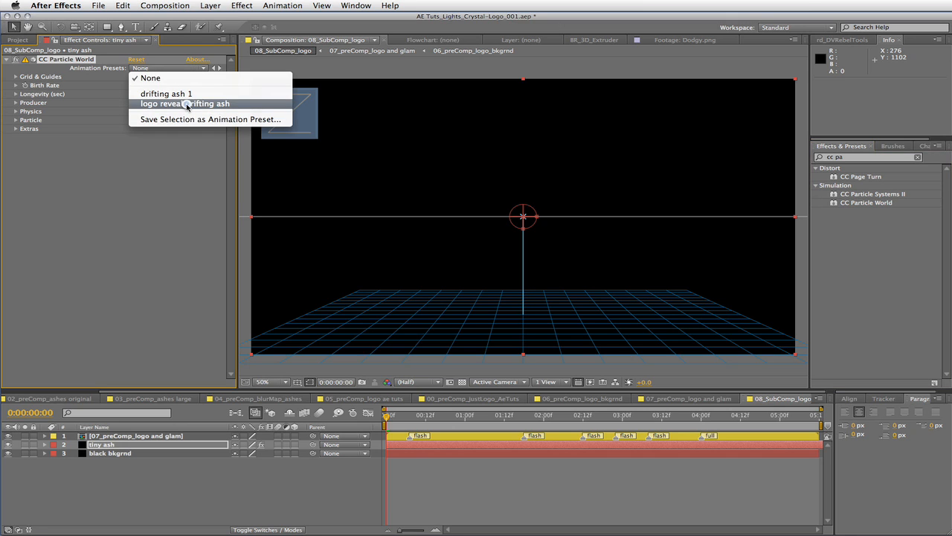
{"action": "left_click", "coordinate": [186, 104]}
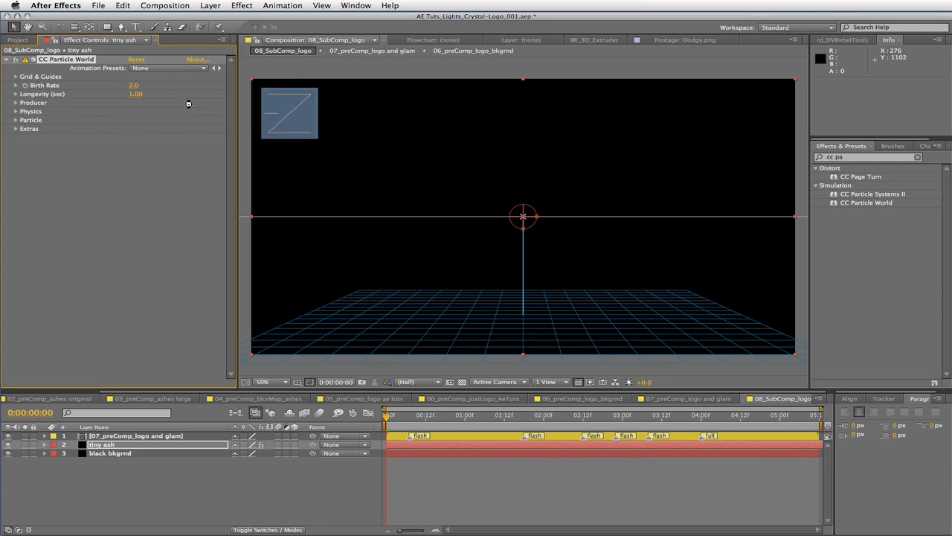
Examine the Producer, Physics and Gravity Vector settings of CC Particle World on the tiny ash layer.
{"action": "left_click", "coordinate": [16, 103]}
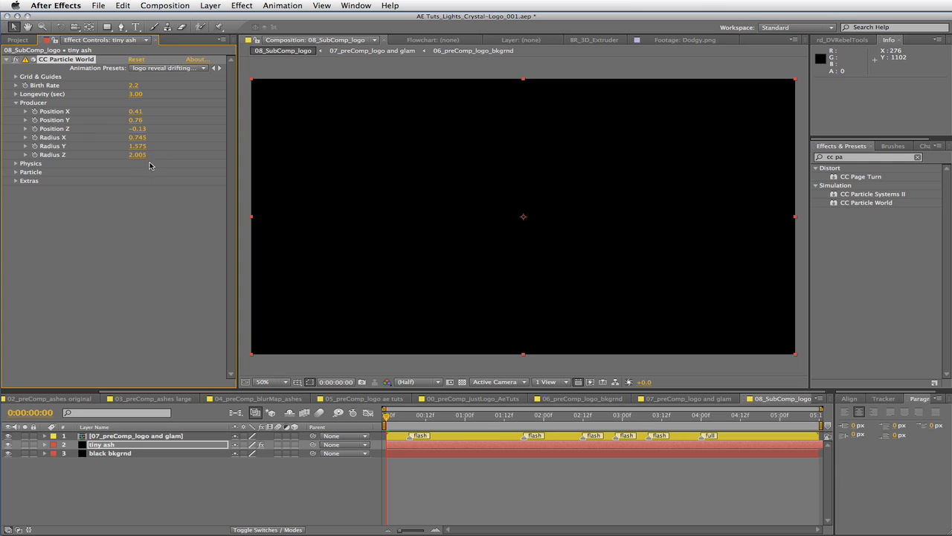
{"action": "left_click", "coordinate": [16, 164]}
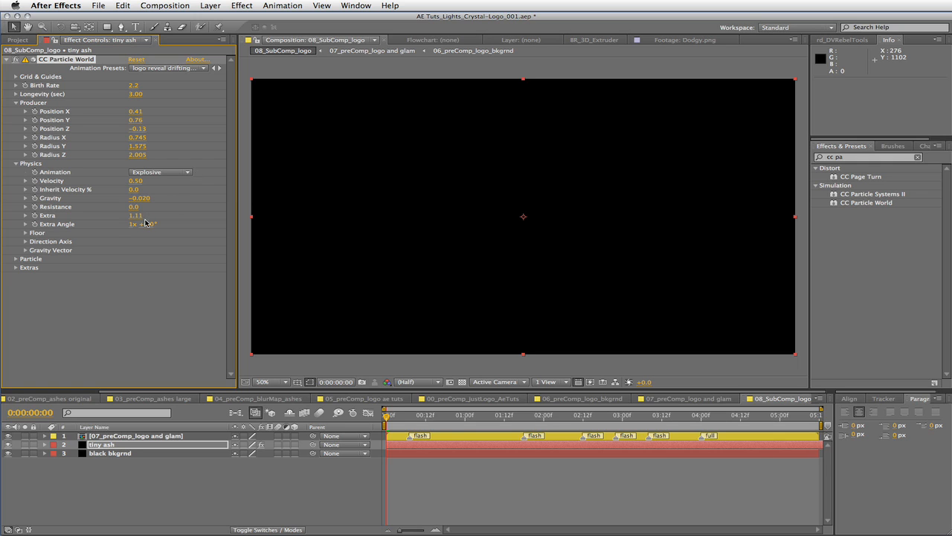
{"action": "left_click", "coordinate": [123, 226]}
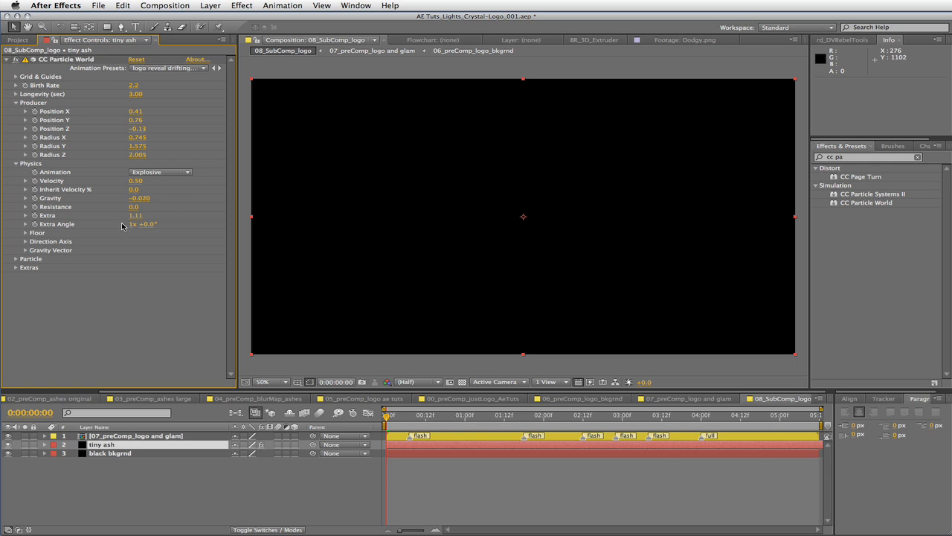
{"action": "left_click", "coordinate": [25, 250]}
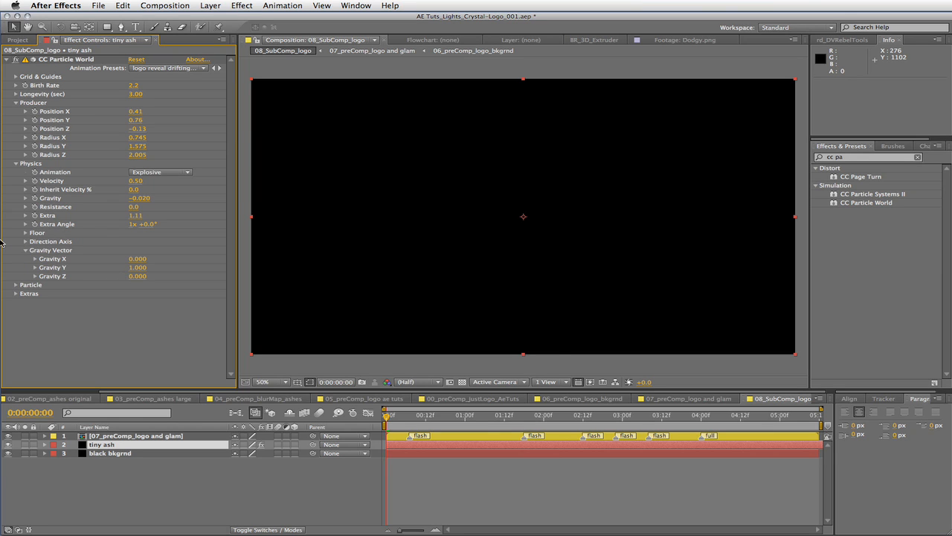
Examine the Particle settings of CC Particle World on the tiny ash layer, and collapse the expanded property groups.
{"action": "left_click", "coordinate": [25, 250]}
{"action": "left_click", "coordinate": [15, 259]}
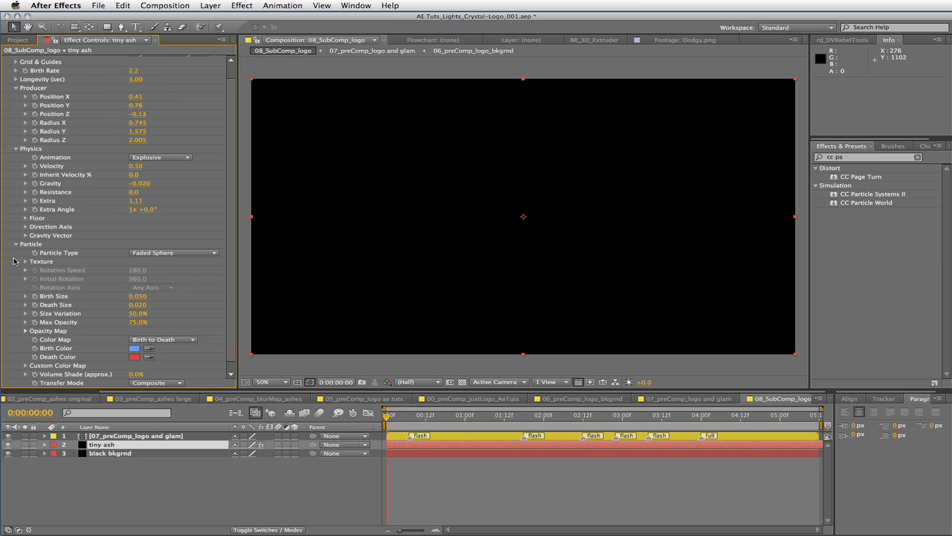
{"action": "scroll", "coordinate": [11, 261], "scroll_direction": "down", "scroll_amount": 1}
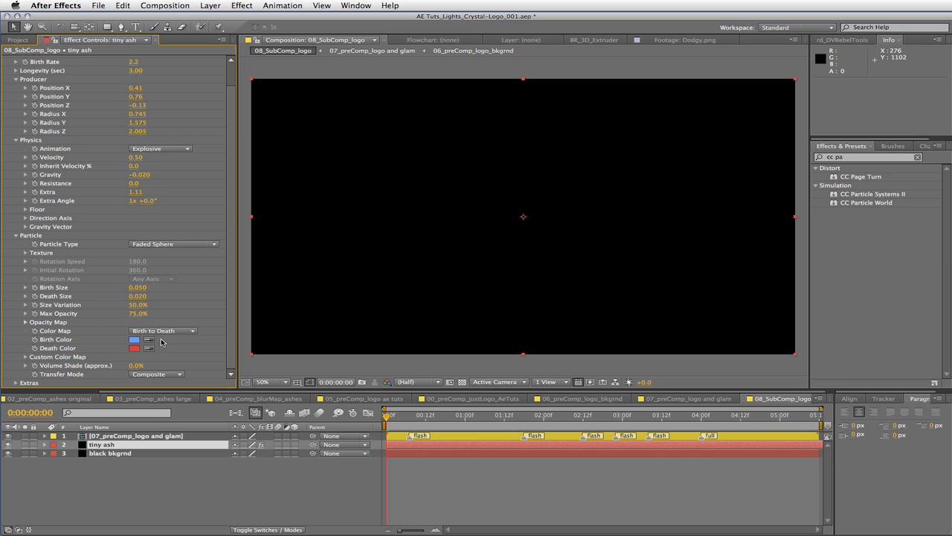
{"action": "left_click", "coordinate": [15, 235]}
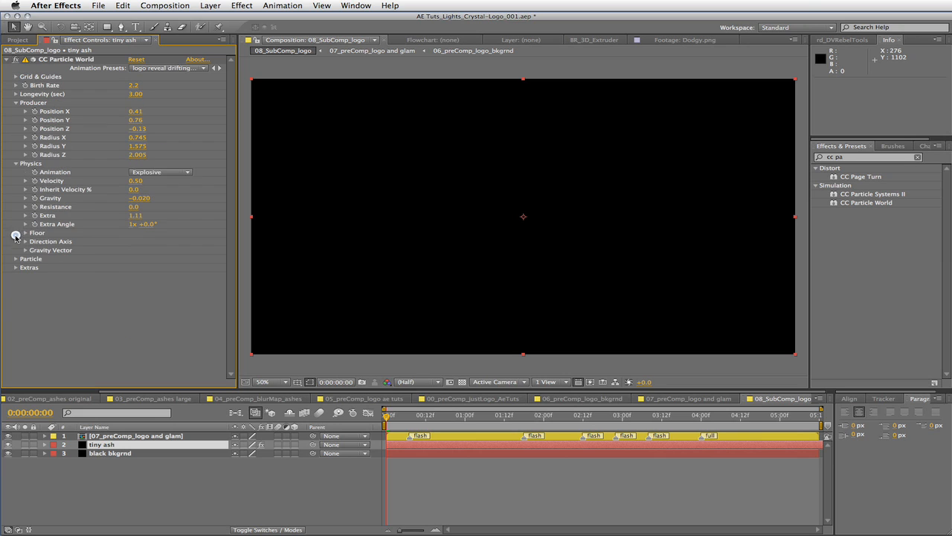
{"action": "left_click", "coordinate": [16, 163]}
{"action": "left_click", "coordinate": [16, 102]}
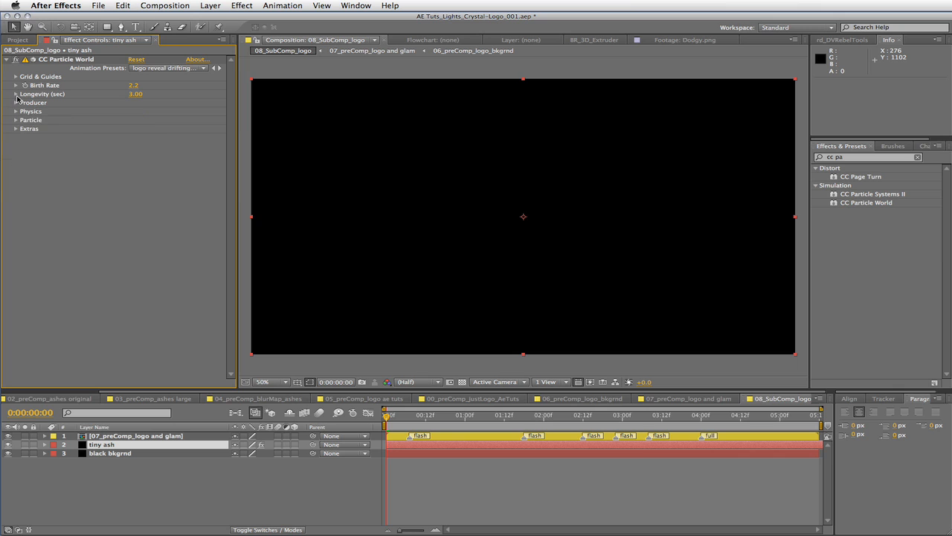
Move the tiny ash layer above 07_preComp_logo and glam and shift it earlier in time, ending it at the composition's end (0:00:05:11).
{"action": "key", "text": "super+z"}
{"action": "left_click_drag", "start_coordinate": [197, 444], "coordinate": [199, 434]}
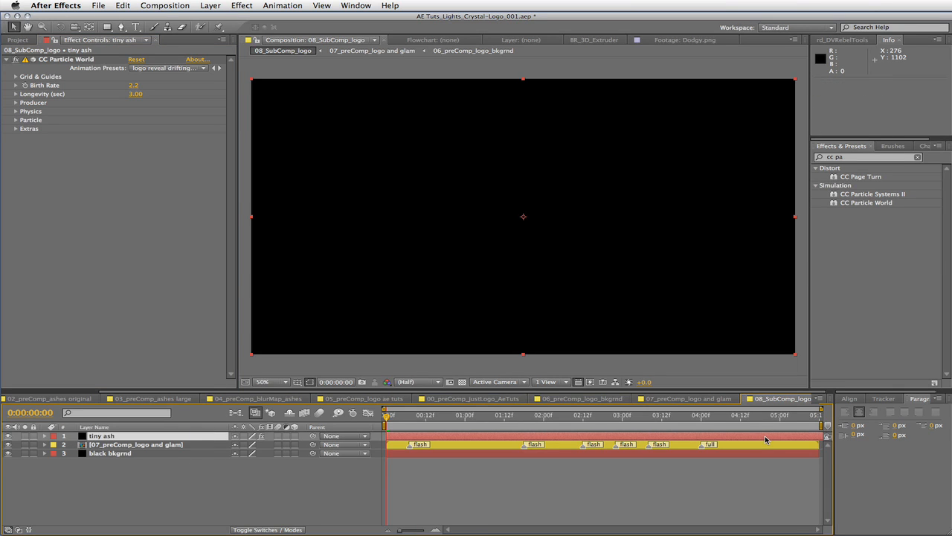
{"action": "left_click_drag", "start_coordinate": [766, 440], "coordinate": [512, 436]}
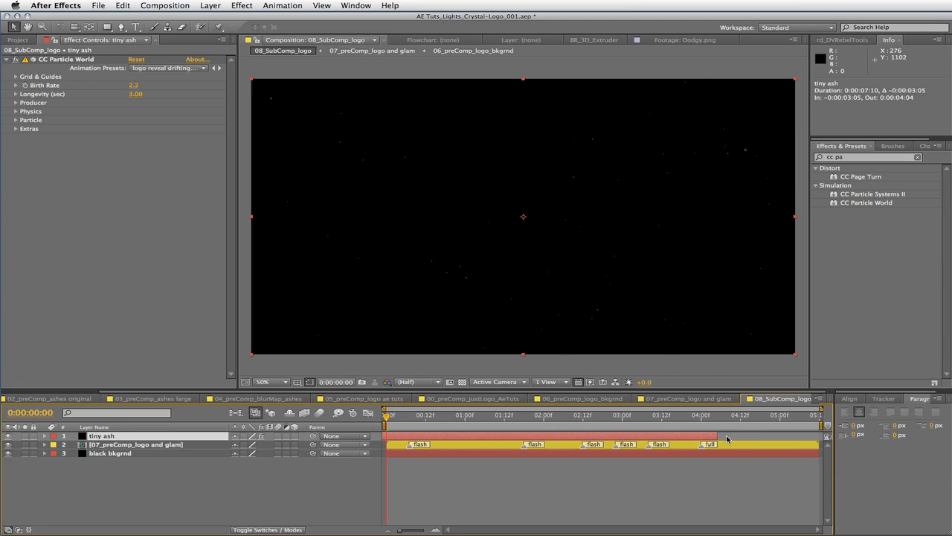
{"action": "left_click_drag", "start_coordinate": [718, 436], "coordinate": [818, 437]}
{"action": "key", "text": "period"}
{"action": "key", "text": "period"}
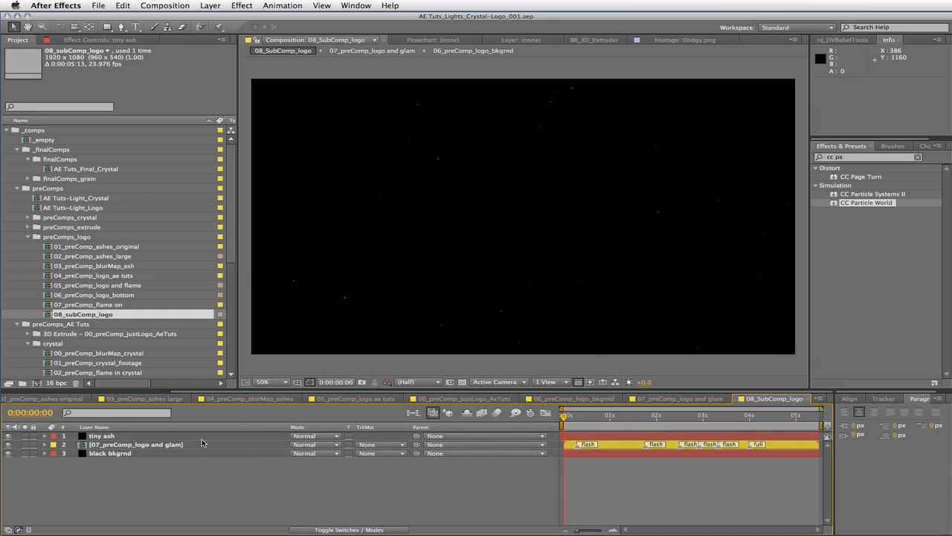
Duplicate the tiny ash layer twice and set all three ash layers to the Screen blending mode.
{"action": "key", "text": "super+d"}
{"action": "key", "text": "super+d"}
{"action": "key", "text": "Caps_Lock"}
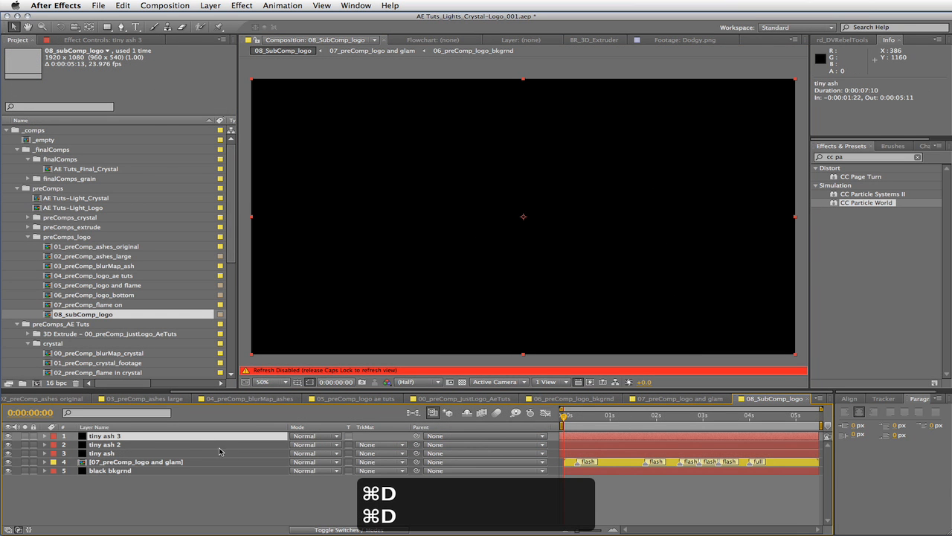
{"action": "left_click", "coordinate": [267, 454], "text": "shift"}
{"action": "left_click", "coordinate": [326, 437]}
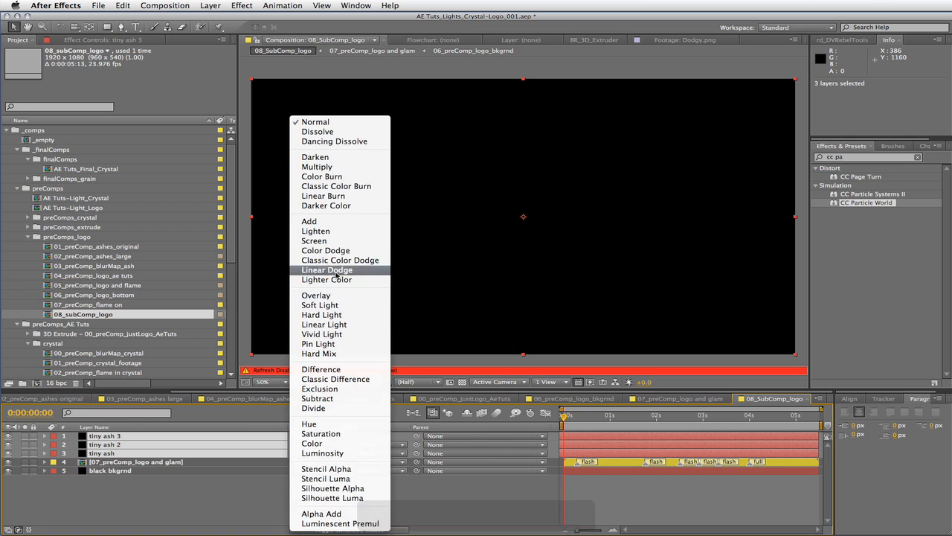
{"action": "left_click", "coordinate": [313, 240]}
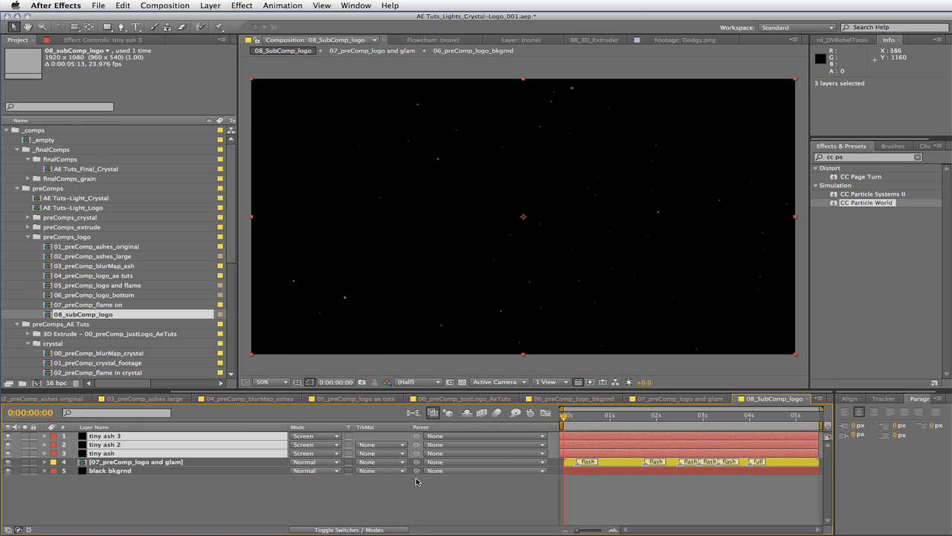
{"action": "left_click", "coordinate": [455, 495]}
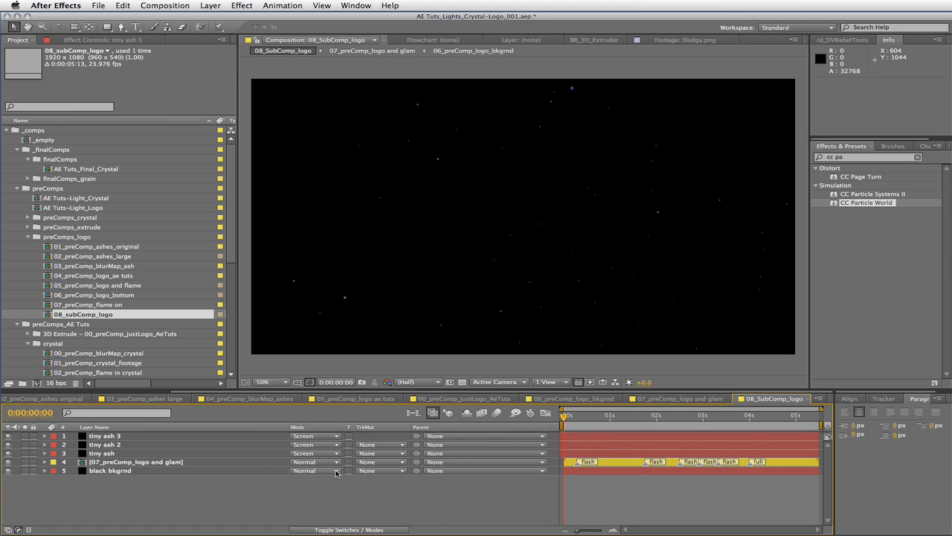
Copy the opacity control layer from 06_preComp_logo_bkgrnd into 08_SubComp_logo and reveal its Slider keyframes.
{"action": "left_click", "coordinate": [572, 398]}
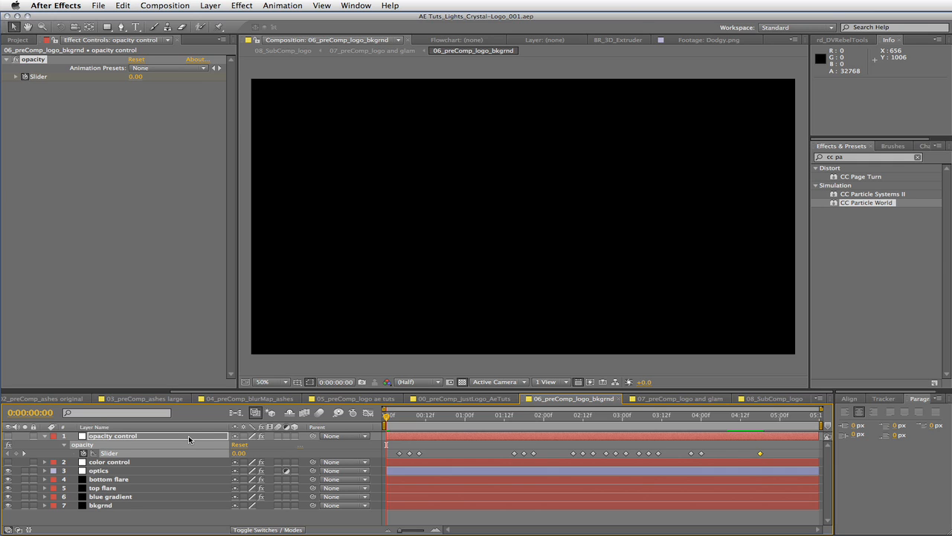
{"action": "left_click", "coordinate": [213, 516]}
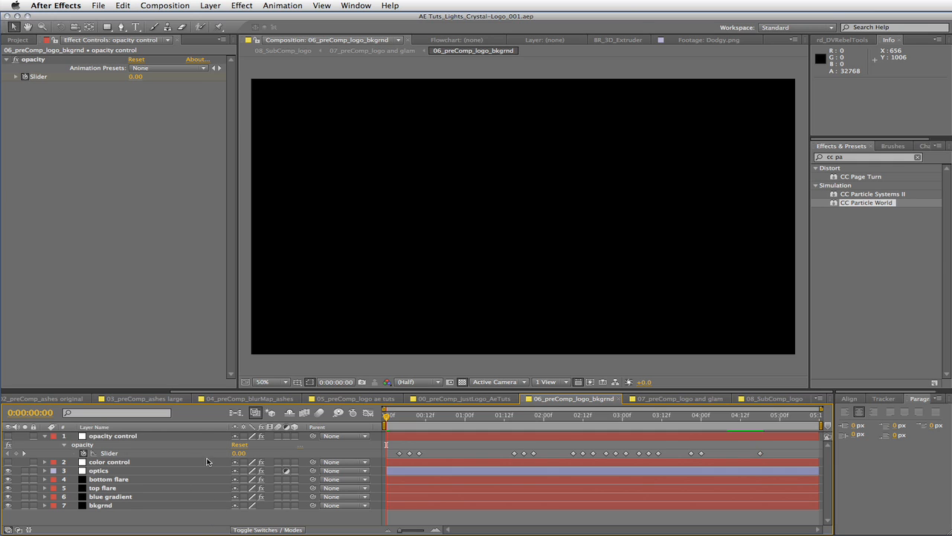
{"action": "left_click", "coordinate": [202, 437]}
{"action": "key", "text": "super+c"}
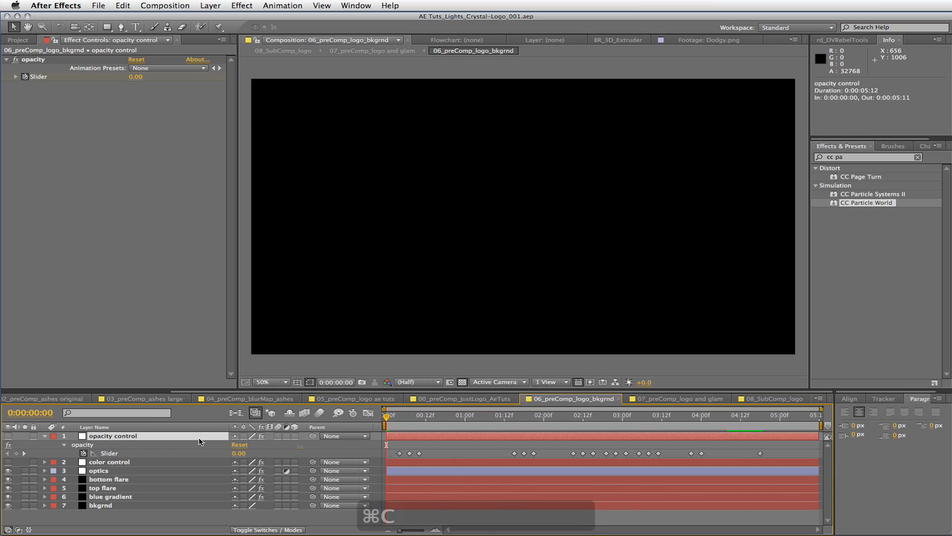
{"action": "left_click", "coordinate": [774, 399]}
{"action": "key", "text": "super+v"}
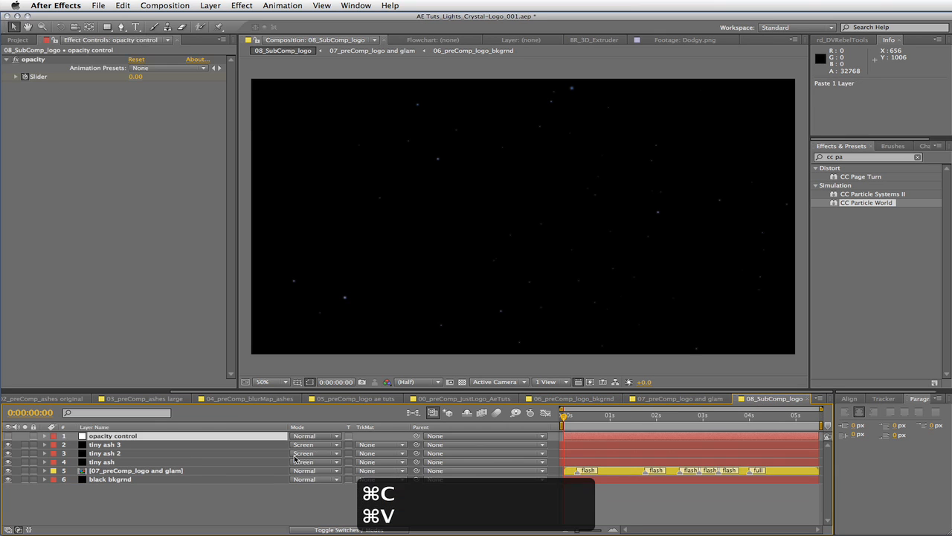
{"action": "key", "text": "u"}
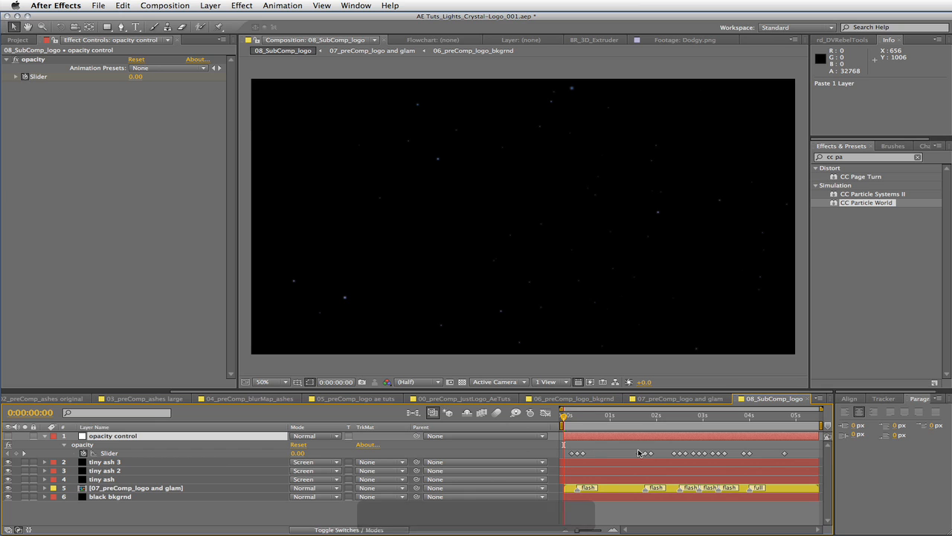
Link the Opacity of tiny ash 3 by expression to the opacity Slider on the opacity control layer.
{"action": "left_click", "coordinate": [139, 462]}
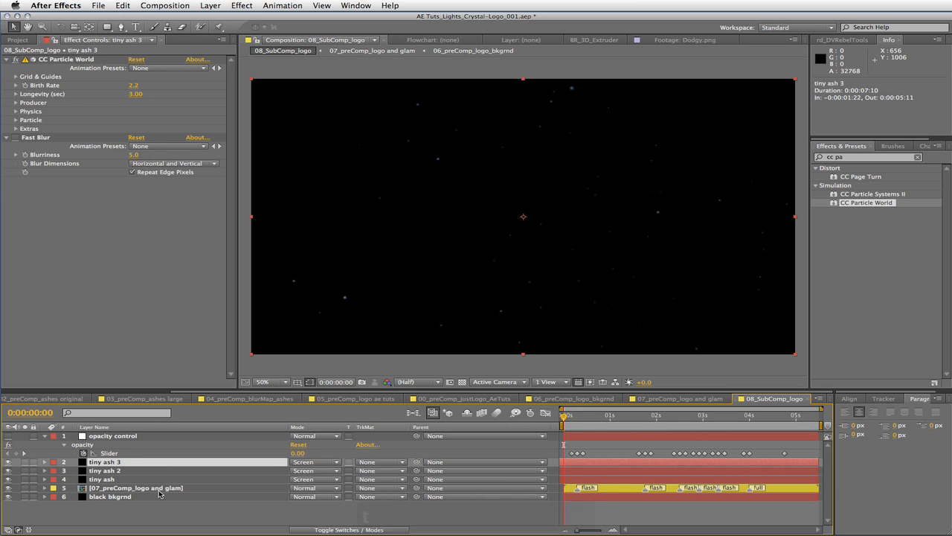
{"action": "key", "text": "t"}
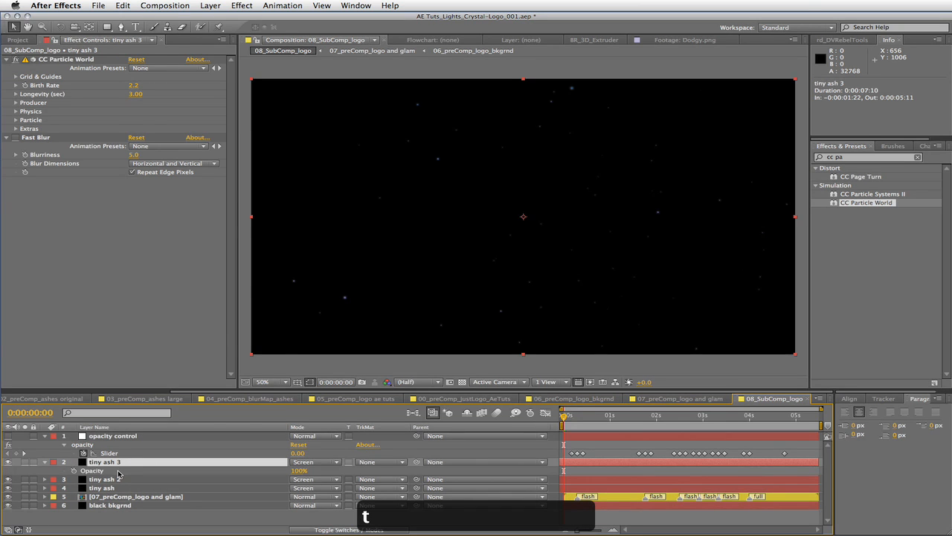
{"action": "left_click", "coordinate": [73, 470], "text": "alt"}
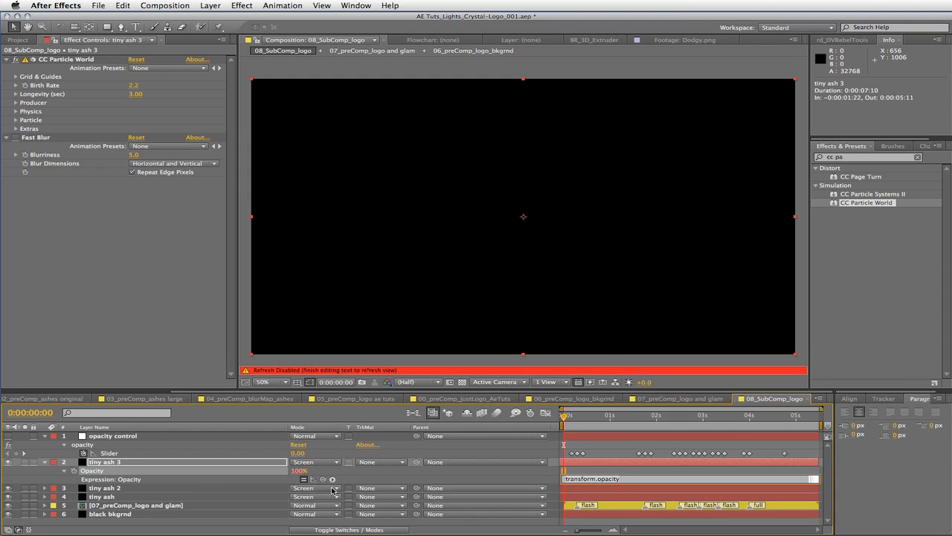
{"action": "left_click_drag", "start_coordinate": [332, 479], "coordinate": [211, 452]}
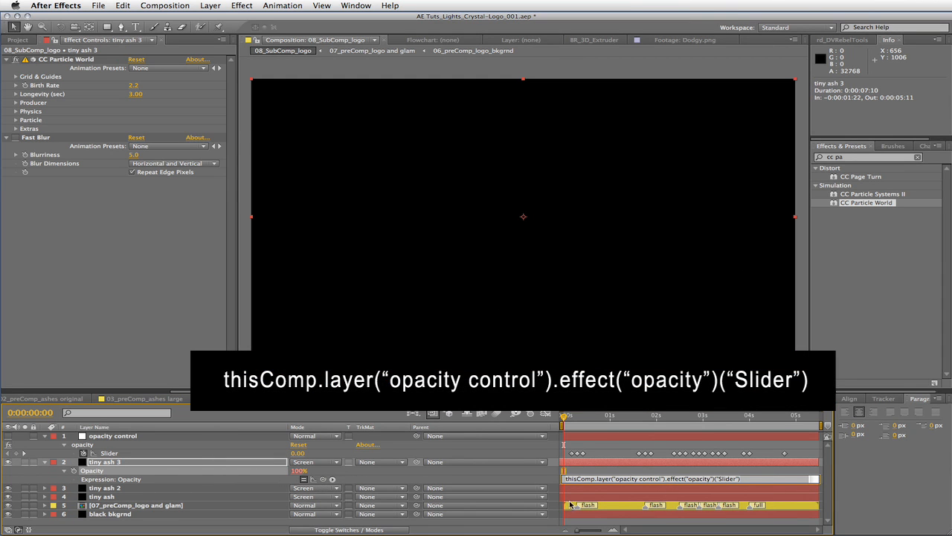
Copy the opacity control Slider expression from tiny ash 3 to the Opacity of tiny ash 2 and tiny ash.
{"action": "key", "text": "super+c"}
{"action": "left_click", "coordinate": [158, 489]}
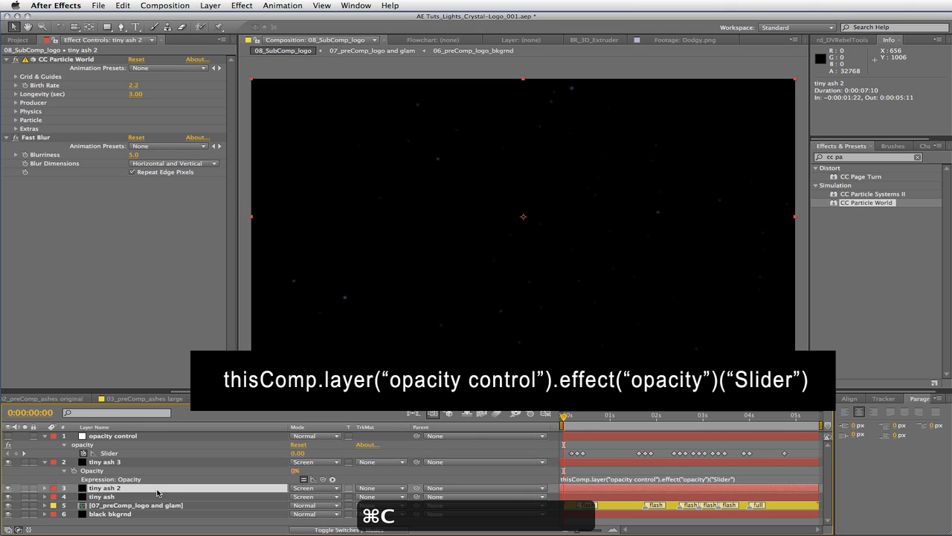
{"action": "key", "text": "t"}
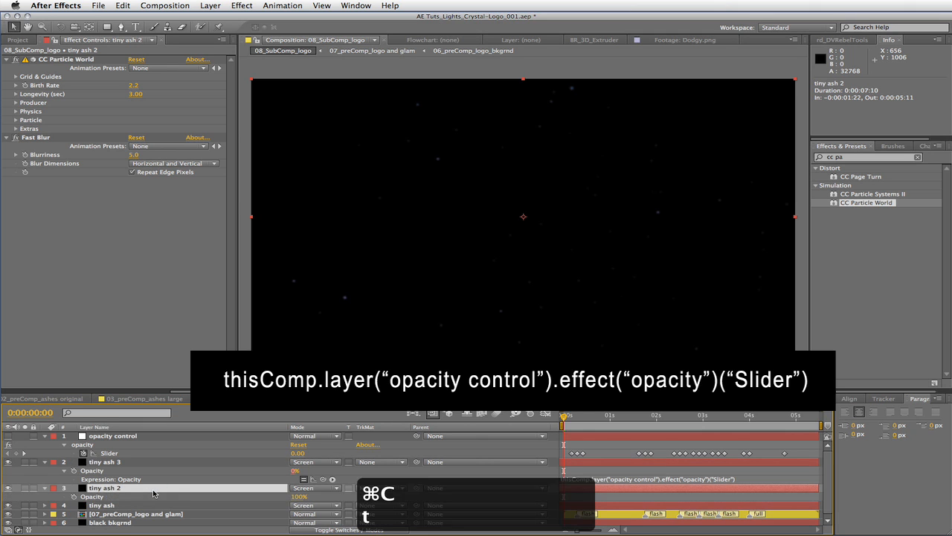
{"action": "left_click", "coordinate": [73, 496], "text": "alt"}
{"action": "key", "text": "super+v"}
{"action": "left_click", "coordinate": [210, 515]}
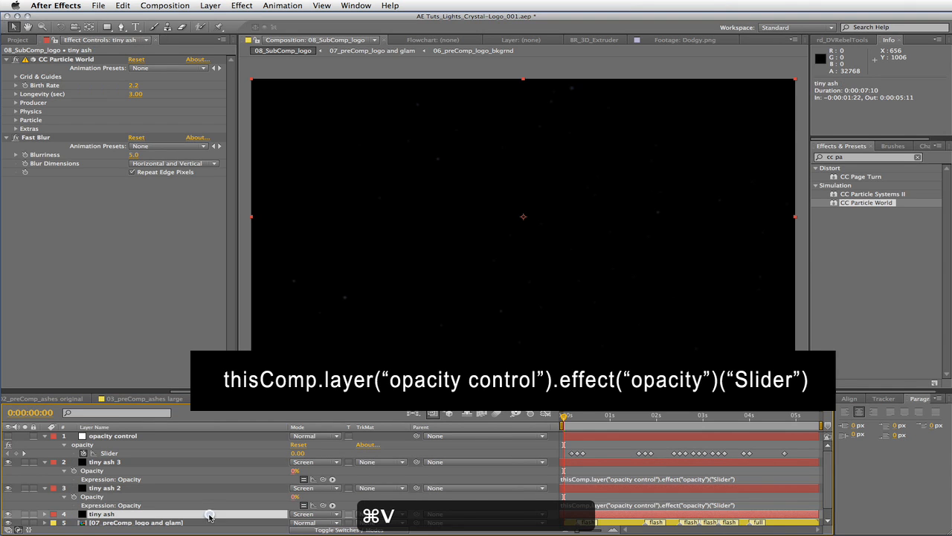
{"action": "key", "text": "t"}
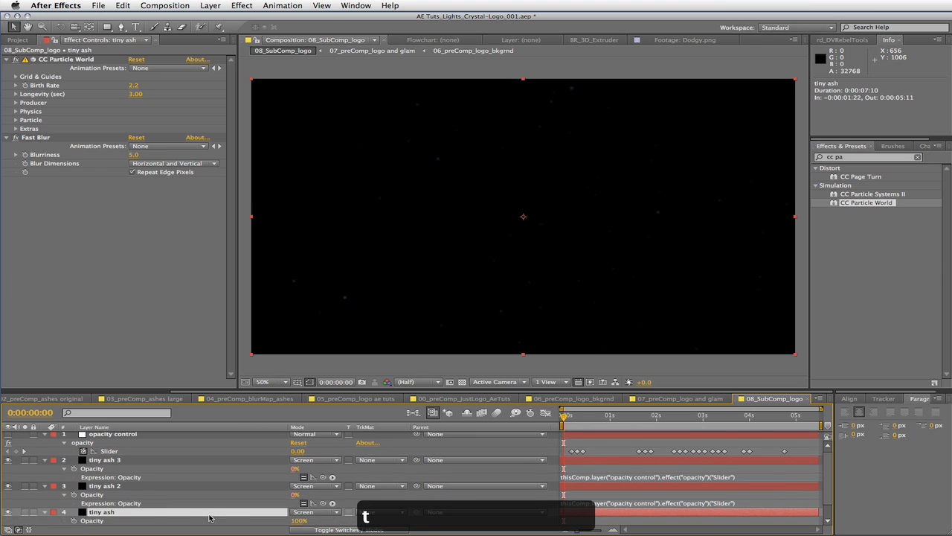
{"action": "left_click", "coordinate": [73, 521], "text": "alt"}
{"action": "key", "text": "super+v"}
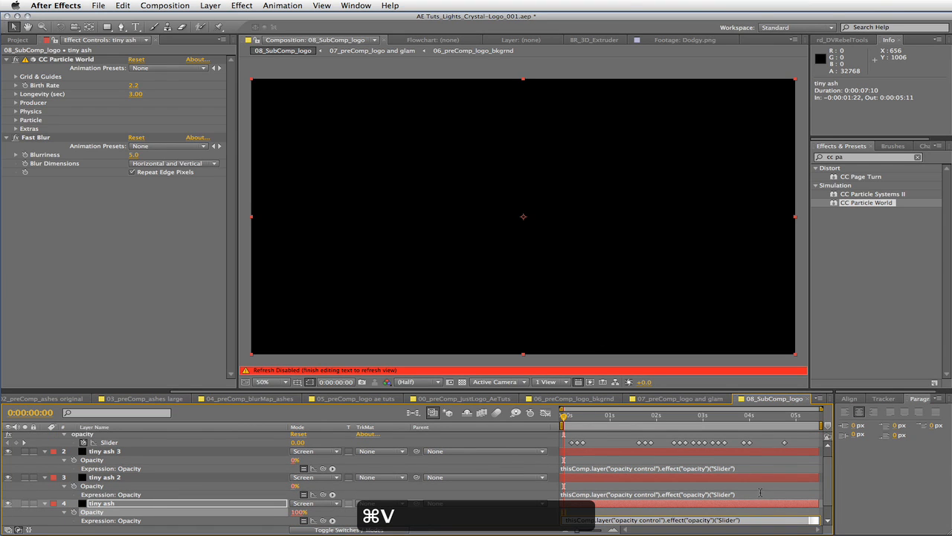
Go to the first flash at 0:00:00:07 and collapse the revealed properties of all layers.
{"action": "left_click", "coordinate": [577, 416]}
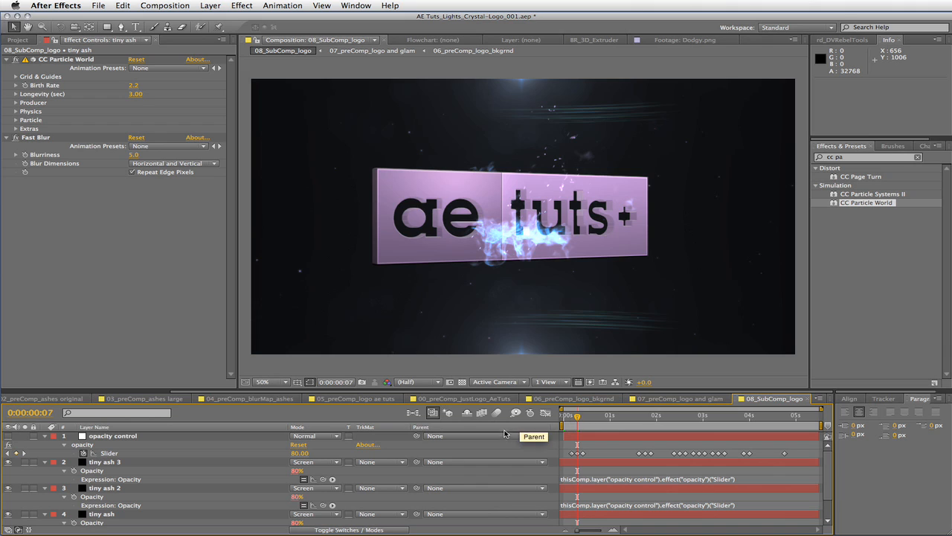
{"action": "key", "text": "super+shift+a"}
{"action": "key", "text": "u"}
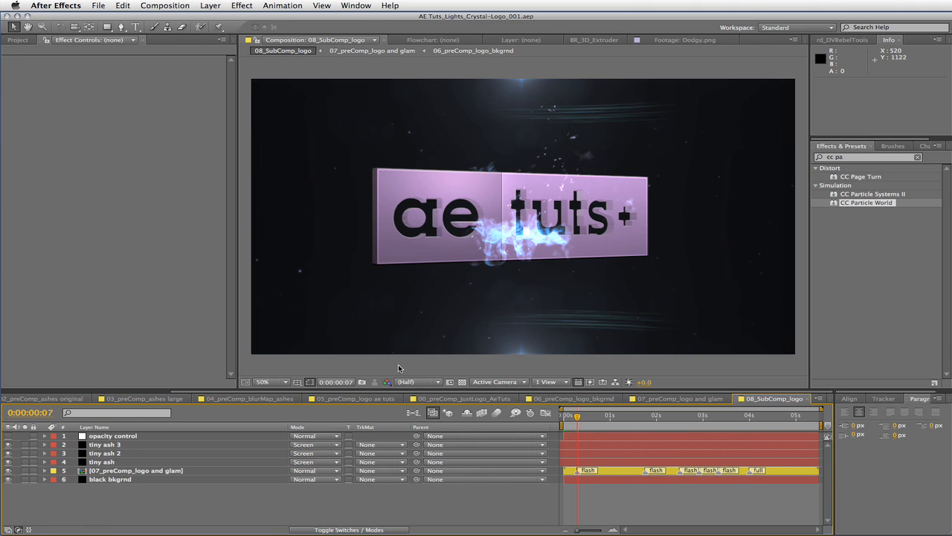
Duplicate the 07_preComp_logo and glam layer three times and set the upper three copies to the Screen blending mode.
{"action": "left_click", "coordinate": [154, 473]}
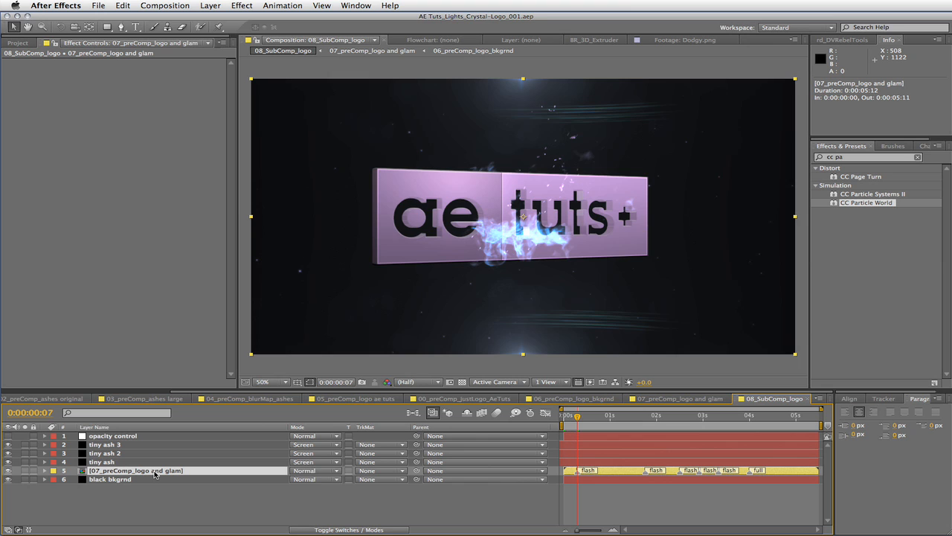
{"action": "key", "text": "super+d"}
{"action": "key", "text": "super+d"}
{"action": "key", "text": "super+d"}
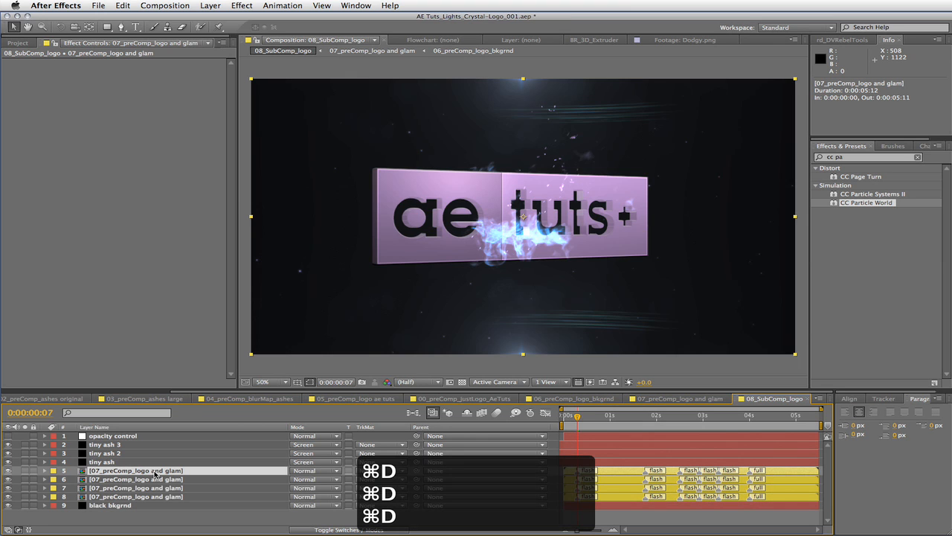
{"action": "left_click", "coordinate": [178, 489], "text": "shift"}
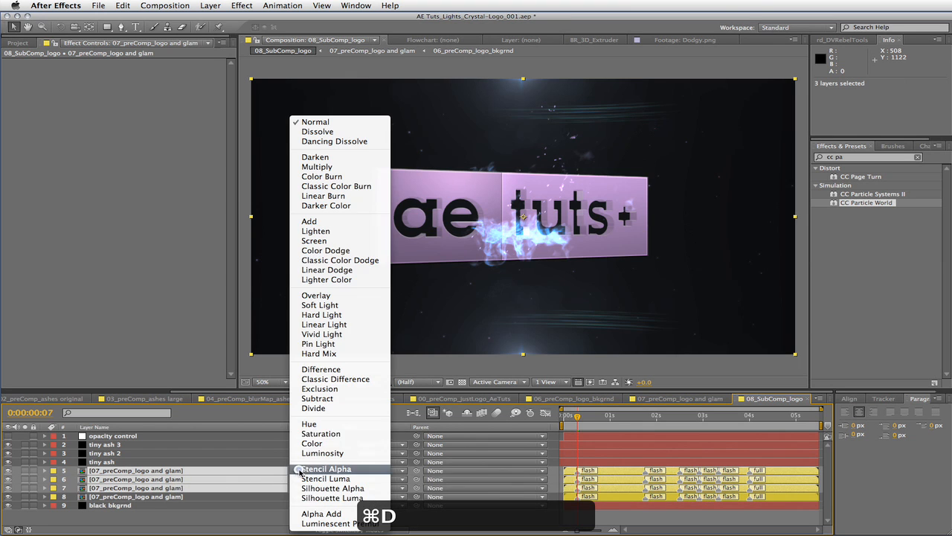
{"action": "left_click", "coordinate": [298, 472]}
{"action": "left_click", "coordinate": [317, 241]}
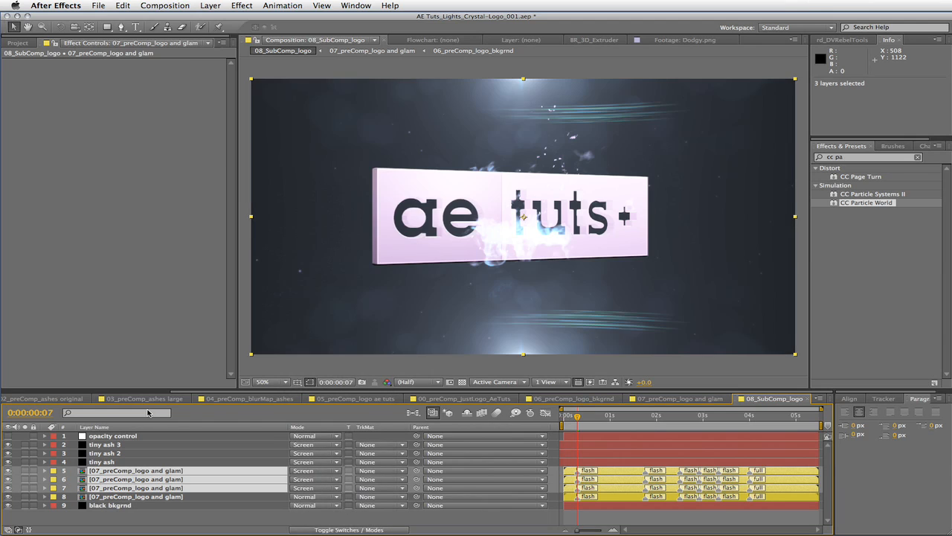
{"action": "left_click", "coordinate": [172, 519]}
Apply Fast Blur to the topmost 07_preComp_logo and glam layer and set its Blurriness to 100.
{"action": "left_click", "coordinate": [186, 471]}
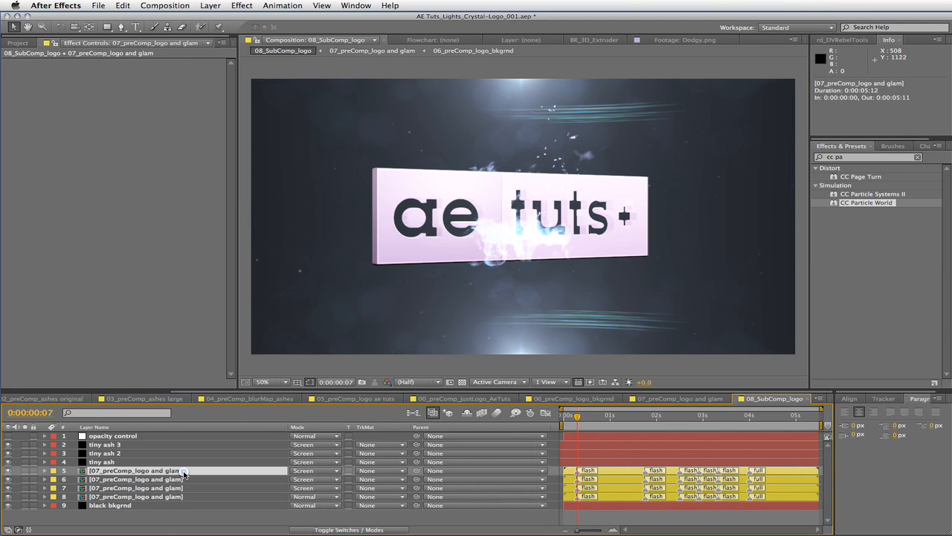
{"action": "left_click", "coordinate": [241, 5]}
{"action": "mouse_move", "coordinate": [268, 72]}
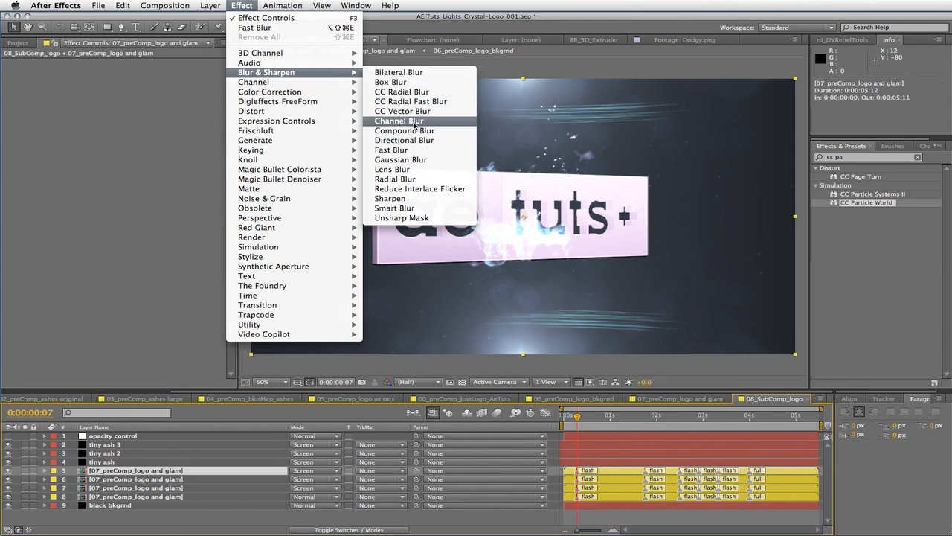
{"action": "left_click", "coordinate": [410, 152]}
{"action": "left_click", "coordinate": [134, 81]}
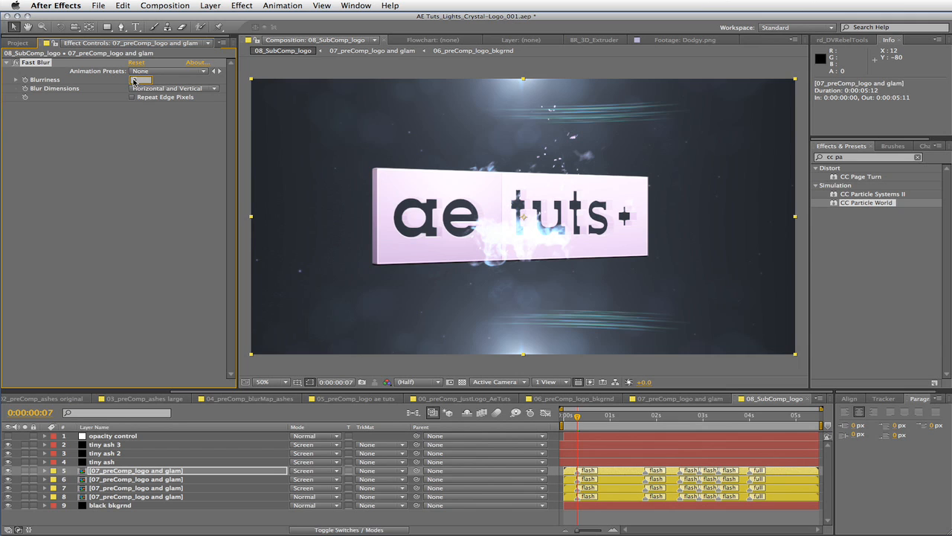
{"action": "type", "text": "100"}
{"action": "key", "text": "Return"}
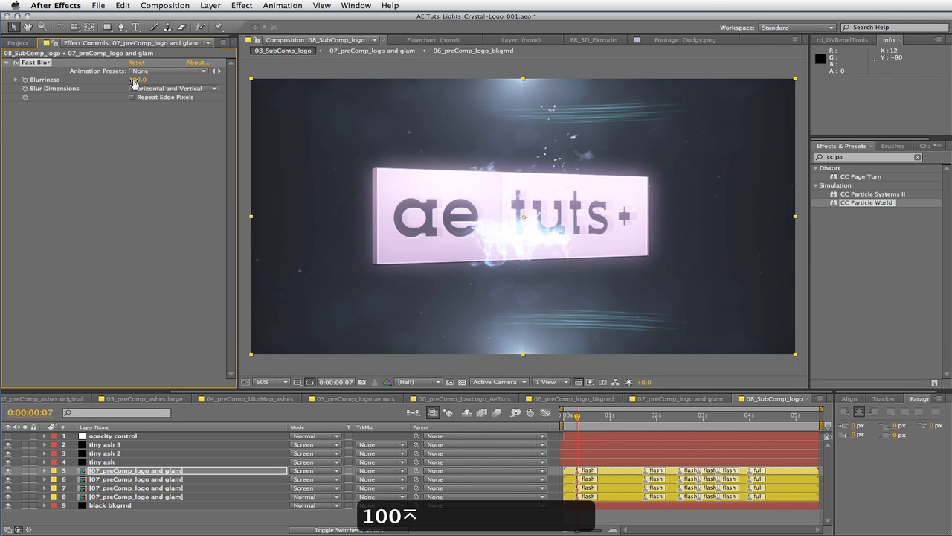
Enable Repeat Edge Pixels on the top logo copy's Fast Blur and copy the effect to the second copy with Blurriness 50.
{"action": "left_click", "coordinate": [142, 97]}
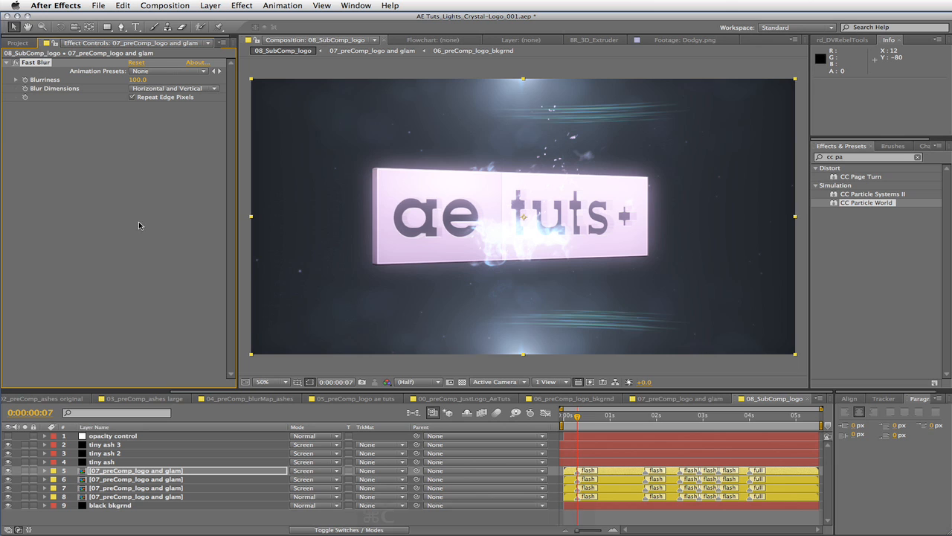
{"action": "key", "text": "super+c"}
{"action": "left_click", "coordinate": [186, 479]}
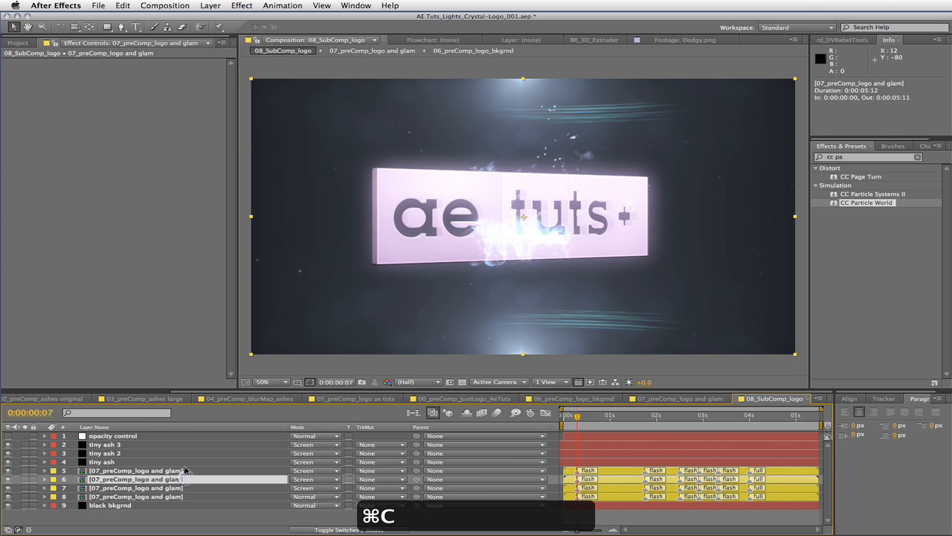
{"action": "key", "text": "super+v"}
{"action": "left_click", "coordinate": [137, 80]}
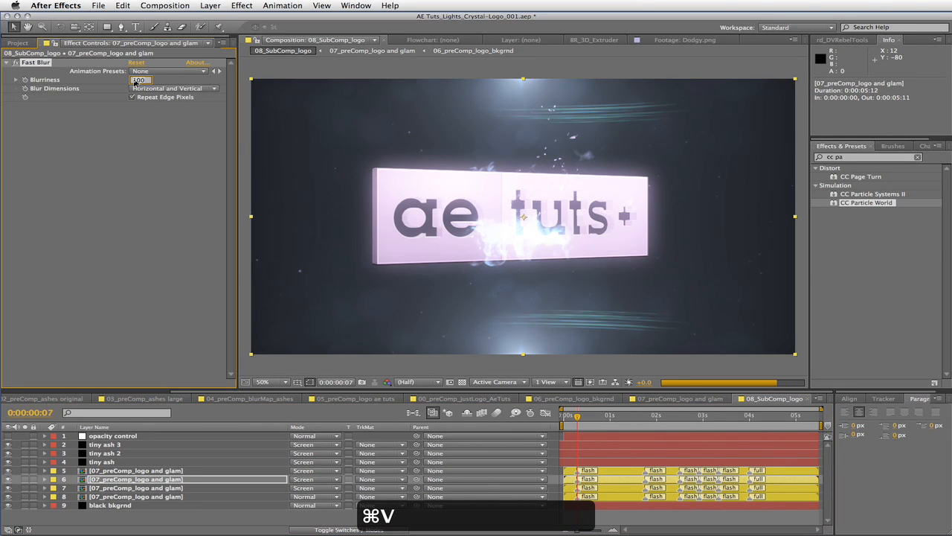
{"action": "type", "text": "50"}
{"action": "key", "text": "Return"}
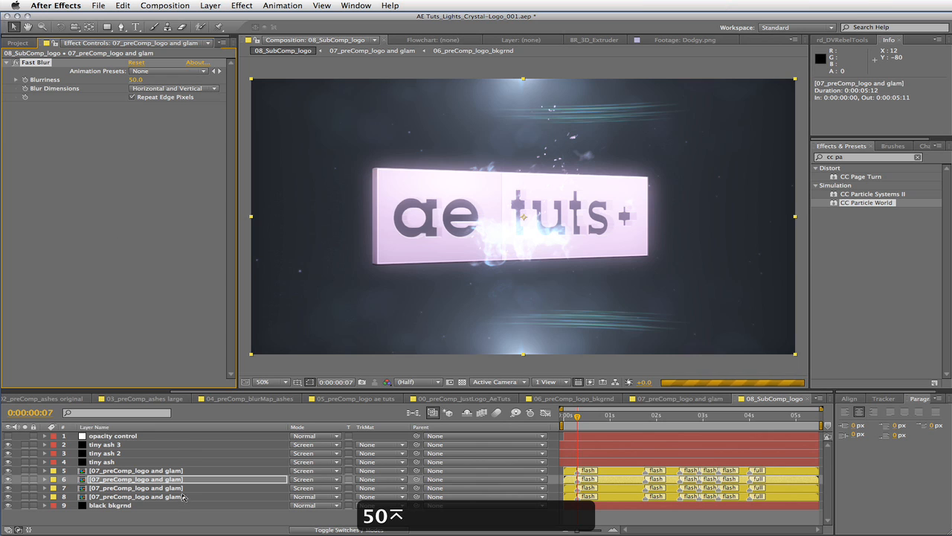
Paste the same Fast Blur onto the third 07_preComp_logo and glam copy and set its Blurriness to 10.
{"action": "left_click", "coordinate": [183, 488]}
{"action": "key", "text": "super+v"}
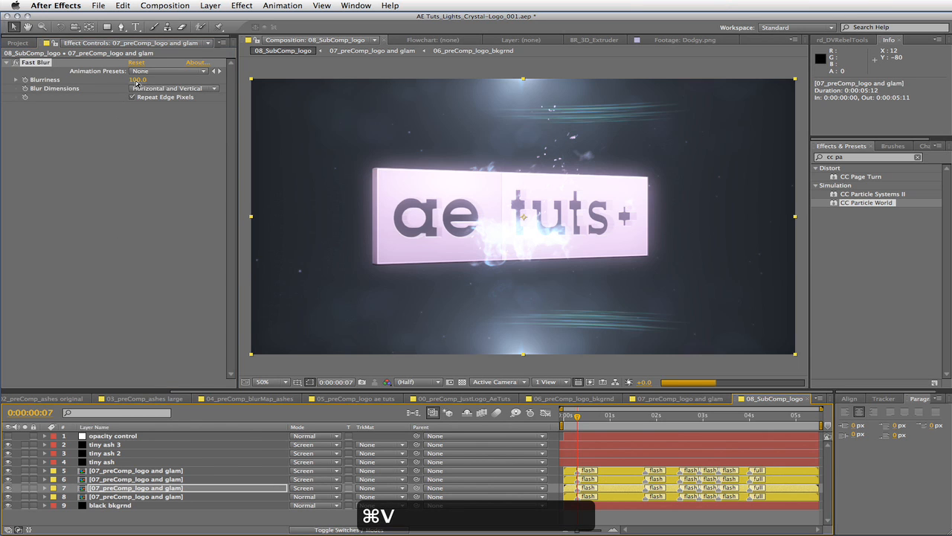
{"action": "left_click", "coordinate": [137, 80]}
{"action": "type", "text": "10"}
{"action": "key", "text": "Return"}
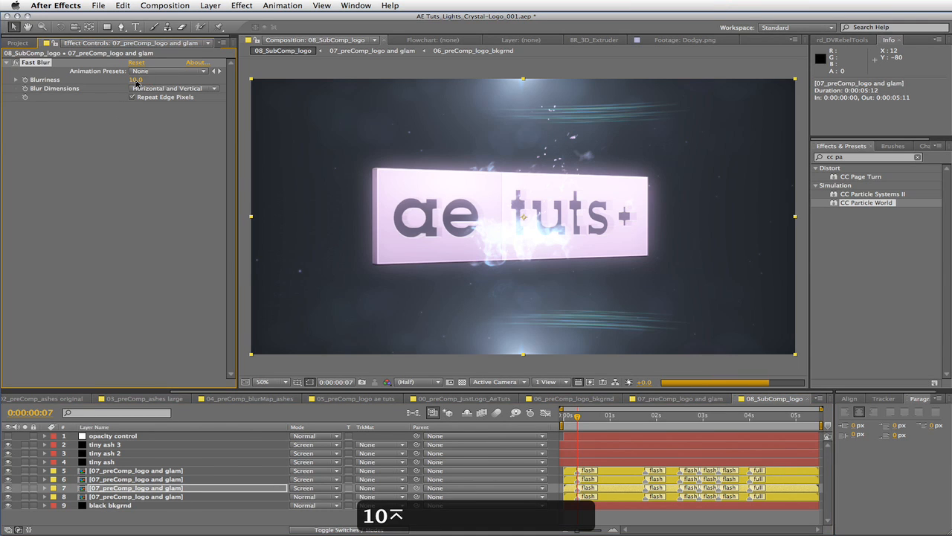
{"action": "key", "text": "super+Down"}
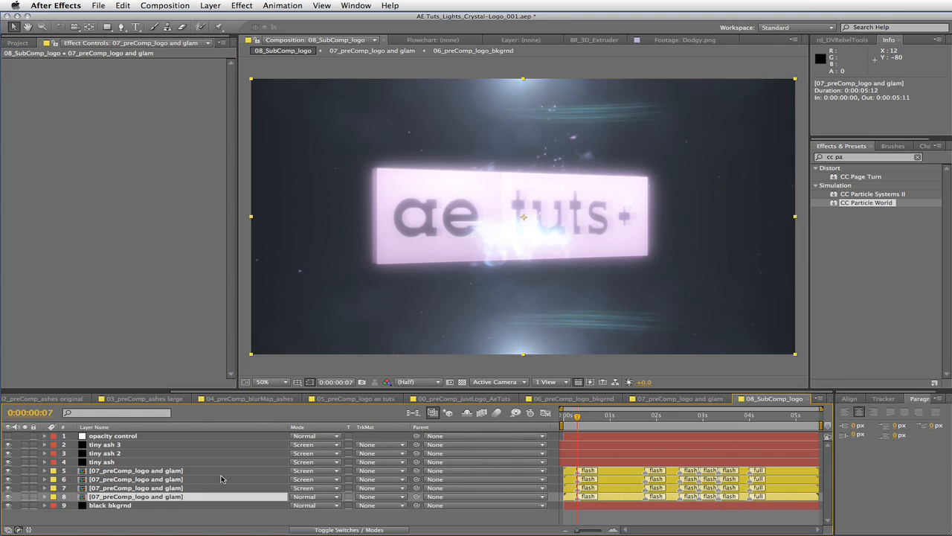
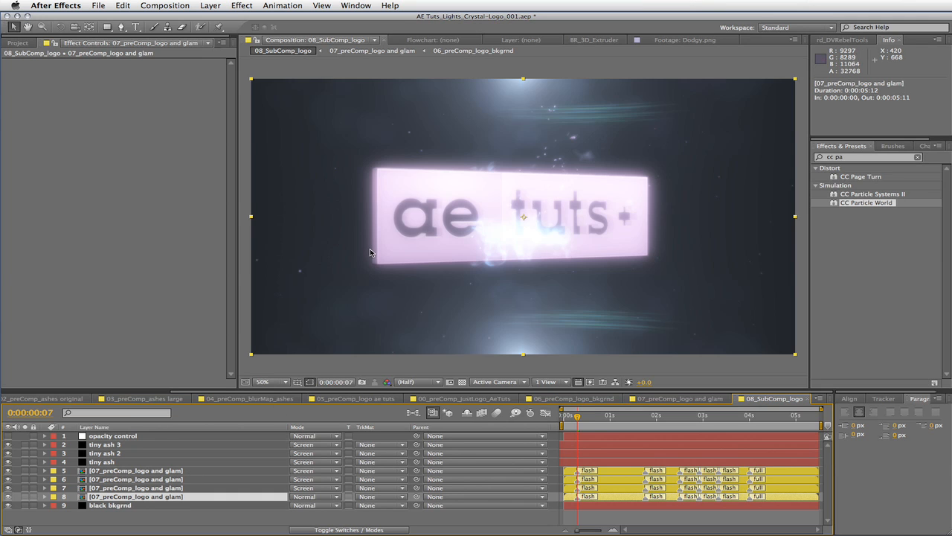
Set the Opacity of the three screened 07_preComp_logo and glam copies to 33%.
{"action": "key", "text": "super+0"}
{"action": "left_click", "coordinate": [182, 488]}
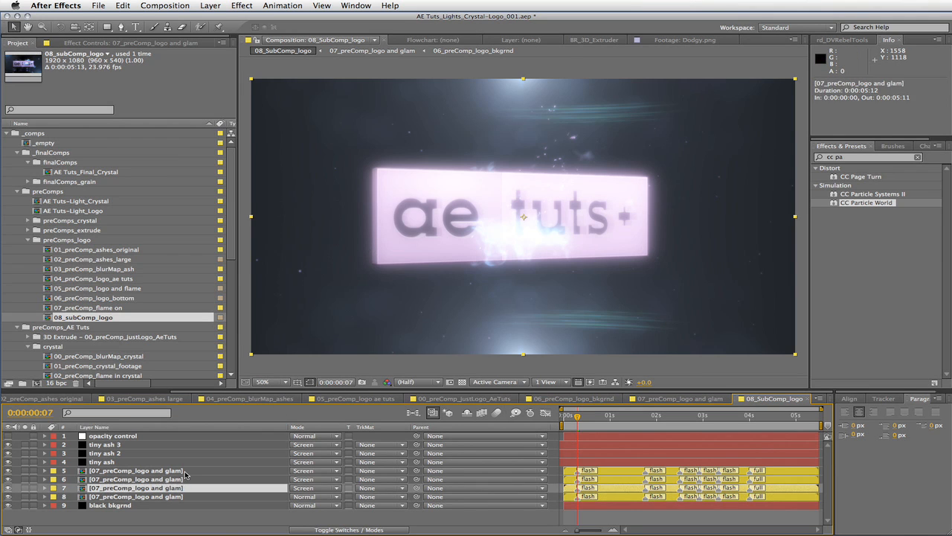
{"action": "left_click", "coordinate": [184, 472], "text": "shift"}
{"action": "key", "text": "t"}
{"action": "left_click", "coordinate": [298, 479]}
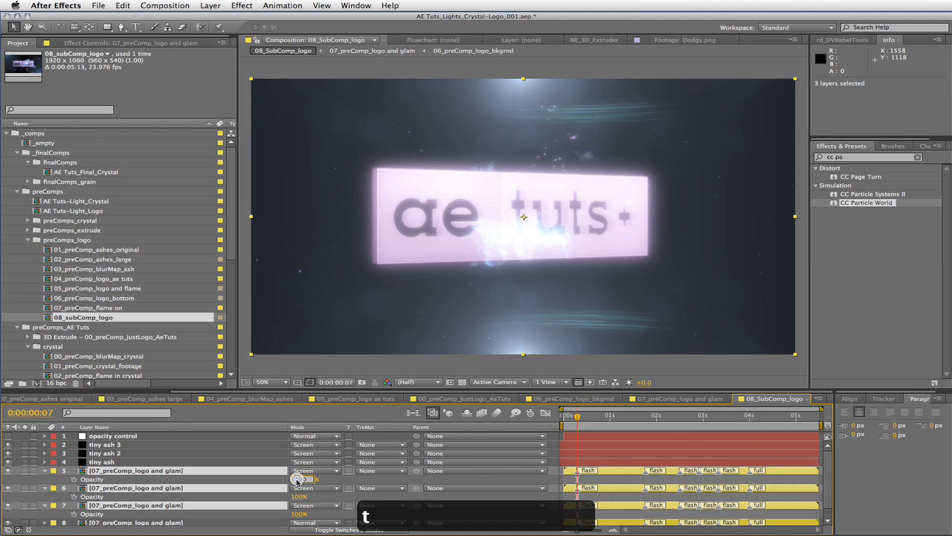
{"action": "type", "text": "33"}
{"action": "key", "text": "Return"}
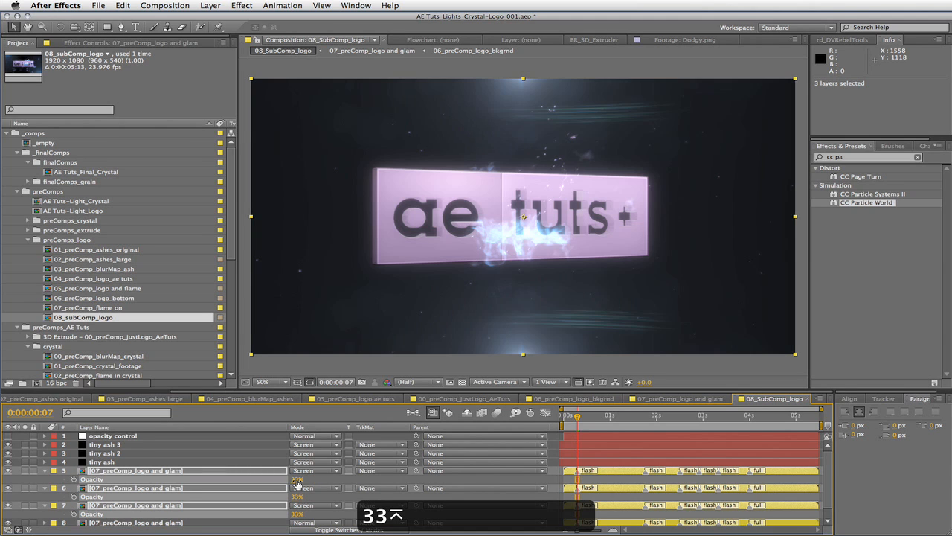
{"action": "left_click", "coordinate": [350, 482]}
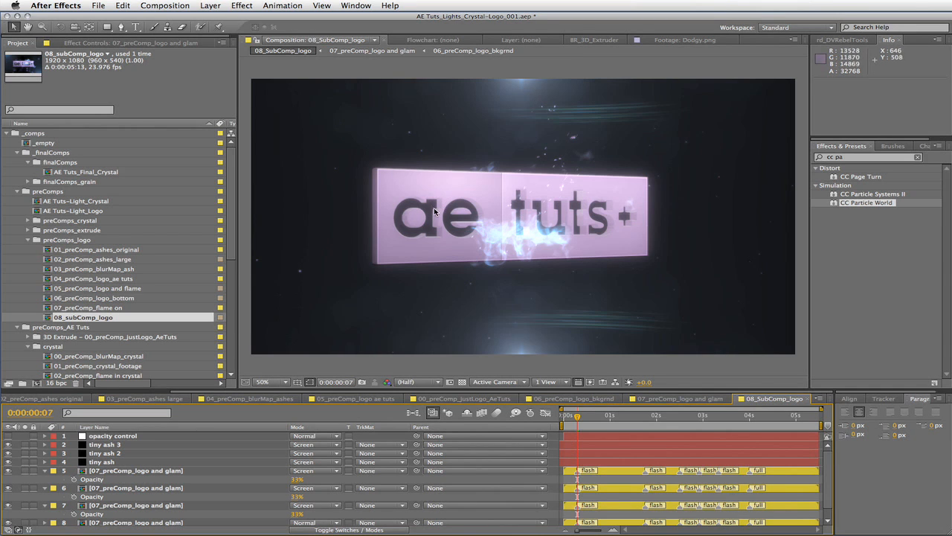
Open the nested 05_preComp_logo ae tuts composition through the mini-flowchart of 08_SubComp_logo.
{"action": "left_click", "coordinate": [257, 470]}
{"action": "key", "text": "F3"}
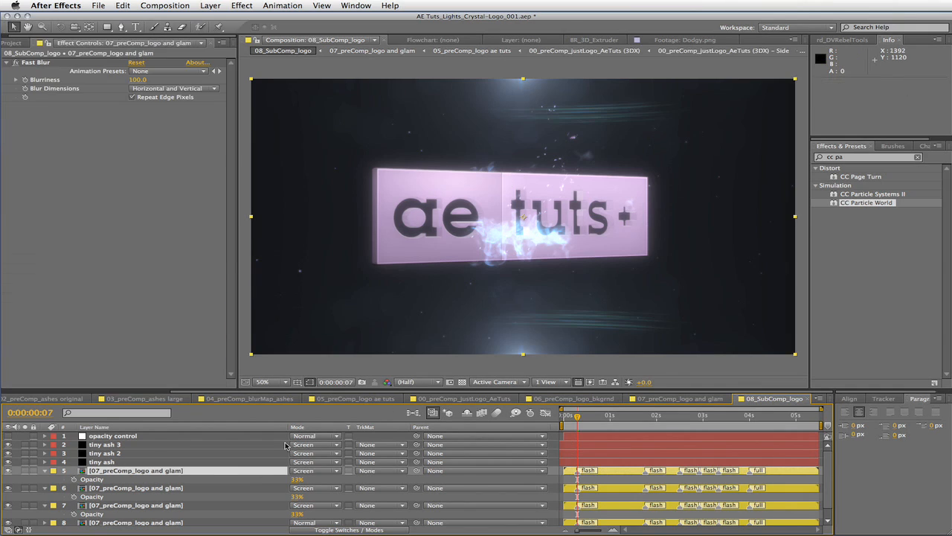
{"action": "left_click", "coordinate": [414, 414]}
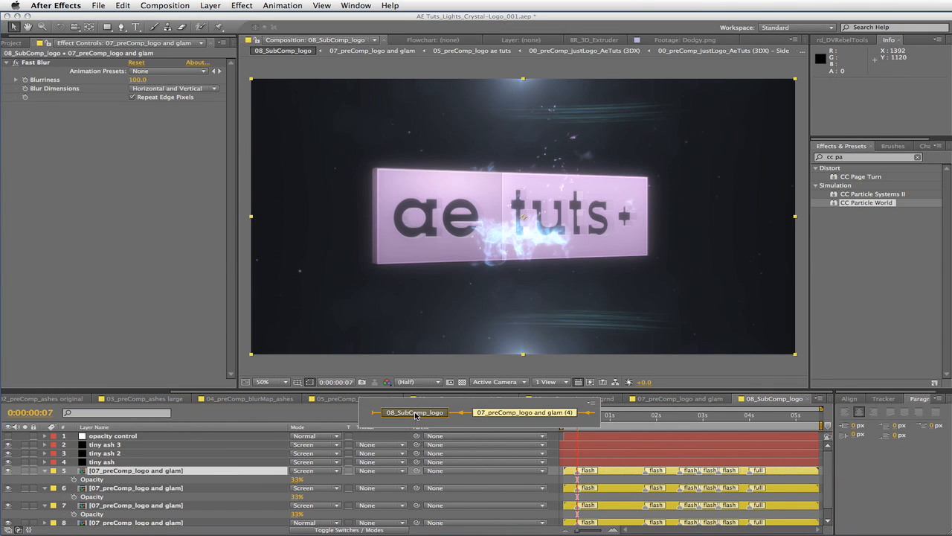
{"action": "left_click", "coordinate": [588, 413]}
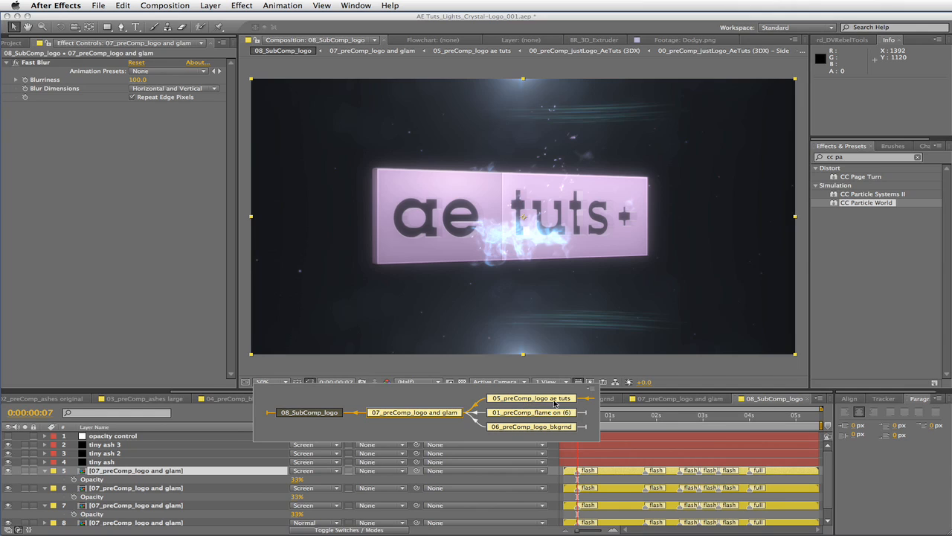
{"action": "left_click", "coordinate": [555, 400]}
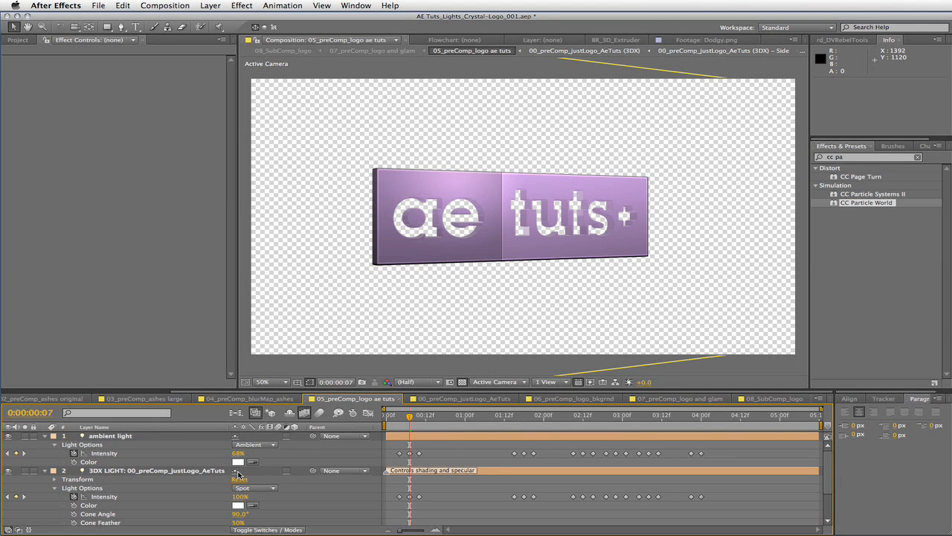
Set the Tint Sides Amount to Tint to 68% on the 3DX CONTROLLER layer and return to 08_SubComp_logo.
{"action": "scroll", "coordinate": [175, 473], "scroll_direction": "down", "scroll_amount": 3}
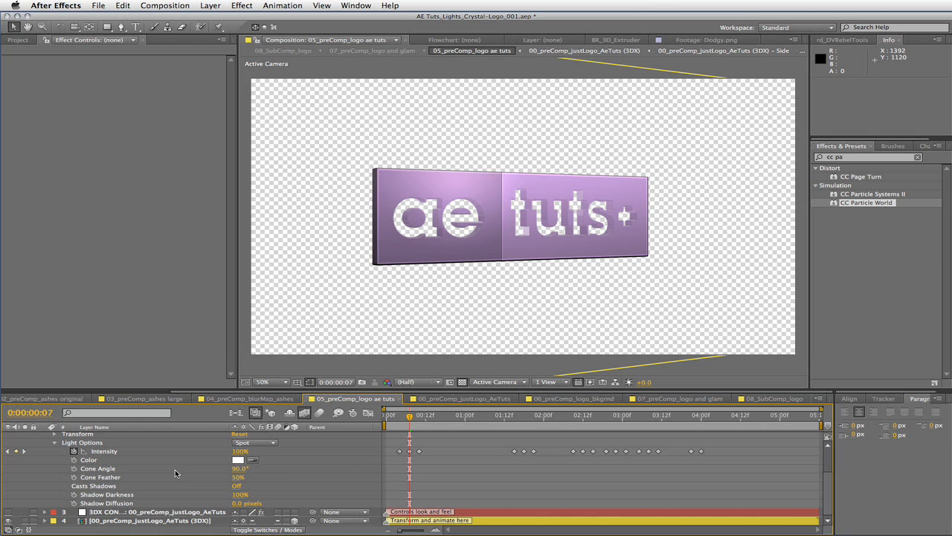
{"action": "left_click", "coordinate": [125, 513]}
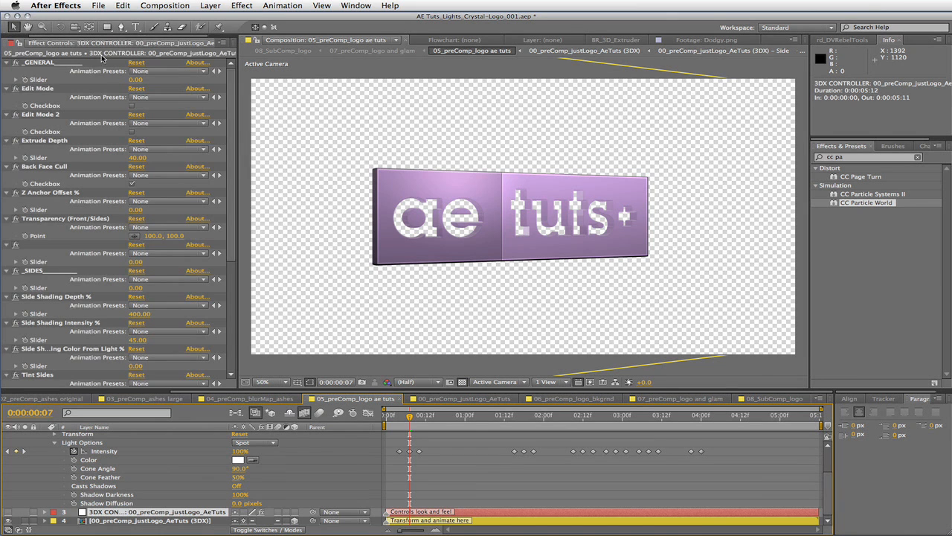
{"action": "left_click_drag", "start_coordinate": [231, 201], "coordinate": [226, 291]}
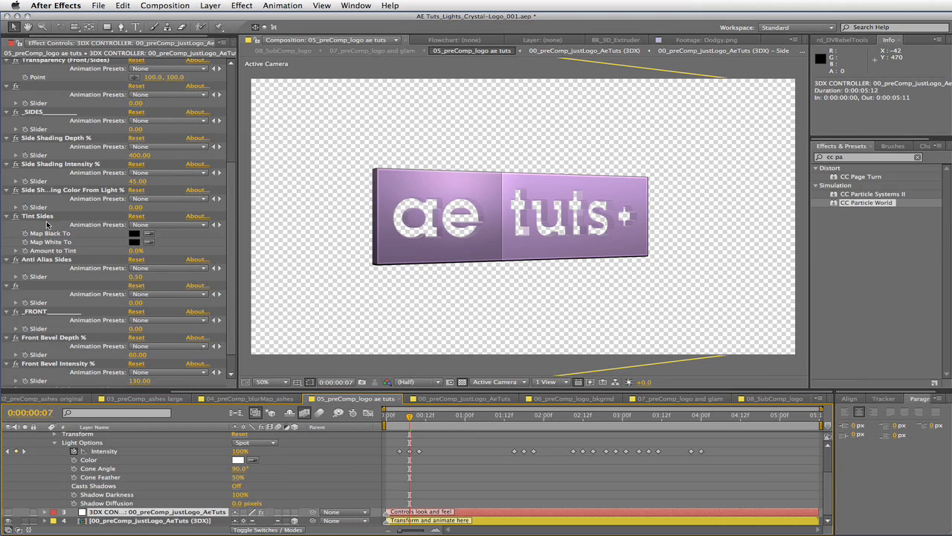
{"action": "left_click", "coordinate": [135, 251]}
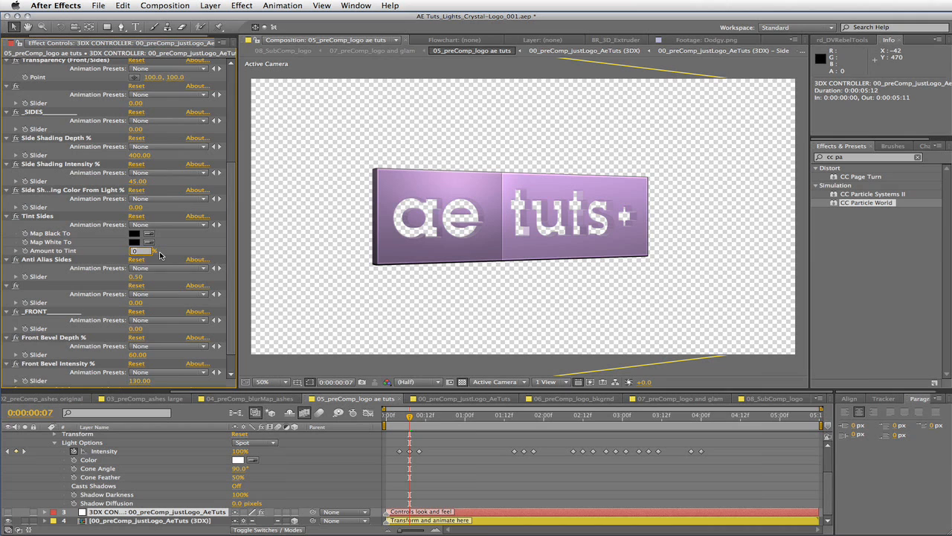
{"action": "type", "text": "68"}
{"action": "key", "text": "Return"}
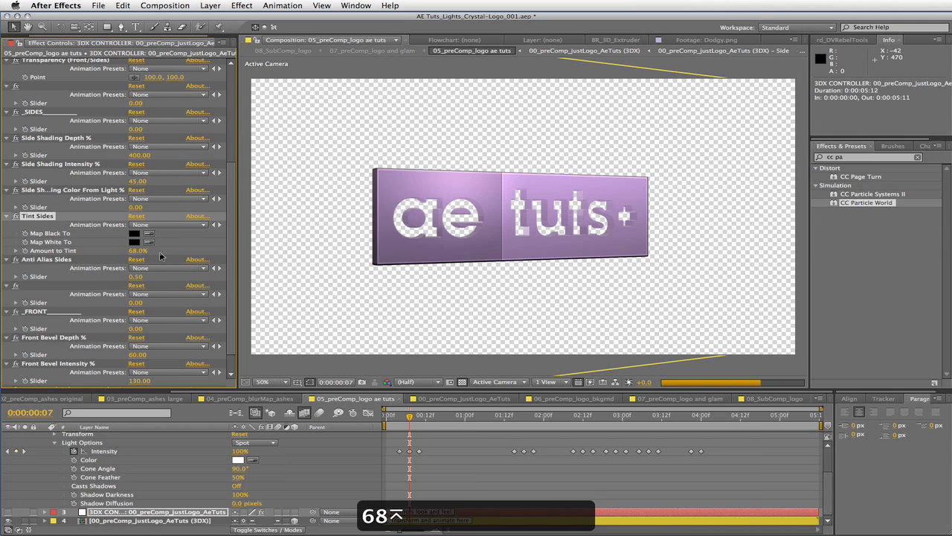
{"action": "left_click", "coordinate": [760, 398]}
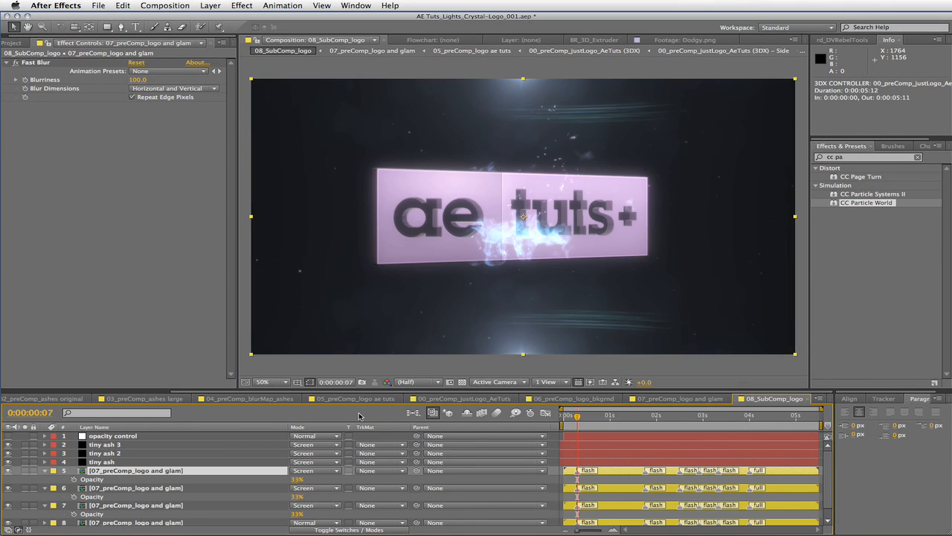
Add 03_preComp_ashes large and 04_preComp_blurMap_ashes to 08_SubComp_logo, directly beneath the opacity control layer.
{"action": "key", "text": "super+0"}
{"action": "scroll", "coordinate": [180, 323], "scroll_direction": "down", "scroll_amount": 5}
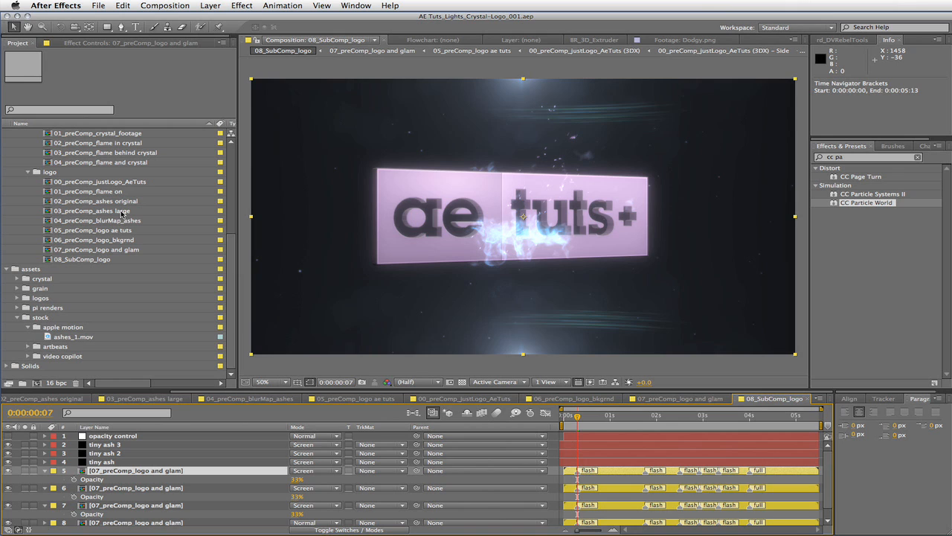
{"action": "left_click", "coordinate": [121, 213]}
{"action": "left_click", "coordinate": [130, 221], "text": "shift"}
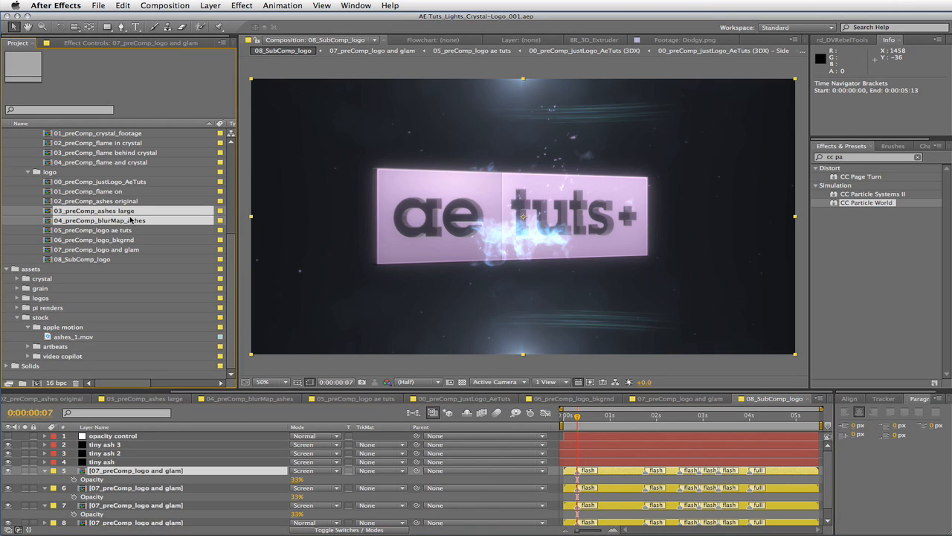
{"action": "left_click_drag", "start_coordinate": [130, 221], "coordinate": [215, 436]}
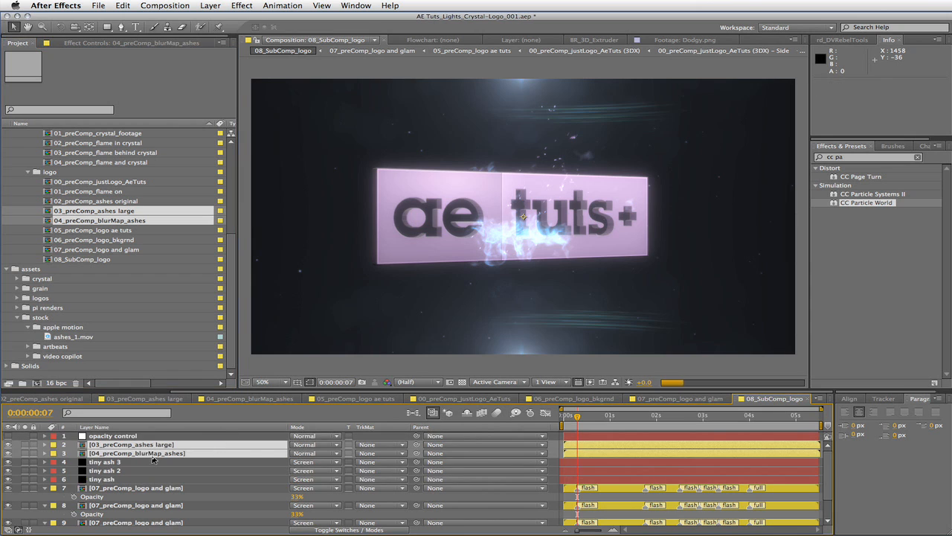
Collapse the logo copies' Opacity properties and move 04_preComp_blurMap_ashes to the top of the layer stack with its visibility off.
{"action": "left_click", "coordinate": [45, 488]}
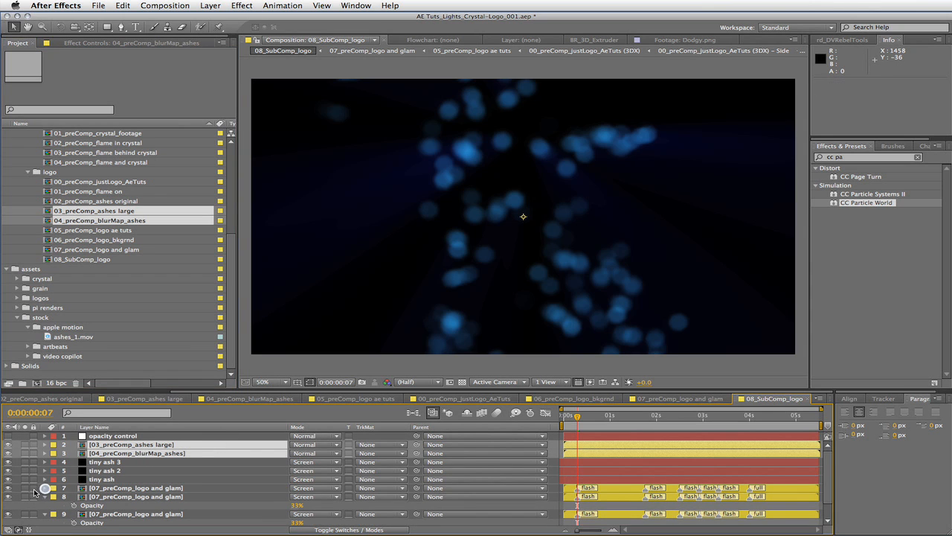
{"action": "left_click", "coordinate": [45, 496]}
{"action": "left_click", "coordinate": [45, 505]}
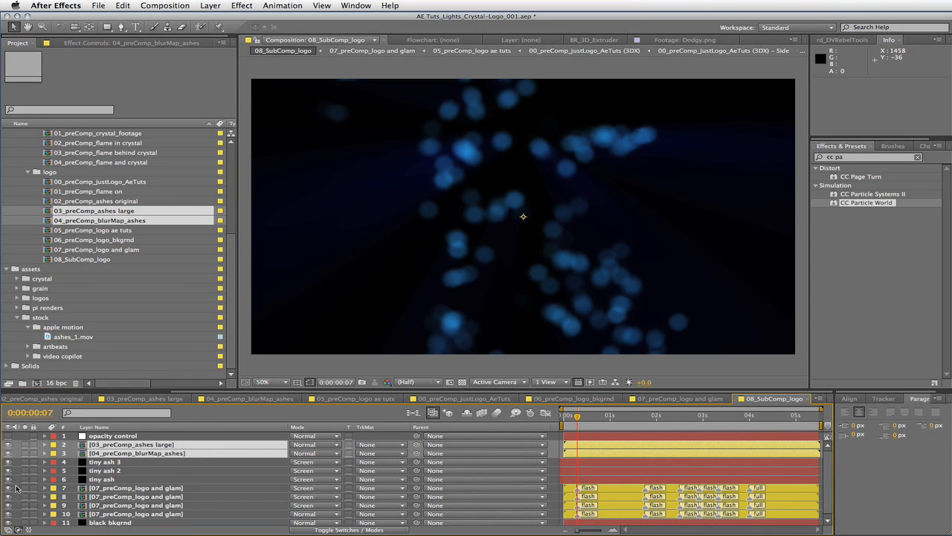
{"action": "key", "text": "F2"}
{"action": "left_click", "coordinate": [165, 455]}
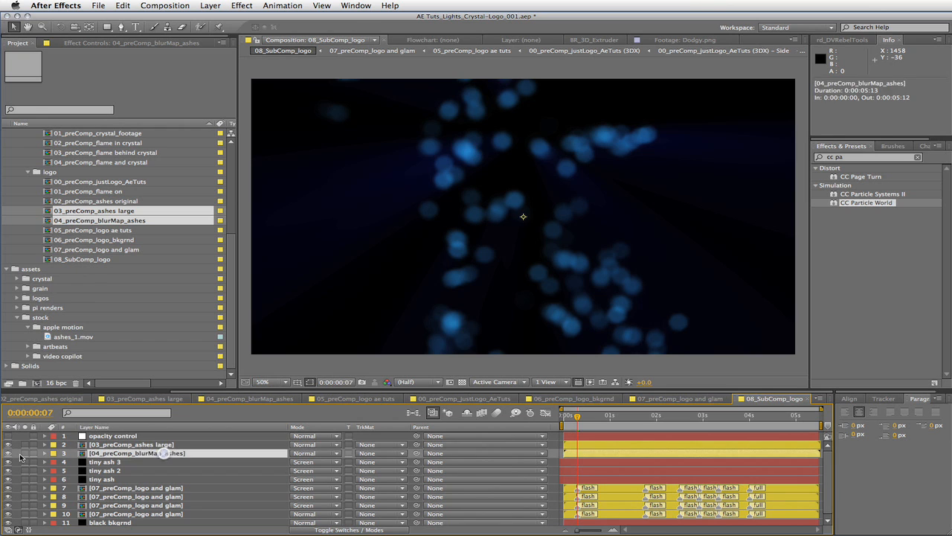
{"action": "left_click_drag", "start_coordinate": [133, 457], "coordinate": [132, 433]}
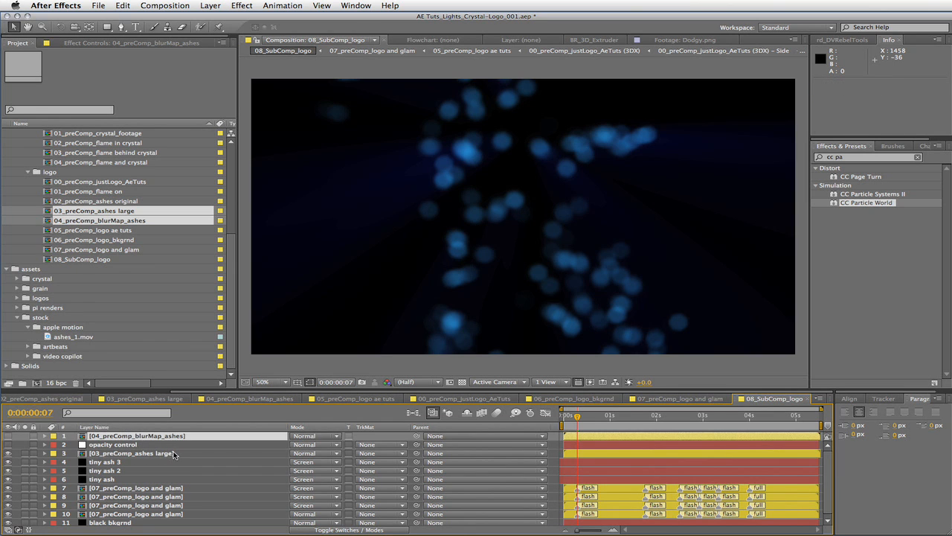
Set 03_preComp_ashes large to the Screen blending mode and duplicate the layer once.
{"action": "left_click", "coordinate": [173, 454]}
{"action": "left_click", "coordinate": [298, 457]}
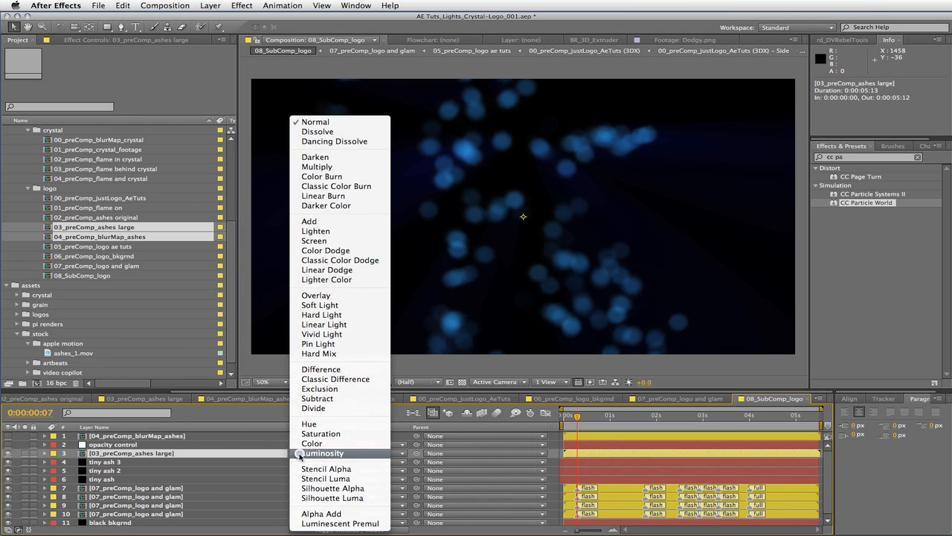
{"action": "left_click", "coordinate": [346, 243]}
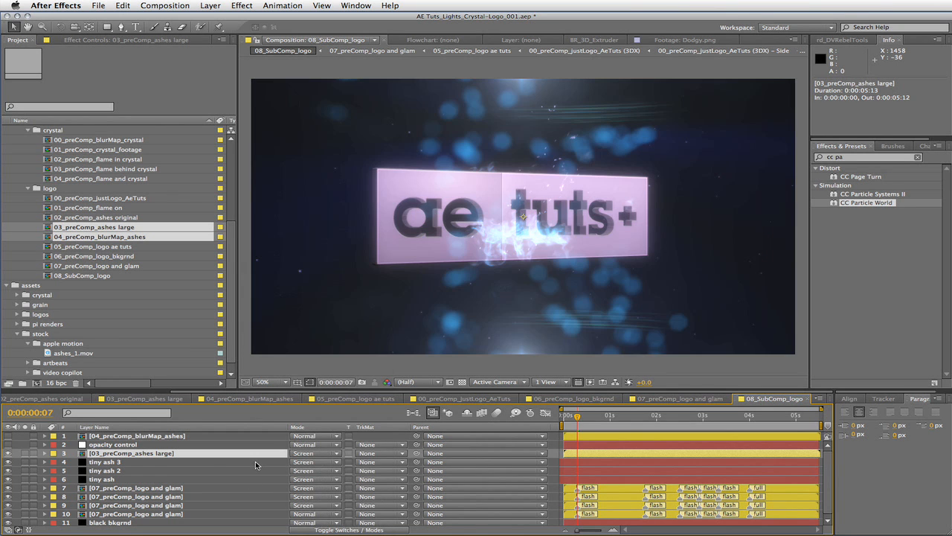
{"action": "key", "text": "super+d"}
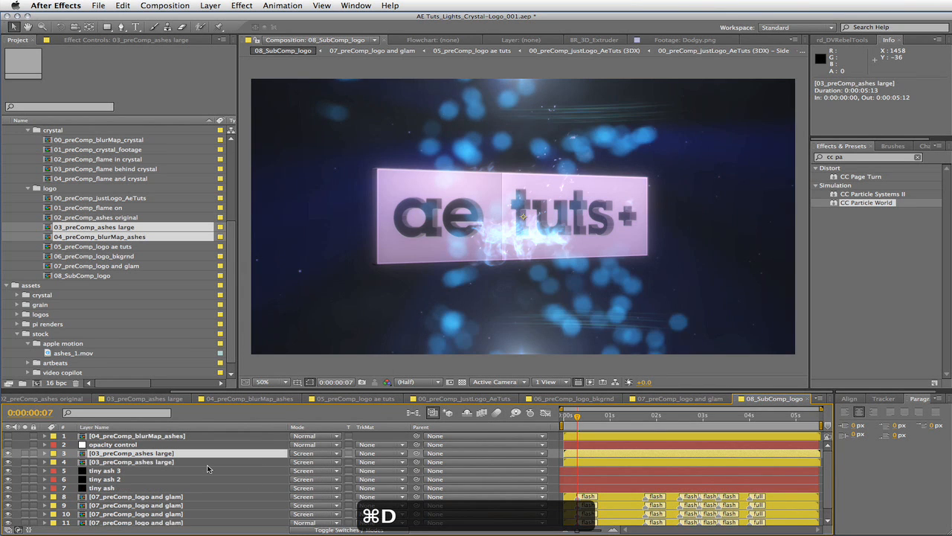
{"action": "left_click", "coordinate": [215, 492]}
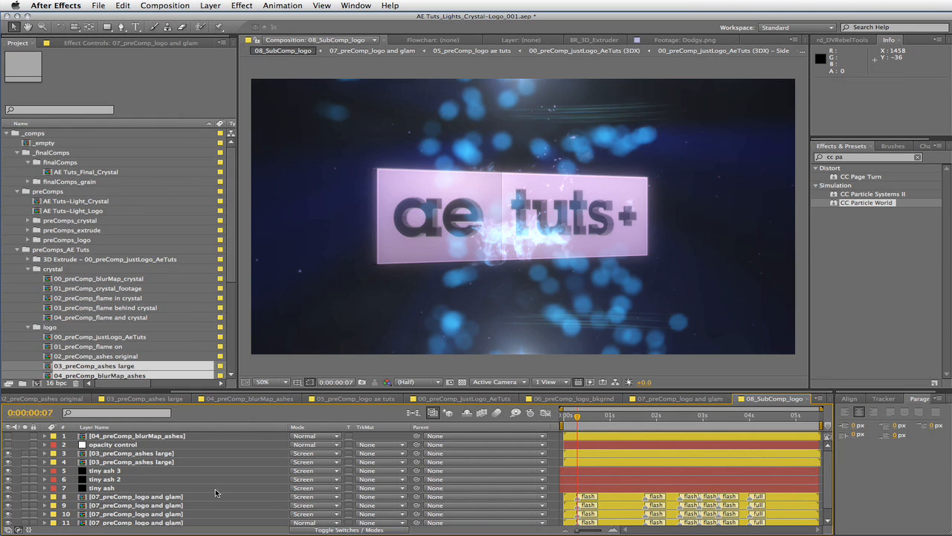
Create a new adjustment layer at the top of the 08_SubComp_logo layer stack.
{"action": "right_click", "coordinate": [12, 439]}
{"action": "mouse_move", "coordinate": [12, 439]}
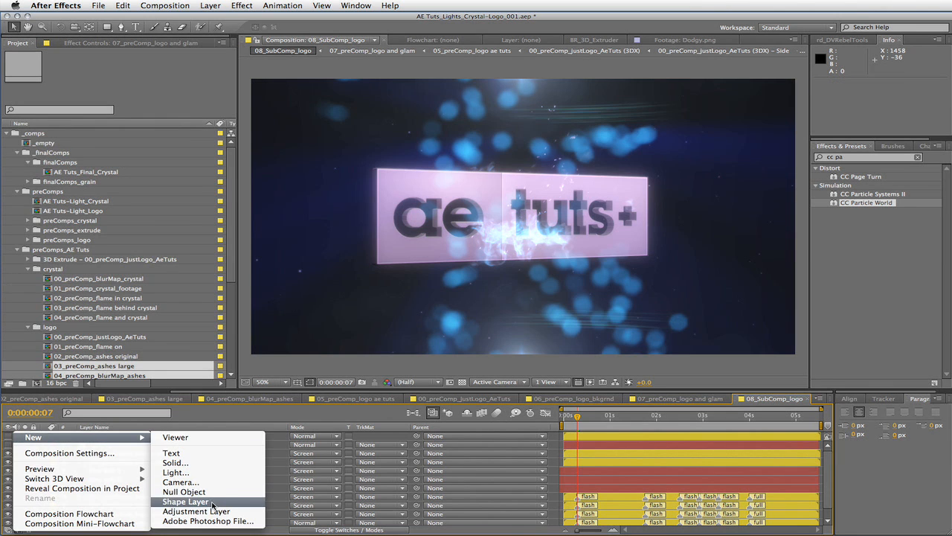
{"action": "left_click", "coordinate": [262, 505]}
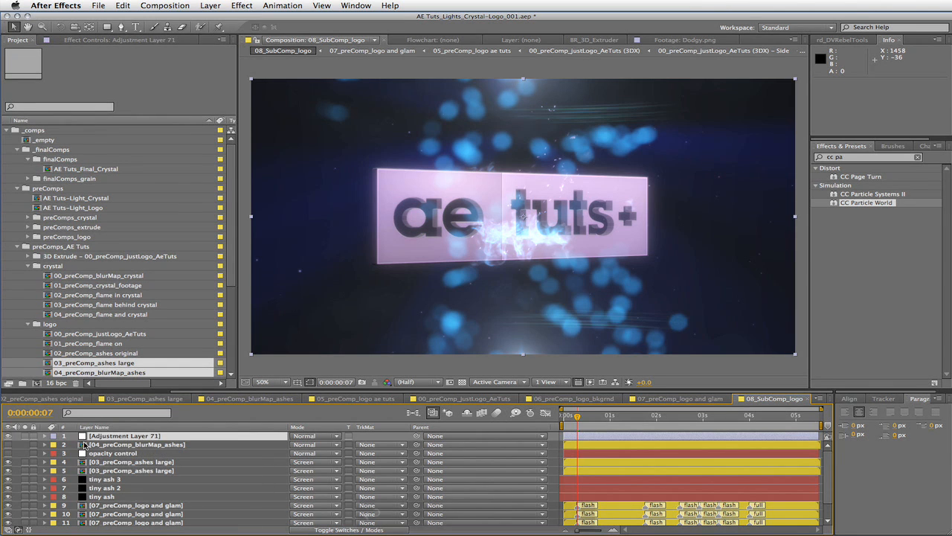
Rename the new adjustment layer as blur from ashMap and move it between the tiny ash layer and the logo copies.
{"action": "key", "text": "Return"}
{"action": "type", "text": "blur"}
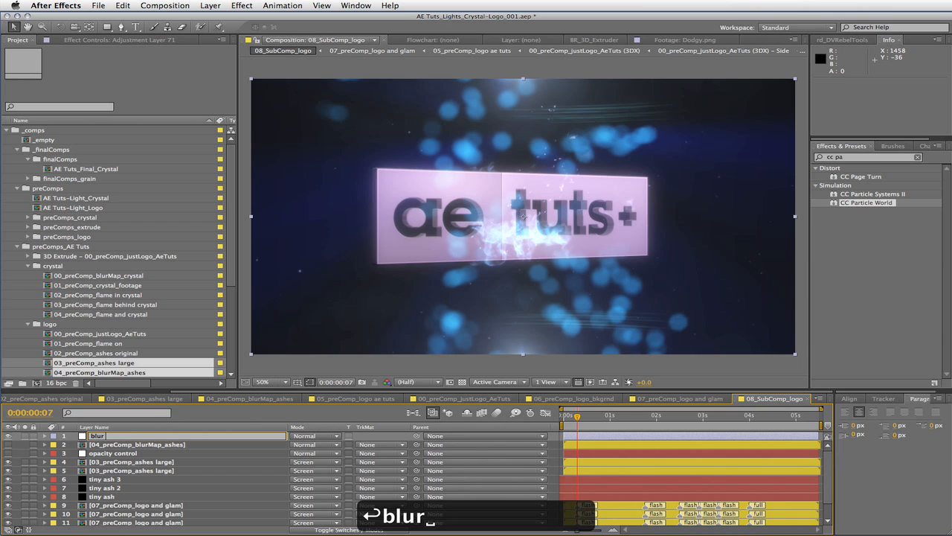
{"action": "type", "text": " from ashMap"}
{"action": "key", "text": "Return"}
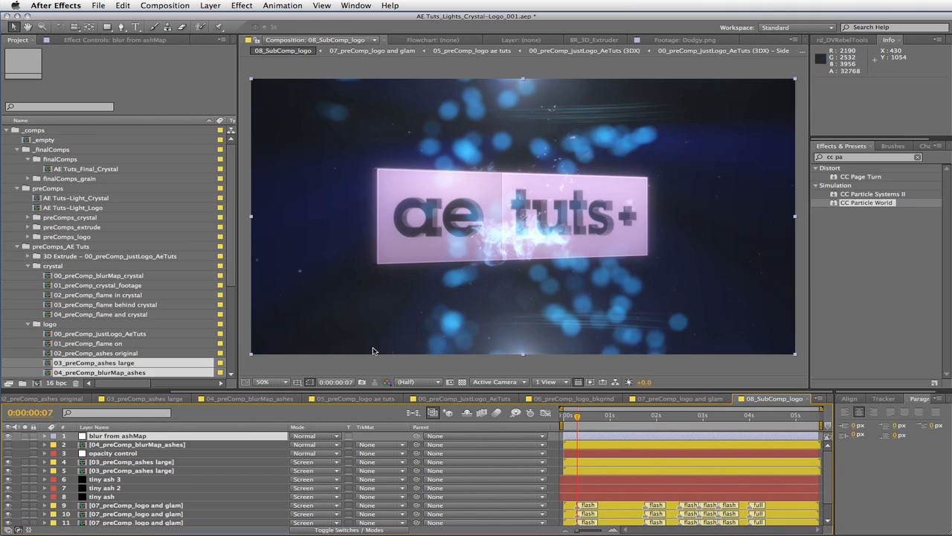
{"action": "left_click_drag", "start_coordinate": [174, 439], "coordinate": [181, 504]}
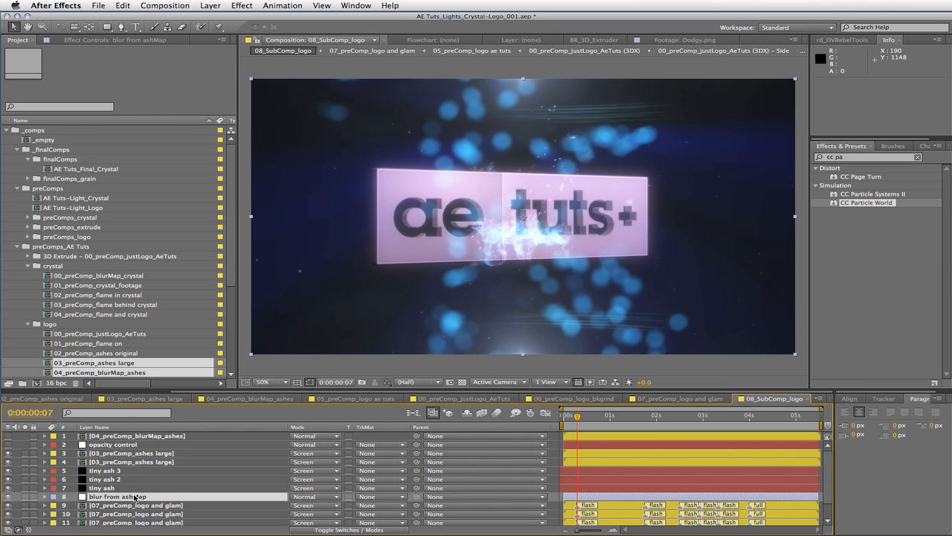
Apply Lens Blur to the blur from ashMap layer with 04_preComp_blurMap_ashes as its depth map layer.
{"action": "left_click", "coordinate": [256, 6]}
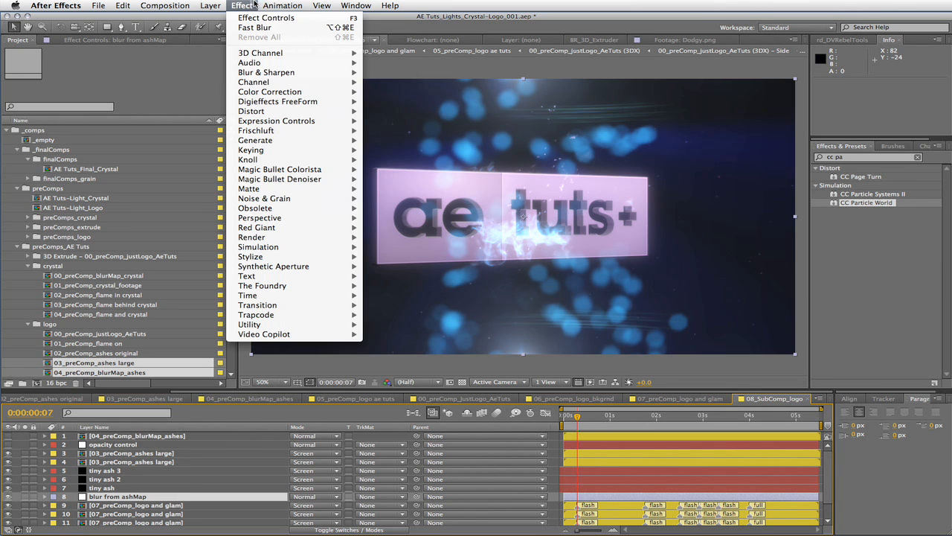
{"action": "mouse_move", "coordinate": [269, 76]}
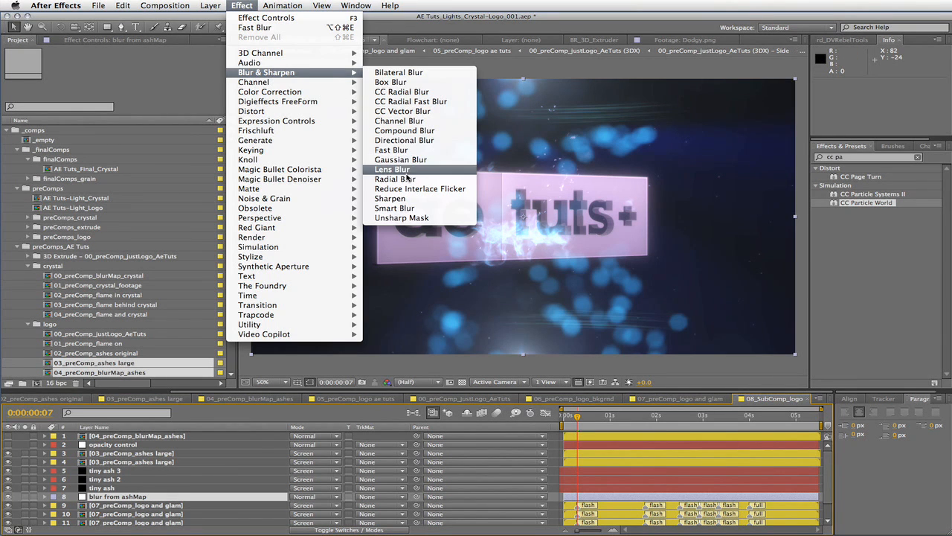
{"action": "left_click", "coordinate": [408, 169]}
{"action": "left_click", "coordinate": [151, 78]}
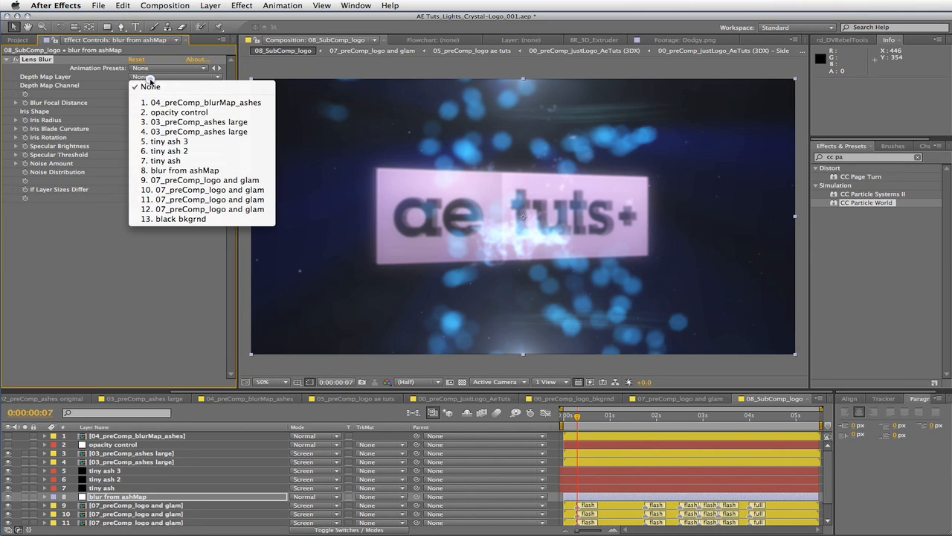
{"action": "left_click", "coordinate": [233, 103]}
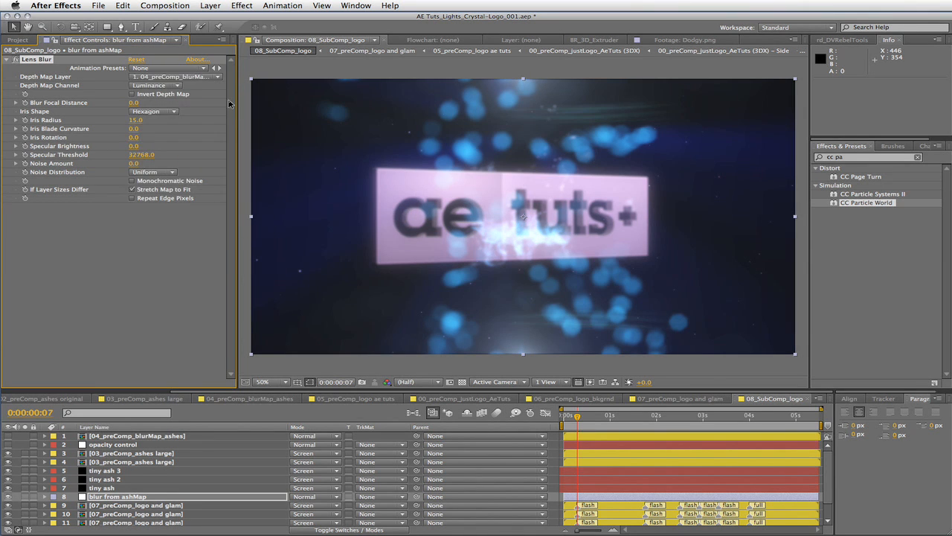
Set the Lens Blur's Iris Shape to Heptagon and Iris Radius to 35, and save the project.
{"action": "left_click", "coordinate": [149, 112]}
{"action": "left_click", "coordinate": [186, 162]}
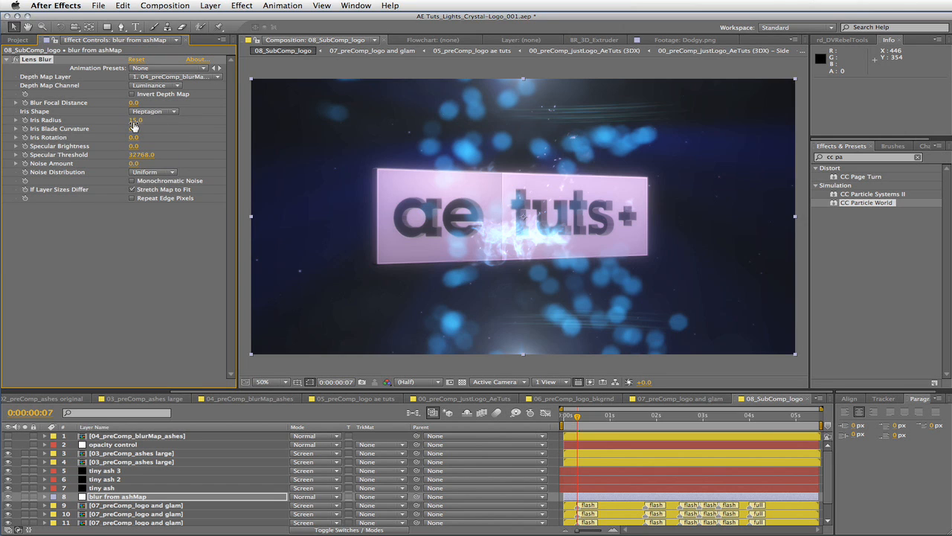
{"action": "left_click", "coordinate": [134, 120]}
{"action": "type", "text": "35"}
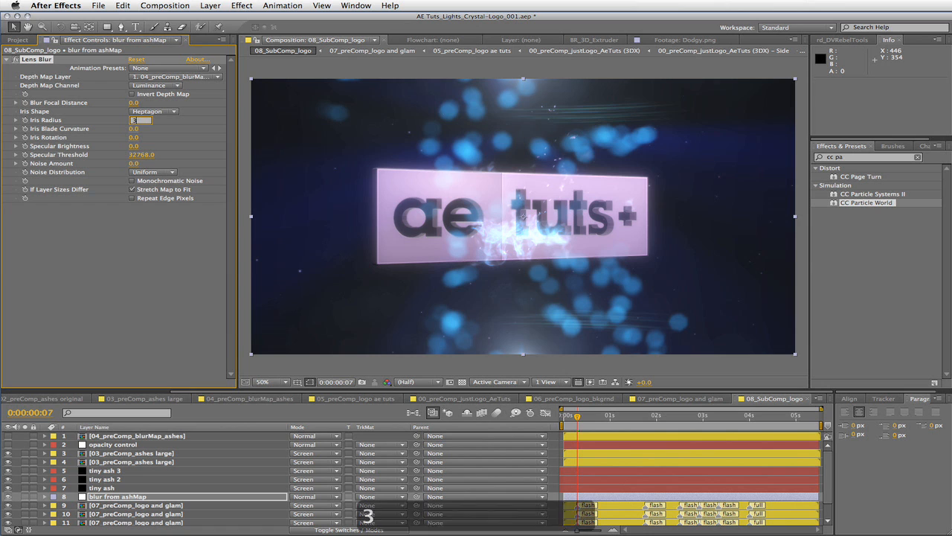
{"action": "key", "text": "Return"}
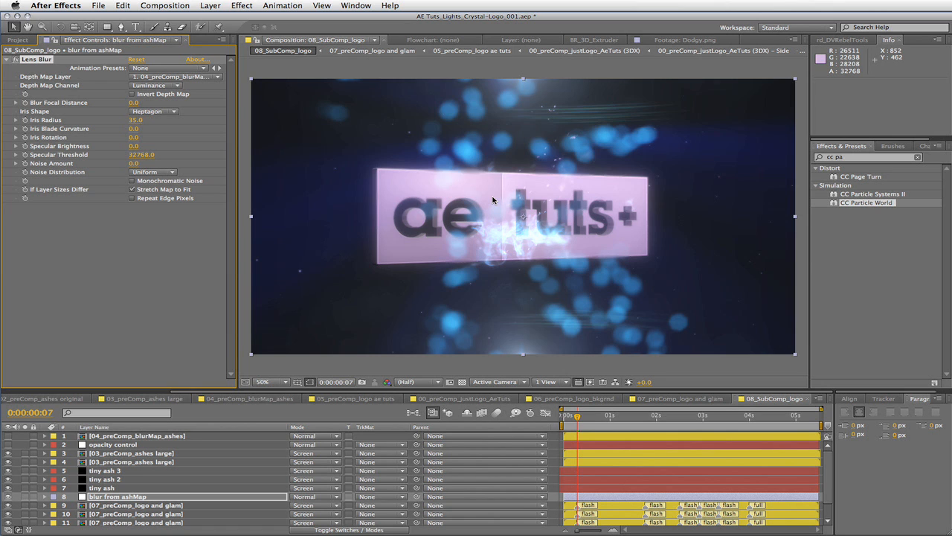
{"action": "key", "text": "super+s"}
{"action": "key", "text": "slash"}
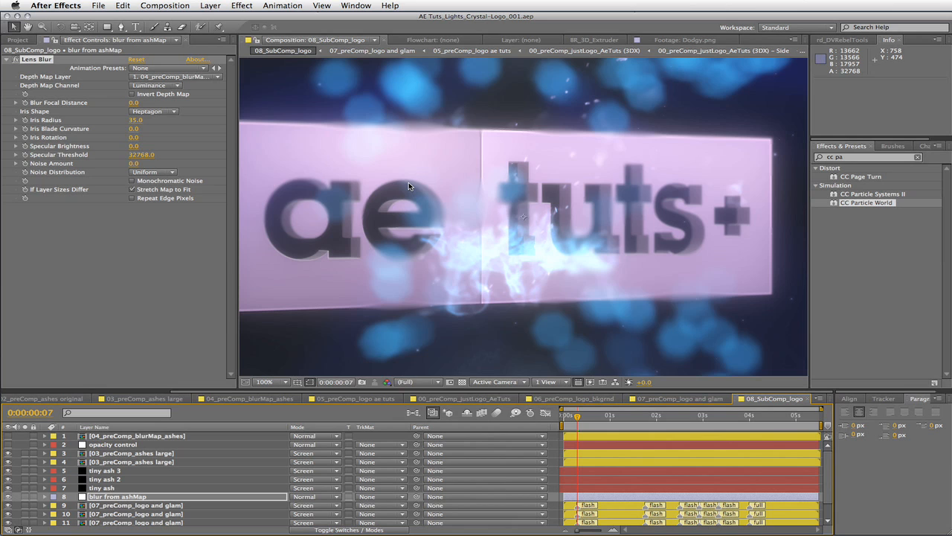
Copy the 00_preComp_blurMap_crystal, blurMap, shineBottom and shineTop layers from the 04_preComp_flame and crystal composition.
{"action": "key", "text": "super+0"}
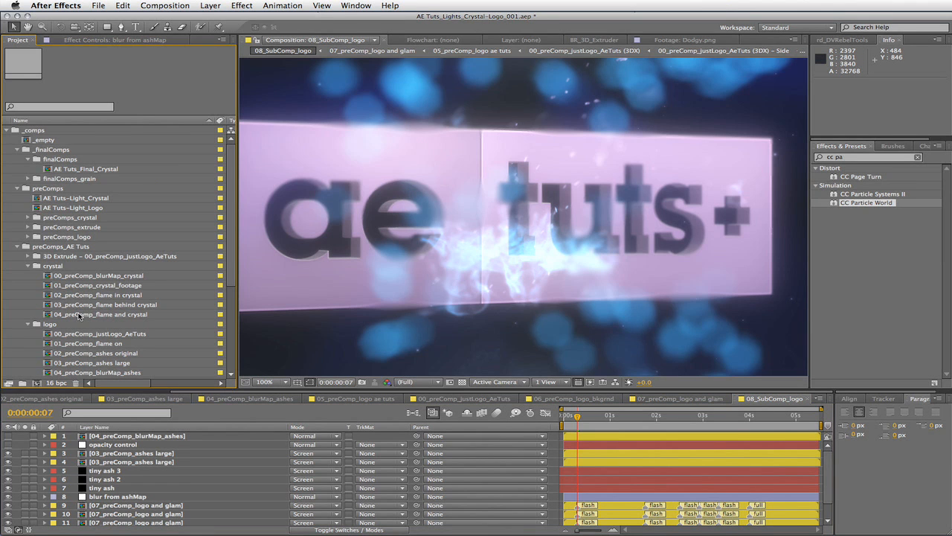
{"action": "double_click", "coordinate": [109, 319]}
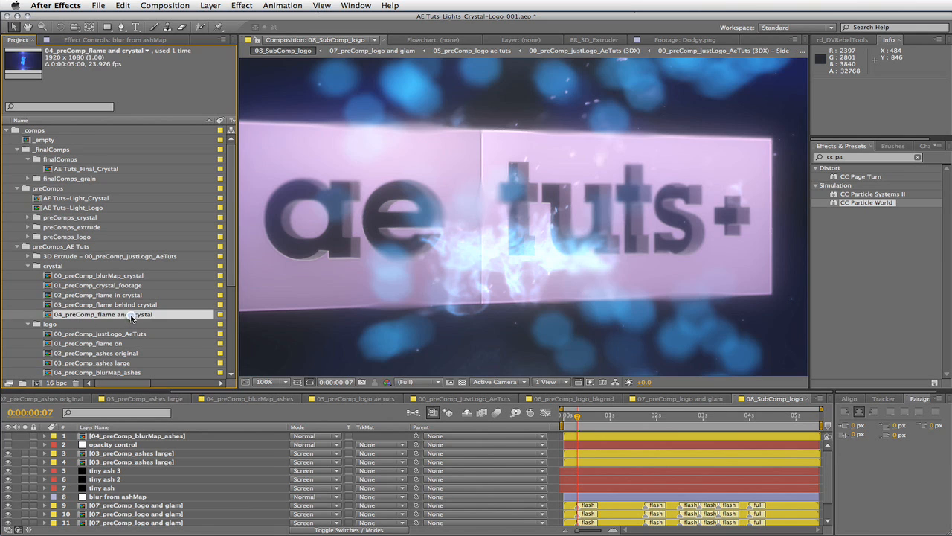
{"action": "left_click", "coordinate": [112, 462]}
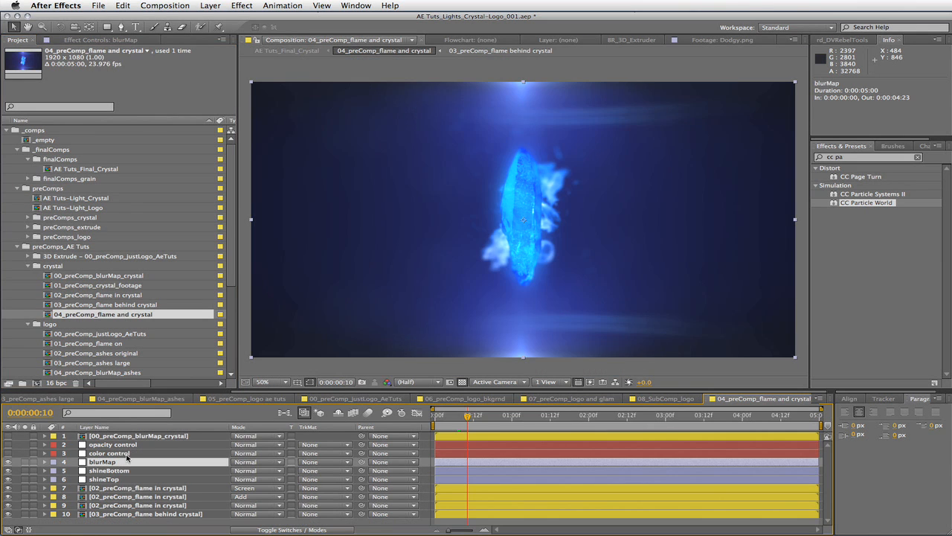
{"action": "left_click", "coordinate": [123, 437], "text": "super"}
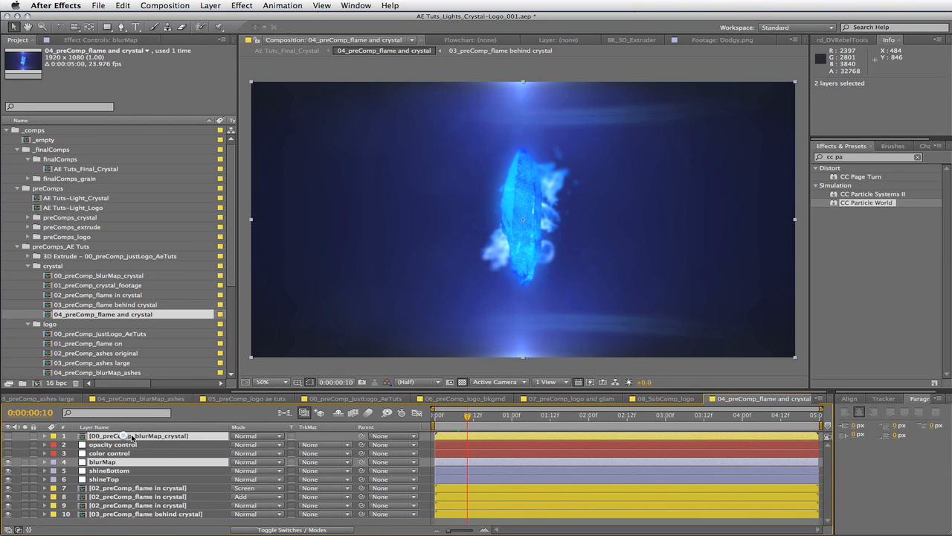
{"action": "left_click", "coordinate": [120, 470], "text": "super"}
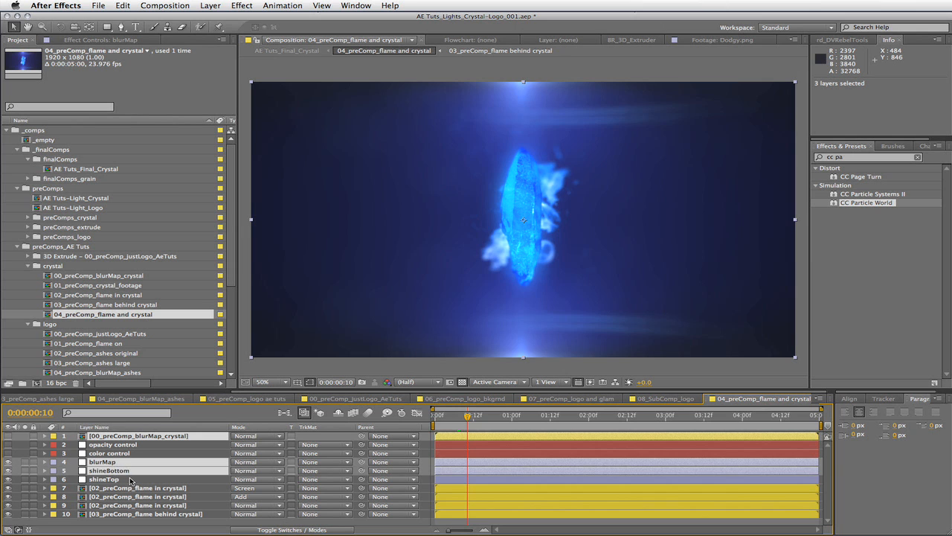
{"action": "left_click", "coordinate": [134, 480], "text": "super"}
{"action": "key", "text": "super+c"}
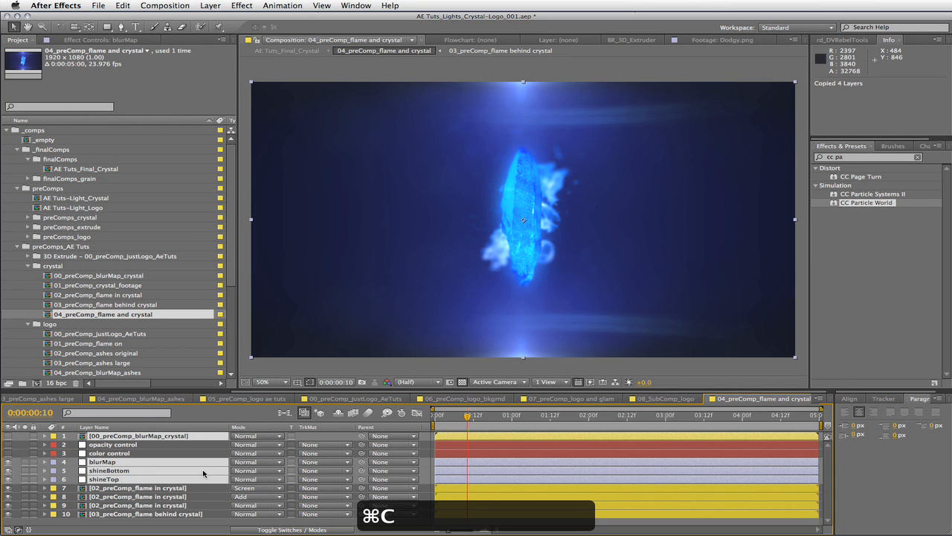
Paste the copied layers at the top of 08_SubComp_logo and place blurMap beneath 00_preComp_blurMap_crystal.
{"action": "left_click", "coordinate": [667, 400]}
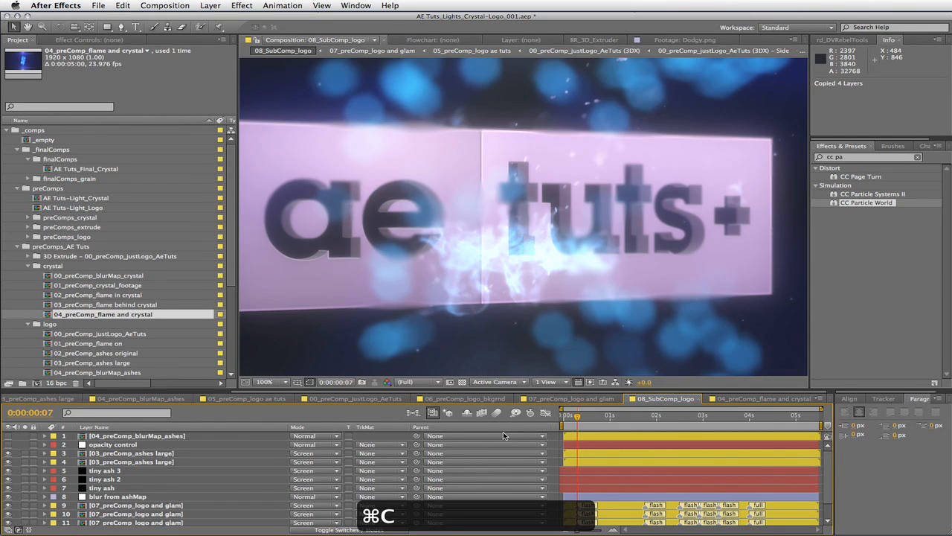
{"action": "key", "text": "comma"}
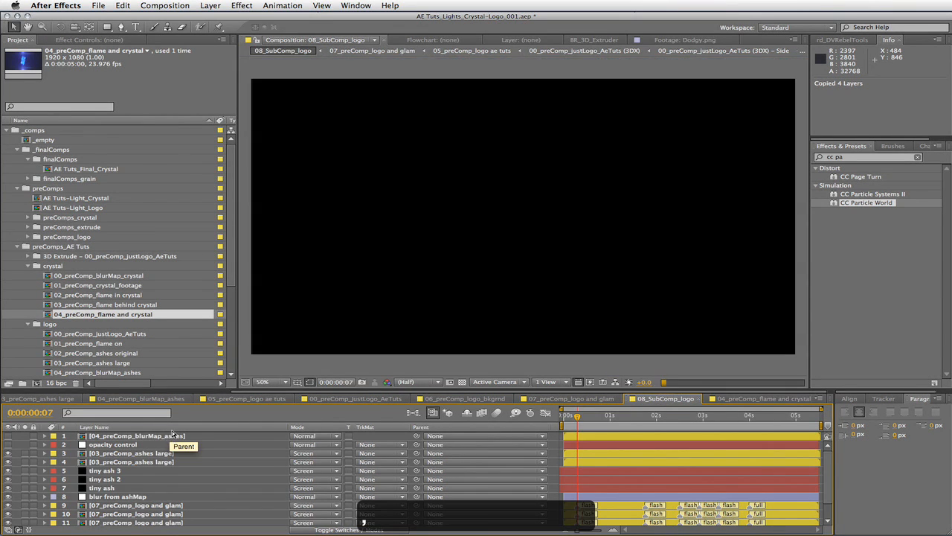
{"action": "left_click", "coordinate": [173, 436]}
{"action": "key", "text": "super+v"}
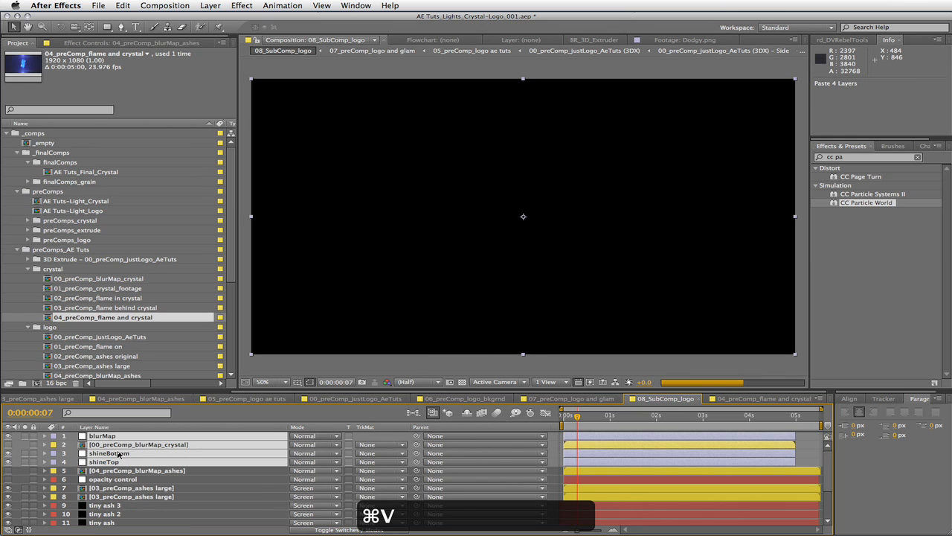
{"action": "key", "text": "Caps_Lock"}
{"action": "left_click_drag", "start_coordinate": [104, 436], "coordinate": [112, 449]}
Extend the blurMap, shineBottom and shineTop layers to the end of the 08_SubComp_logo composition.
{"action": "left_click", "coordinate": [212, 460], "text": "shift"}
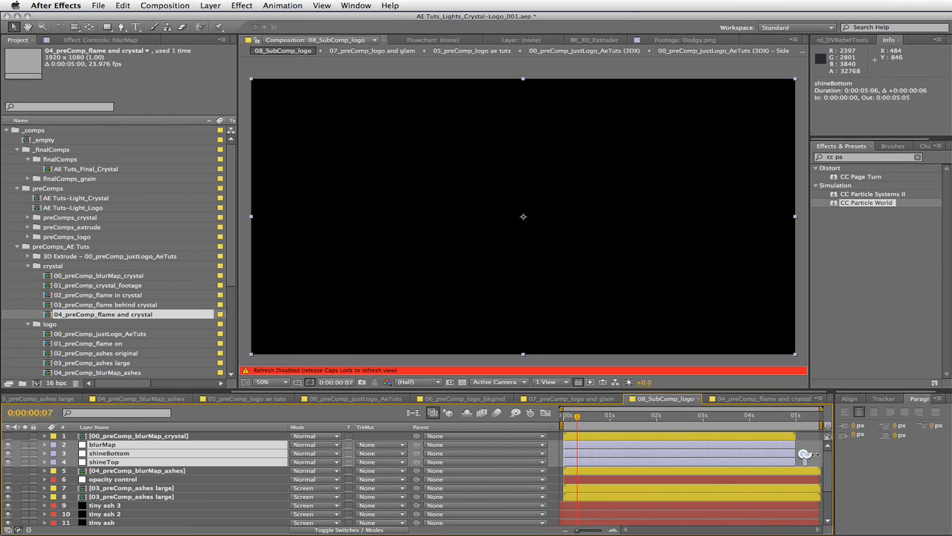
{"action": "left_click_drag", "start_coordinate": [804, 454], "coordinate": [821, 453]}
{"action": "key", "text": "Caps_Lock"}
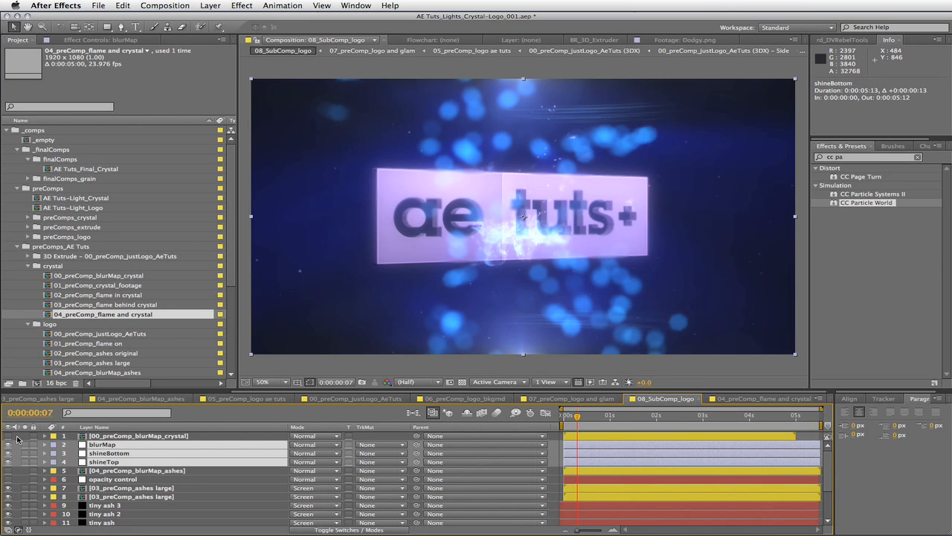
Check the Opacity expressions of shineBottom and shineTop against the opacity control layer.
{"action": "left_click", "coordinate": [110, 453]}
{"action": "left_click", "coordinate": [124, 462], "text": "shift"}
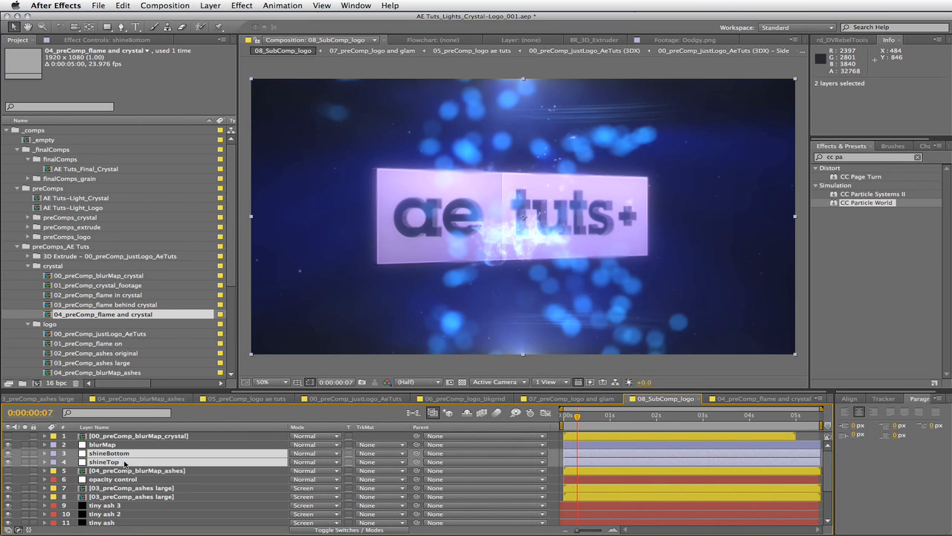
{"action": "key", "text": "u"}
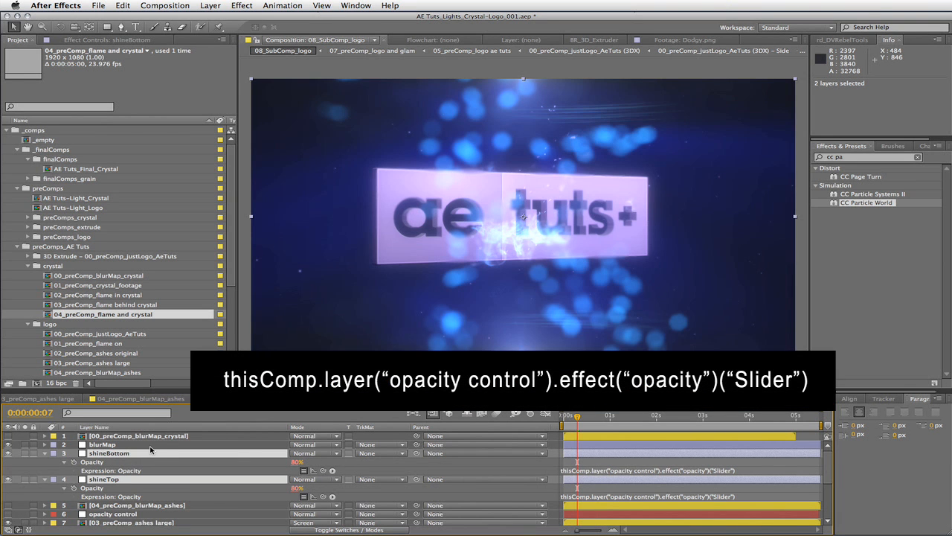
{"action": "left_click", "coordinate": [215, 513]}
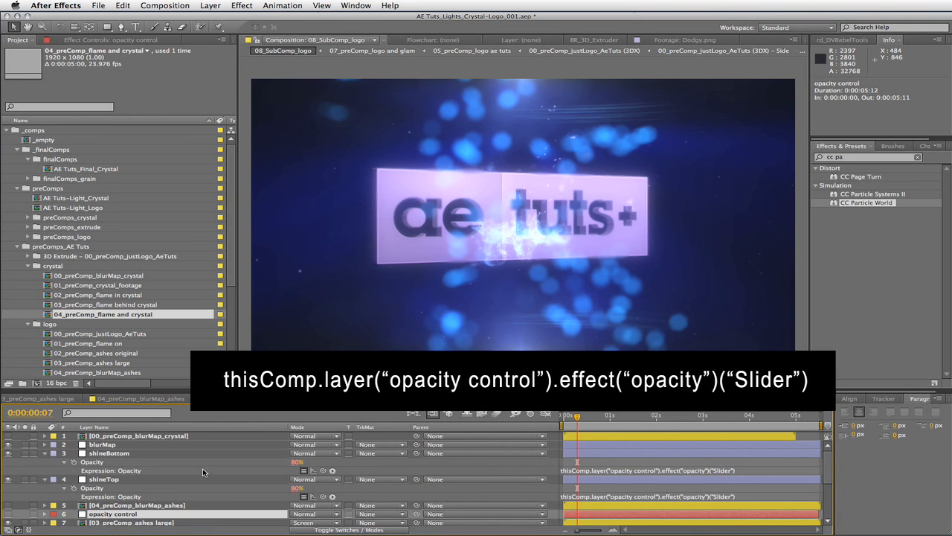
{"action": "key", "text": "u"}
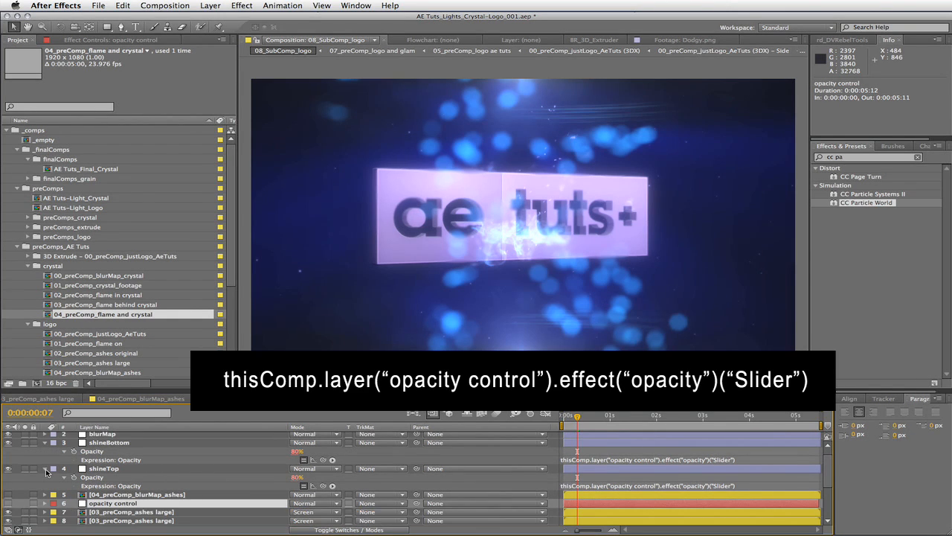
{"action": "left_click", "coordinate": [45, 469]}
{"action": "left_click", "coordinate": [44, 442]}
{"action": "scroll", "coordinate": [178, 485], "scroll_direction": "up", "scroll_amount": 1}
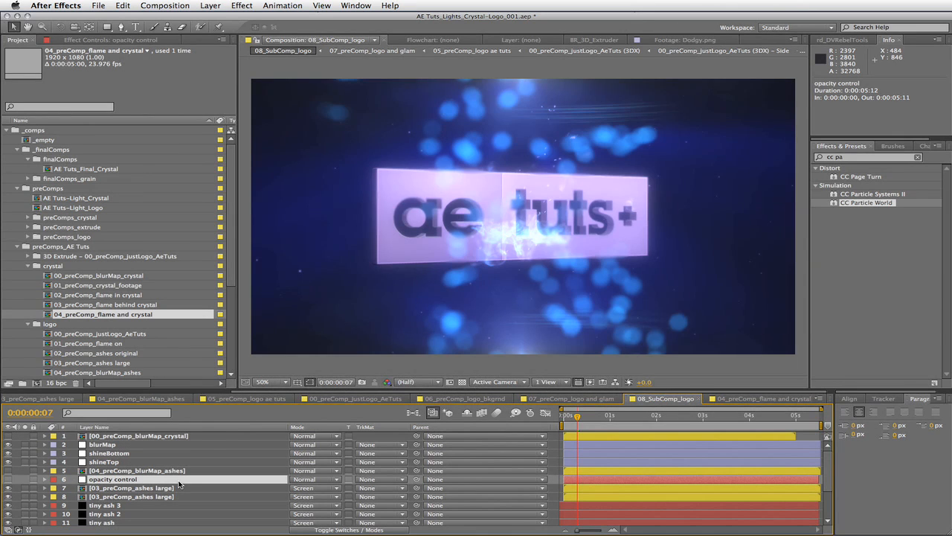
Open the 00_preComp_blurMap_crystal composition and set its duration to 0:00:05:12.
{"action": "left_click", "coordinate": [164, 438]}
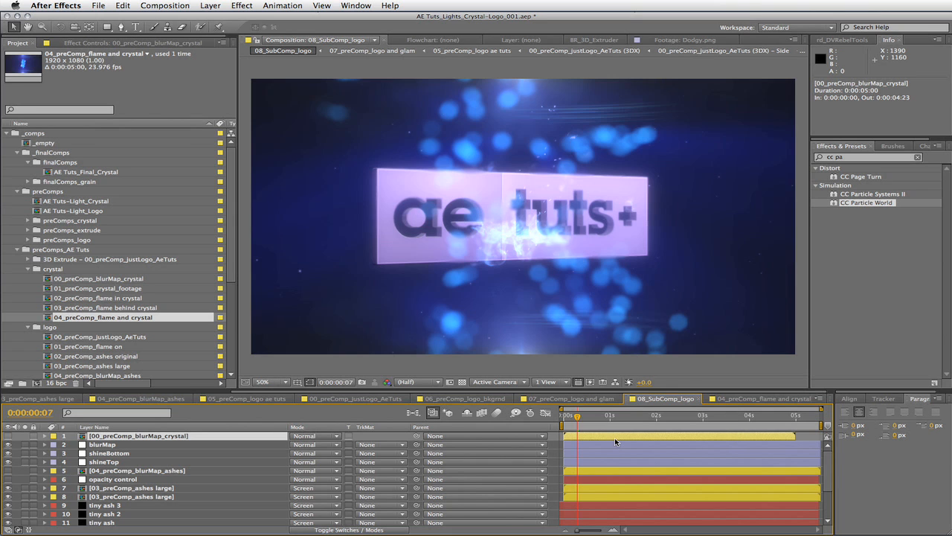
{"action": "double_click", "coordinate": [664, 437]}
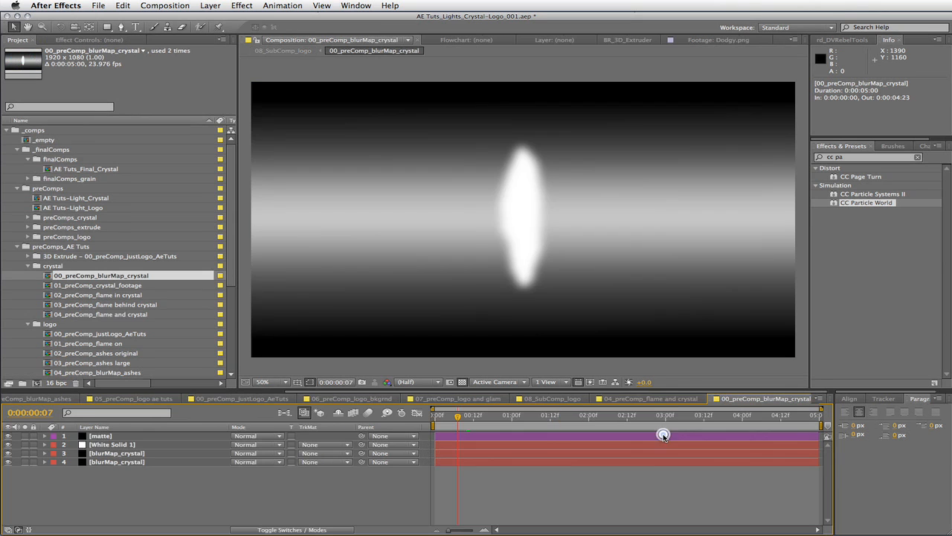
{"action": "left_click", "coordinate": [826, 401]}
{"action": "left_click", "coordinate": [863, 380]}
{"action": "left_click", "coordinate": [333, 407]}
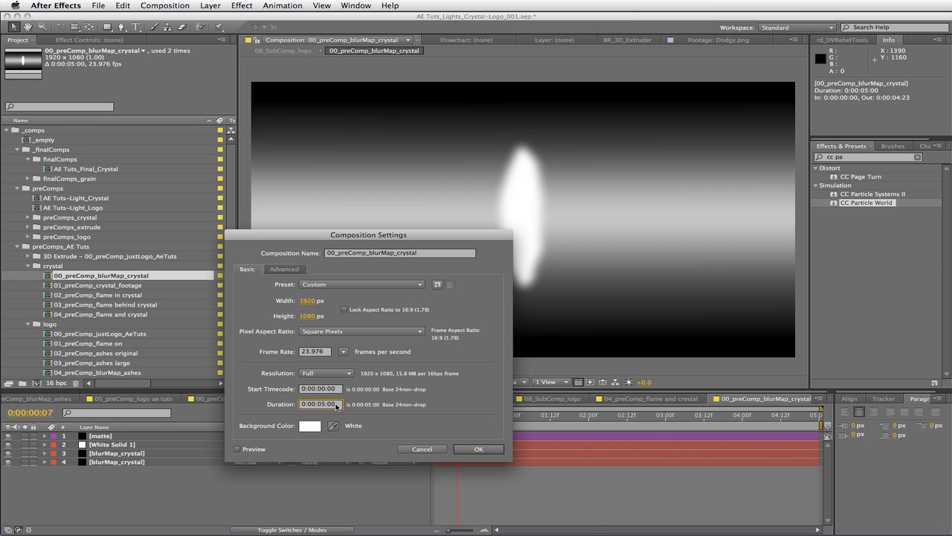
{"action": "key", "text": "BackSpace"}
{"action": "key", "text": "BackSpace"}
{"action": "type", "text": "12"}
{"action": "key", "text": "Return"}
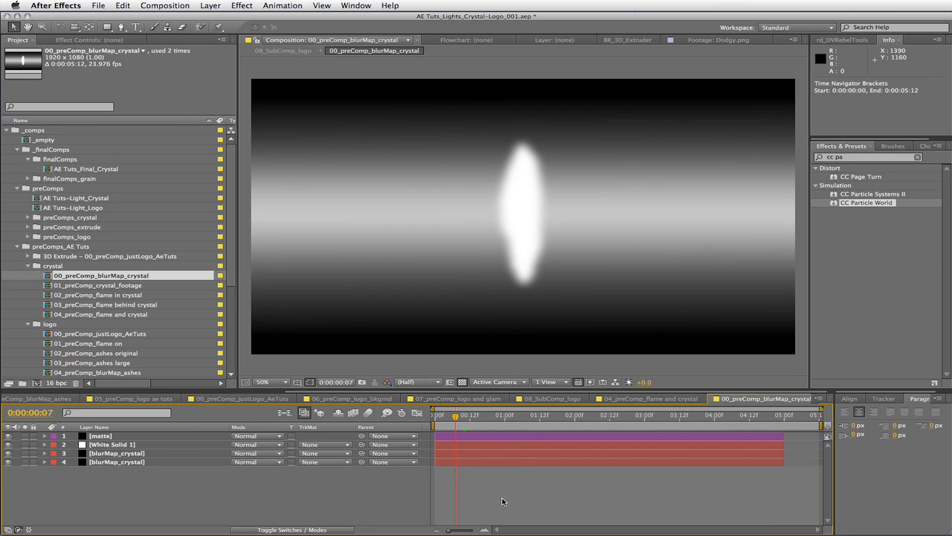
Extend all layers of 00_preComp_blurMap_crystal to the last frame and close its timeline to return to 08_SubComp_logo.
{"action": "key", "text": "End"}
{"action": "key", "text": "End"}
{"action": "key", "text": "super+a"}
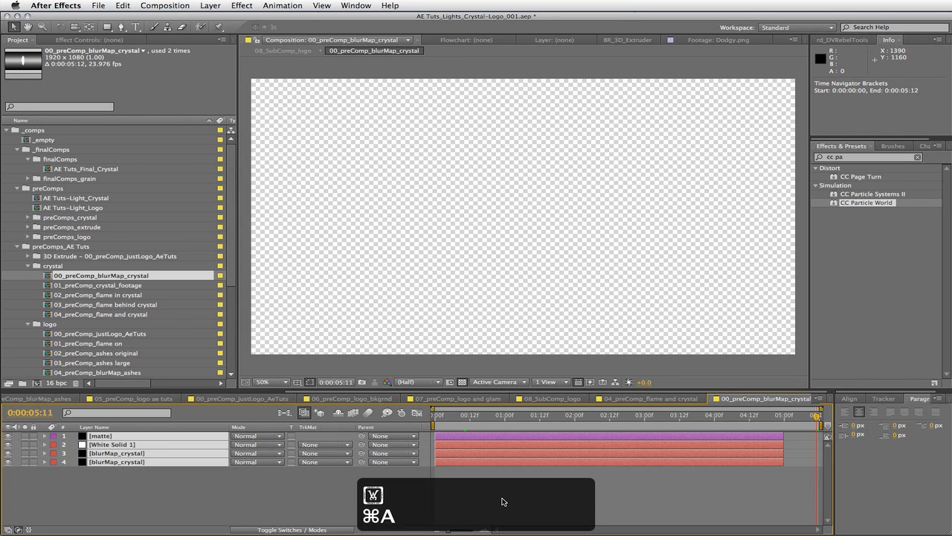
{"action": "key", "text": "alt+bracketright"}
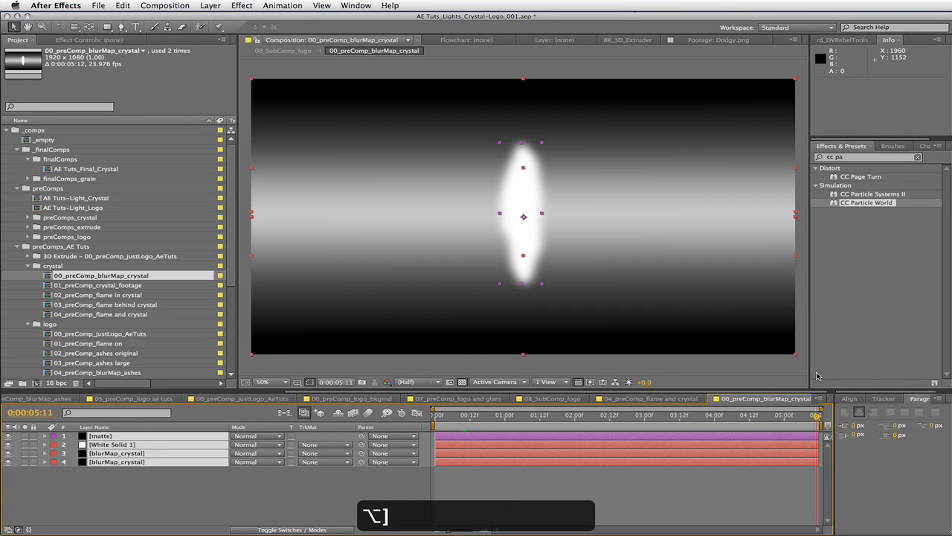
{"action": "right_click", "coordinate": [744, 402]}
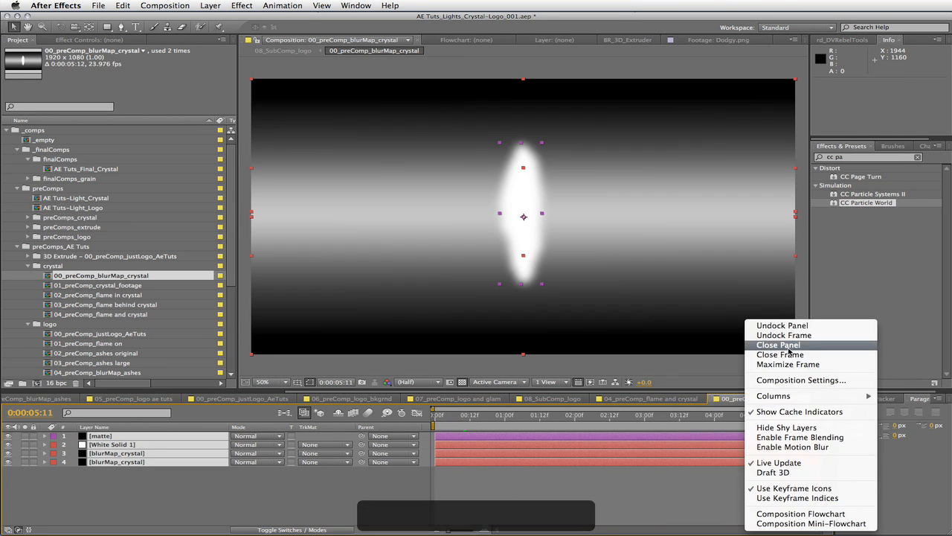
{"action": "key", "text": "Escape"}
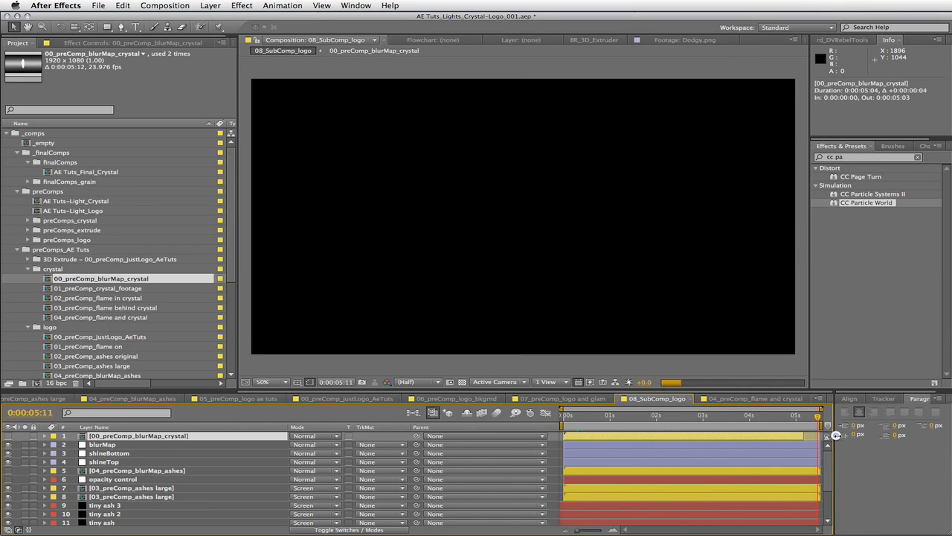
Save the project and copy the cornerFlareLeft, cornerFlareRight, color control and Dodgy.png layers from the AE Tuts_Final_Crystal composition.
{"action": "key", "text": "super+s"}
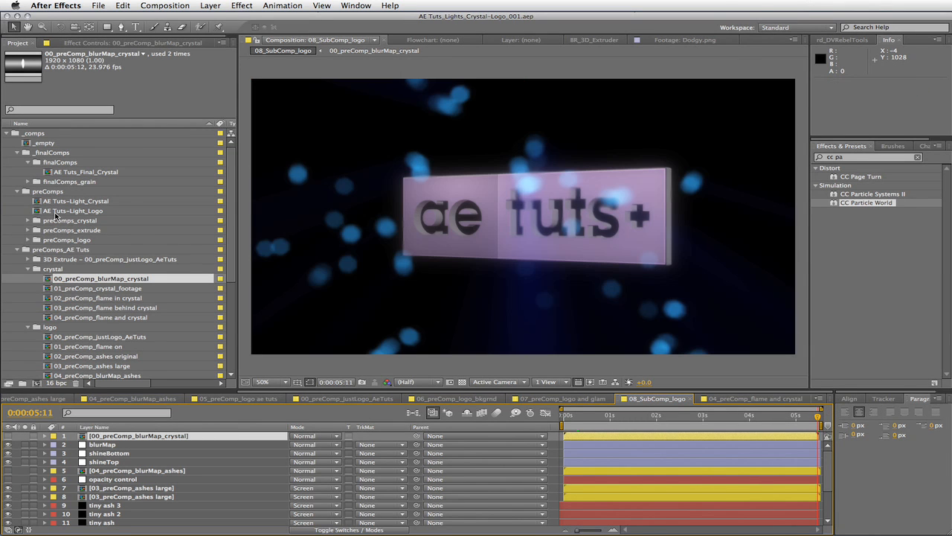
{"action": "double_click", "coordinate": [74, 174]}
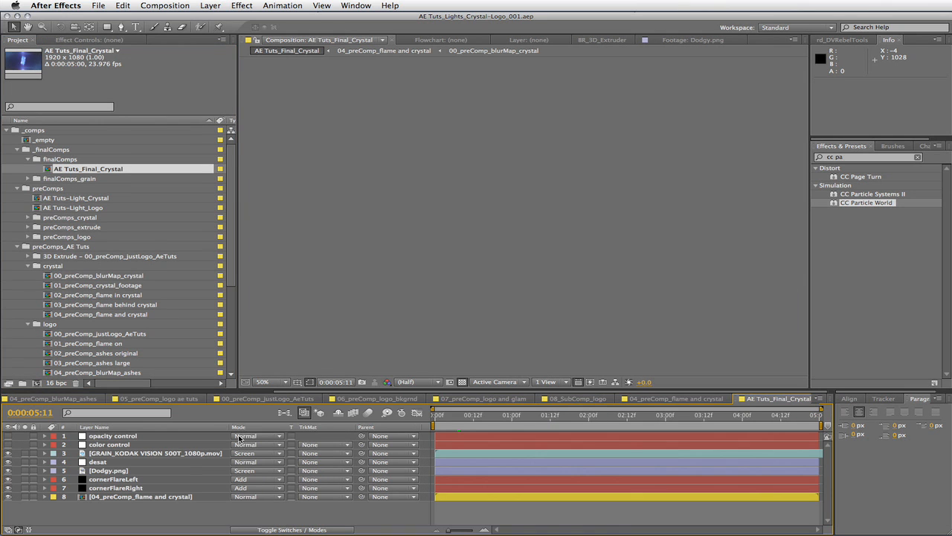
{"action": "left_click", "coordinate": [140, 488]}
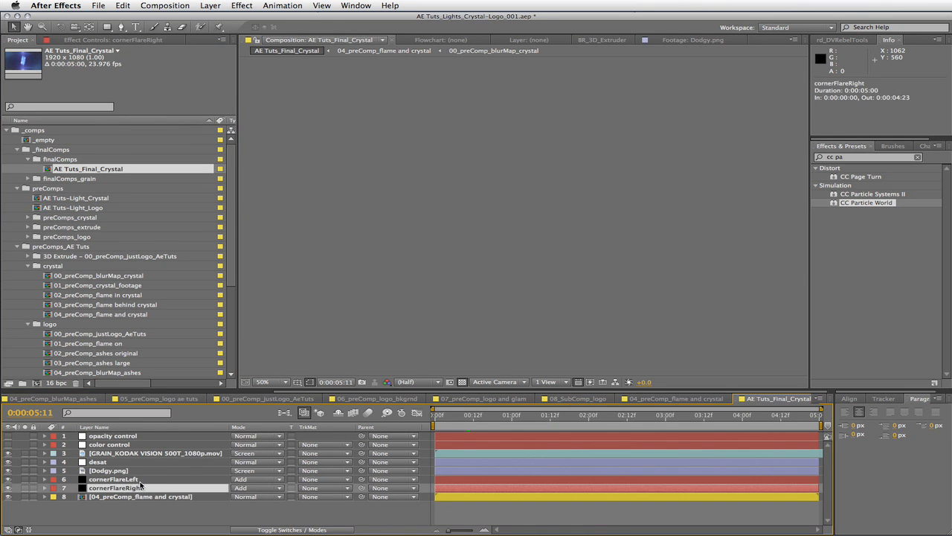
{"action": "left_click", "coordinate": [137, 480], "text": "shift"}
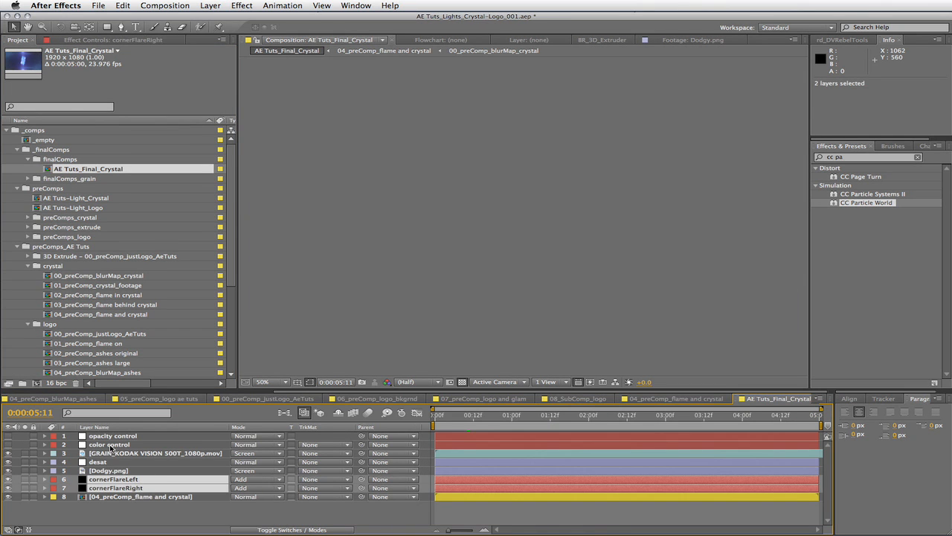
{"action": "left_click", "coordinate": [110, 445], "text": "ctrl"}
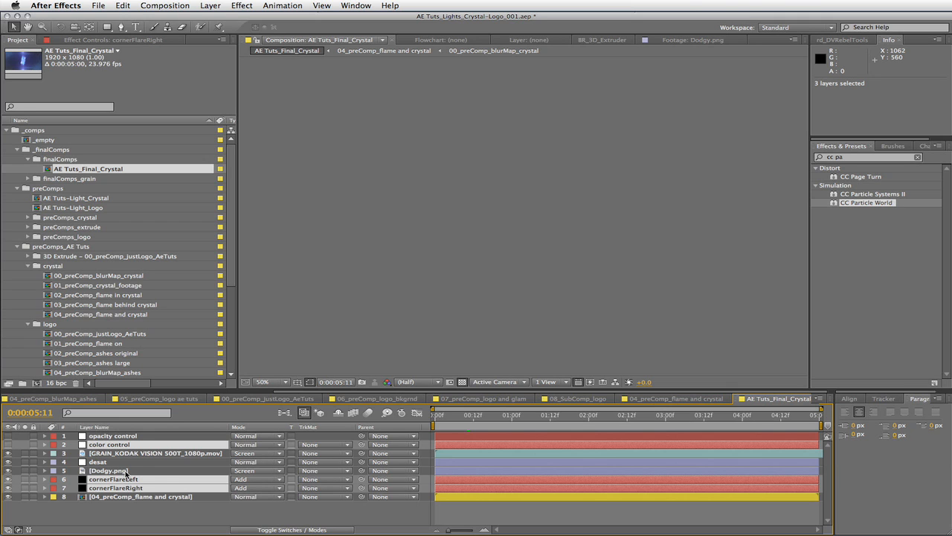
{"action": "left_click", "coordinate": [126, 473], "text": "ctrl"}
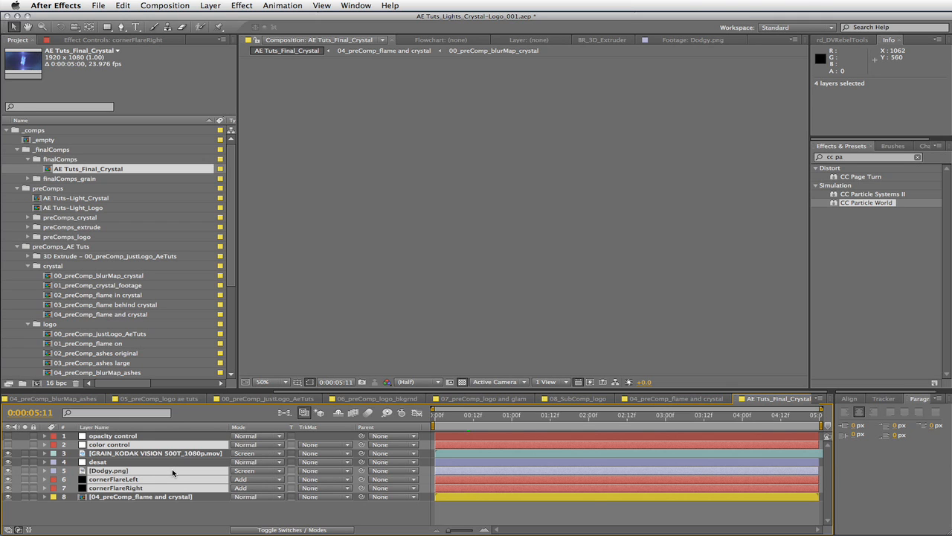
{"action": "key", "text": "super+c"}
Paste the four copied layers above blurMap in 08_SubComp_logo and extend them to 0:00:05:11.
{"action": "left_click", "coordinate": [567, 401]}
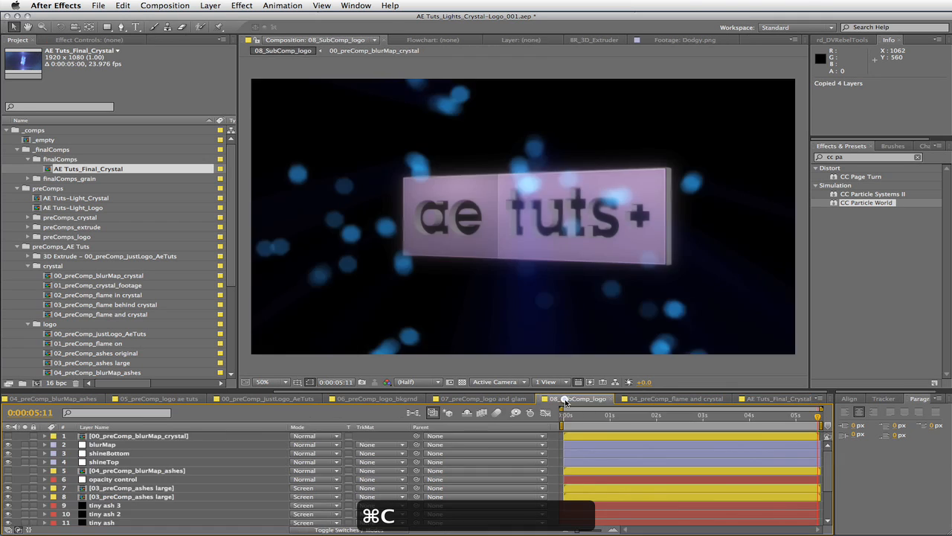
{"action": "left_click", "coordinate": [174, 445]}
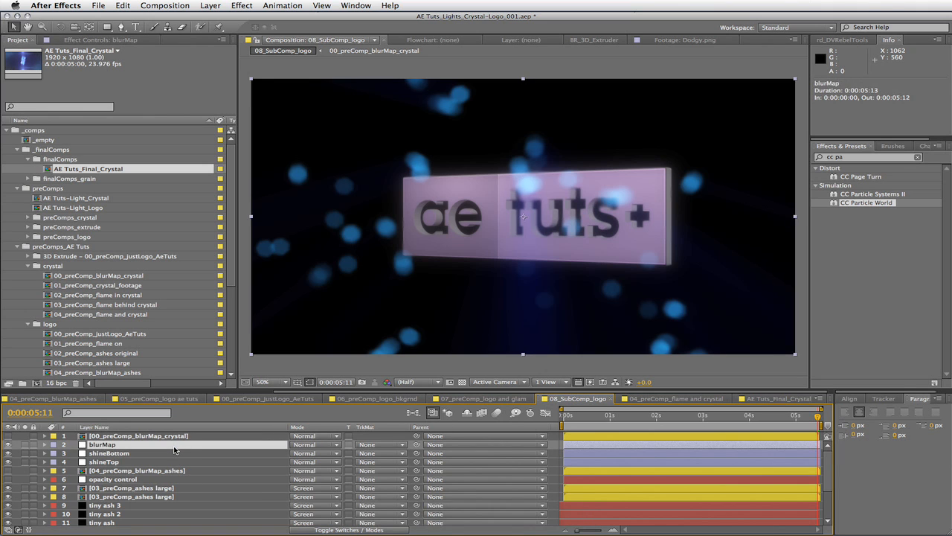
{"action": "key", "text": "super+v"}
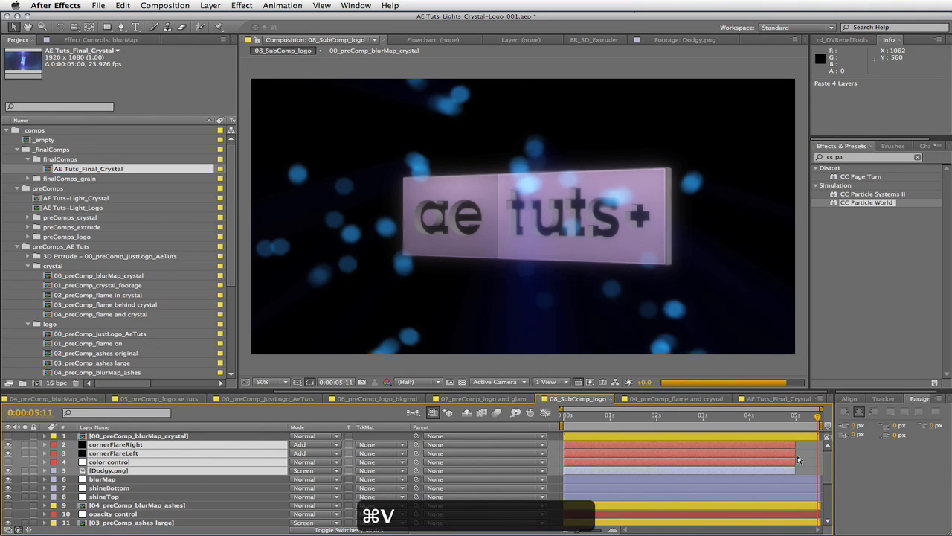
{"action": "left_click_drag", "start_coordinate": [794, 454], "coordinate": [819, 453]}
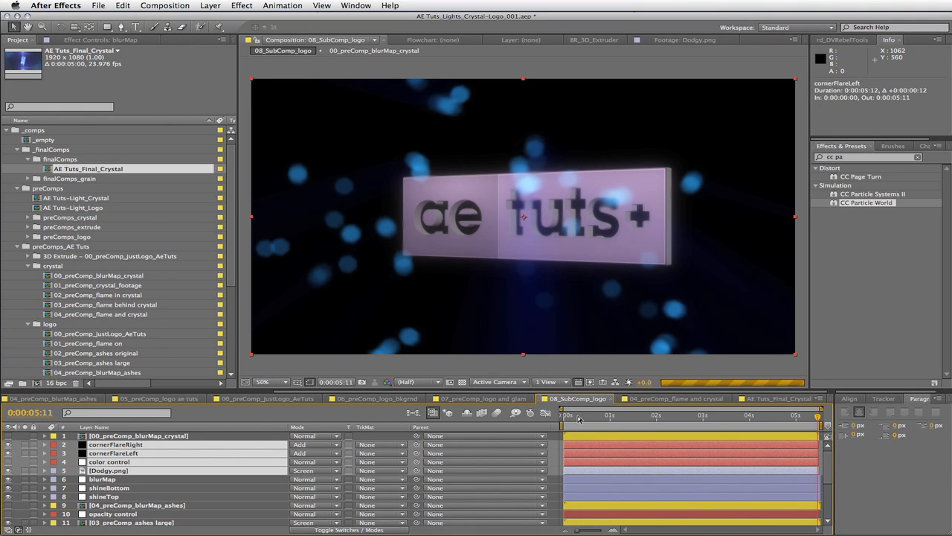
Go to 0:00:00:05 and move the opacity control and color control layers directly beneath 00_preComp_blurMap_crystal.
{"action": "left_click", "coordinate": [579, 417]}
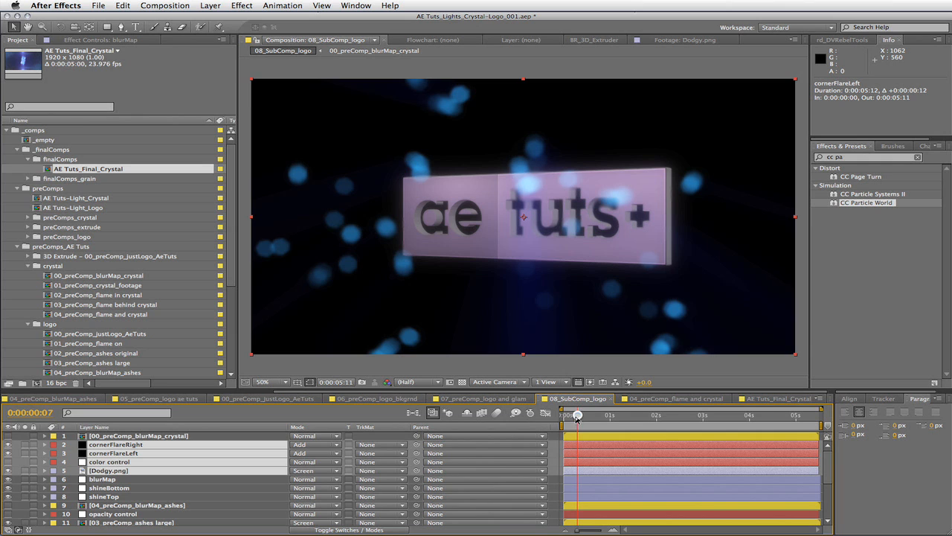
{"action": "left_click_drag", "start_coordinate": [577, 416], "coordinate": [572, 417]}
{"action": "left_click", "coordinate": [23, 465]}
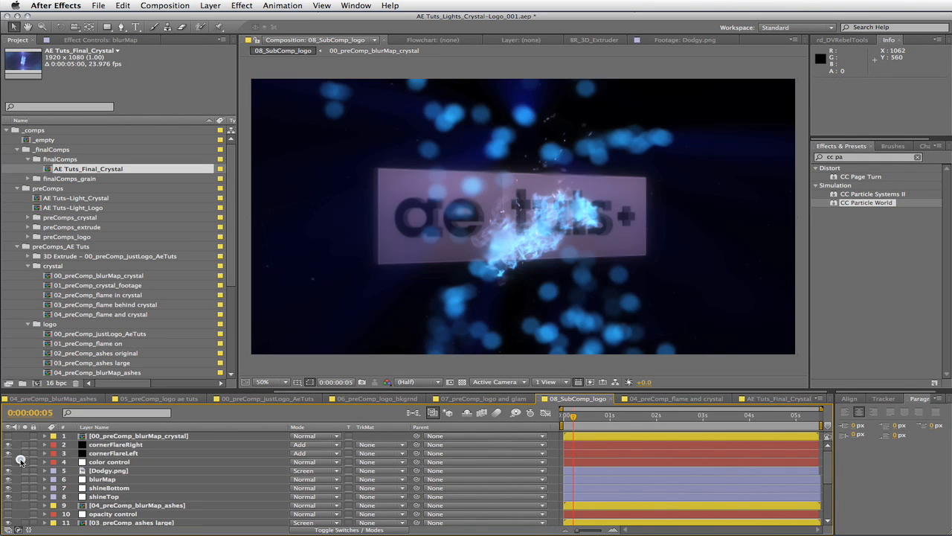
{"action": "left_click_drag", "start_coordinate": [132, 462], "coordinate": [140, 439]}
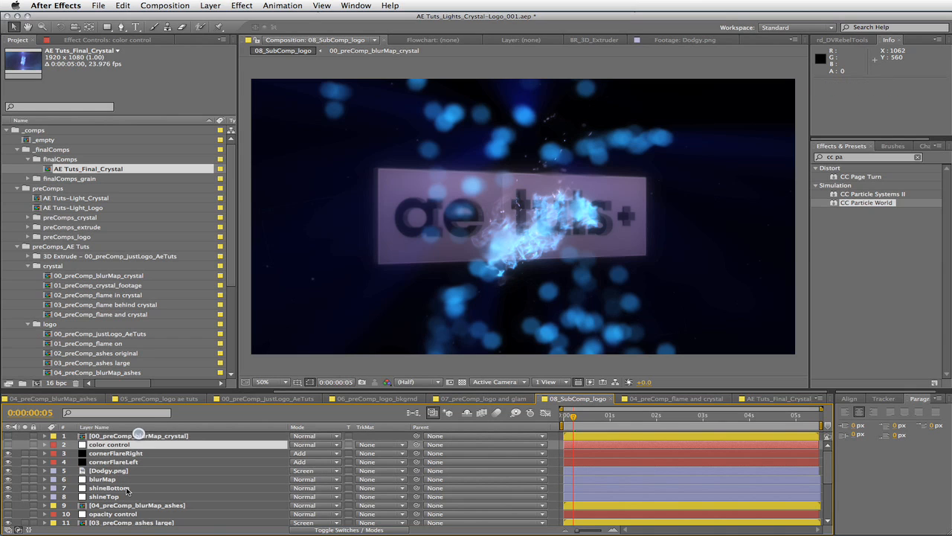
{"action": "left_click_drag", "start_coordinate": [129, 517], "coordinate": [144, 441]}
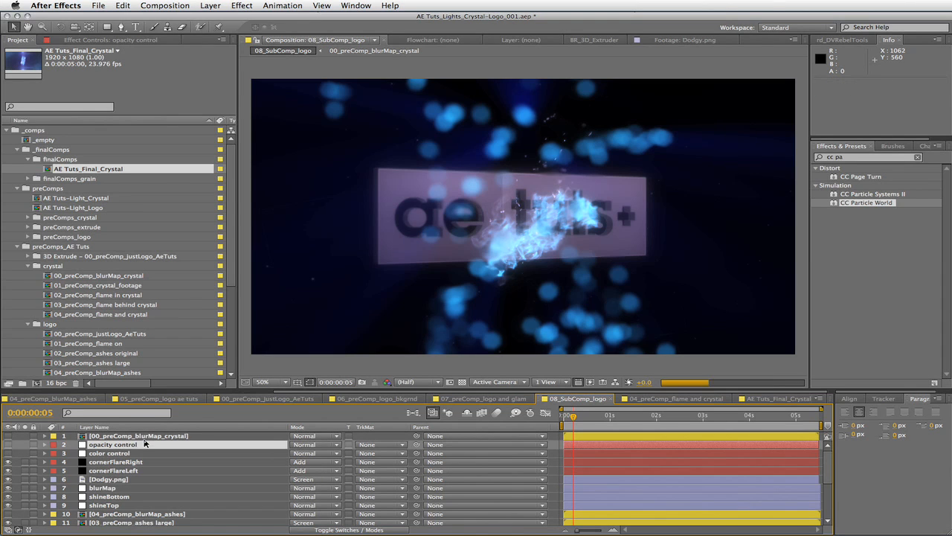
Reveal the Opacity of both 03_preComp_ashes large layers and the keyframed Slider of the opacity control layer.
{"action": "scroll", "coordinate": [140, 469], "scroll_direction": "down", "scroll_amount": 4}
{"action": "left_click", "coordinate": [149, 461]}
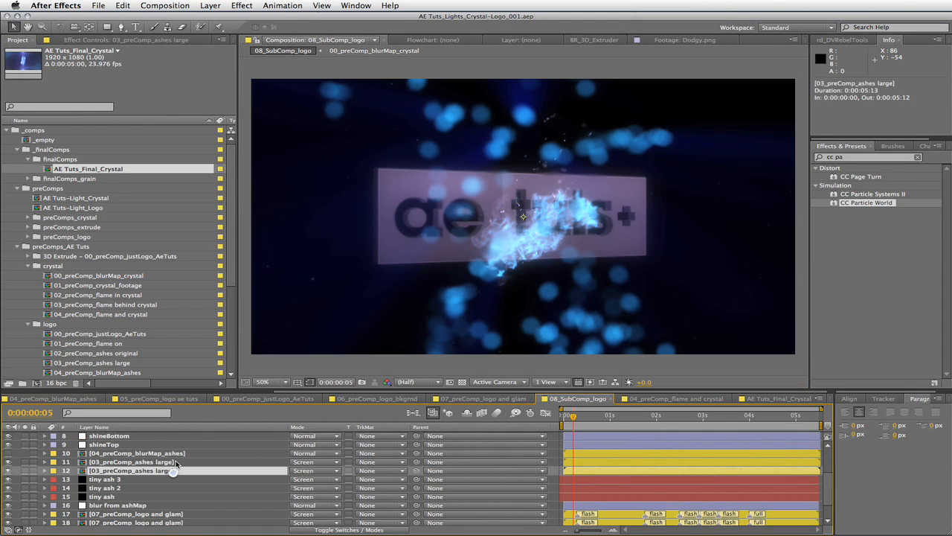
{"action": "left_click", "coordinate": [149, 470], "text": "shift"}
{"action": "key", "text": "t"}
{"action": "scroll", "coordinate": [200, 495], "scroll_direction": "up", "scroll_amount": 5}
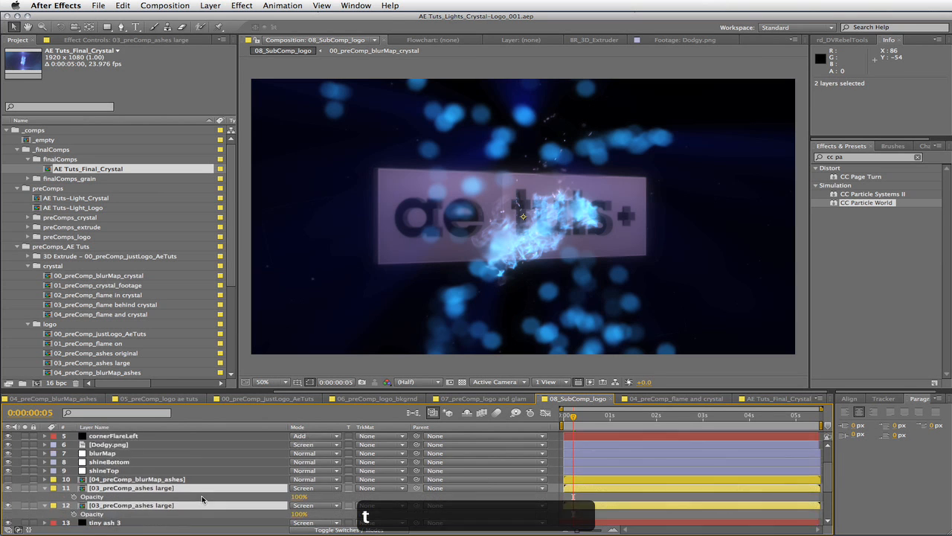
{"action": "left_click", "coordinate": [125, 446]}
{"action": "key", "text": "u"}
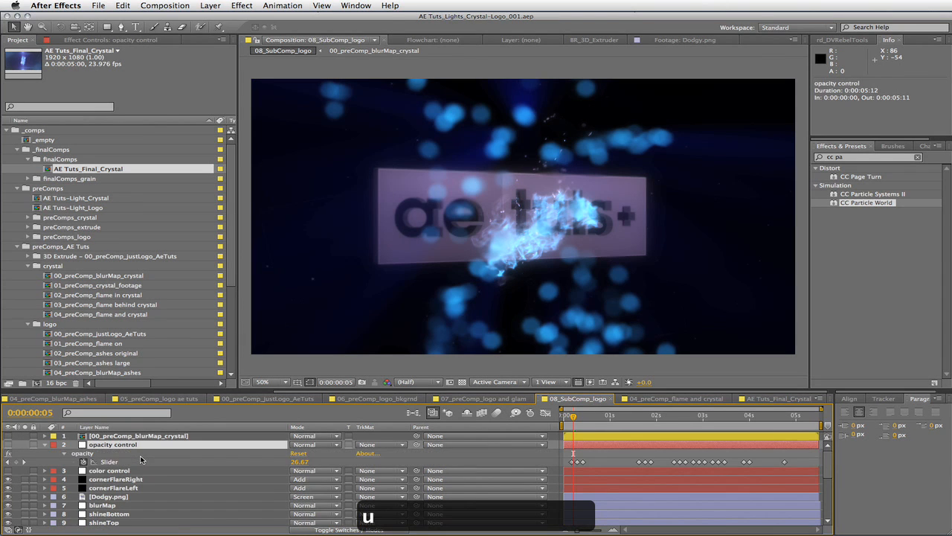
Link the Opacity of both 03_preComp_ashes large layers by expression to the opacity control layer's Slider.
{"action": "scroll", "coordinate": [50, 465], "scroll_direction": "down", "scroll_amount": 5}
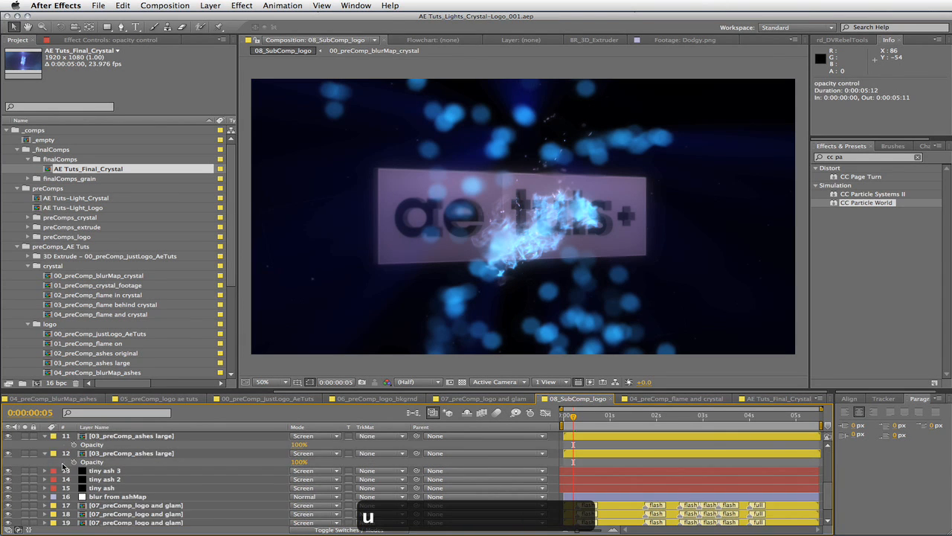
{"action": "left_click", "coordinate": [73, 461], "text": "alt"}
{"action": "left_click_drag", "start_coordinate": [322, 470], "coordinate": [264, 462]}
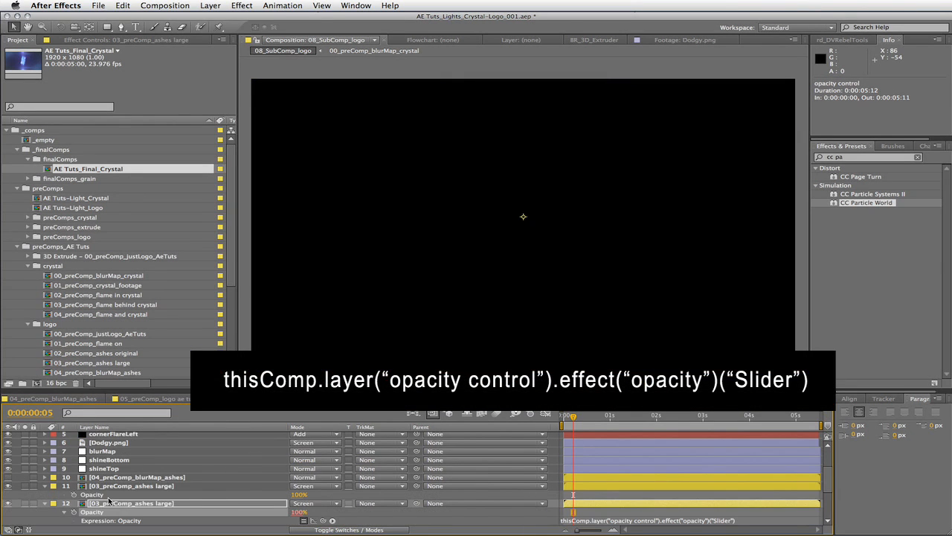
{"action": "left_click", "coordinate": [73, 494], "text": "alt"}
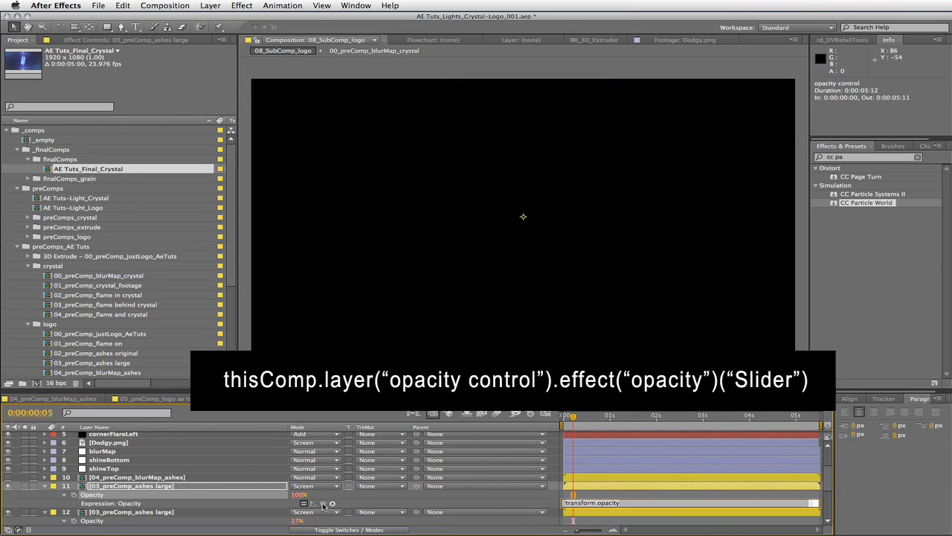
{"action": "left_click_drag", "start_coordinate": [323, 505], "coordinate": [265, 462]}
{"action": "scroll", "coordinate": [263, 470], "scroll_direction": "up", "scroll_amount": 5}
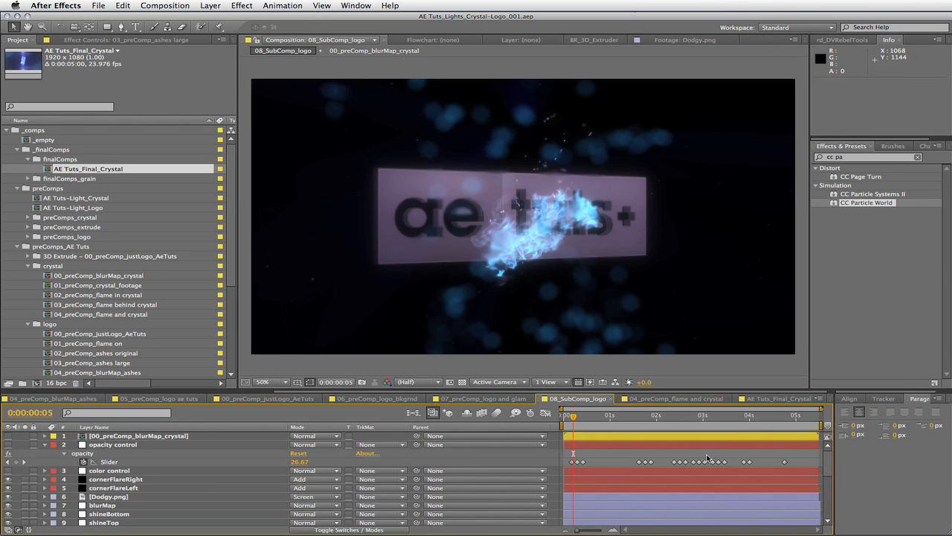
Trim the start of the blurMap layer and both 03_preComp_ashes large layers to 0:00:01:15.
{"action": "left_click", "coordinate": [636, 418]}
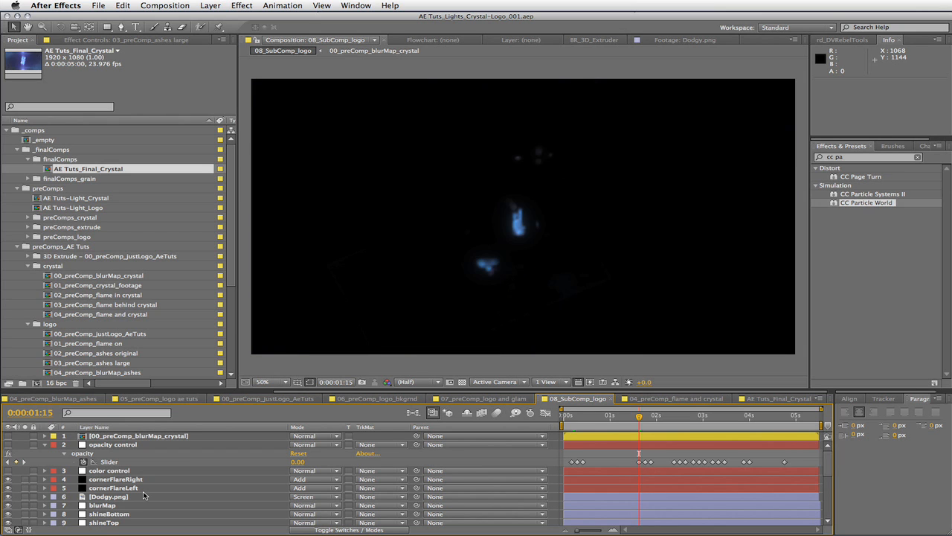
{"action": "scroll", "coordinate": [144, 495], "scroll_direction": "down", "scroll_amount": 3}
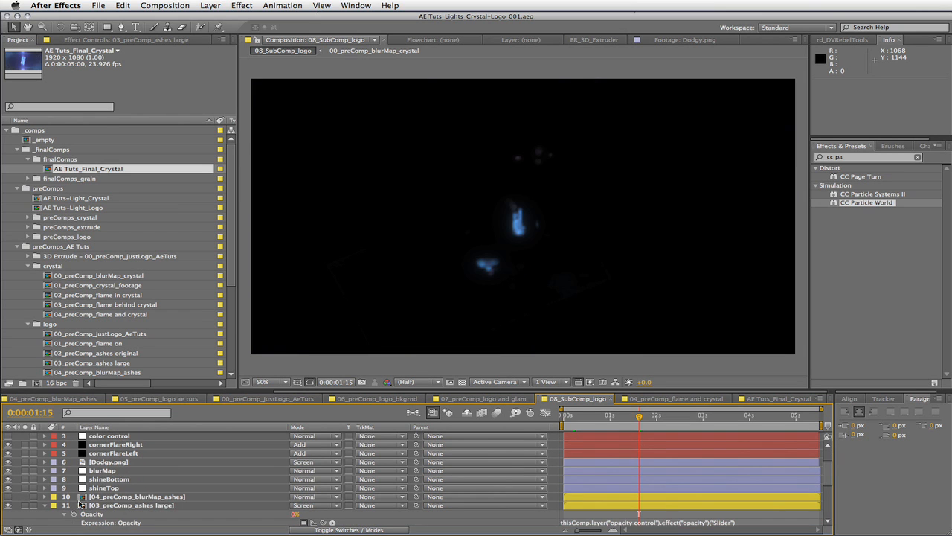
{"action": "left_click", "coordinate": [46, 508]}
{"action": "key", "text": "ctrl+d"}
{"action": "left_click", "coordinate": [153, 514]}
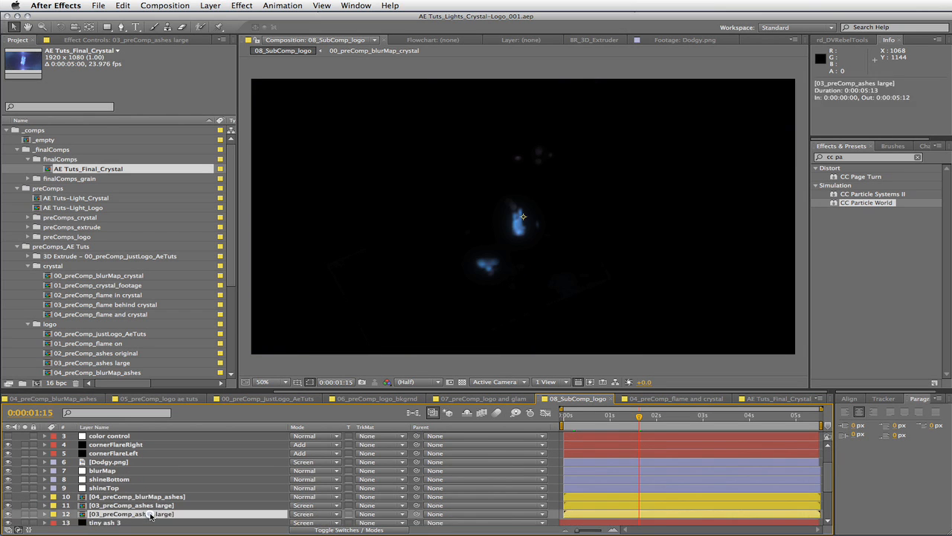
{"action": "left_click", "coordinate": [168, 508], "text": "shift"}
{"action": "left_click", "coordinate": [152, 471], "text": "super"}
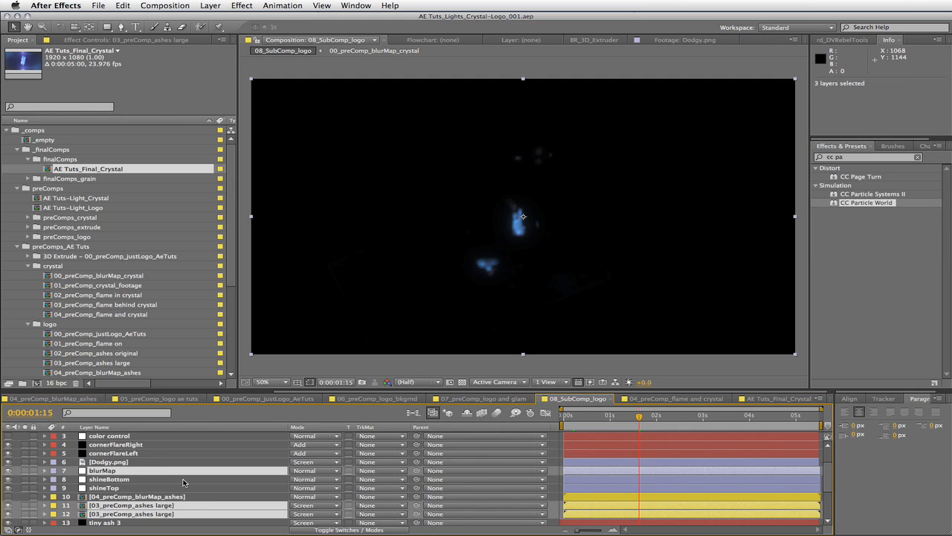
{"action": "scroll", "coordinate": [183, 482], "scroll_direction": "up", "scroll_amount": 3}
{"action": "scroll", "coordinate": [183, 482], "scroll_direction": "up", "scroll_amount": 1}
{"action": "key", "text": "alt+bracketleft"}
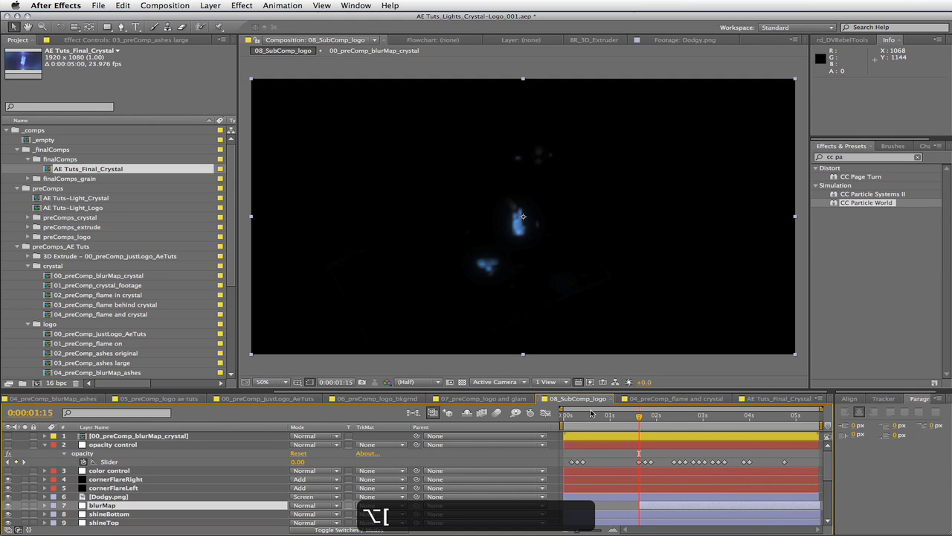
Go to 0:00:00:07, save the project and display the blurMap layer's Lens Blur settings.
{"action": "left_click", "coordinate": [578, 417]}
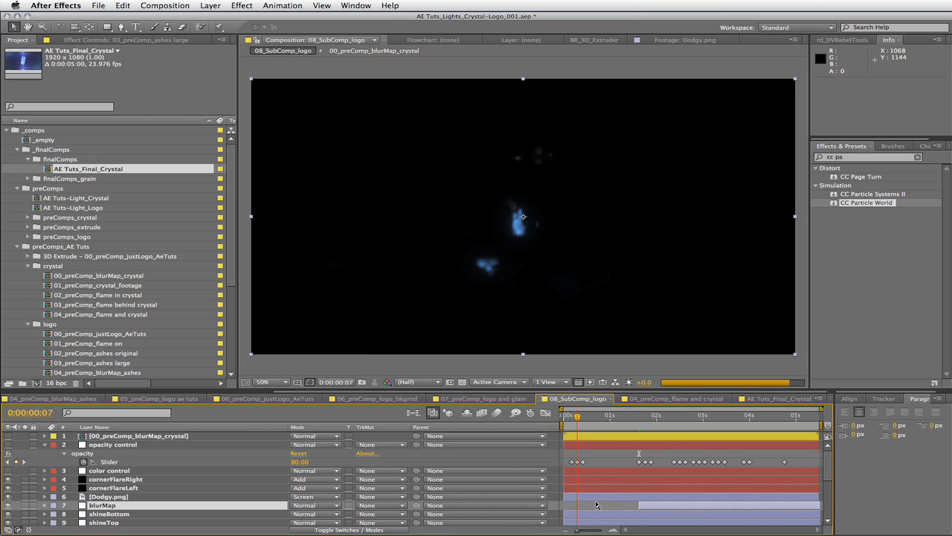
{"action": "key", "text": "super+s"}
{"action": "left_click", "coordinate": [139, 506]}
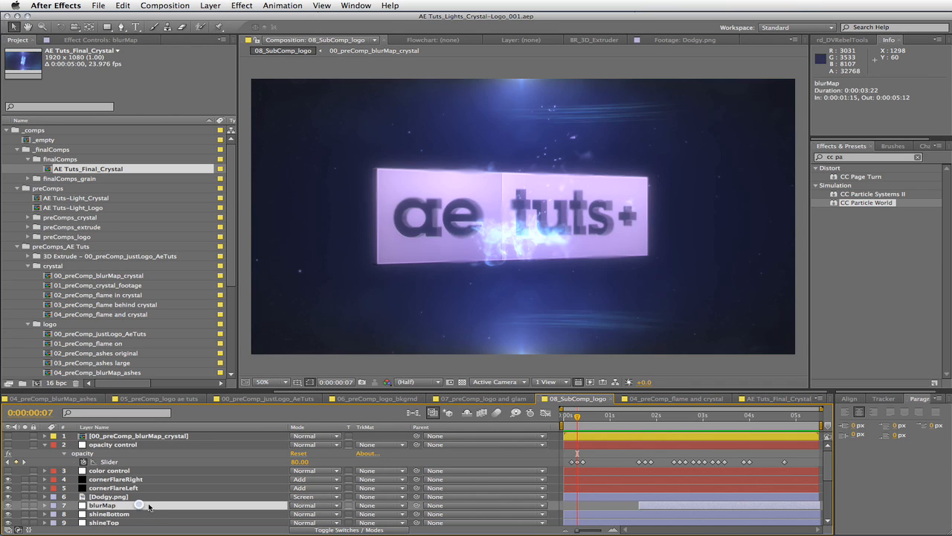
{"action": "left_click", "coordinate": [100, 39]}
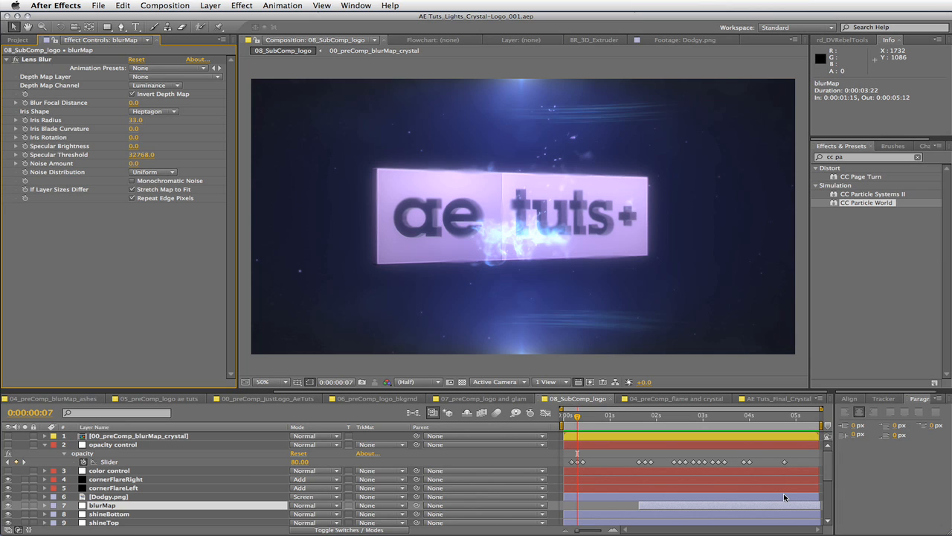
At 0:00:04:00, start keyframing the Lens Blur Iris Radius of the blur from ashMap layer.
{"action": "left_click", "coordinate": [747, 417]}
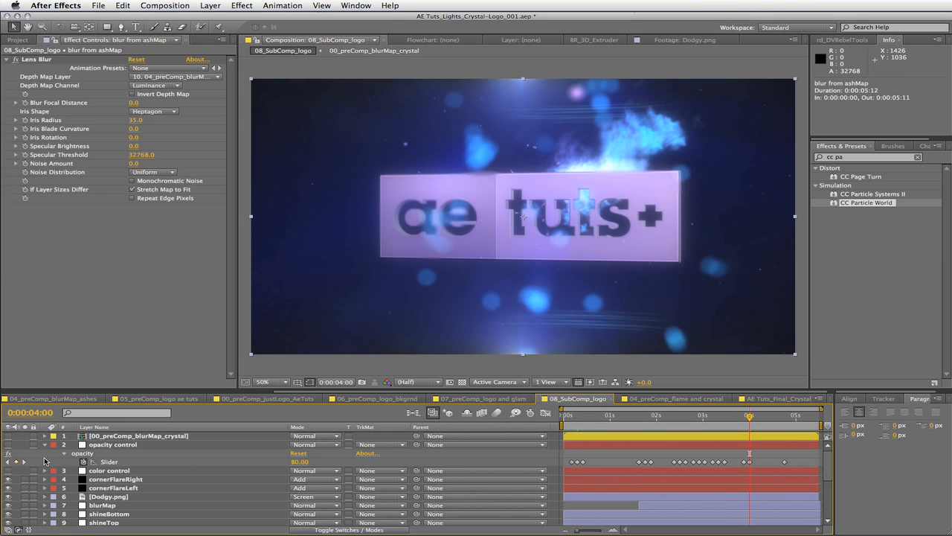
{"action": "scroll", "coordinate": [44, 462], "scroll_direction": "down", "scroll_amount": 5}
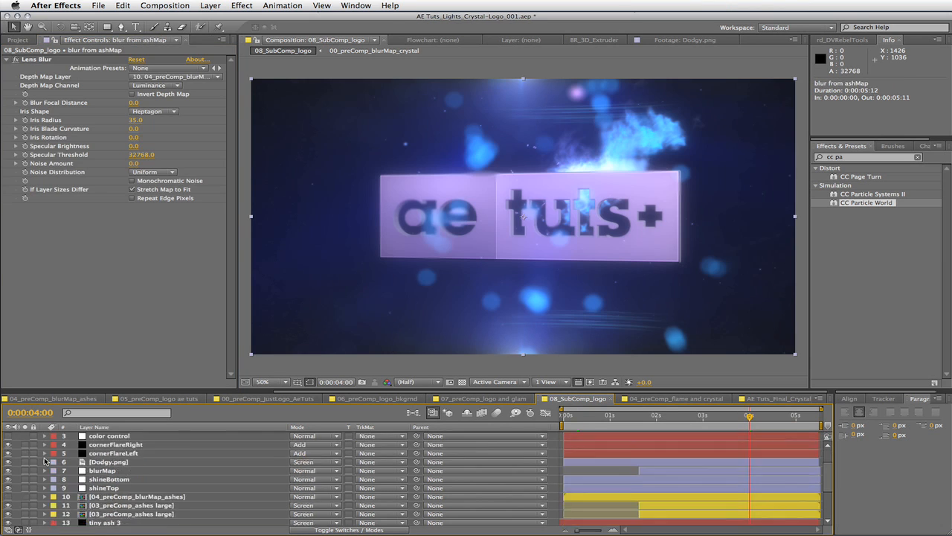
{"action": "scroll", "coordinate": [45, 462], "scroll_direction": "down", "scroll_amount": 2}
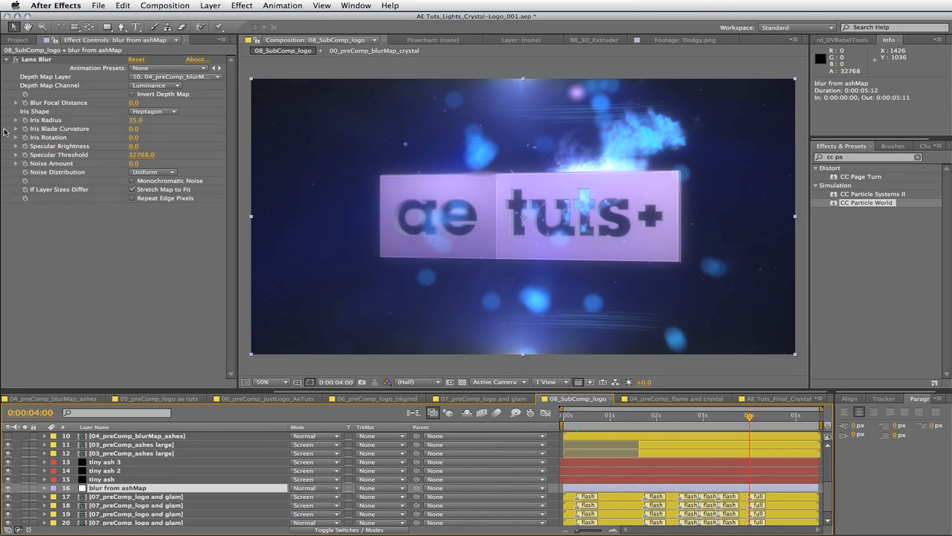
{"action": "left_click", "coordinate": [25, 120]}
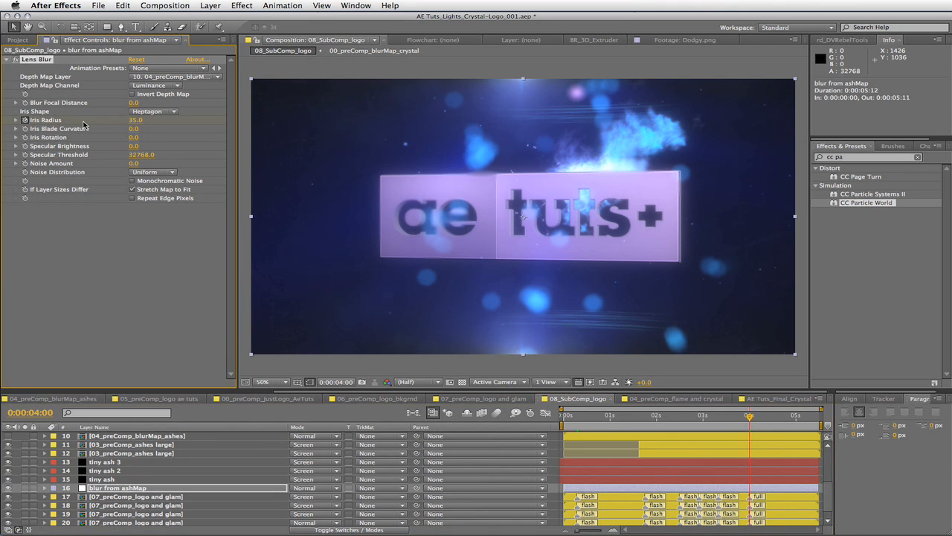
Set the Lens Blur Iris Radius of the blur from ashMap layer to 0 at 0:00:04:18.
{"action": "scroll", "coordinate": [780, 428], "scroll_direction": "up", "scroll_amount": 5}
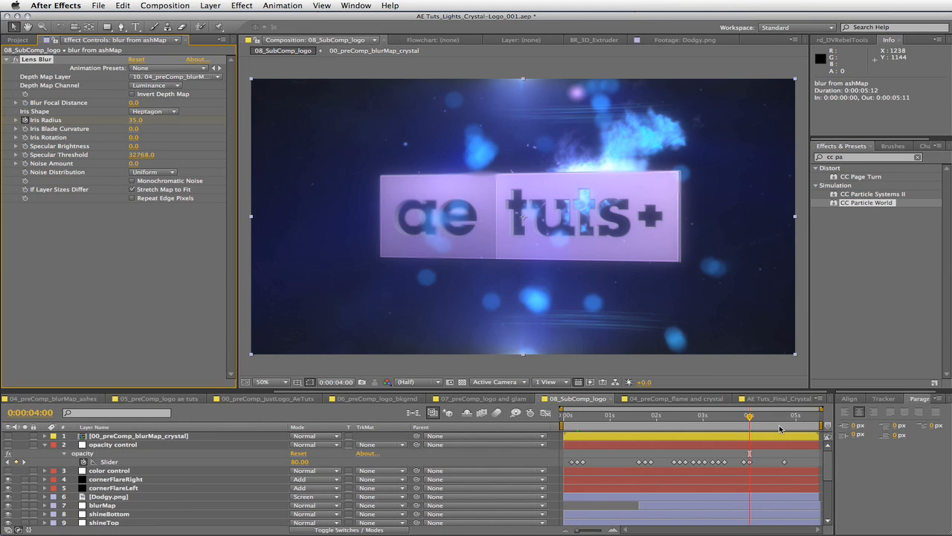
{"action": "left_click", "coordinate": [786, 420]}
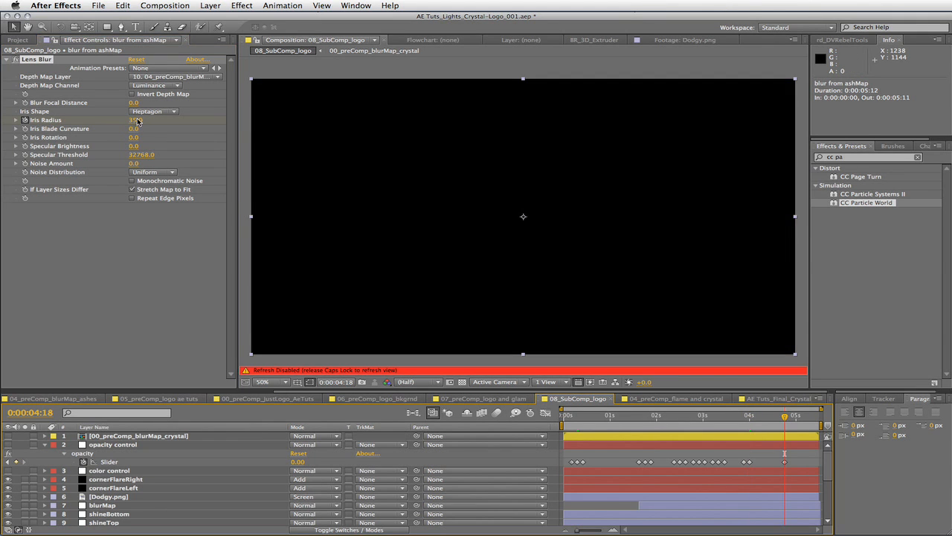
{"action": "key", "text": "Caps_Lock"}
{"action": "left_click", "coordinate": [134, 120]}
{"action": "type", "text": "0"}
{"action": "key", "text": "Return"}
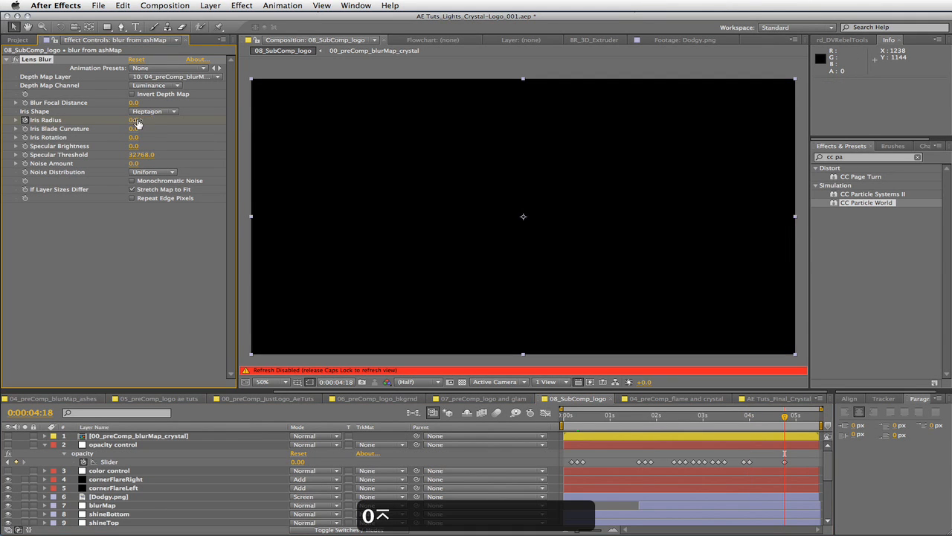
{"action": "key", "text": "Caps_Lock"}
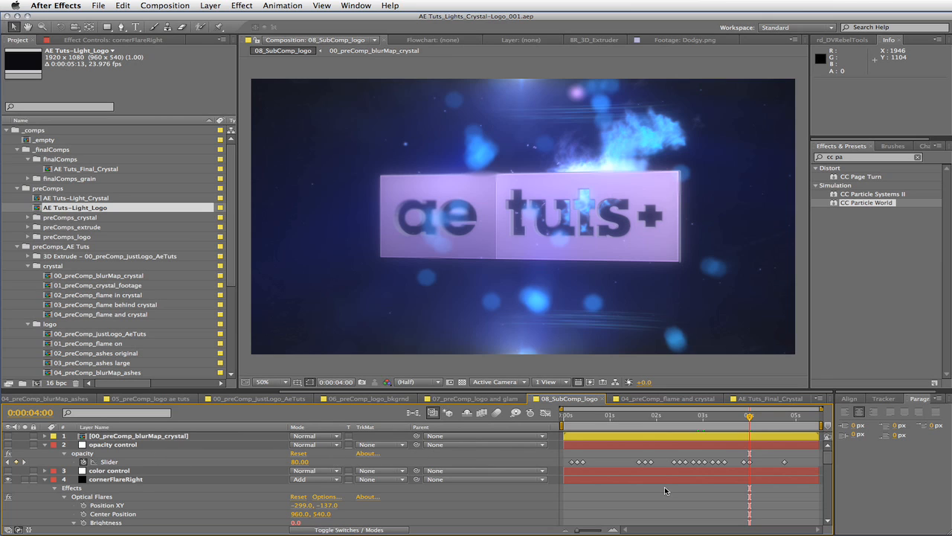
Change the offset in cornerFlareRight's Optical Flares Brightness expression to -42 after the opacity control Slider reference.
{"action": "scroll", "coordinate": [666, 486], "scroll_direction": "down", "scroll_amount": 3}
{"action": "scroll", "coordinate": [707, 498], "scroll_direction": "up", "scroll_amount": 1}
{"action": "scroll", "coordinate": [738, 511], "scroll_direction": "down", "scroll_amount": 1}
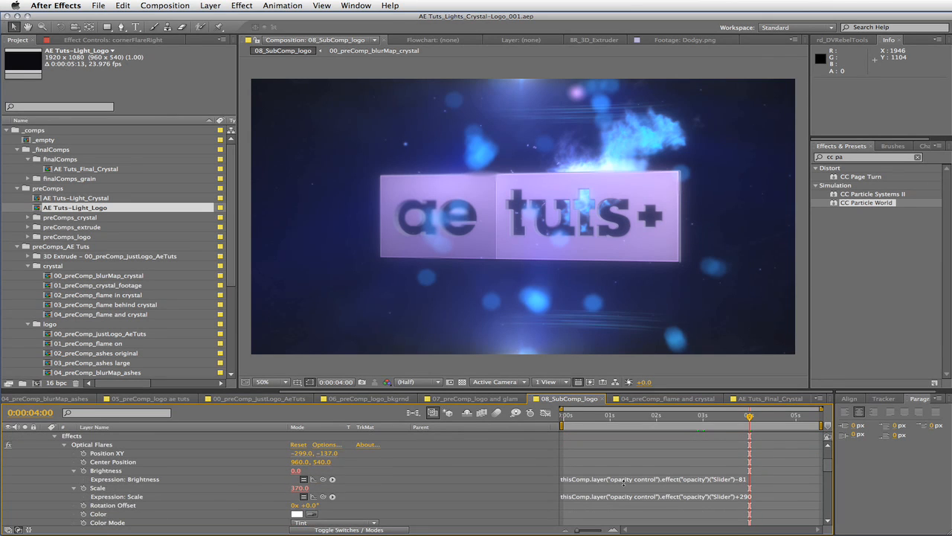
{"action": "left_click", "coordinate": [739, 479]}
{"action": "type", "text": "-81"}
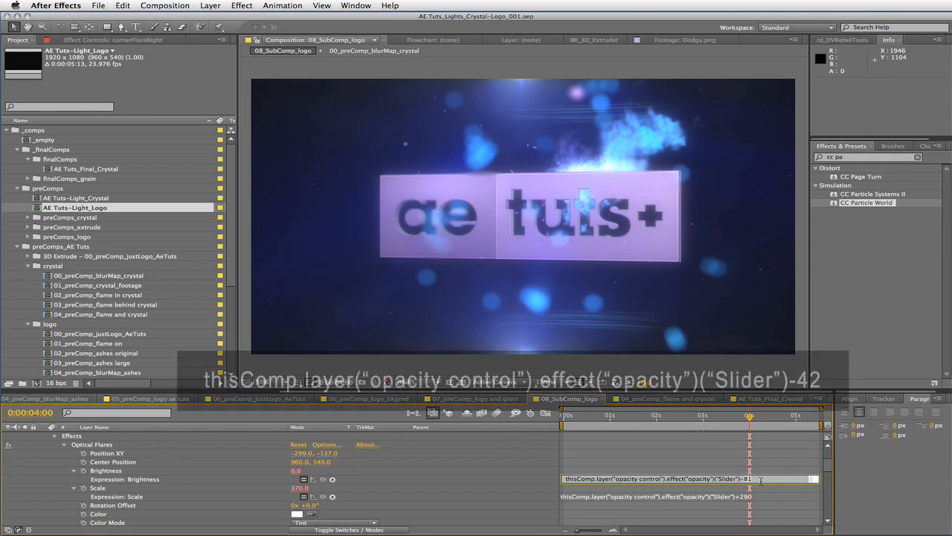
{"action": "key", "text": "BackSpace"}
{"action": "key", "text": "BackSpace"}
{"action": "type", "text": "42"}
{"action": "key", "text": "Return"}
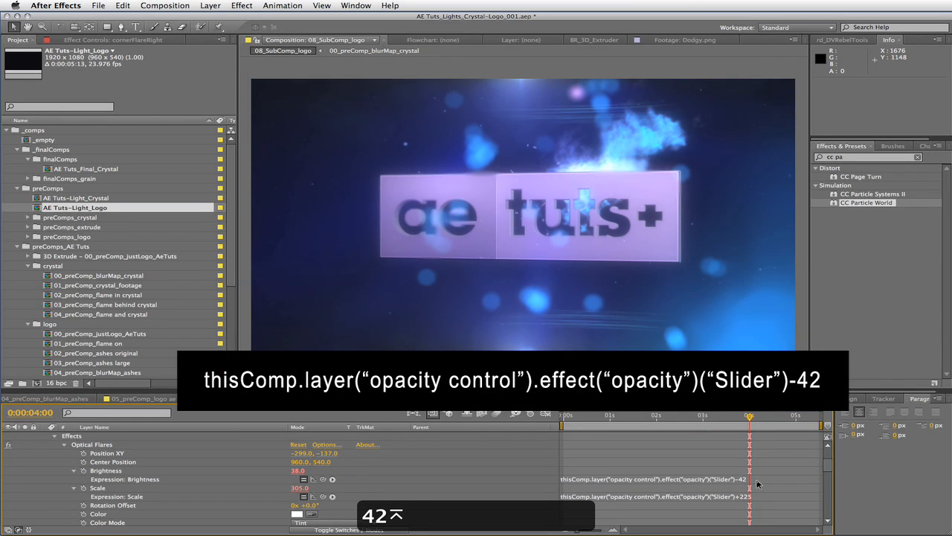
Change the offset in cornerFlareRight's Optical Flares Scale expression to +175.
{"action": "left_click", "coordinate": [768, 497]}
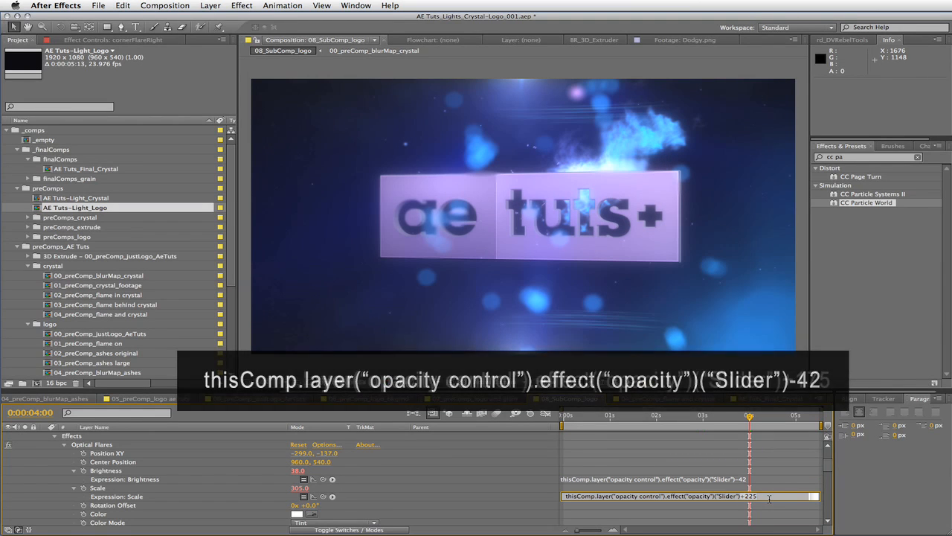
{"action": "type", "text": "+175"}
{"action": "key", "text": "Return"}
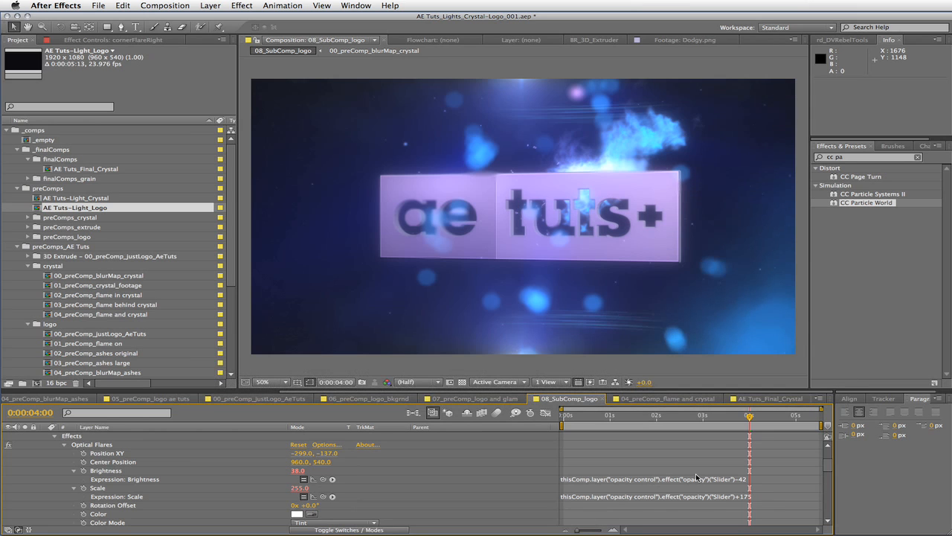
Reveal cornerFlareLeft's expressions and change the offset in its Optical Flares Brightness expression to -42.
{"action": "left_click", "coordinate": [666, 464]}
{"action": "key", "text": "u"}
{"action": "left_click", "coordinate": [747, 497]}
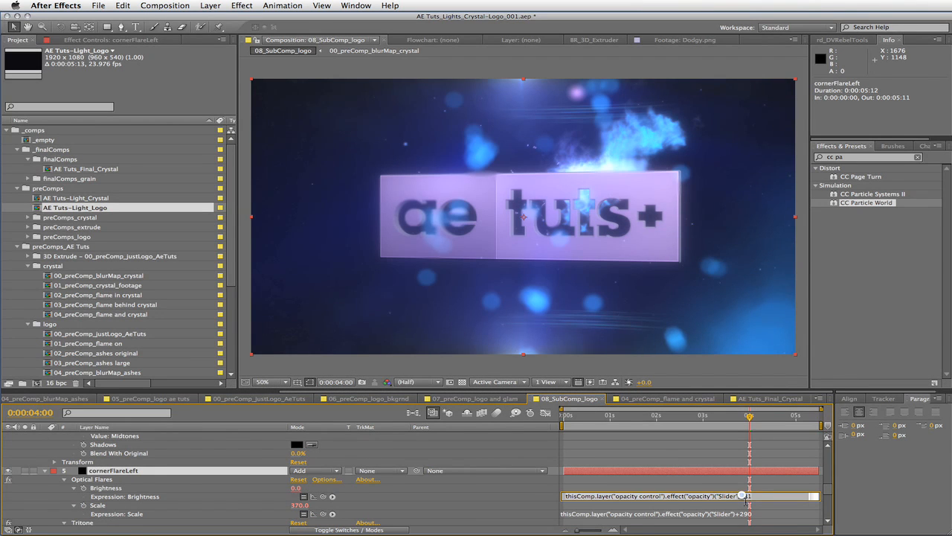
{"action": "type", "text": "42"}
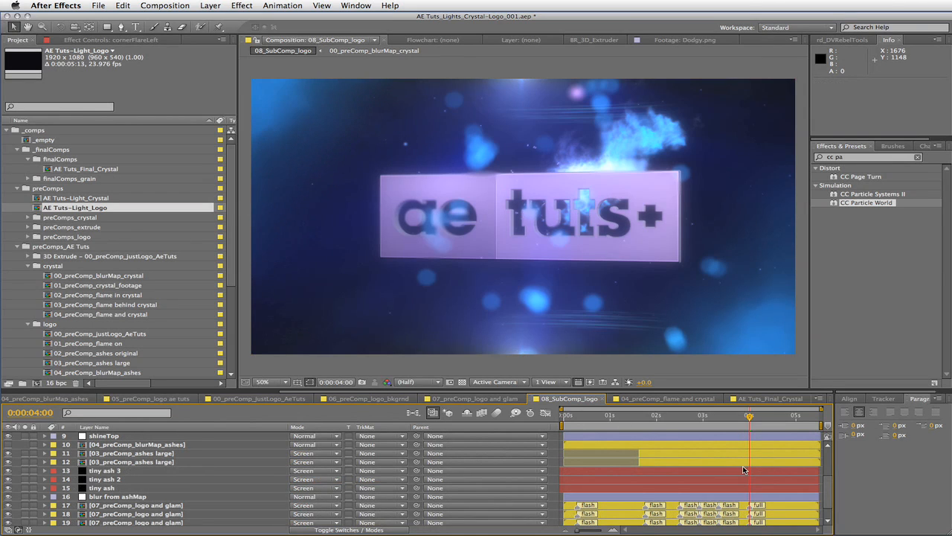
Reveal tiny ash 3's Opacity expression and the opacity control layer's keyframed Slider, and go to 0:00:04:18.
{"action": "left_click", "coordinate": [743, 469]}
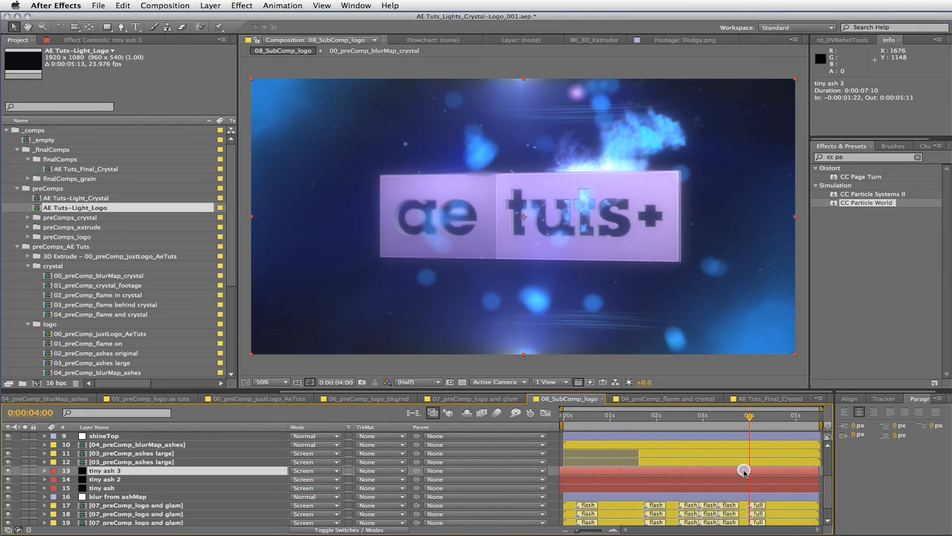
{"action": "key", "text": "u"}
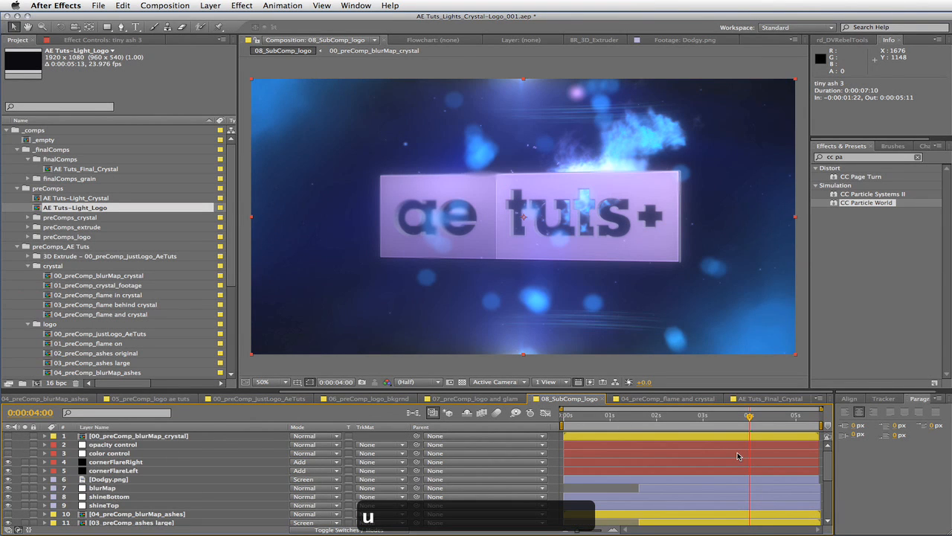
{"action": "left_click", "coordinate": [211, 445]}
{"action": "key", "text": "u"}
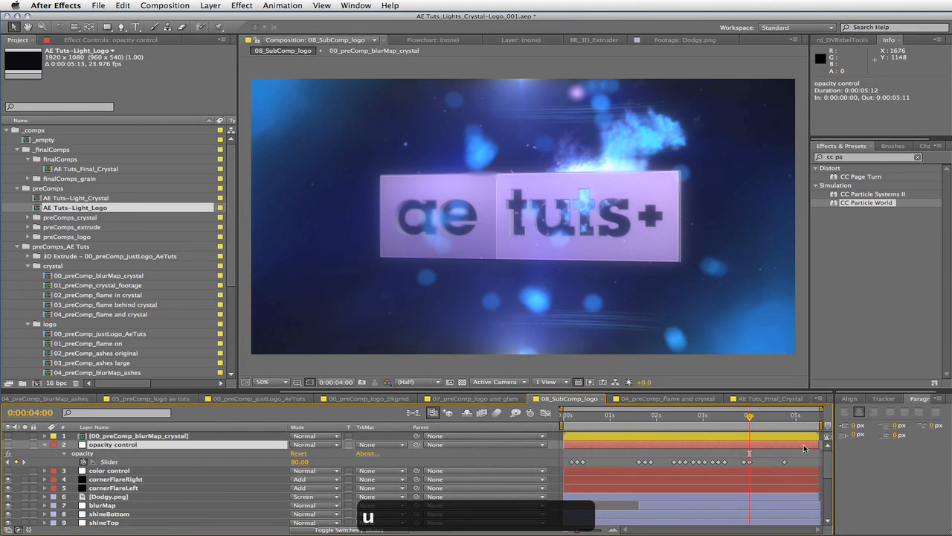
{"action": "left_click", "coordinate": [783, 420]}
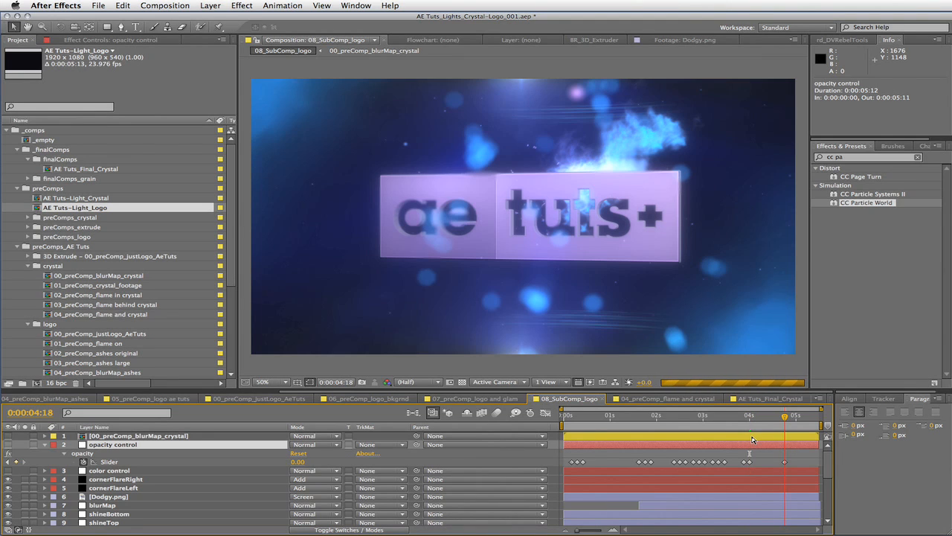
Duplicate the opacity control layer and delete the copy's Slider keyframe at 0:00:04:18.
{"action": "key", "text": "super+d"}
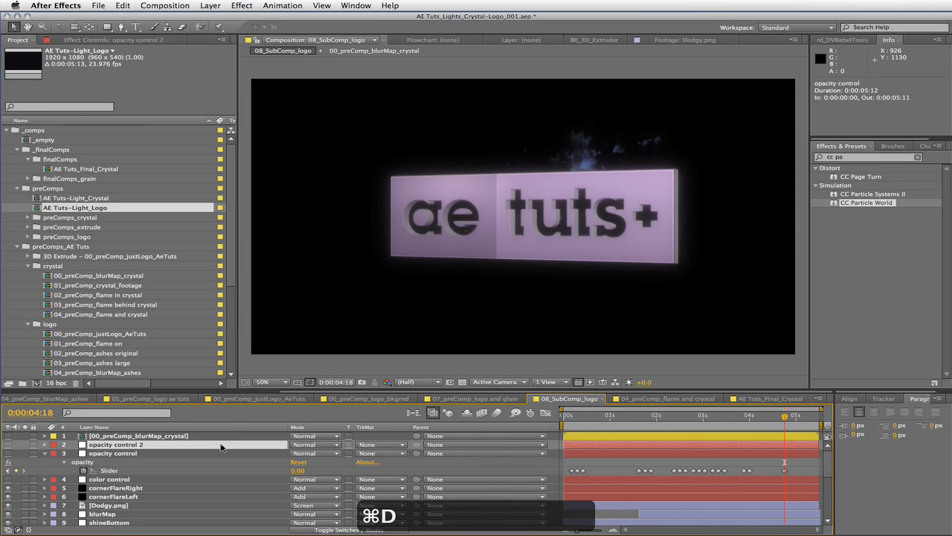
{"action": "key", "text": "u"}
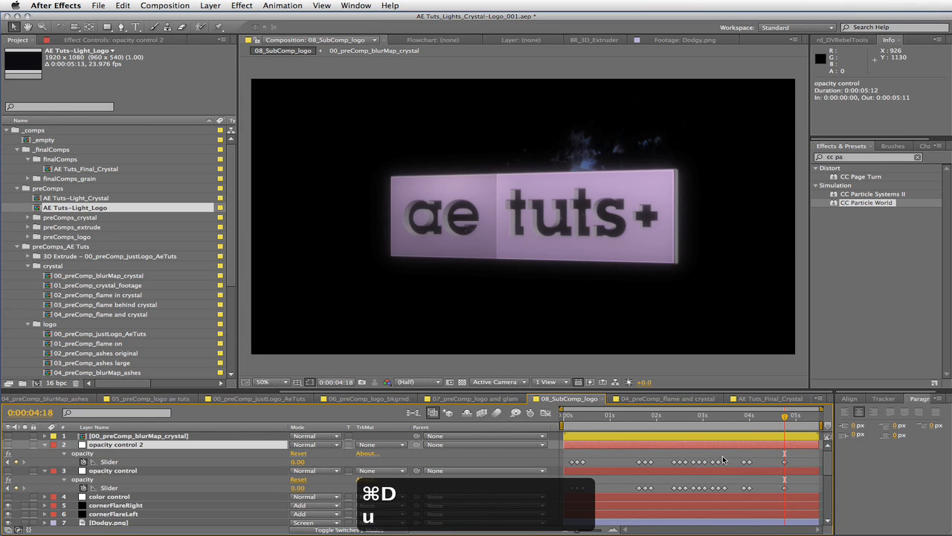
{"action": "left_click", "coordinate": [784, 461]}
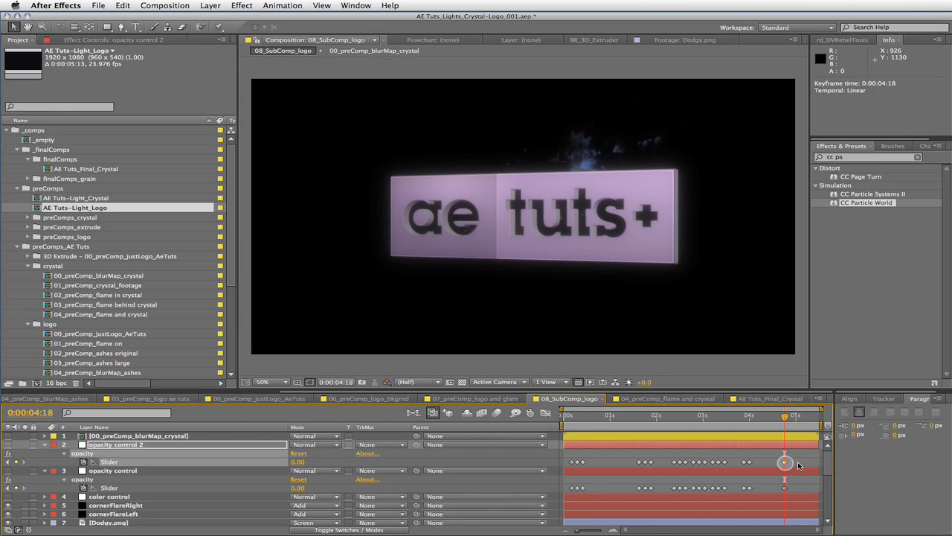
{"action": "key", "text": "BackSpace"}
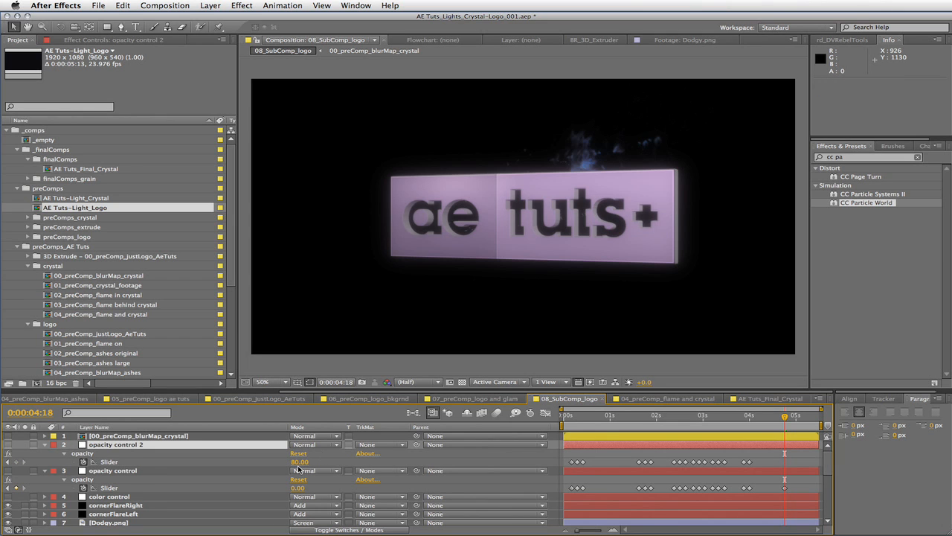
Edit tiny ash 3's Opacity expression so that it references the "opacity control 2" layer's Slider.
{"action": "scroll", "coordinate": [230, 472], "scroll_direction": "down", "scroll_amount": 4}
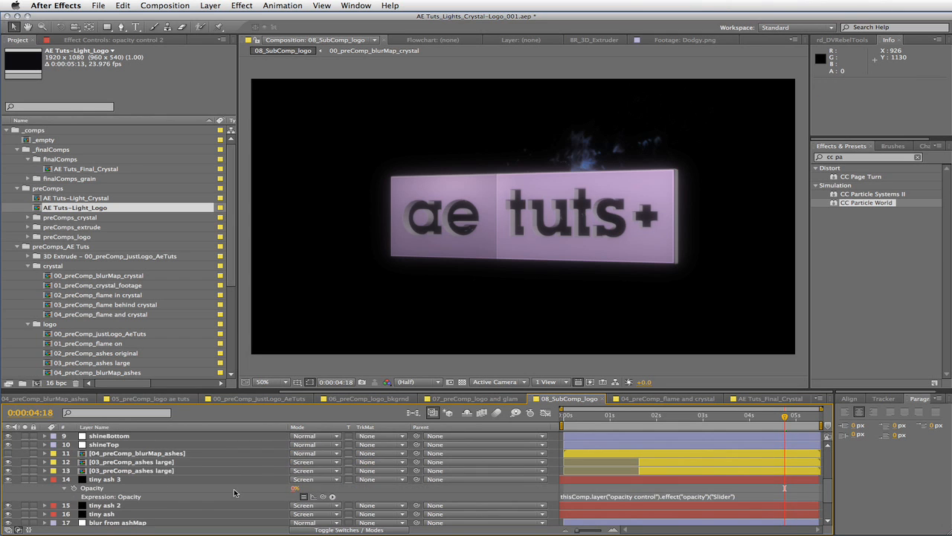
{"action": "scroll", "coordinate": [262, 462], "scroll_direction": "up", "scroll_amount": 4}
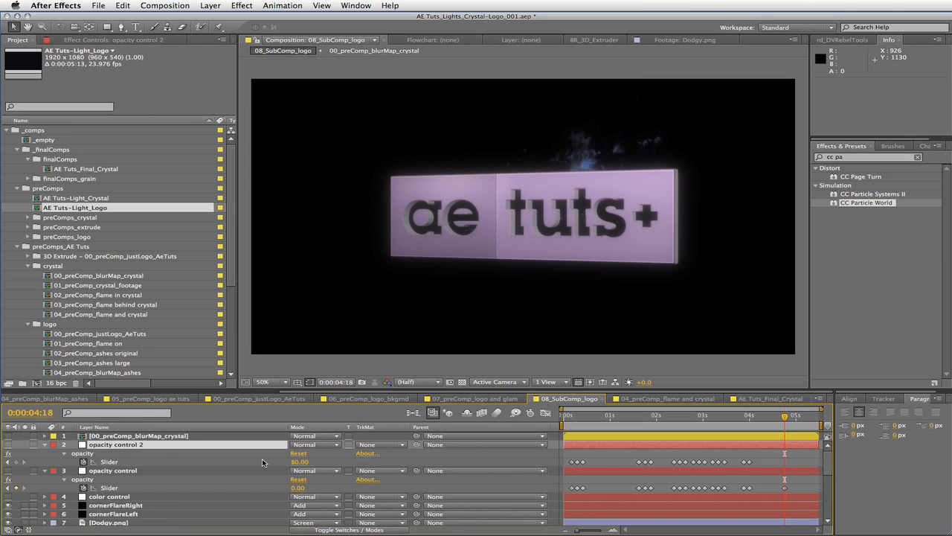
{"action": "scroll", "coordinate": [149, 448], "scroll_direction": "down", "scroll_amount": 4}
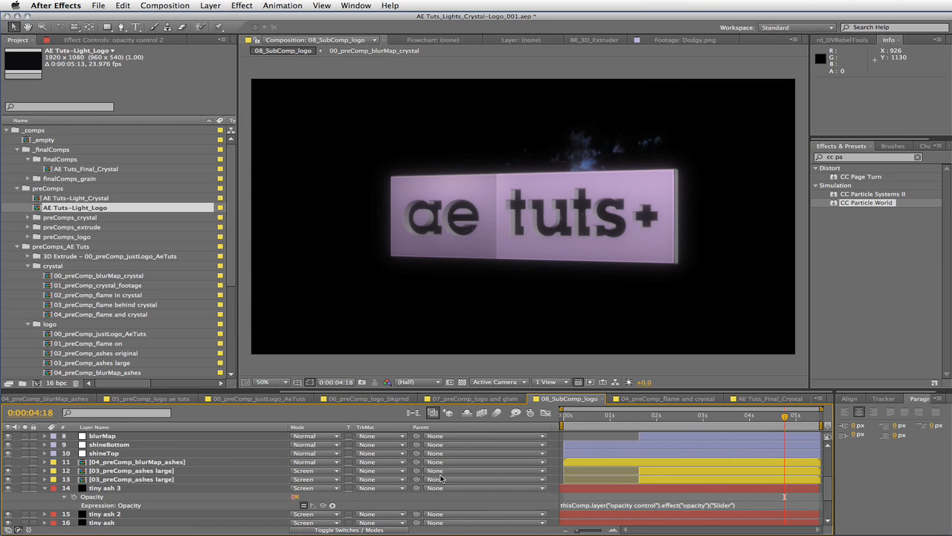
{"action": "left_click", "coordinate": [640, 505]}
{"action": "type", "text": "2"}
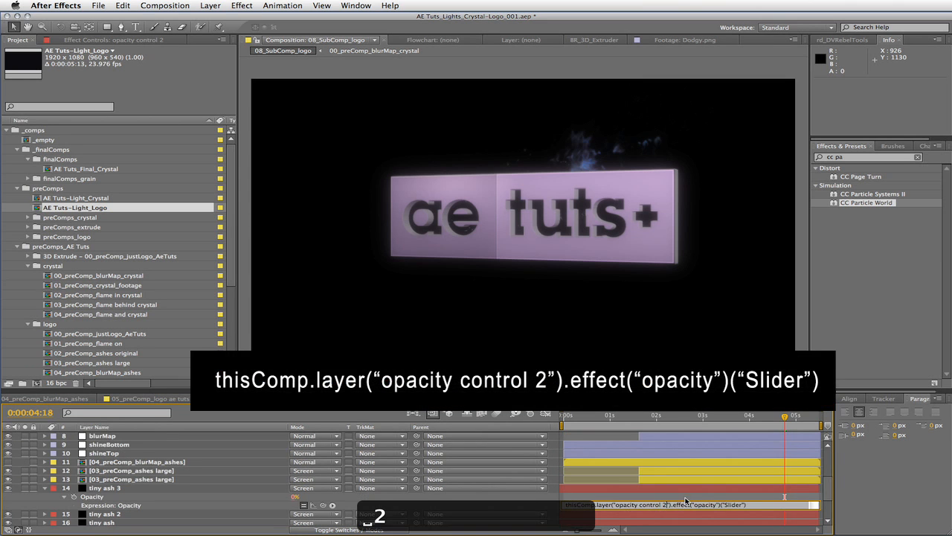
{"action": "left_click", "coordinate": [686, 499]}
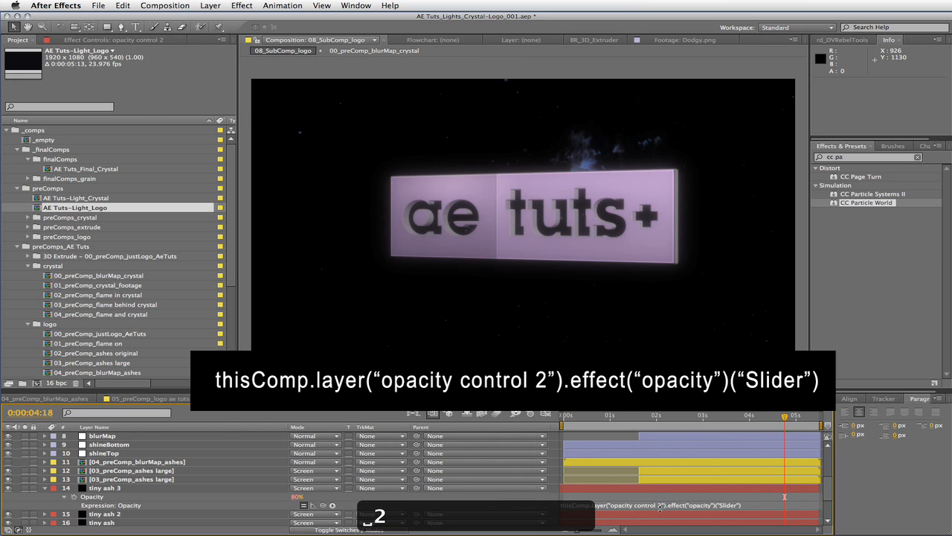
Point the Opacity expressions of tiny ash 2 and tiny ash to the "opacity control 2" layer's Slider, and save the project.
{"action": "left_click", "coordinate": [663, 513]}
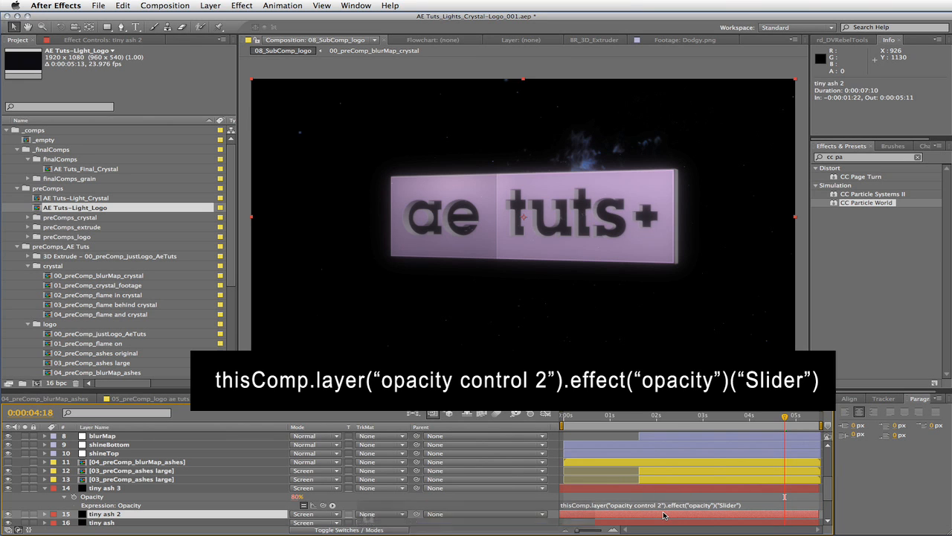
{"action": "key", "text": "u"}
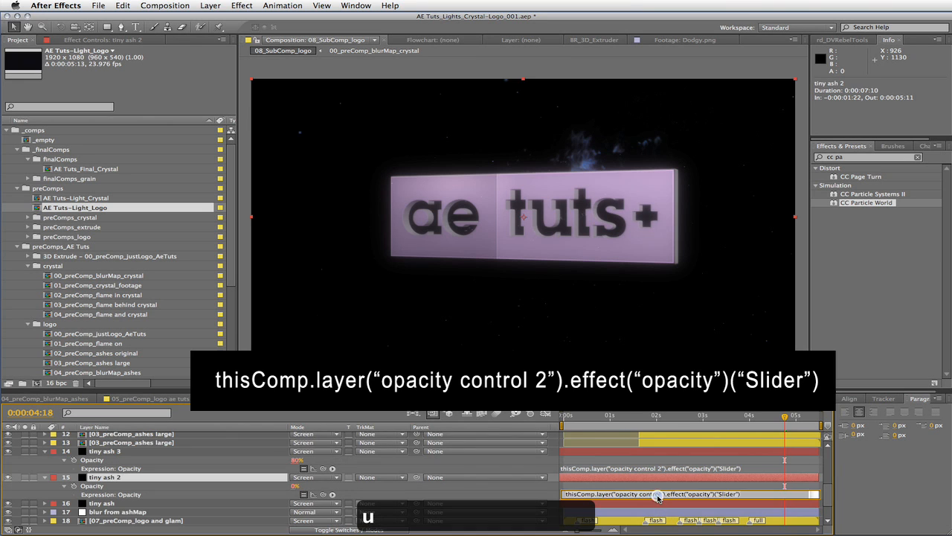
{"action": "left_click", "coordinate": [658, 503]}
{"action": "type", "text": "thisComp.layer(\"opacity control 2\").effect(\"opacity\")(\"Slider\")"}
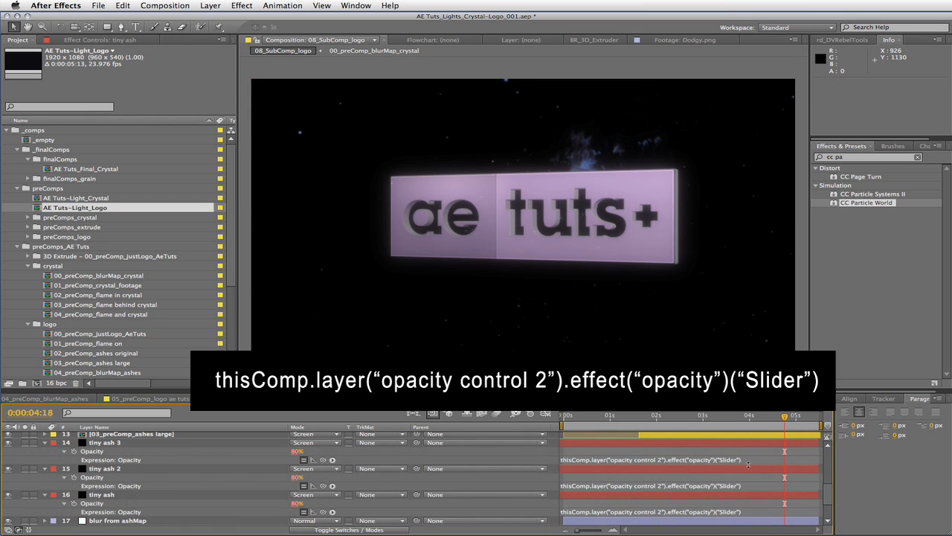
{"action": "key", "text": "super+s"}
Point Dodgy.png's Opacity expression to the "opacity control 2" layer's Slider and subtract 59 from it.
{"action": "scroll", "coordinate": [163, 497], "scroll_direction": "up", "scroll_amount": 4}
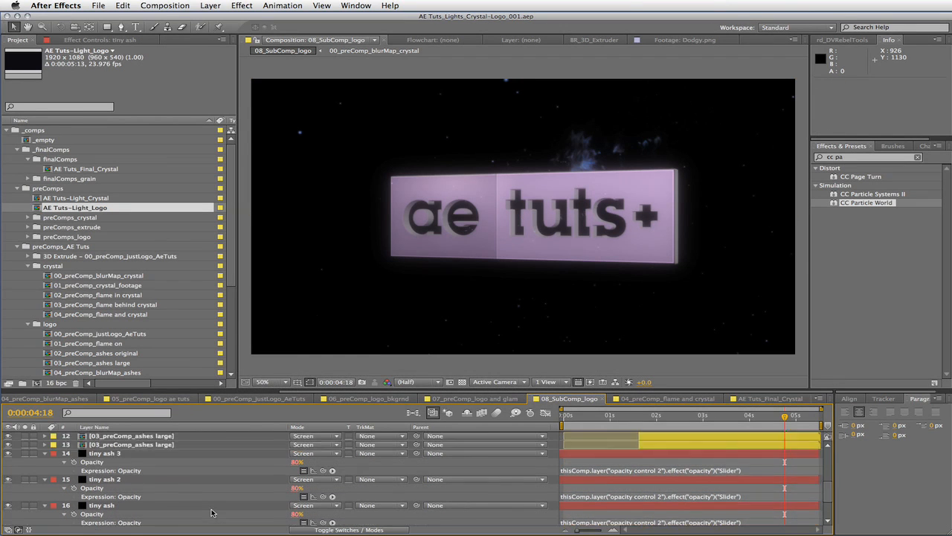
{"action": "left_click", "coordinate": [137, 453]}
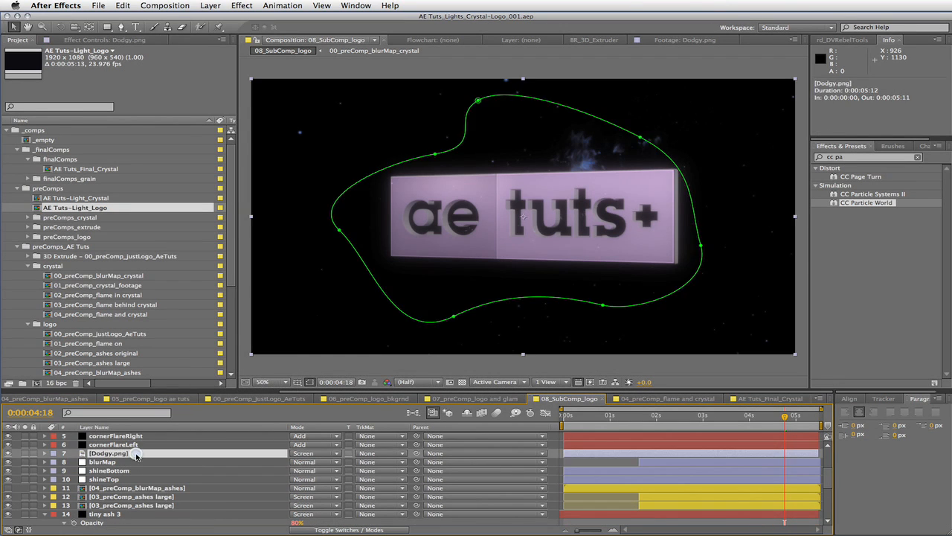
{"action": "key", "text": "u"}
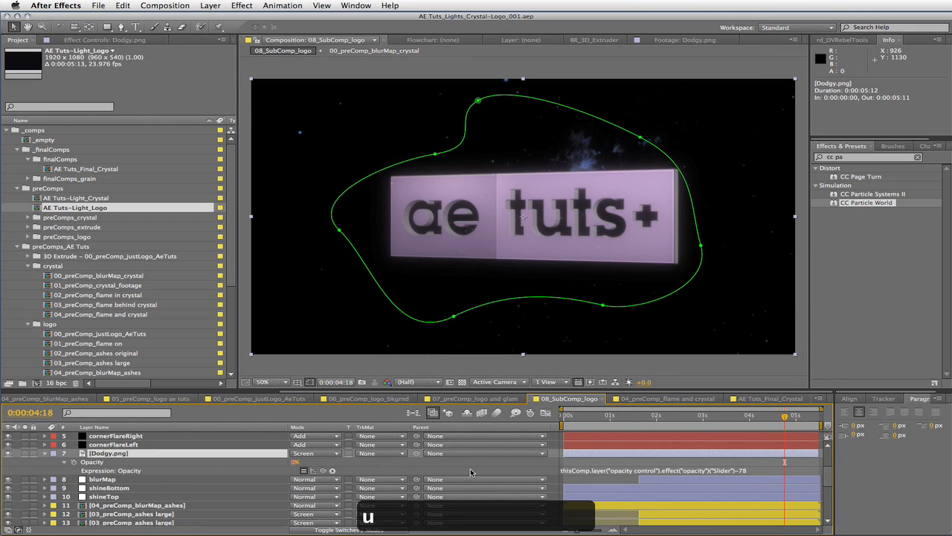
{"action": "left_click", "coordinate": [744, 471]}
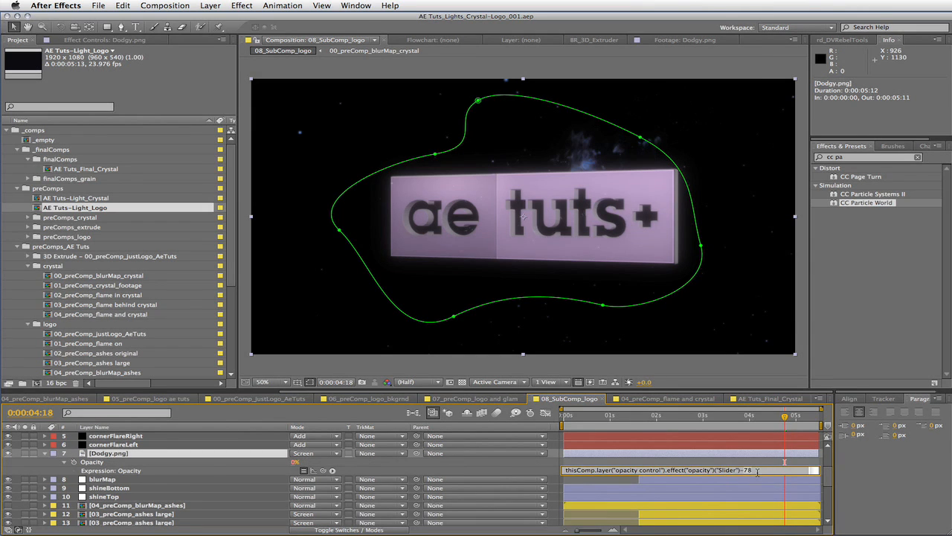
{"action": "type", "text": "42"}
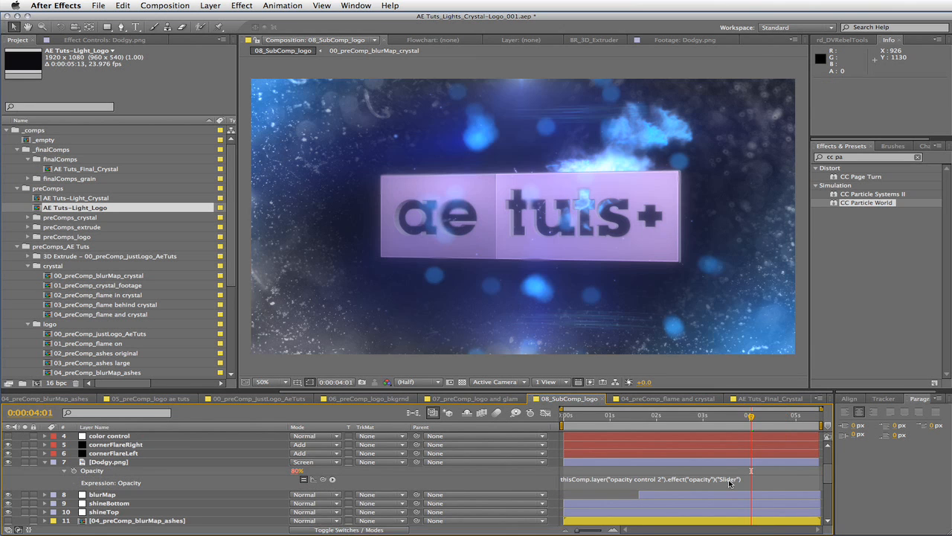
{"action": "left_click", "coordinate": [735, 480]}
{"action": "type", "text": "-59"}
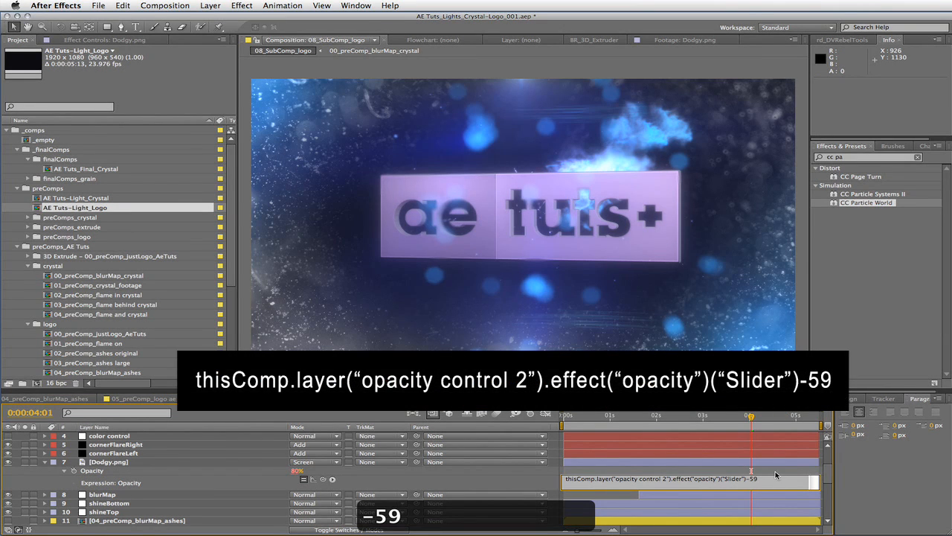
{"action": "key", "text": "KP_Enter"}
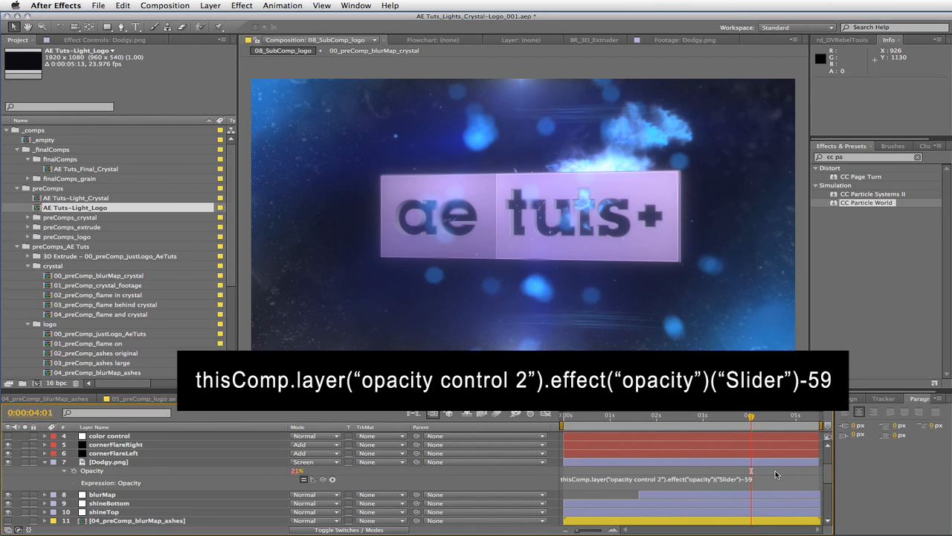
Collapse the preComps and crystal folders and create a new composition from 08_SubComp_logo.
{"action": "left_click", "coordinate": [18, 189]}
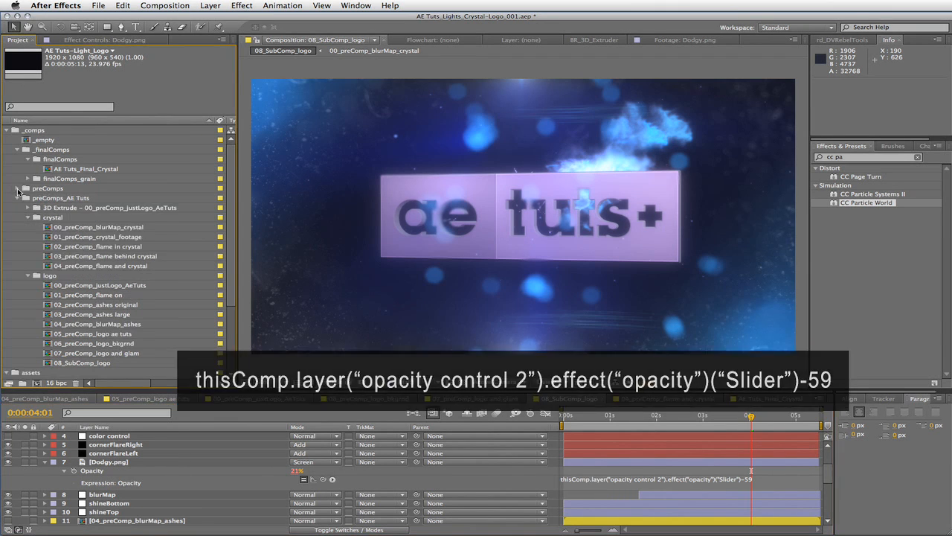
{"action": "left_click", "coordinate": [27, 217]}
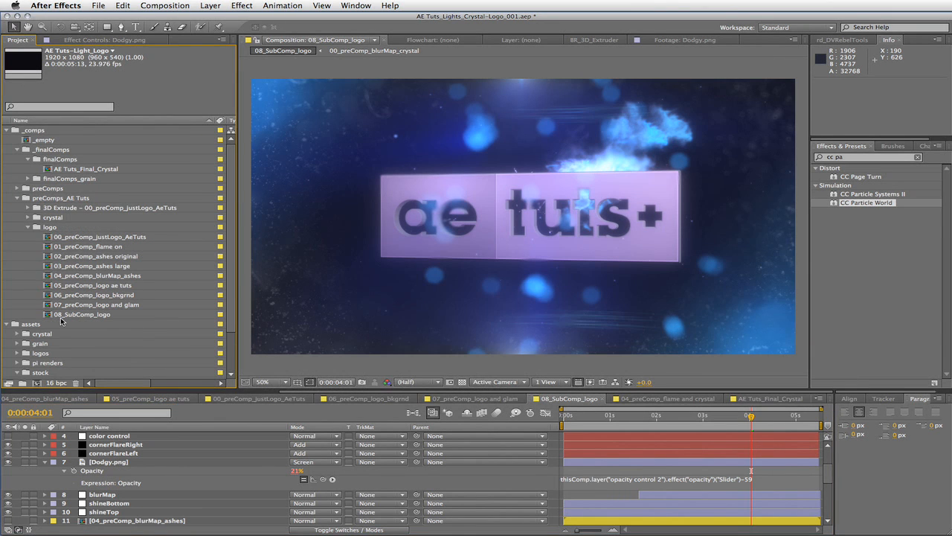
{"action": "scroll", "coordinate": [93, 318], "scroll_direction": "down", "scroll_amount": 3}
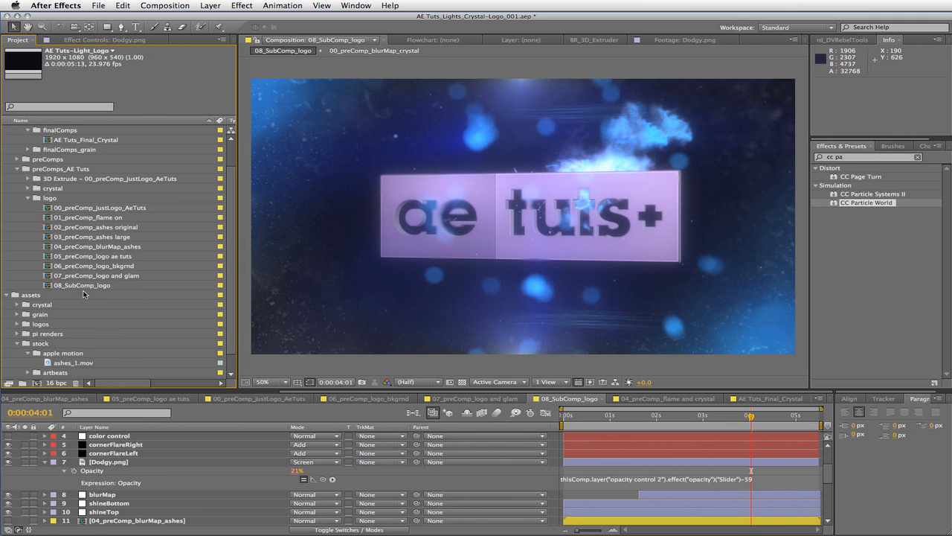
{"action": "left_click", "coordinate": [82, 286]}
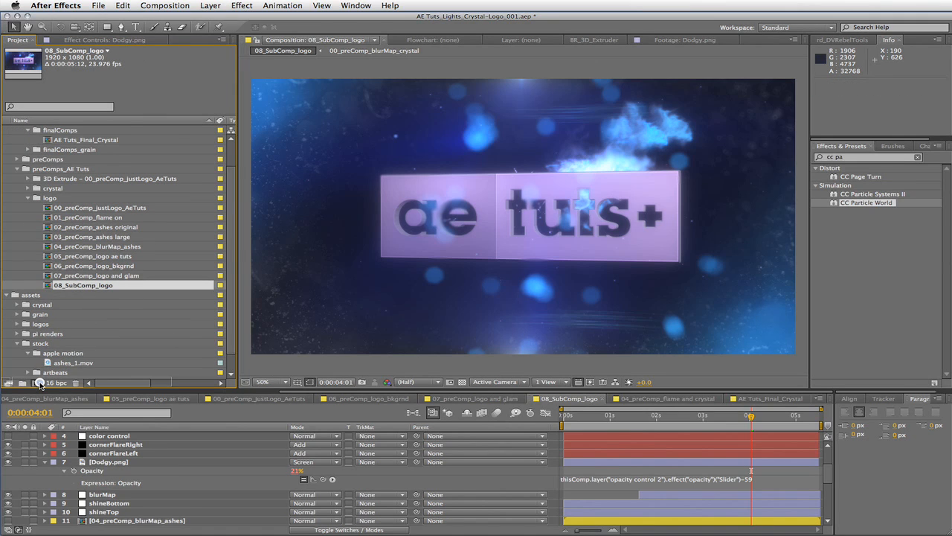
{"action": "left_click_drag", "start_coordinate": [39, 383], "coordinate": [39, 383]}
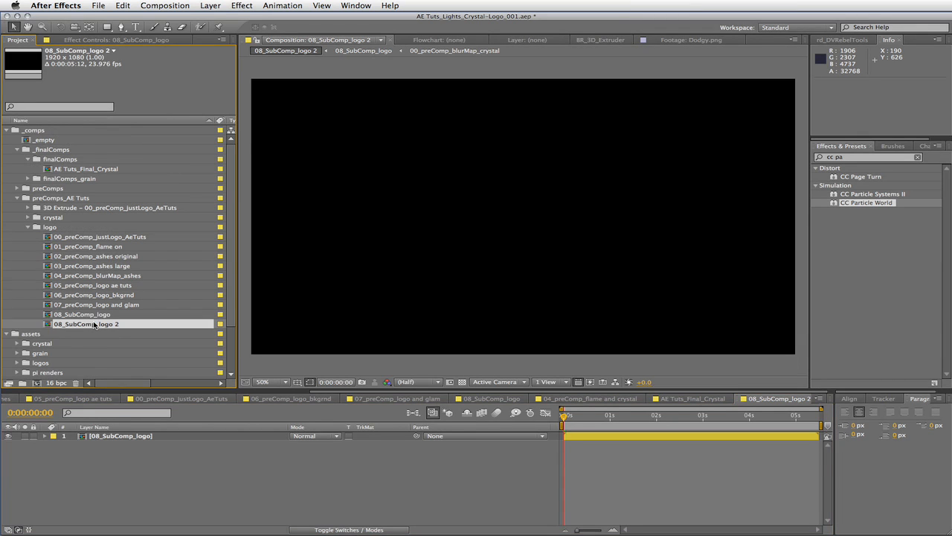
Rename the new composition AE Tuts_Final_Logo and move it into the finalComps folder.
{"action": "key", "text": "Return"}
{"action": "type", "text": "AE"}
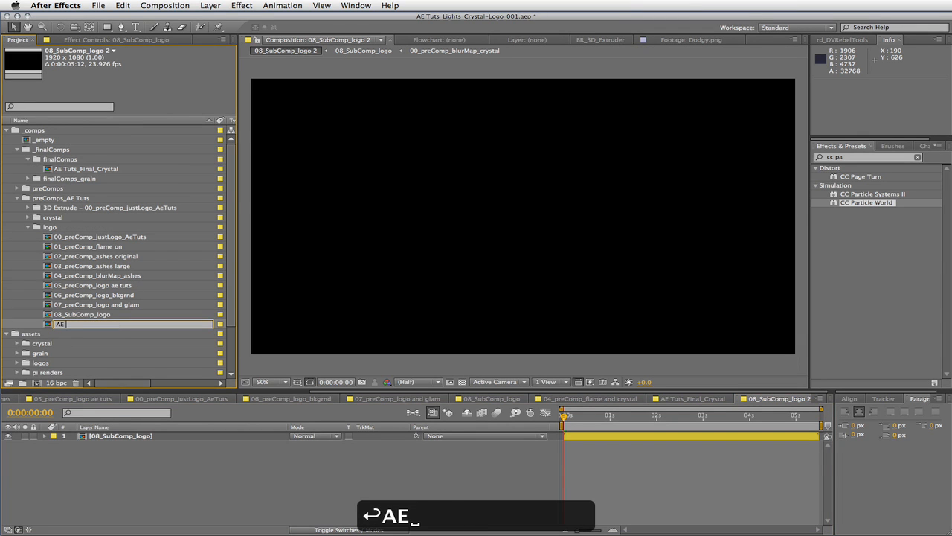
{"action": "type", "text": " Tuts_Final_Logo"}
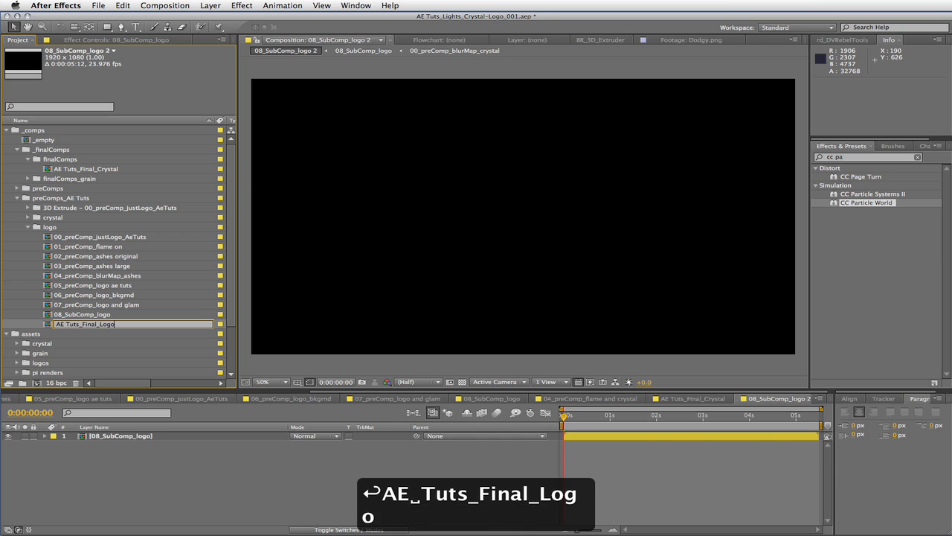
{"action": "key", "text": "Return"}
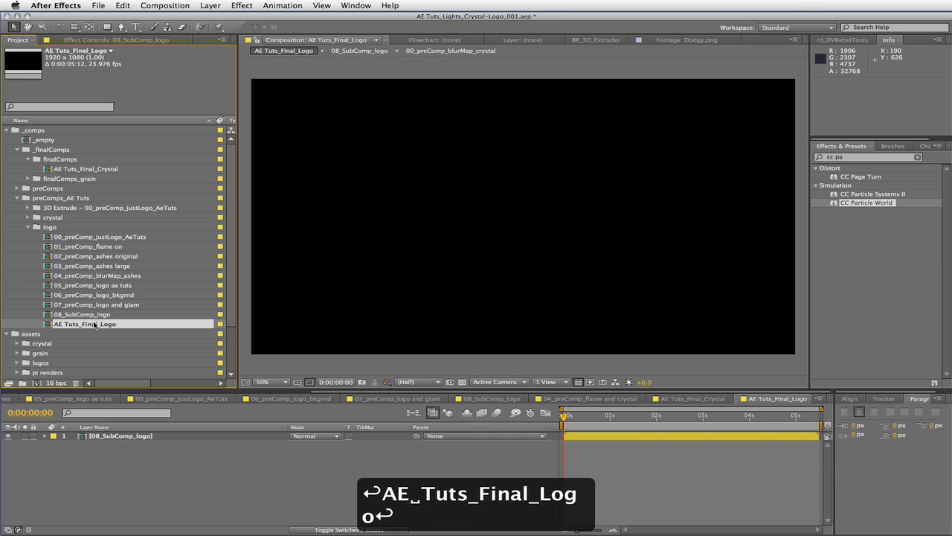
{"action": "left_click_drag", "start_coordinate": [94, 324], "coordinate": [123, 158]}
Copy the desat and GRAIN_KODAK VISION 500T_1080p.mov layers from AE Tuts_Final_Crystal into AE Tuts_Final_Logo.
{"action": "double_click", "coordinate": [102, 169]}
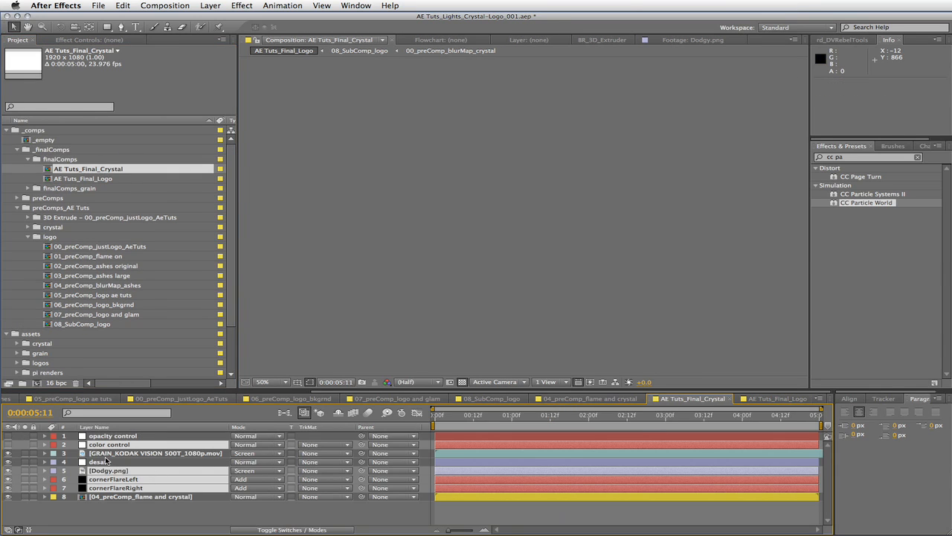
{"action": "left_click", "coordinate": [106, 463]}
{"action": "left_click", "coordinate": [120, 454], "text": "shift"}
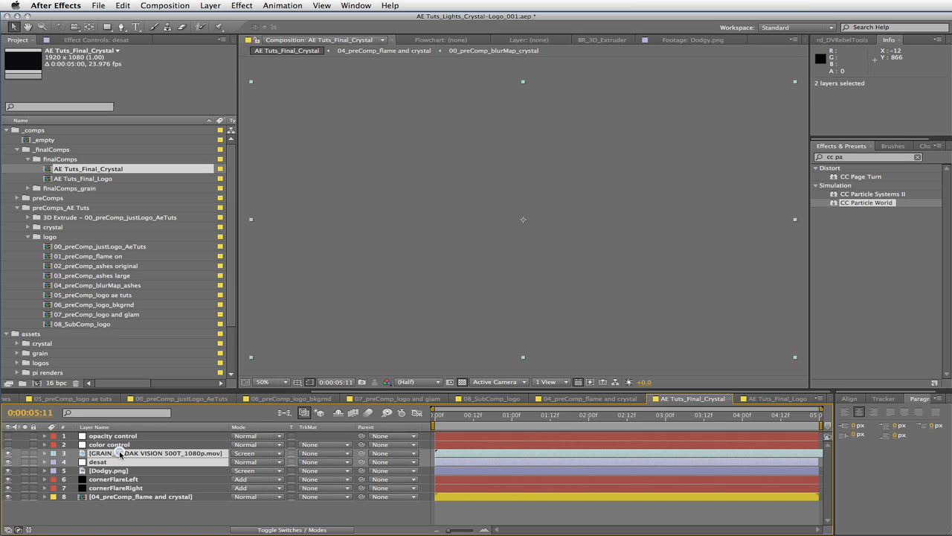
{"action": "key", "text": "super+c"}
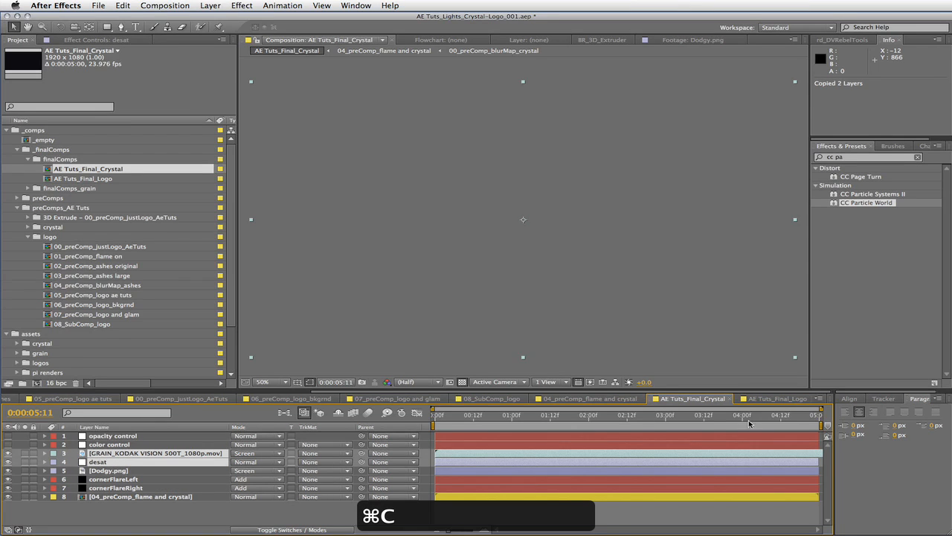
{"action": "left_click", "coordinate": [775, 398]}
{"action": "key", "text": "super+v"}
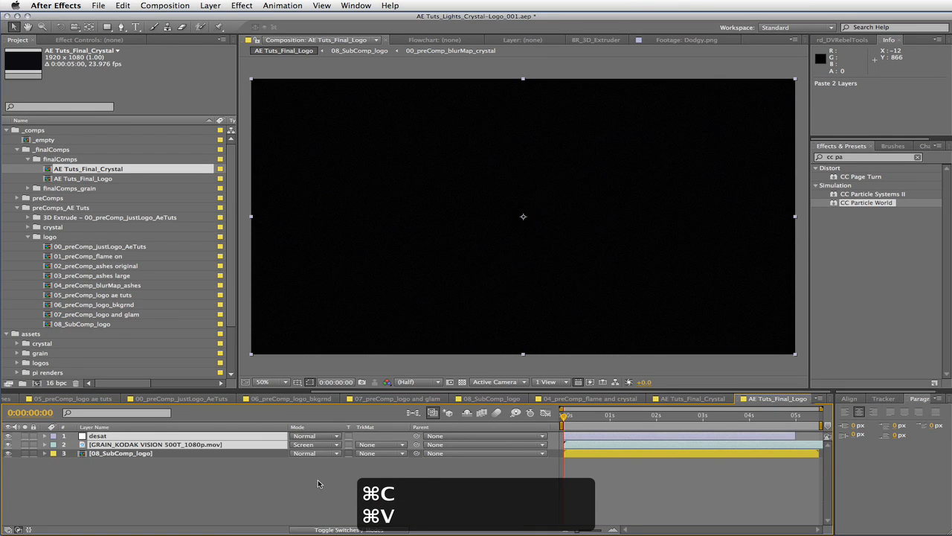
Extend the desat layer to the end of the composition and place it below the grain footage layer.
{"action": "left_click", "coordinate": [755, 478]}
{"action": "left_click_drag", "start_coordinate": [794, 437], "coordinate": [813, 437]}
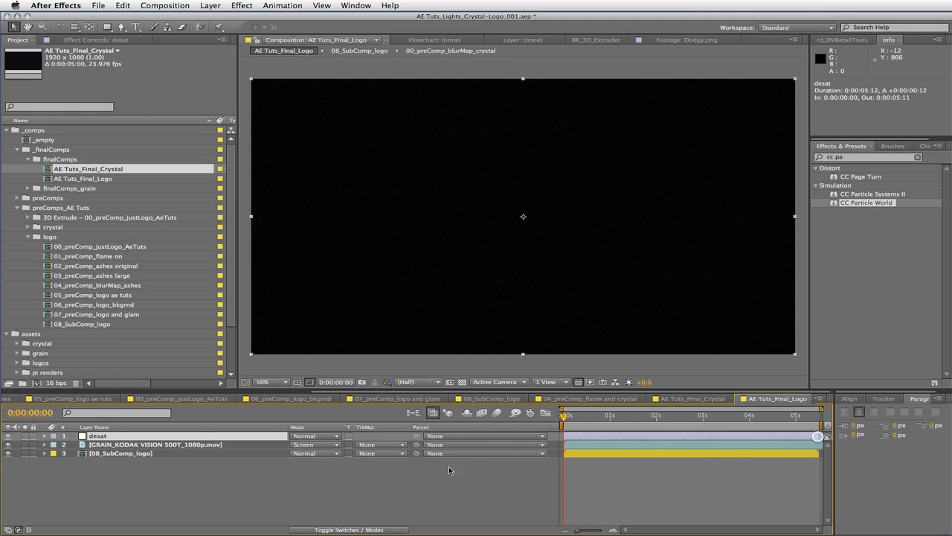
{"action": "left_click", "coordinate": [344, 475]}
{"action": "left_click_drag", "start_coordinate": [232, 437], "coordinate": [230, 447]}
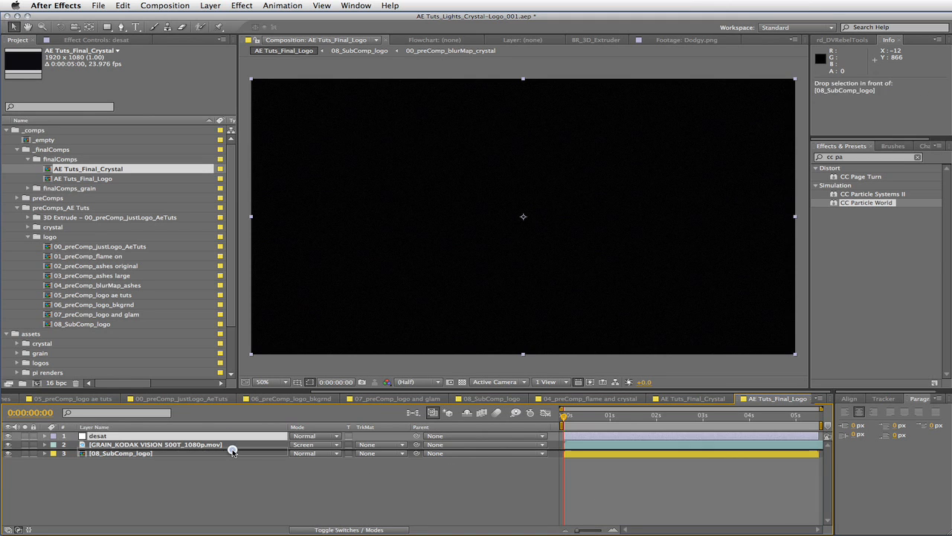
Go to the last frame, turn off the desat layer's visibility, and play a RAM preview of AE Tuts_Final_Logo.
{"action": "key", "text": "End"}
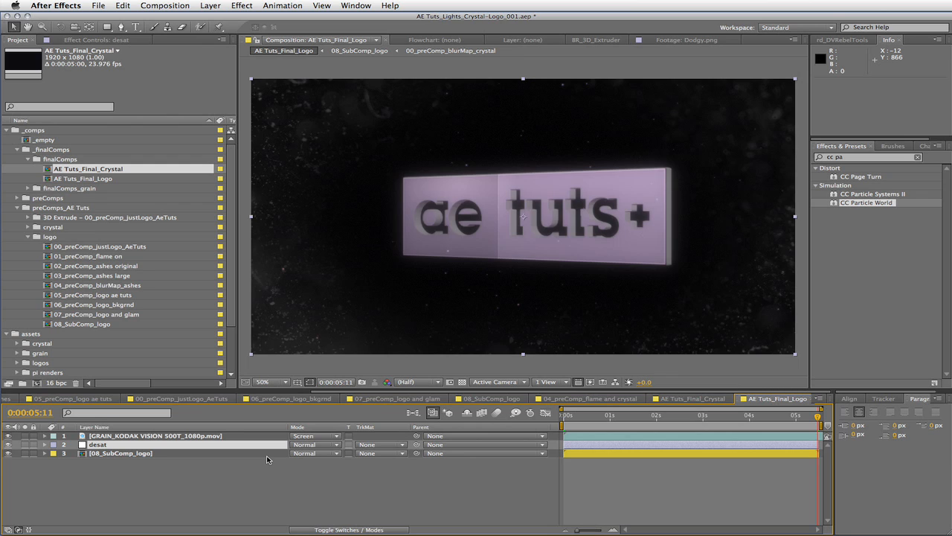
{"action": "left_click", "coordinate": [9, 445]}
{"action": "left_click", "coordinate": [9, 445]}
{"action": "key", "text": "space"}
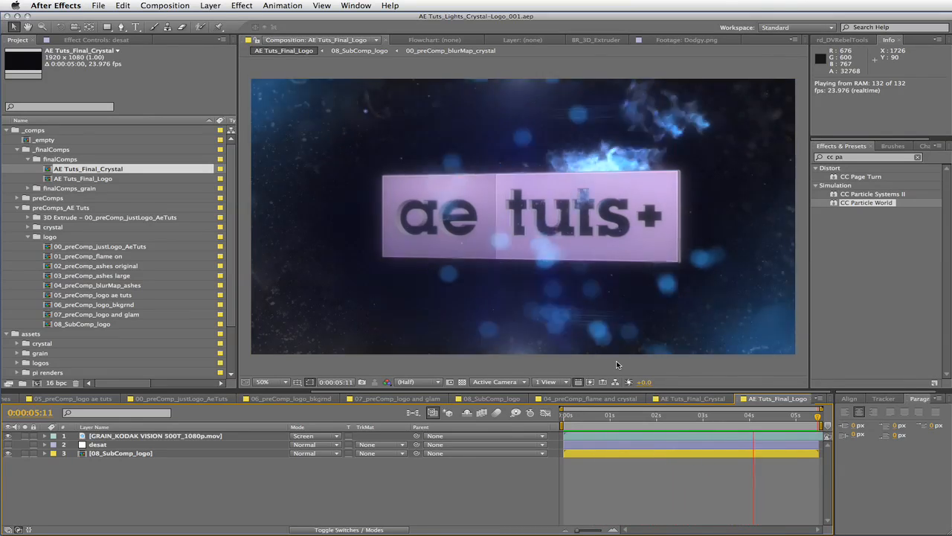
{"action": "key", "text": "0"}
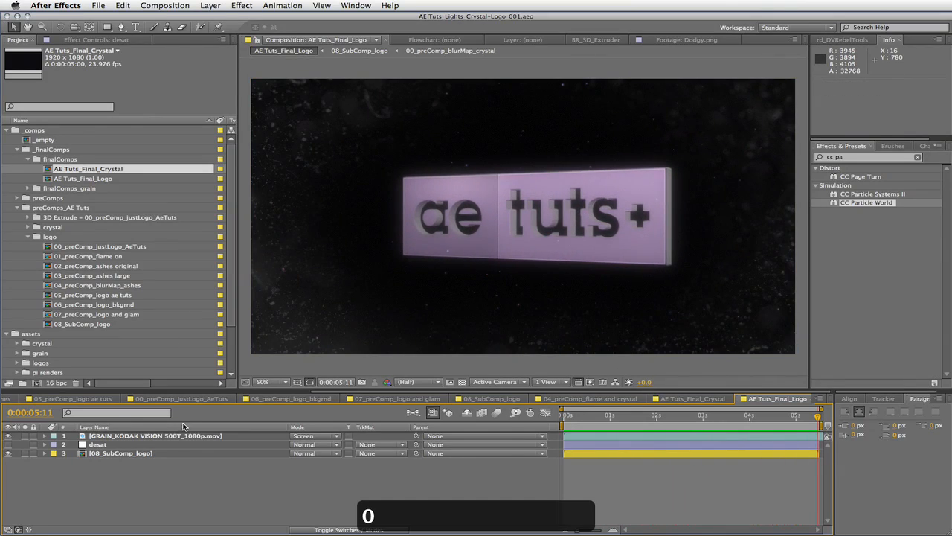
Reveal the source footage of the GRAIN_KODAK VISION 500T_1080p.mov layer in the project.
{"action": "left_click", "coordinate": [201, 440]}
{"action": "right_click", "coordinate": [153, 442]}
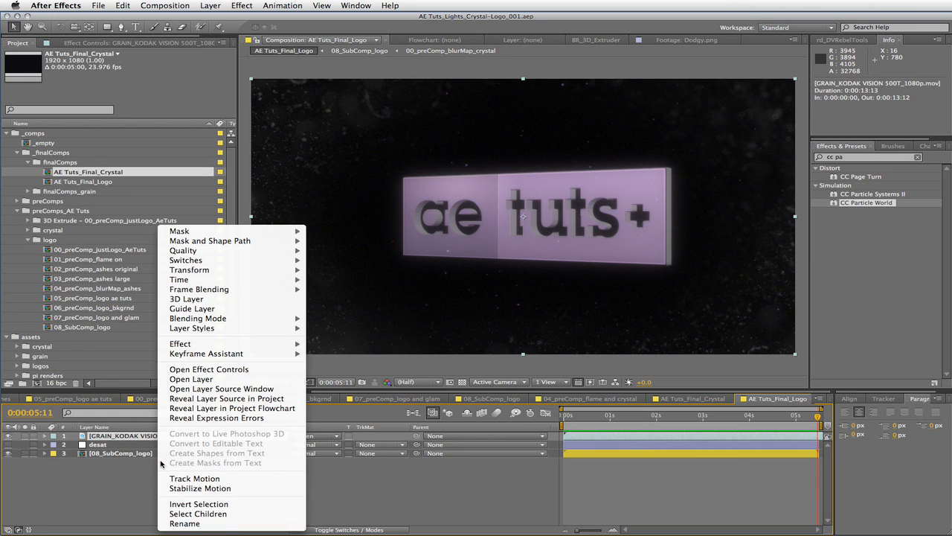
{"action": "left_click", "coordinate": [226, 398]}
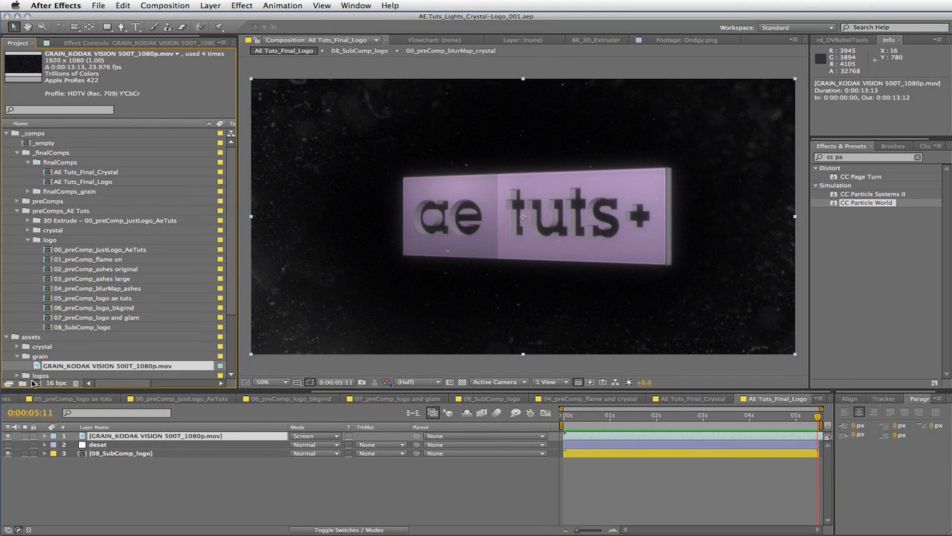
Create a new 1920 x 1080 composition at 23.976 fps with a duration of 0:00:01:00 in the grain folder.
{"action": "left_click", "coordinate": [34, 382]}
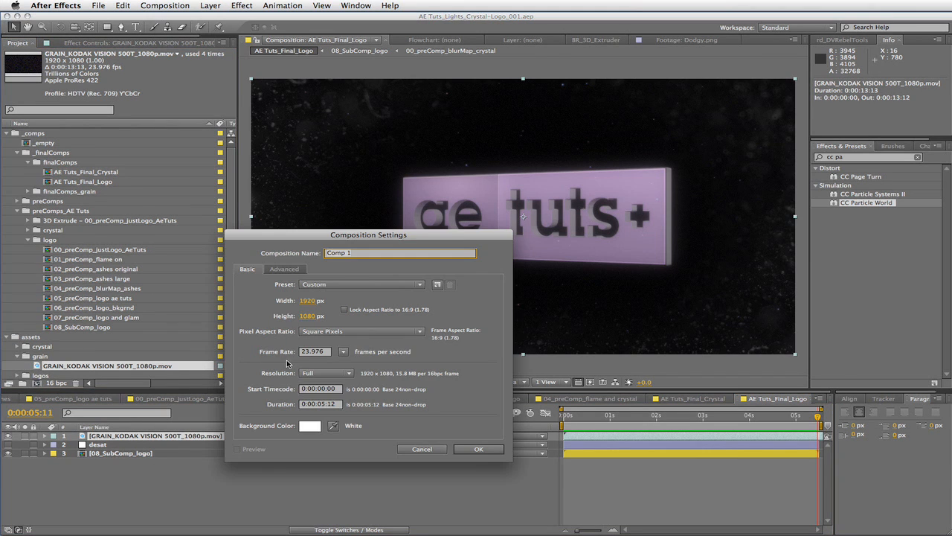
{"action": "left_click", "coordinate": [324, 407]}
{"action": "key", "text": "BackSpace"}
{"action": "type", "text": "1"}
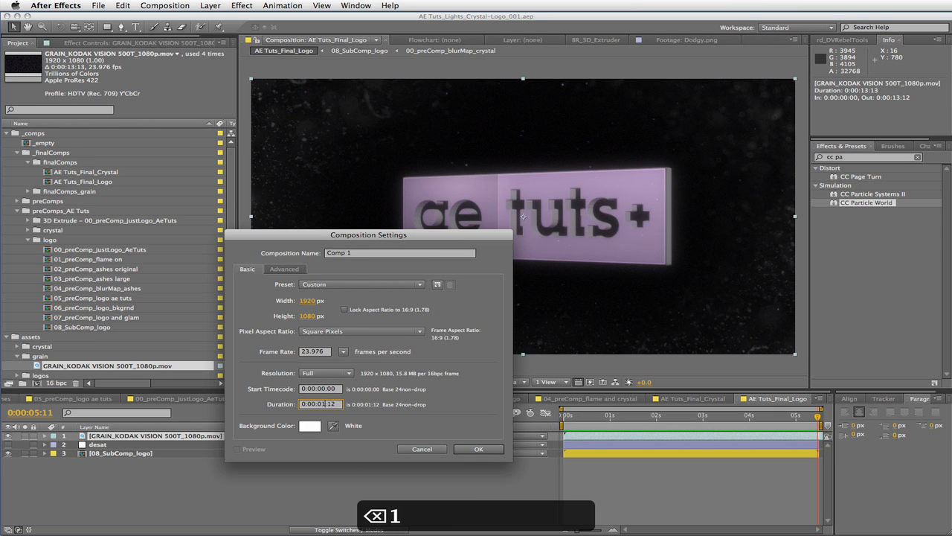
{"action": "key", "text": "Down"}
{"action": "key", "text": "BackSpace"}
{"action": "key", "text": "BackSpace"}
{"action": "type", "text": "00"}
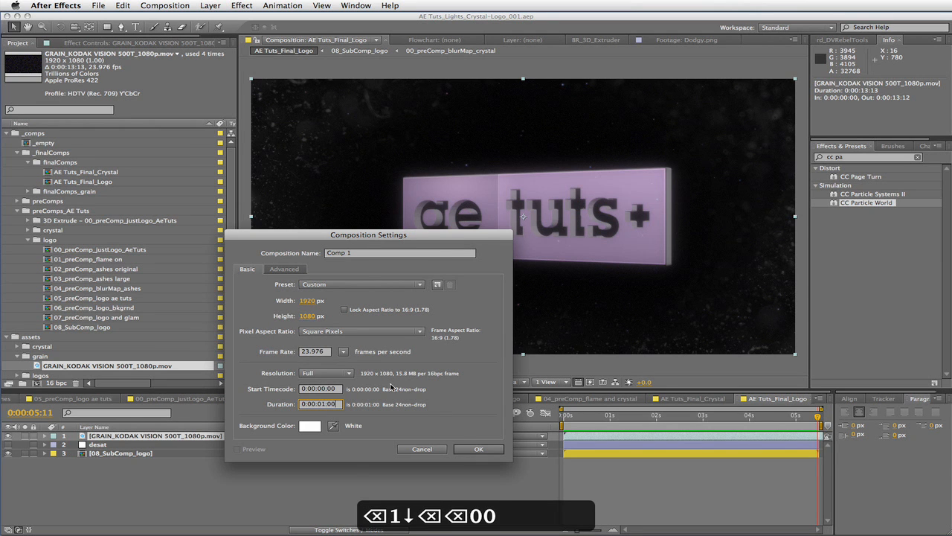
{"action": "left_click", "coordinate": [465, 450]}
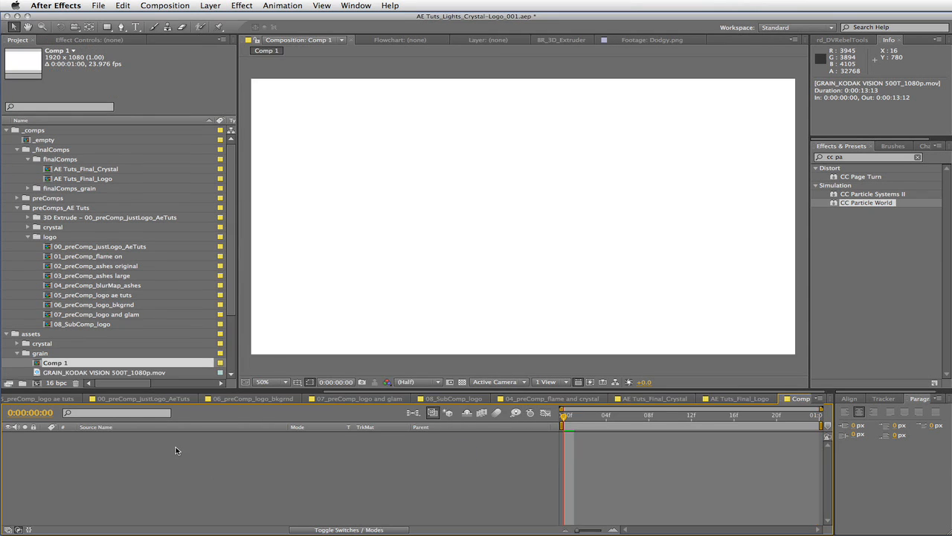
Add a black solid to the new composition and rename the layer "grain".
{"action": "right_click", "coordinate": [178, 449]}
{"action": "mouse_move", "coordinate": [205, 437]}
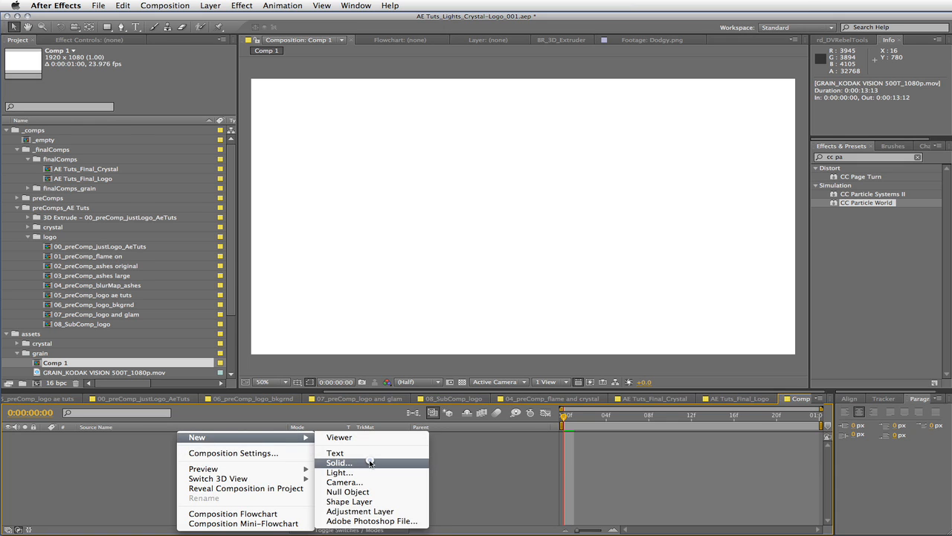
{"action": "left_click", "coordinate": [374, 462]}
{"action": "left_click", "coordinate": [365, 299]}
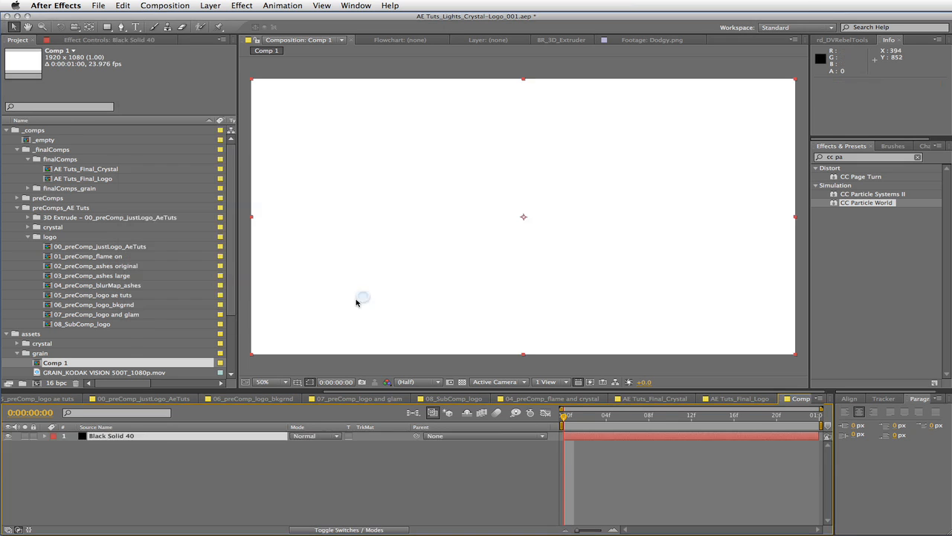
{"action": "key", "text": "Return"}
{"action": "type", "text": "grain"}
{"action": "key", "text": "Return"}
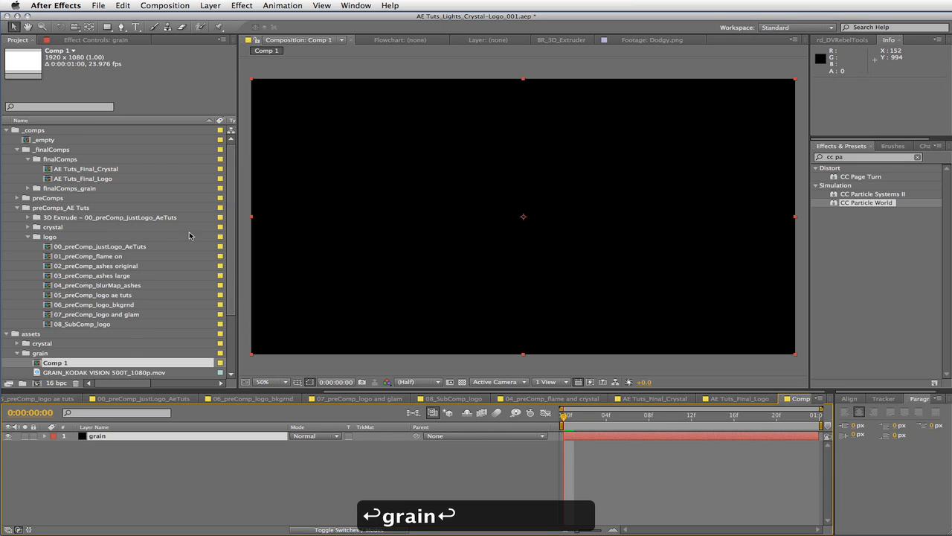
Apply the Add Grain effect to the grain solid and choose its Kodak Vision 500T (5279) preset.
{"action": "left_click", "coordinate": [239, 5]}
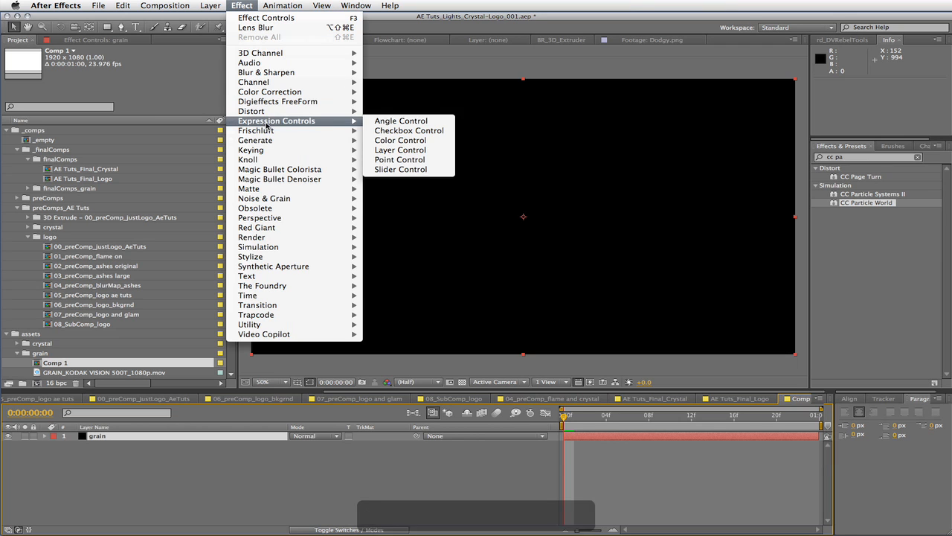
{"action": "mouse_move", "coordinate": [305, 198]}
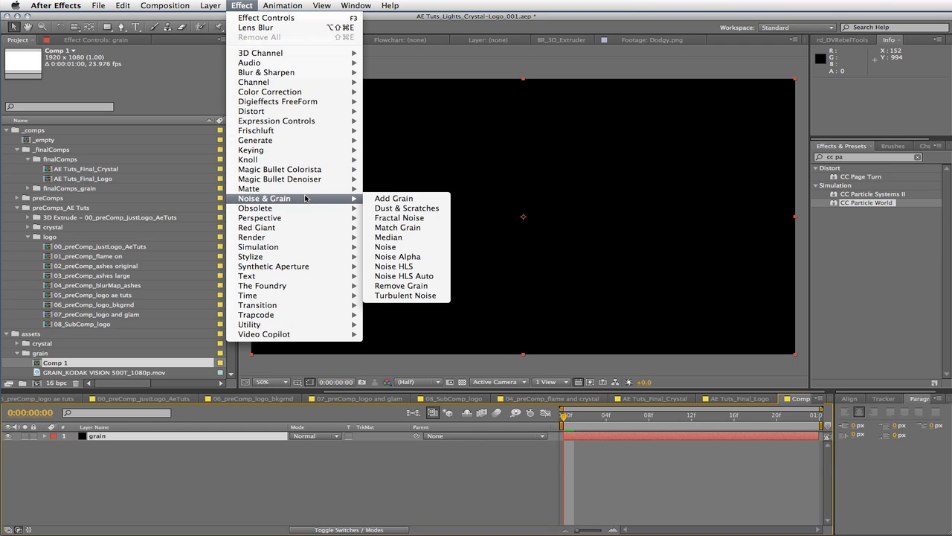
{"action": "left_click", "coordinate": [390, 198]}
{"action": "left_click", "coordinate": [172, 85]}
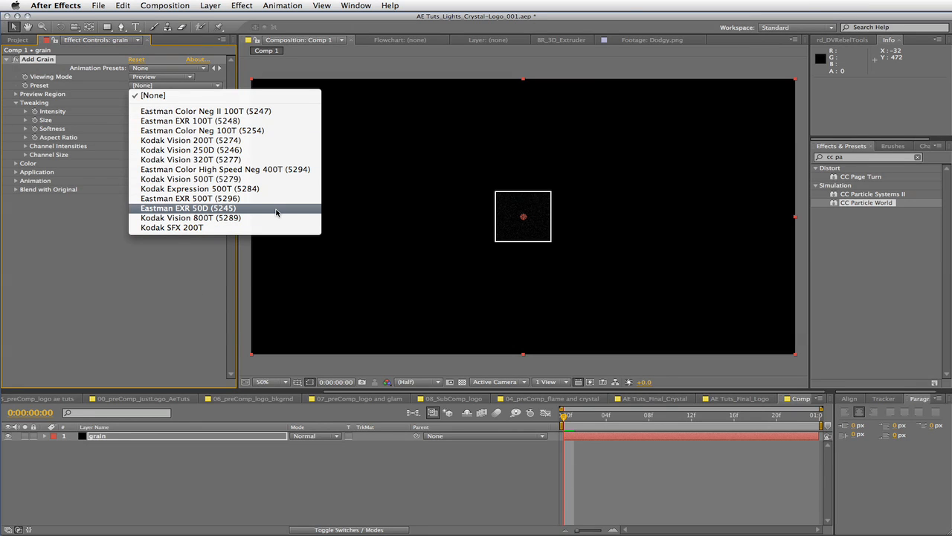
{"action": "left_click", "coordinate": [200, 181]}
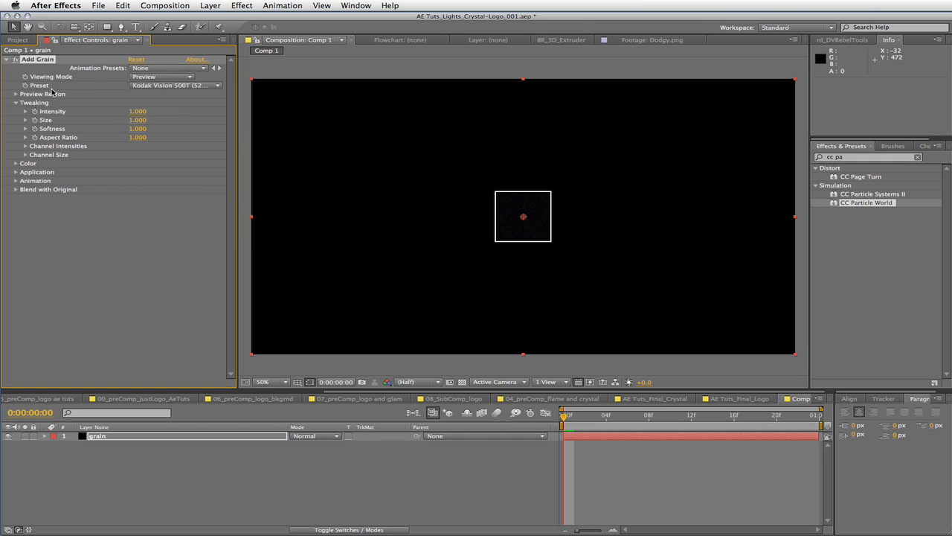
Set the Add Grain effect's viewing mode to Final Output.
{"action": "left_click", "coordinate": [138, 77]}
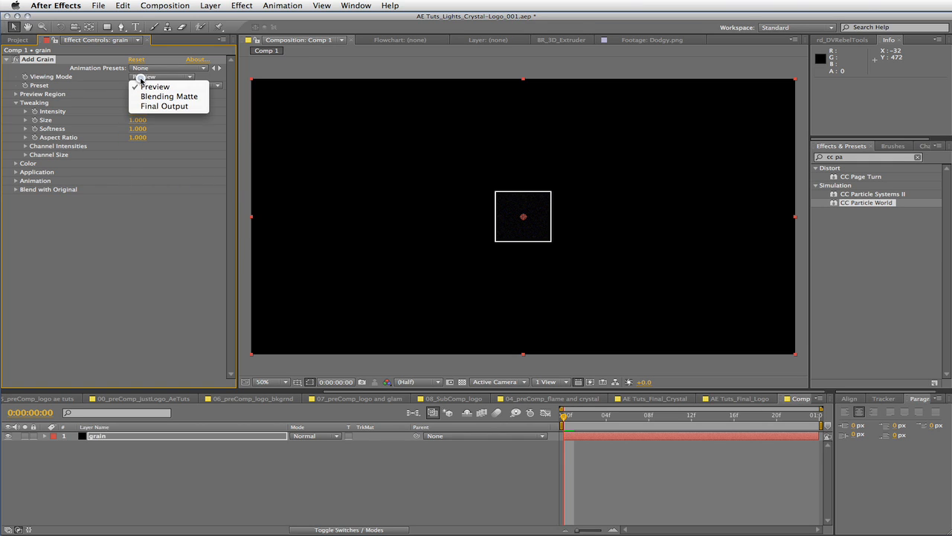
{"action": "left_click", "coordinate": [171, 107]}
{"action": "left_click", "coordinate": [165, 5]}
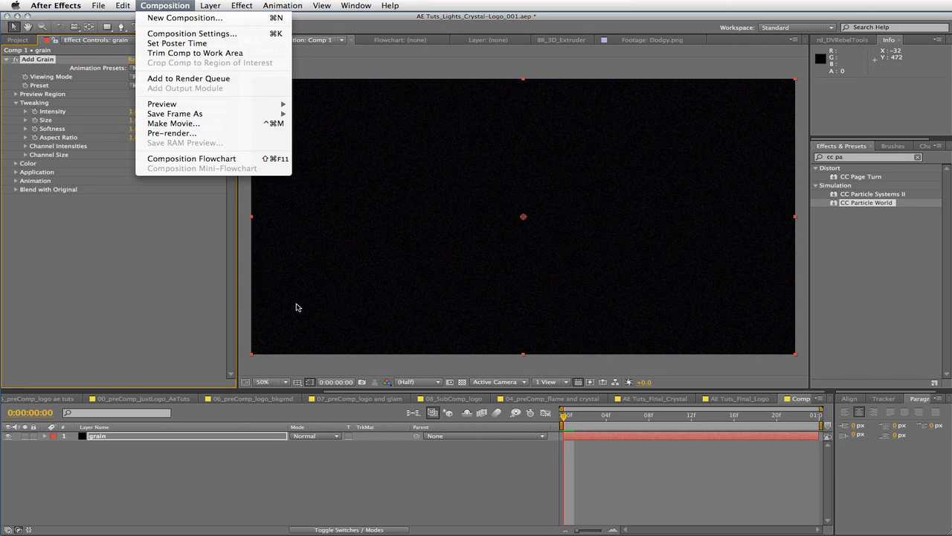
{"action": "left_click", "coordinate": [154, 346]}
Inspect the loop setting in the footage interpretation of GRAIN_KODAK VISION 500T_1080p.mov.
{"action": "left_click", "coordinate": [17, 39]}
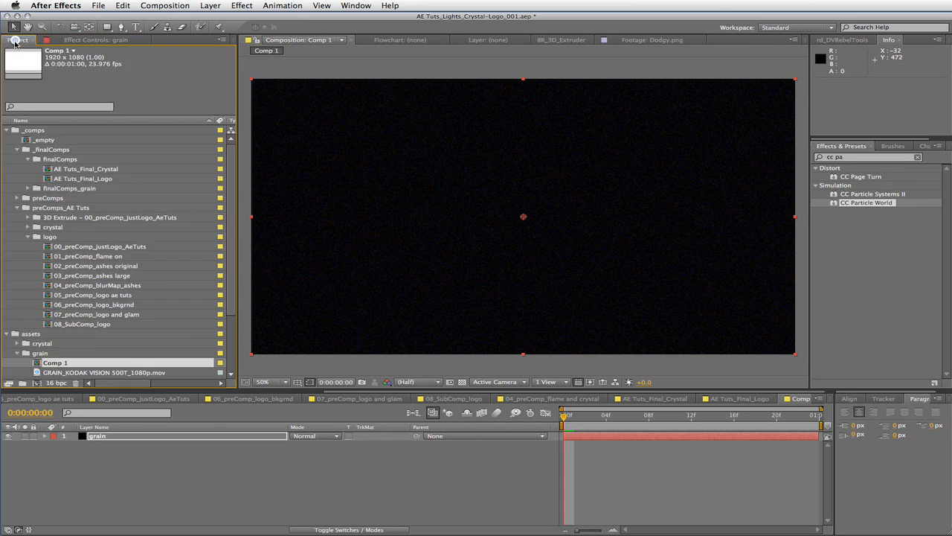
{"action": "scroll", "coordinate": [18, 256], "scroll_direction": "down", "scroll_amount": 2}
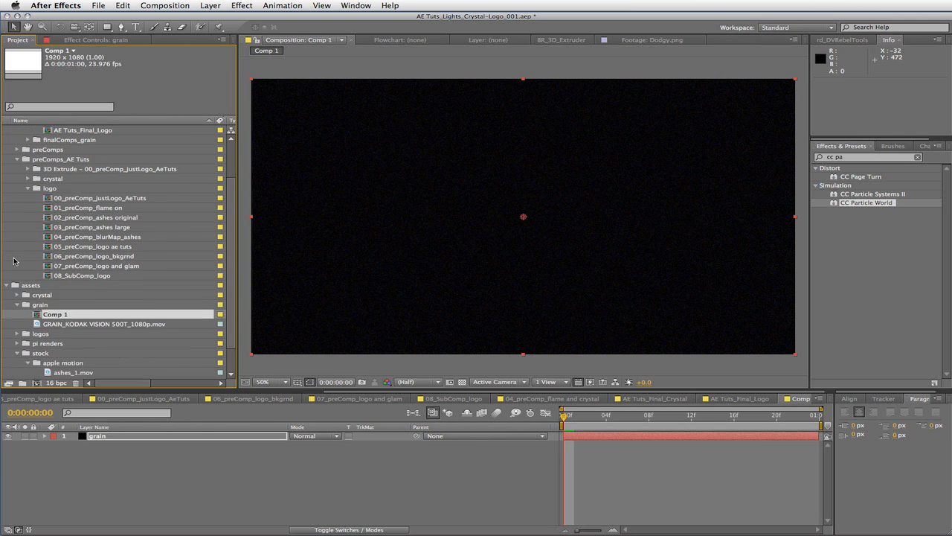
{"action": "left_click", "coordinate": [78, 324]}
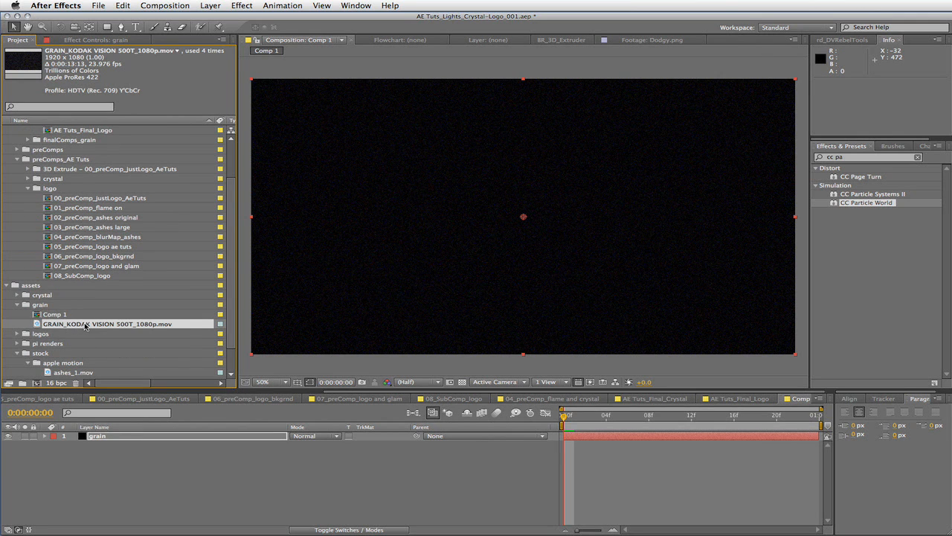
{"action": "key", "text": "super+alt+g"}
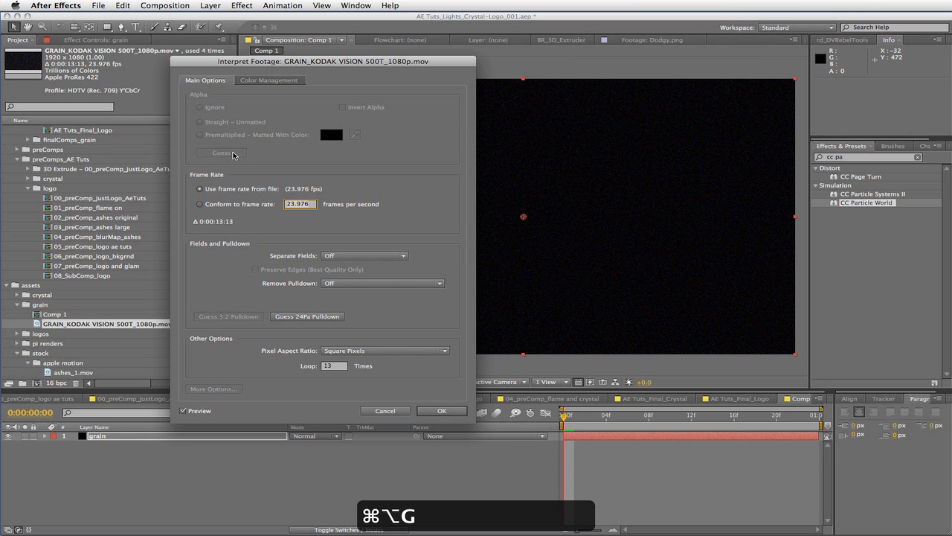
{"action": "left_click", "coordinate": [331, 366]}
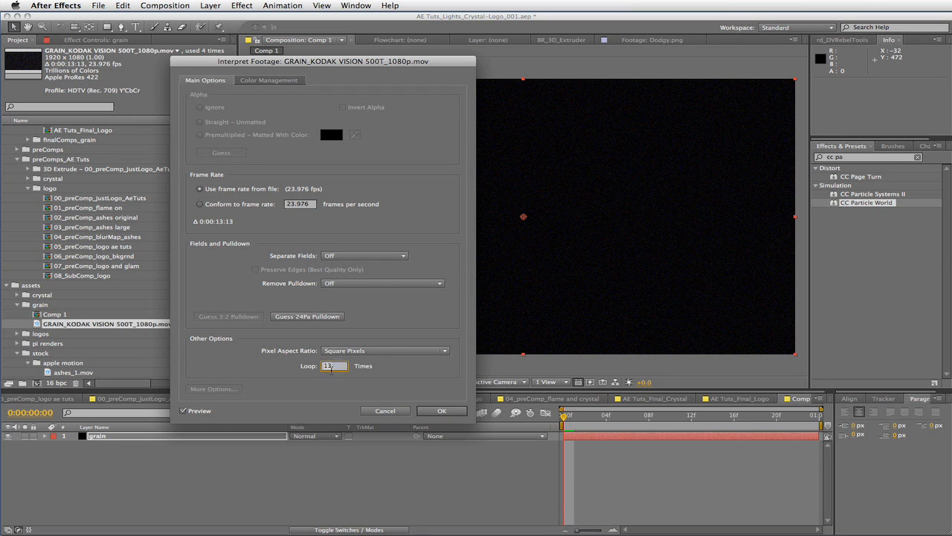
{"action": "key", "text": "Tab"}
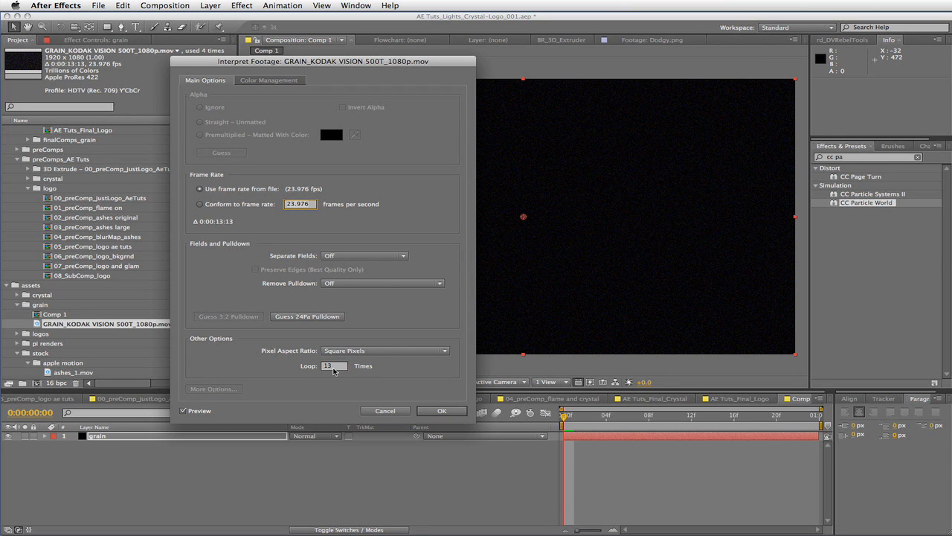
{"action": "left_click", "coordinate": [439, 411]}
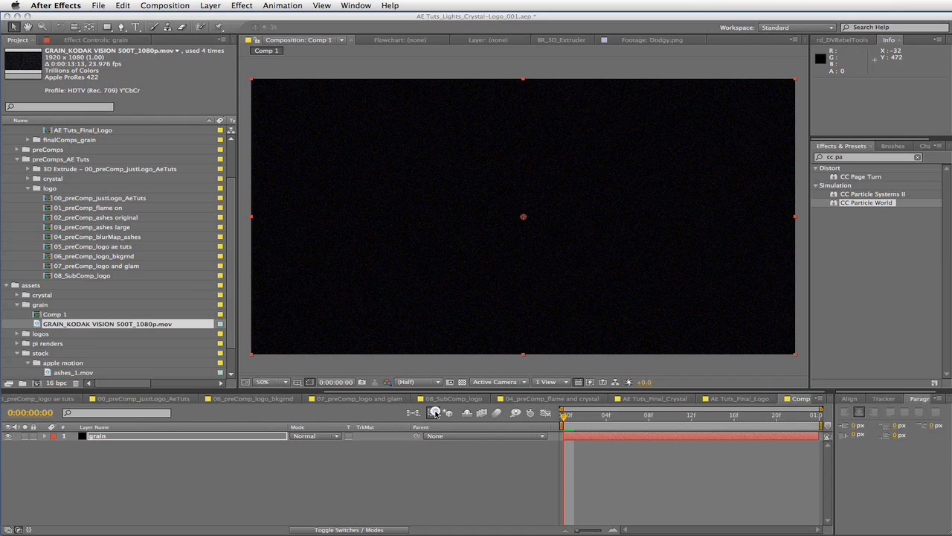
Return to the AE Tuts_Final_Logo composition and check the opacity of its GRAIN_KODAK VISION 500T_1080p.mov layer.
{"action": "left_click", "coordinate": [737, 399]}
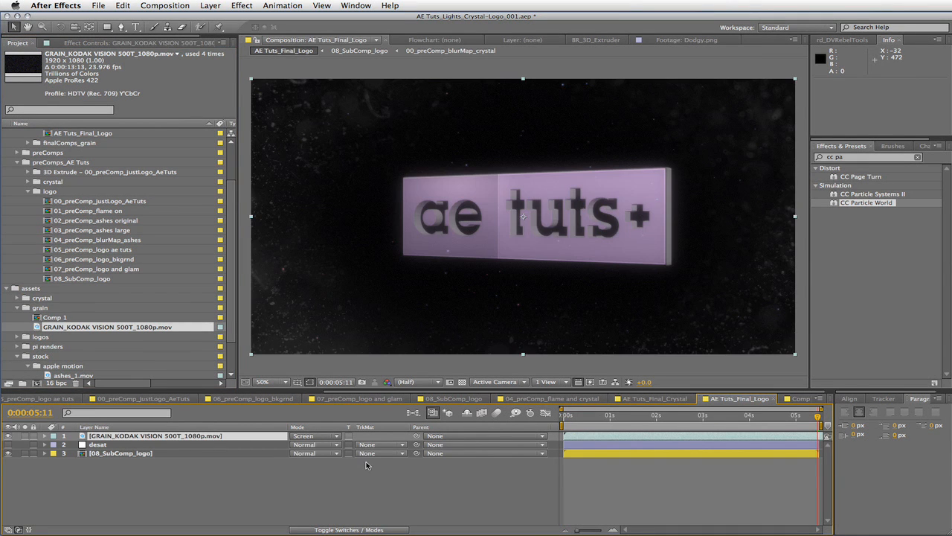
{"action": "key", "text": "t"}
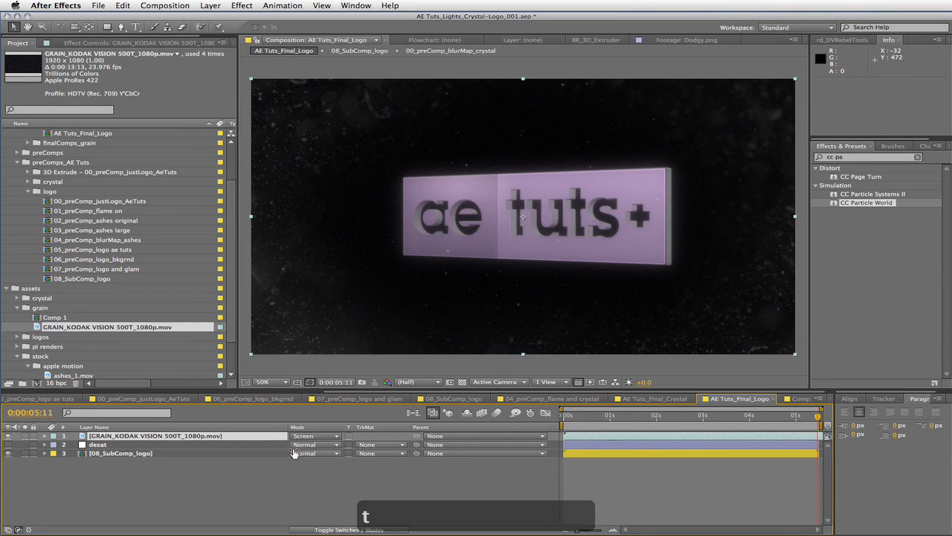
{"action": "left_click", "coordinate": [299, 445]}
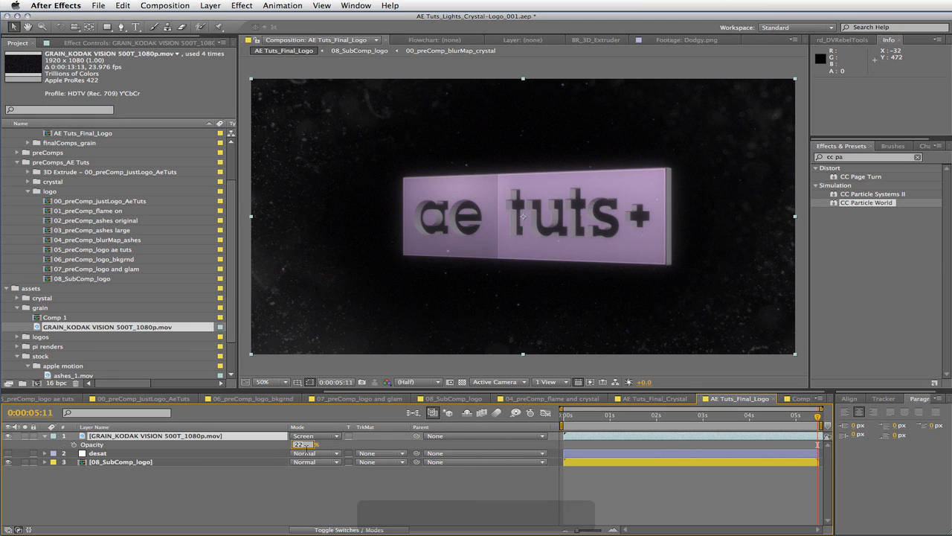
{"action": "key", "text": "Return"}
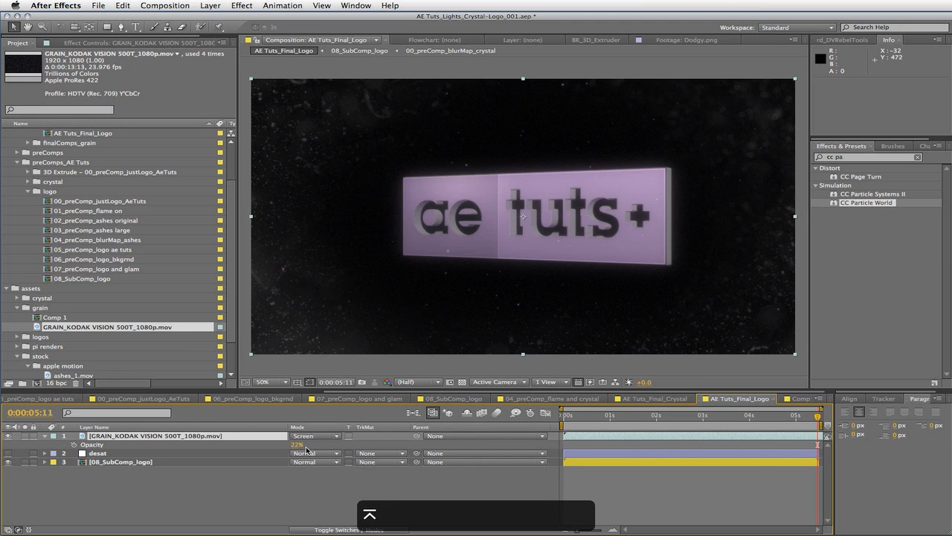